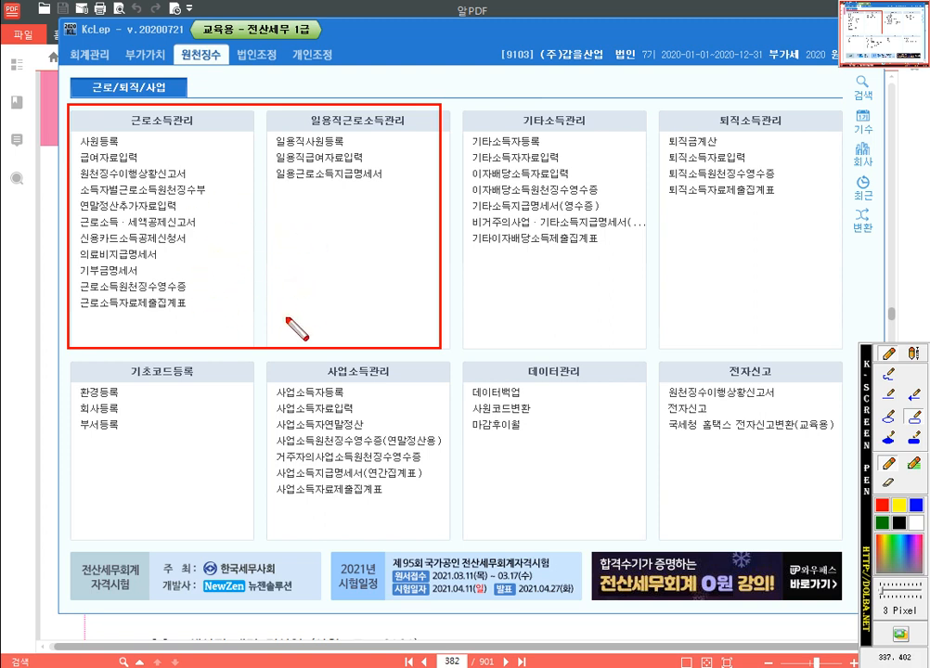
Dismiss the screen-pen annotation and open 사원등록 under 원천징수's 근로소득관리
{"action": "key", "text": "Escape"}
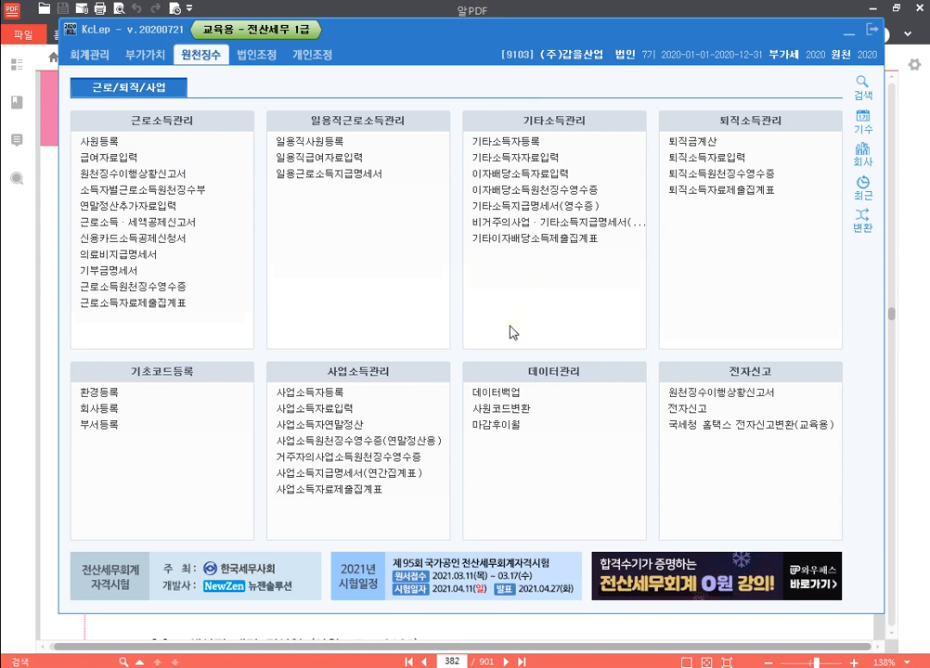
{"action": "left_click", "coordinate": [161, 142]}
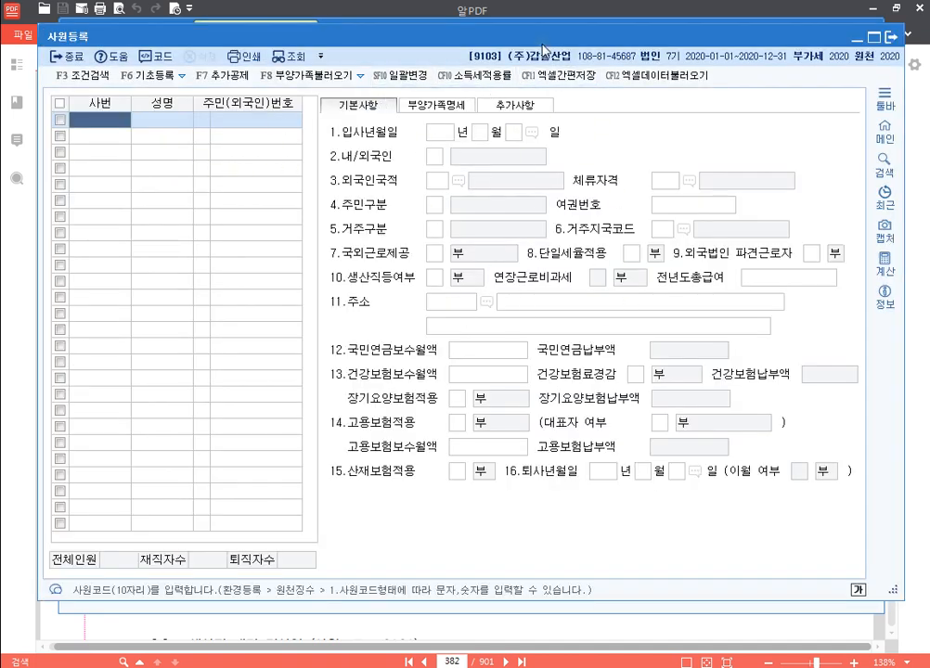
Read the employee data in the assignment PDF, then reopen KcLep's empty 사원등록 screen
{"action": "left_click_drag", "start_coordinate": [425, 38], "coordinate": [428, 21]}
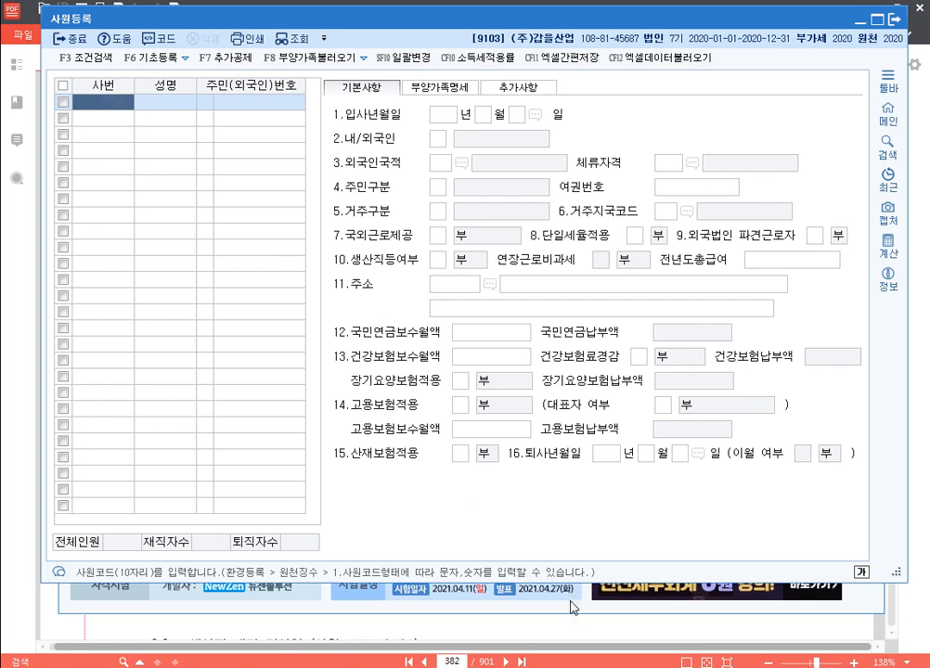
{"action": "left_click", "coordinate": [615, 620]}
{"action": "scroll", "coordinate": [283, 368], "scroll_direction": "down", "scroll_amount": 2}
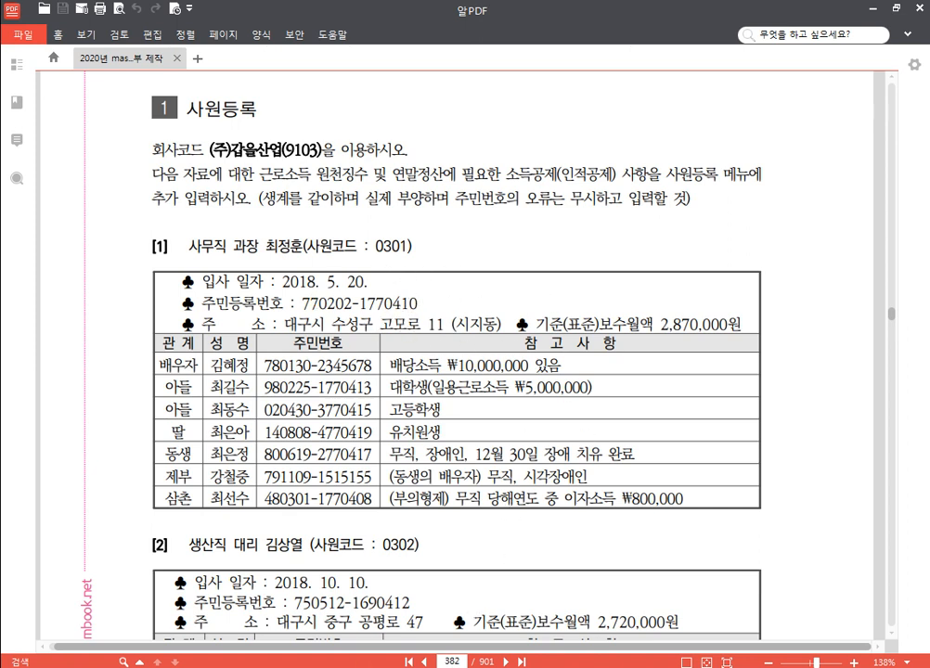
{"action": "key", "text": "alt+Tab"}
{"action": "left_click", "coordinate": [140, 142]}
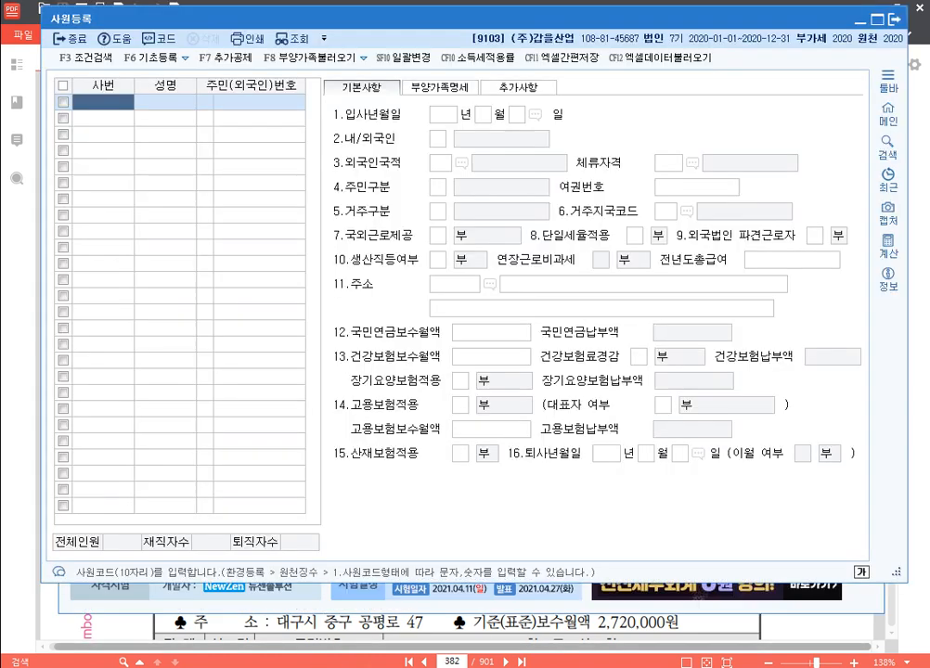
Add employee code 301 with the employee's name and resident registration number, keeping ID type 1
{"action": "type", "text": "301"}
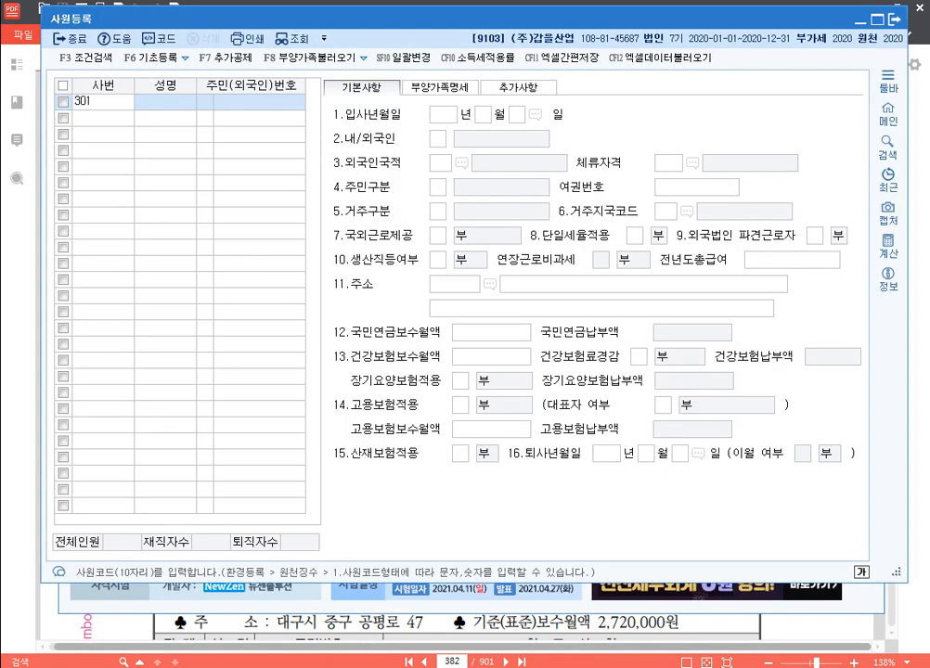
{"action": "key", "text": "Return"}
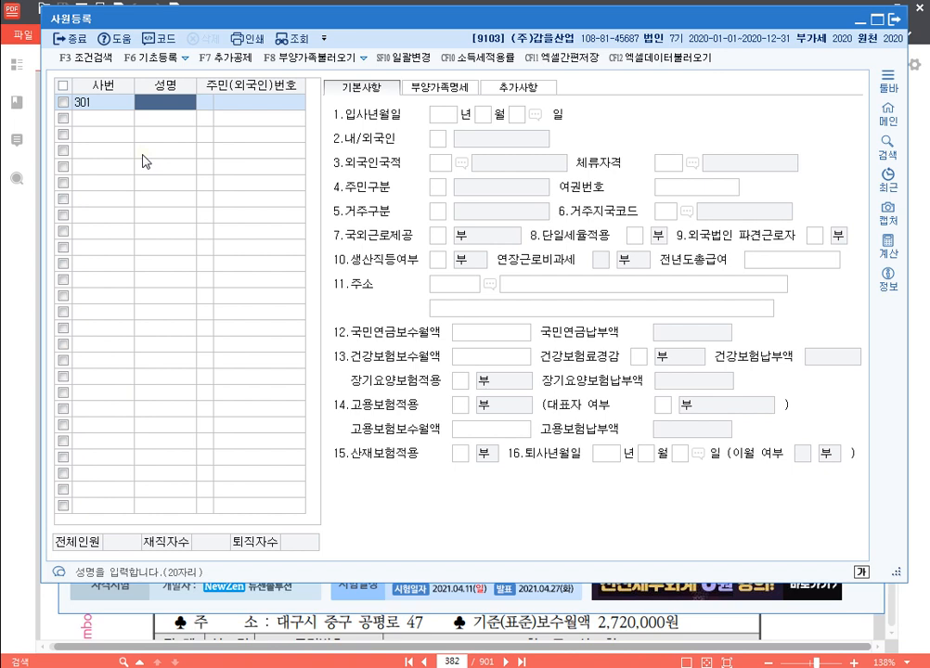
{"action": "key", "text": "Return"}
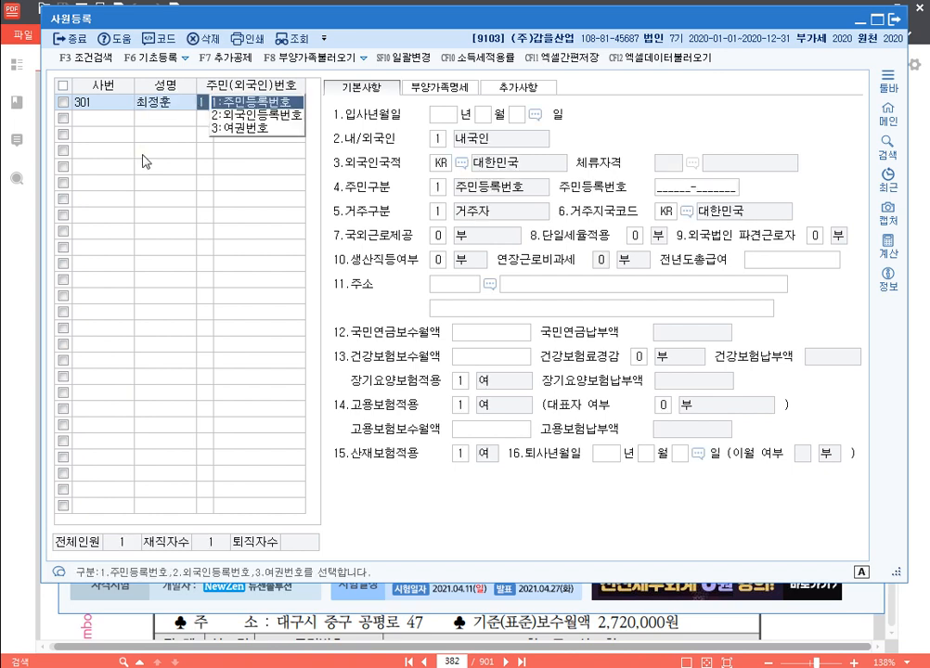
{"action": "key", "text": "Return"}
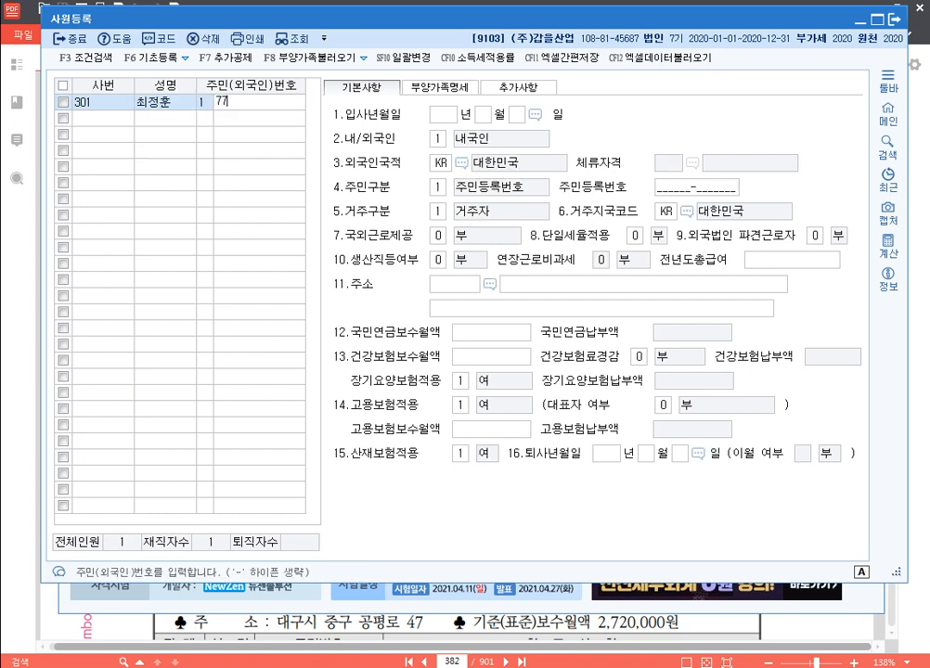
{"action": "key", "text": "Return"}
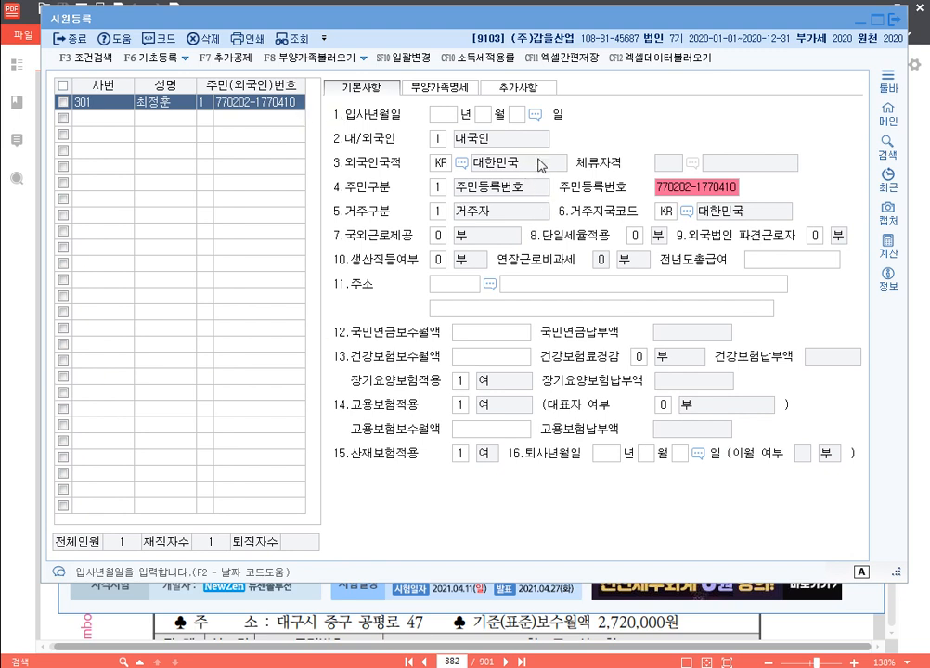
{"action": "left_click", "coordinate": [450, 120]}
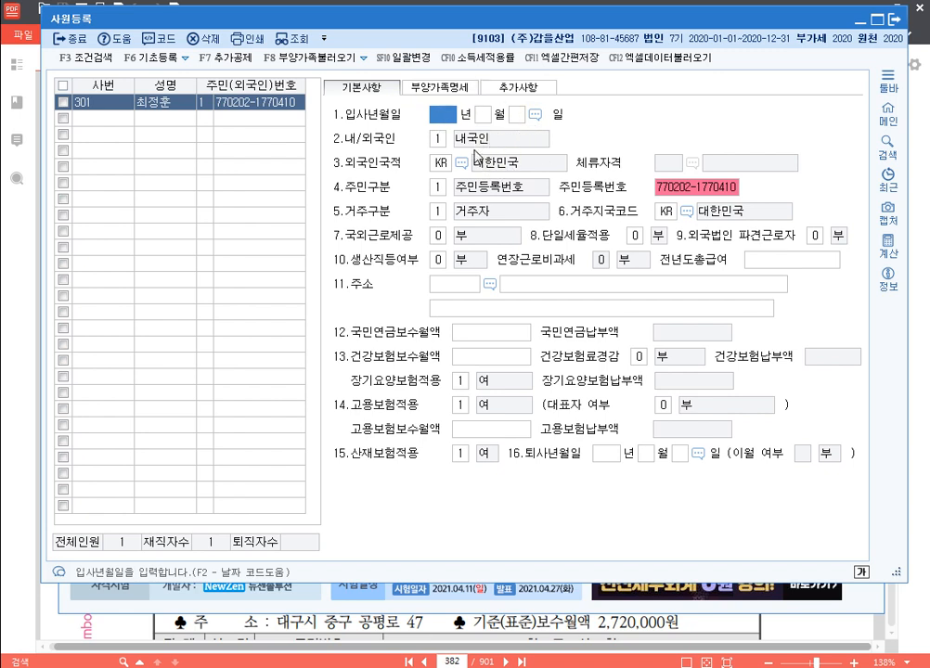
{"action": "left_click", "coordinate": [438, 140]}
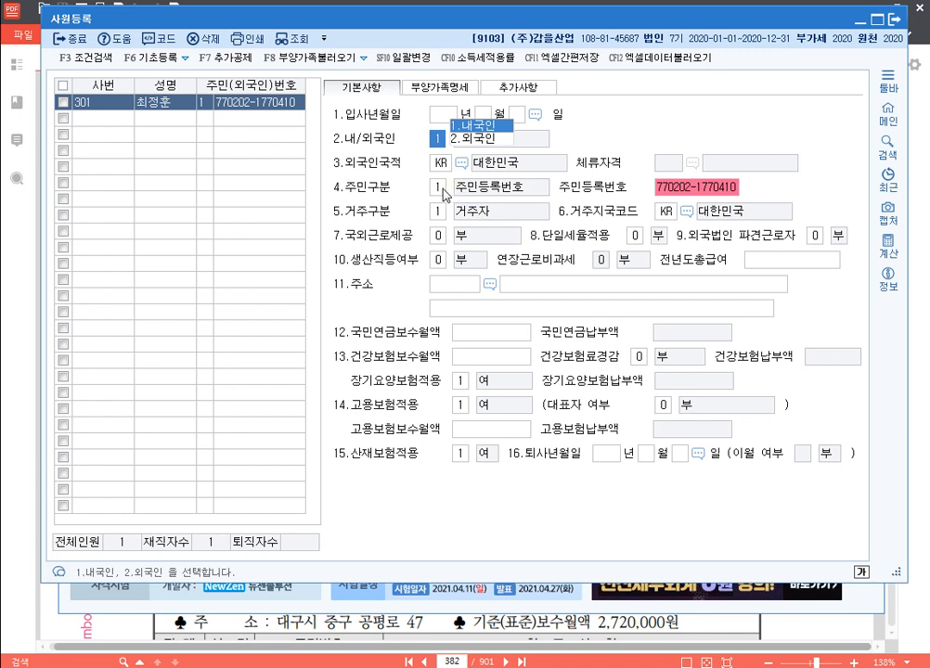
{"action": "left_click", "coordinate": [445, 215]}
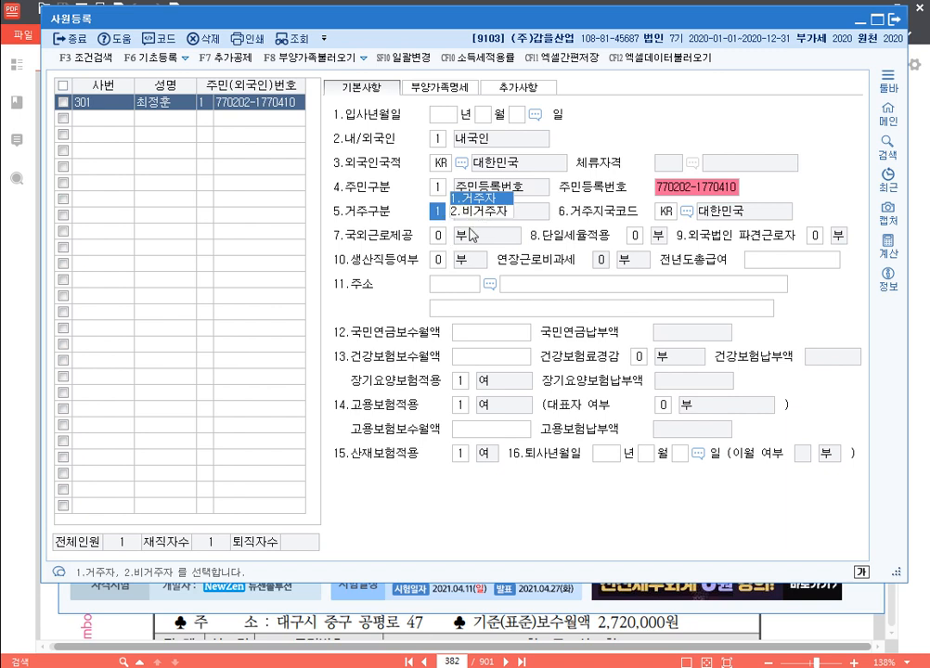
{"action": "left_click", "coordinate": [440, 237]}
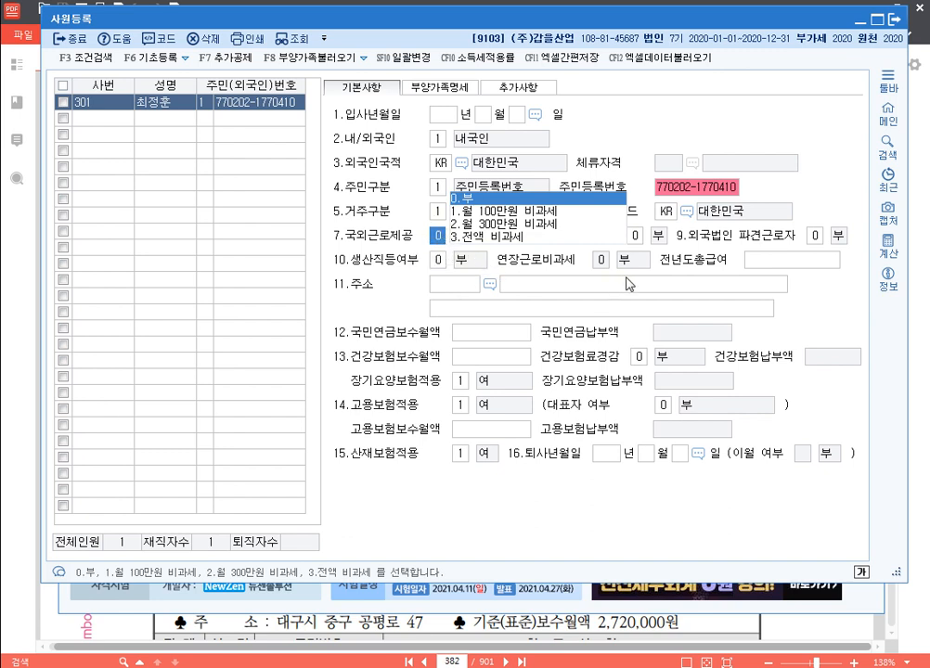
{"action": "key", "text": "Return"}
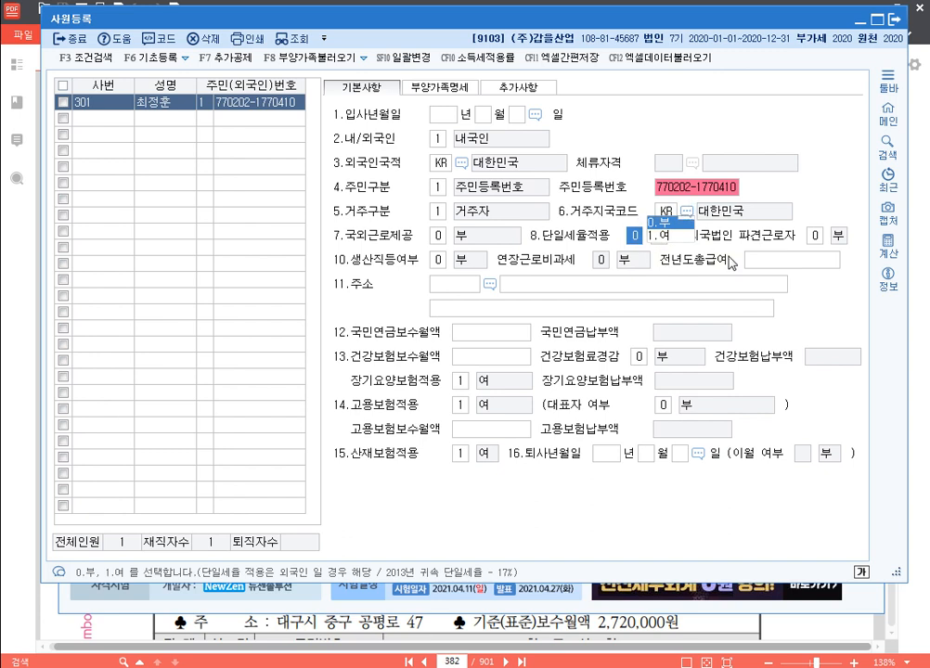
{"action": "left_click", "coordinate": [439, 260]}
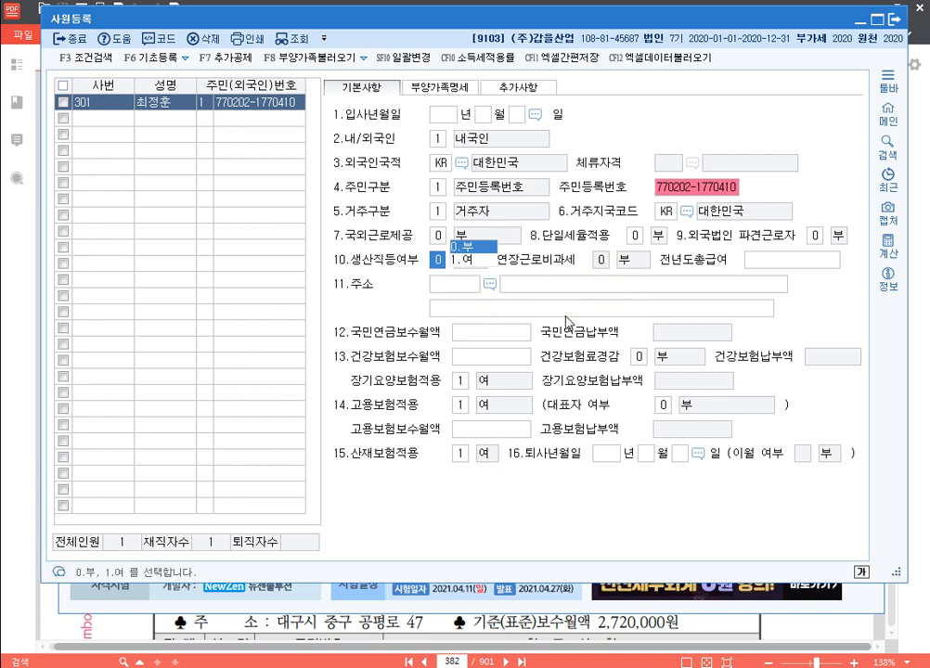
{"action": "left_click", "coordinate": [474, 264]}
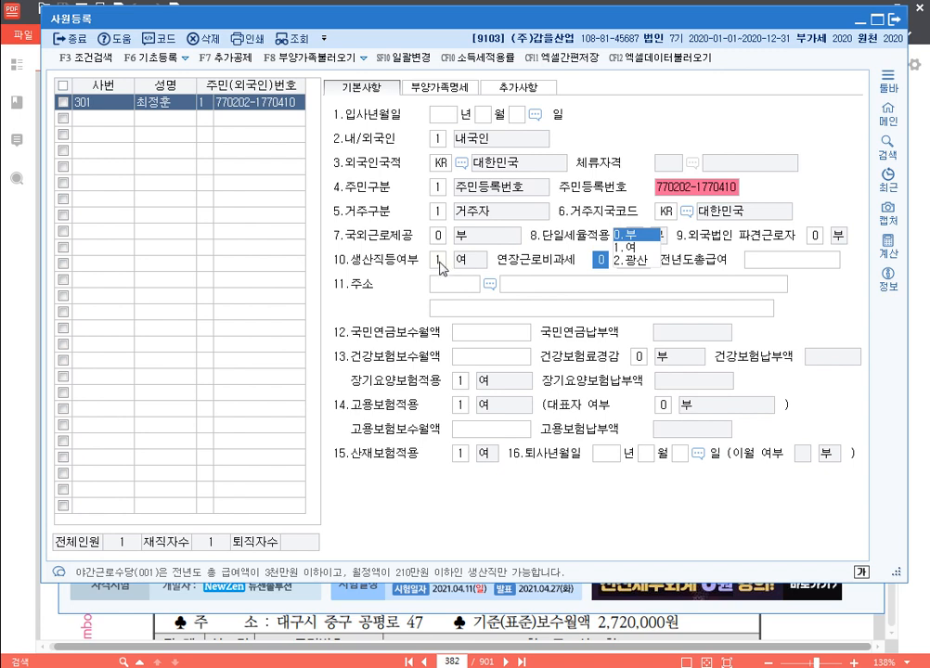
{"action": "left_click", "coordinate": [439, 264]}
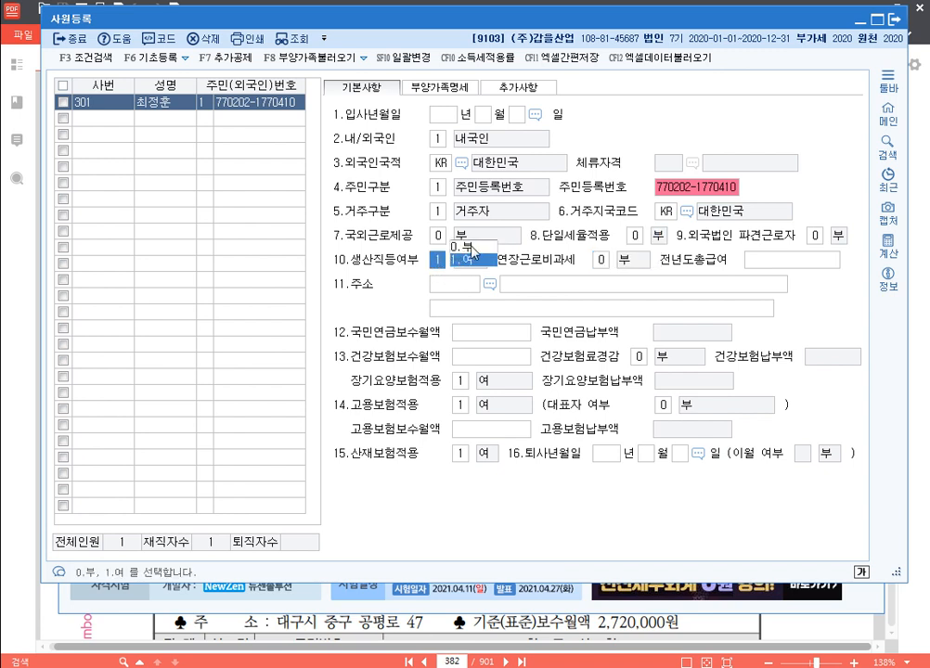
{"action": "type", "text": "0"}
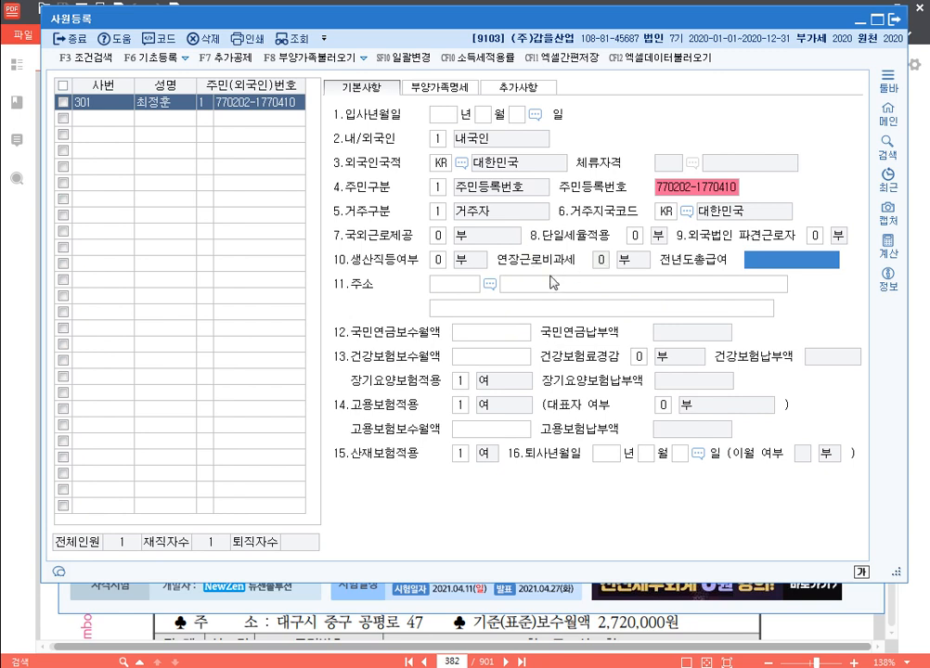
{"action": "left_click", "coordinate": [435, 283]}
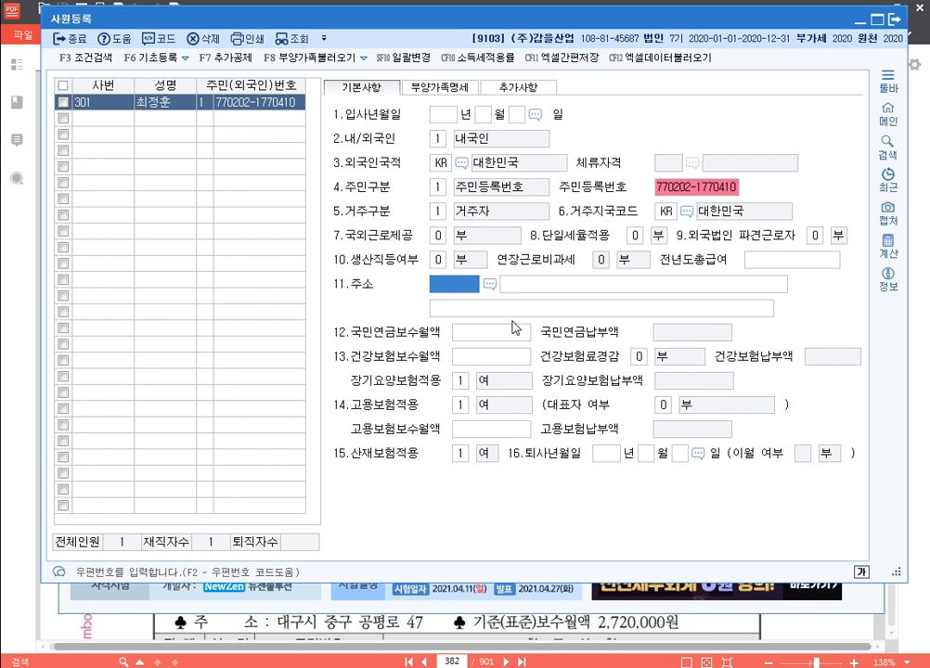
Pass through the insurance salary and 퇴사년월일 fields, then view employee 301's 부양가족명세
{"action": "key", "text": "Return"}
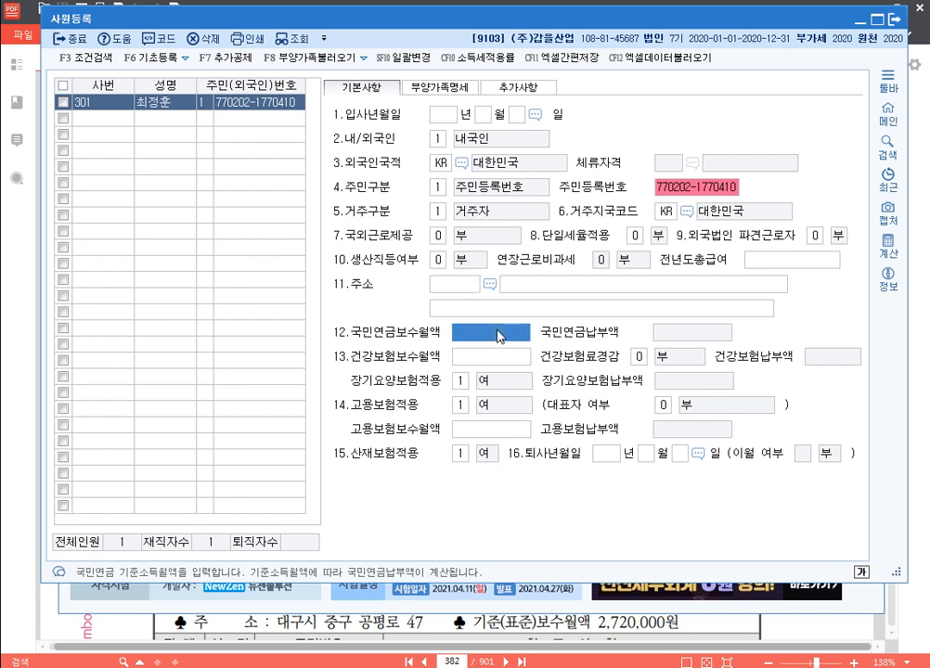
{"action": "key", "text": "Return"}
{"action": "left_click", "coordinate": [522, 433]}
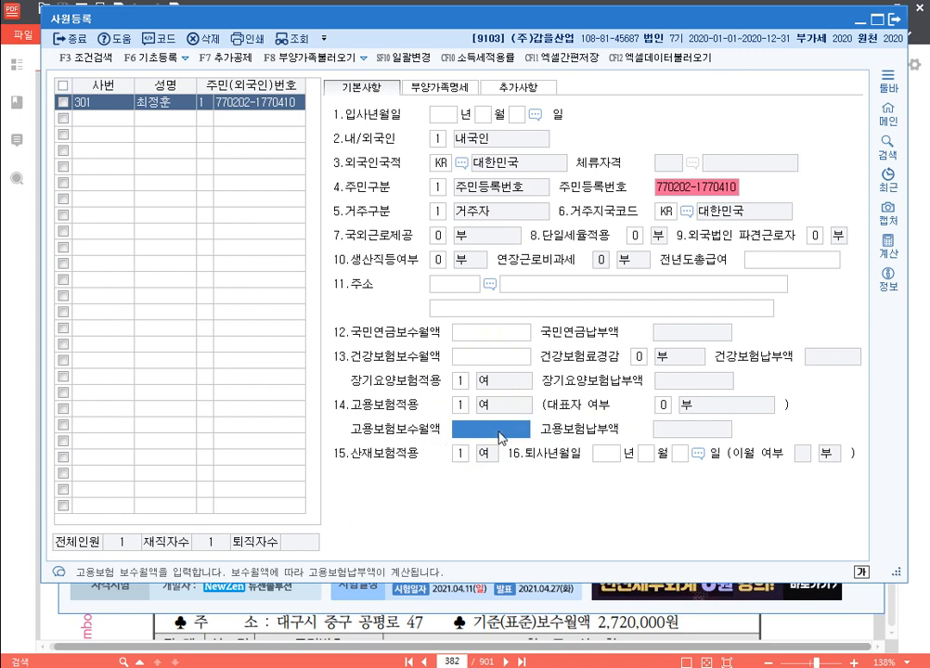
{"action": "left_click", "coordinate": [499, 330]}
{"action": "left_click", "coordinate": [506, 358]}
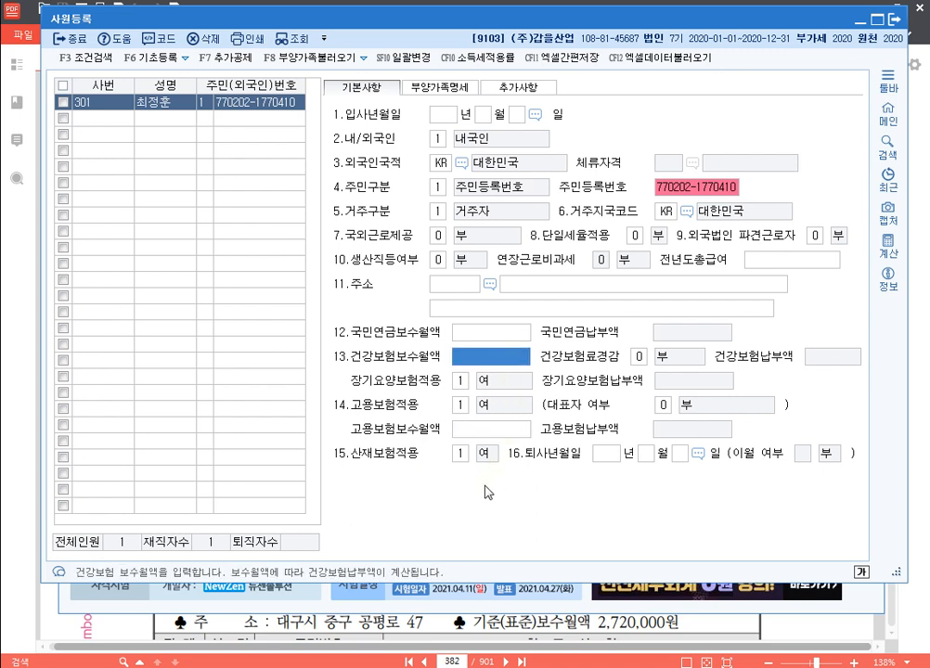
{"action": "left_click", "coordinate": [606, 455]}
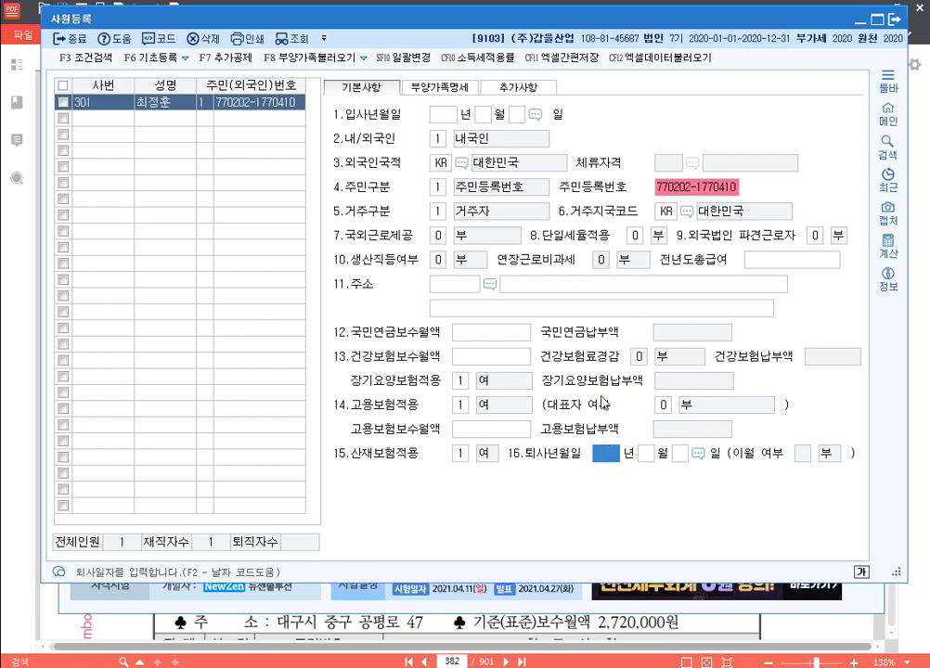
{"action": "left_click", "coordinate": [438, 87]}
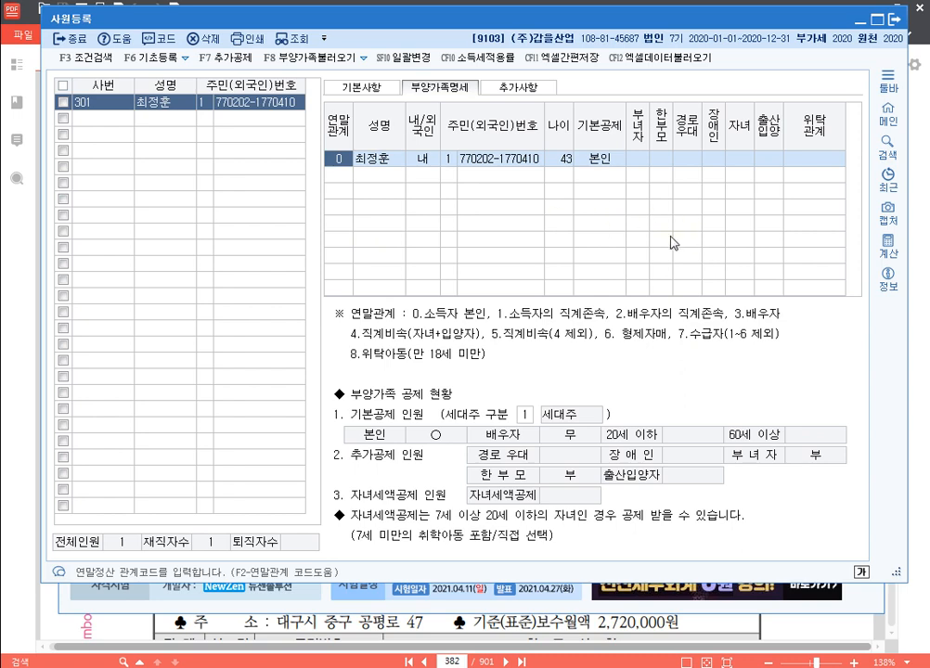
Switch employee 301's form to the 추가사항 tab
{"action": "left_click", "coordinate": [535, 94]}
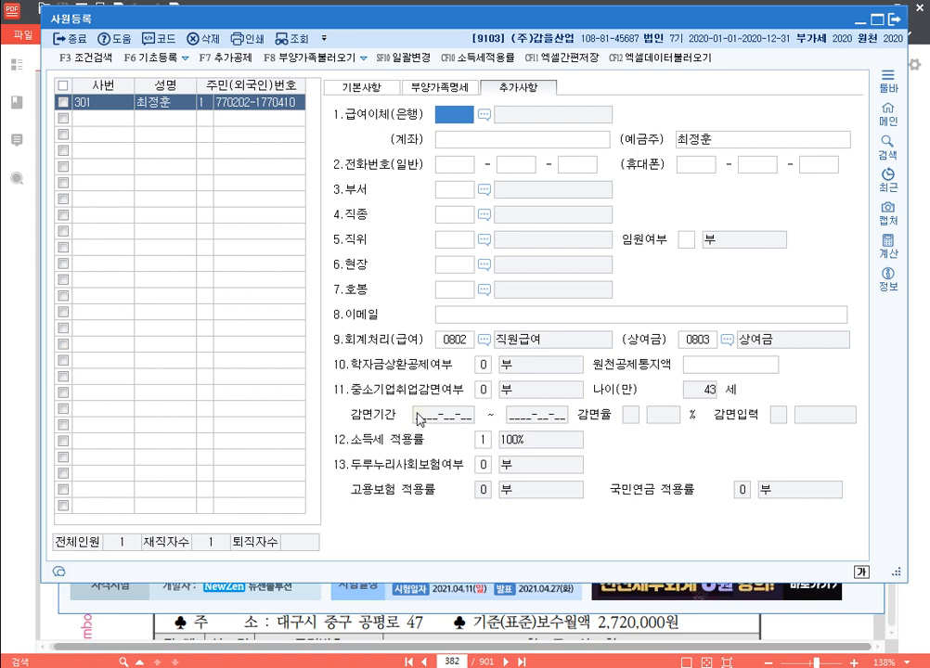
Leave 중소기업취업감면여부 at 0.부 and go back to the 기본사항 tab
{"action": "left_click", "coordinate": [482, 389]}
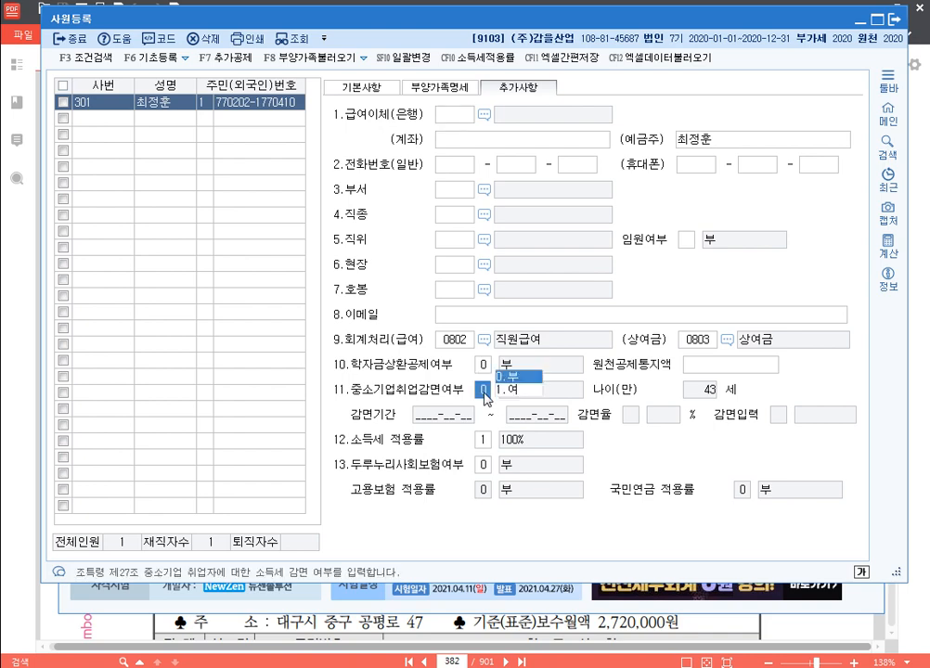
{"action": "left_click", "coordinate": [364, 89]}
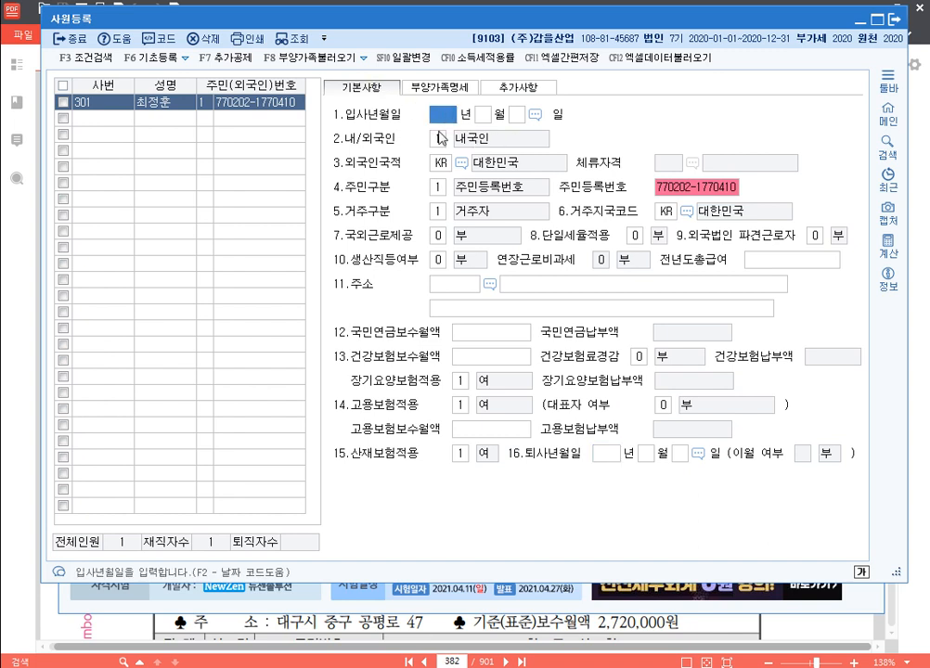
Enter hire date 20180502 for employee 301 and show the 추가사항 tab
{"action": "type", "text": "2018050"}
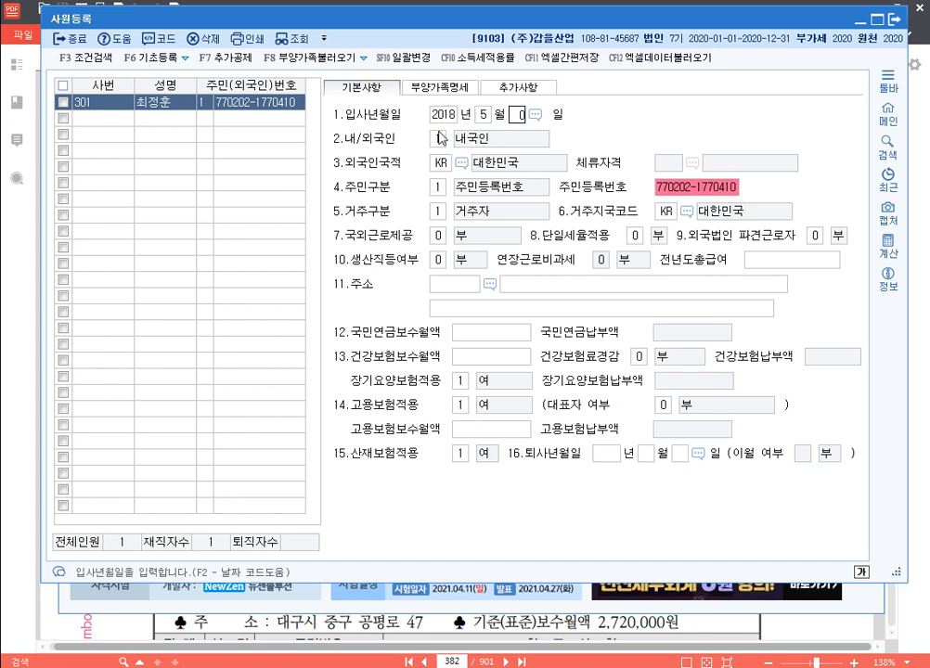
{"action": "type", "text": "2"}
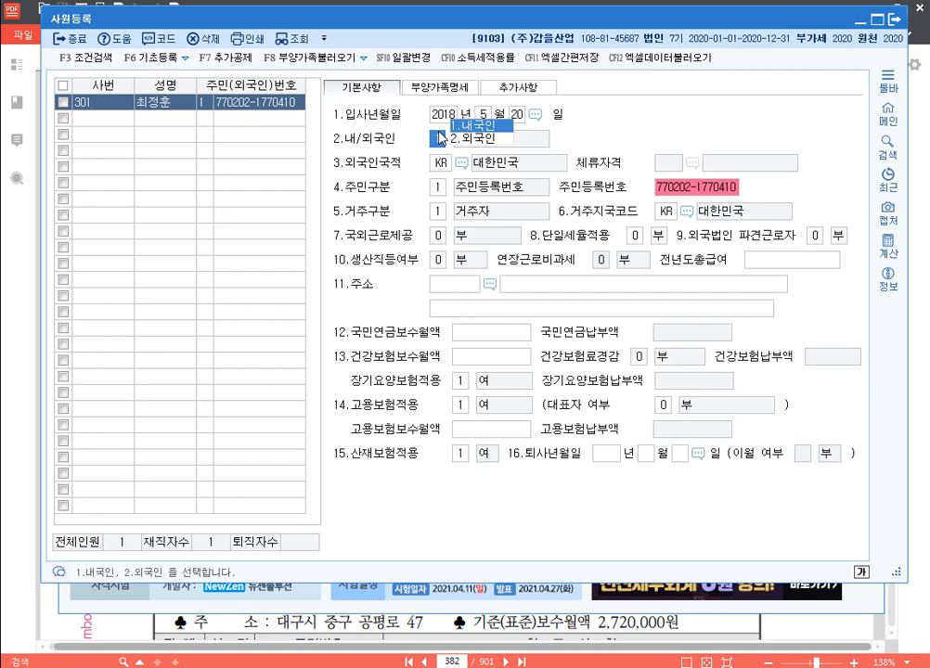
{"action": "left_click", "coordinate": [522, 89]}
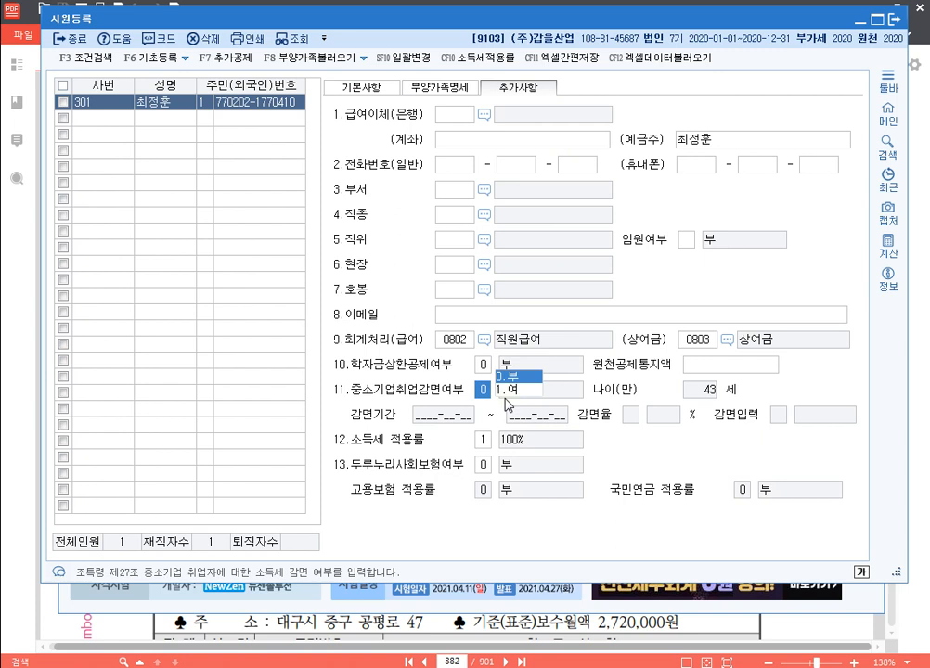
Set SME reduction to 1.여, period 2020-03-01 to 2025-03-31, rate 90%, via 1.급여입력
{"action": "left_click", "coordinate": [504, 395]}
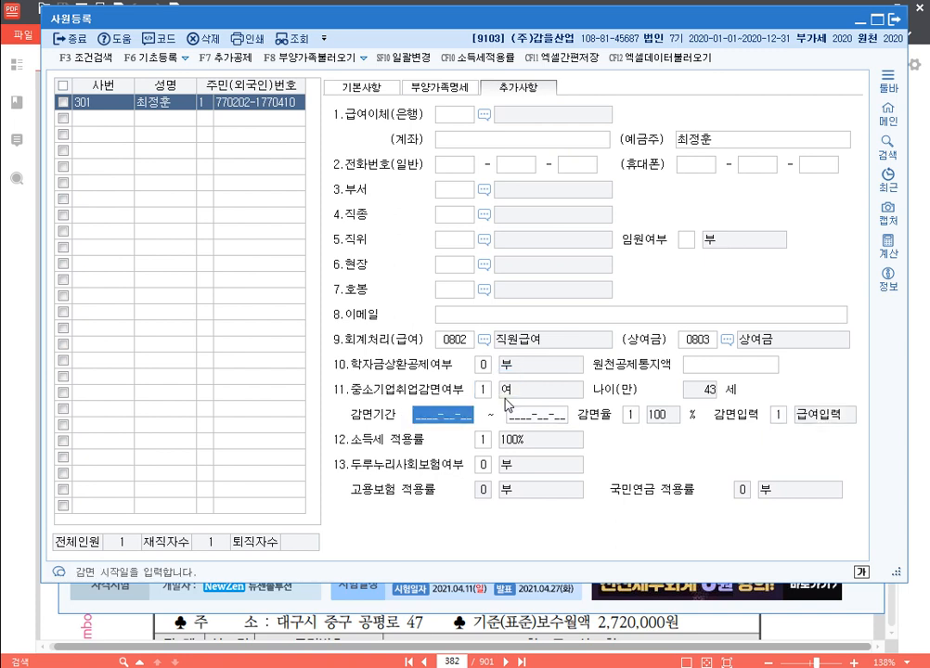
{"action": "type", "text": "2020-__-__"}
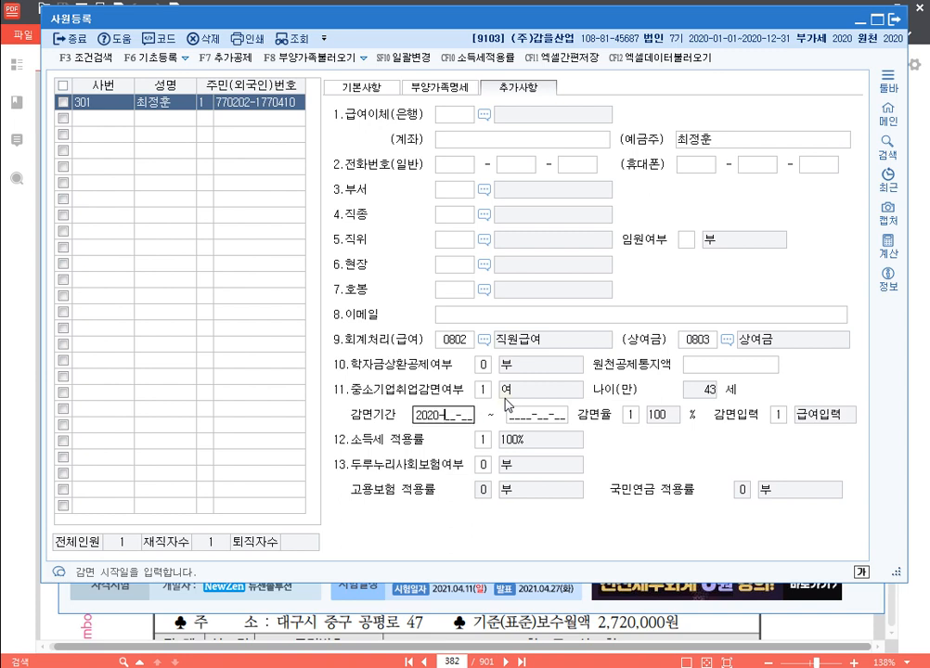
{"action": "type", "text": "0301"}
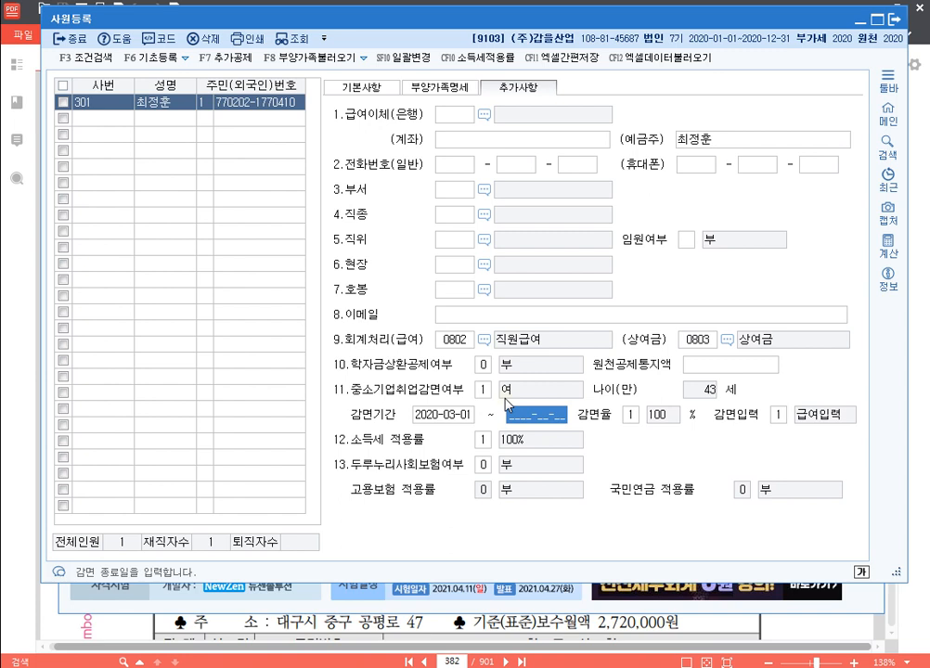
{"action": "type", "text": "2025-03-31"}
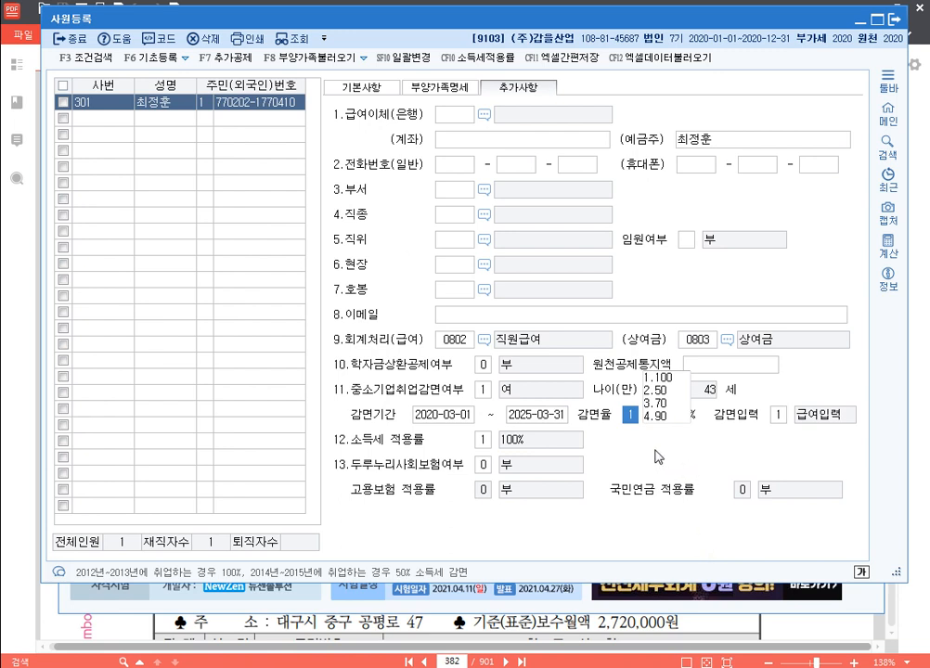
{"action": "left_click", "coordinate": [669, 420]}
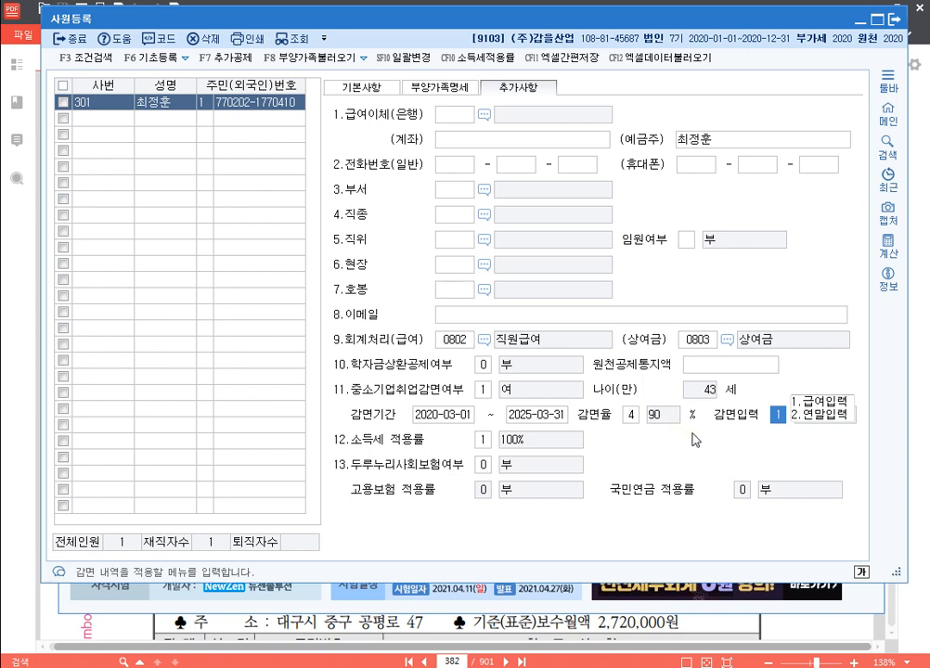
{"action": "left_click", "coordinate": [828, 403]}
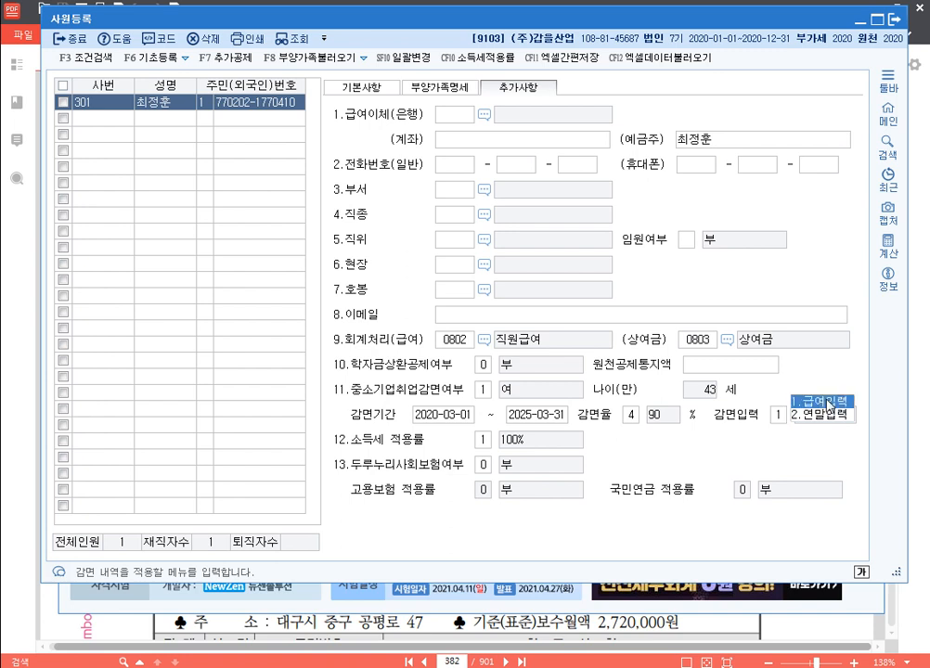
{"action": "left_click", "coordinate": [632, 418]}
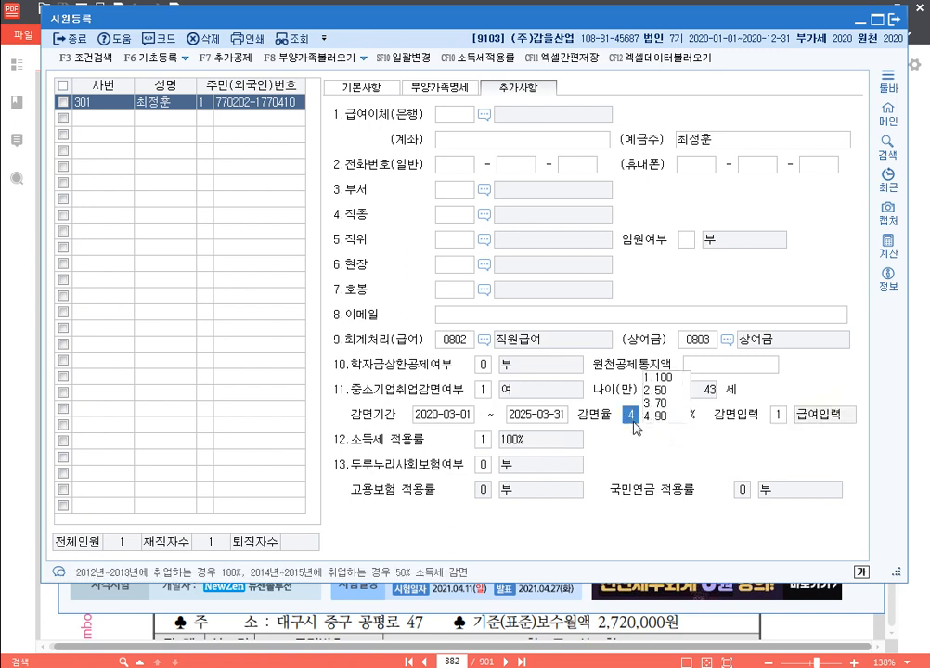
{"action": "left_click", "coordinate": [520, 415]}
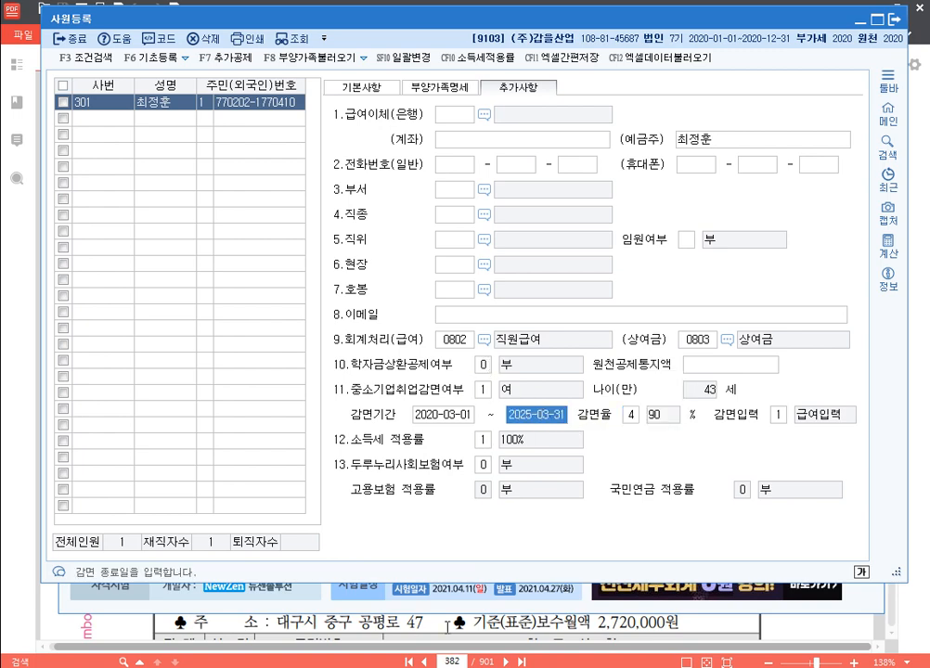
{"action": "key", "text": "Escape"}
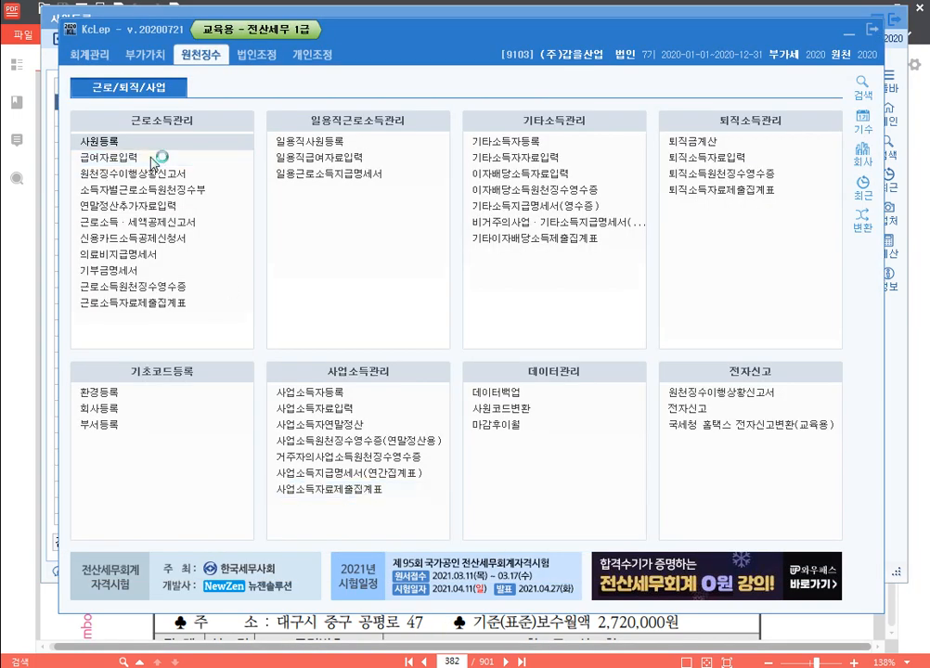
{"action": "left_click", "coordinate": [154, 159]}
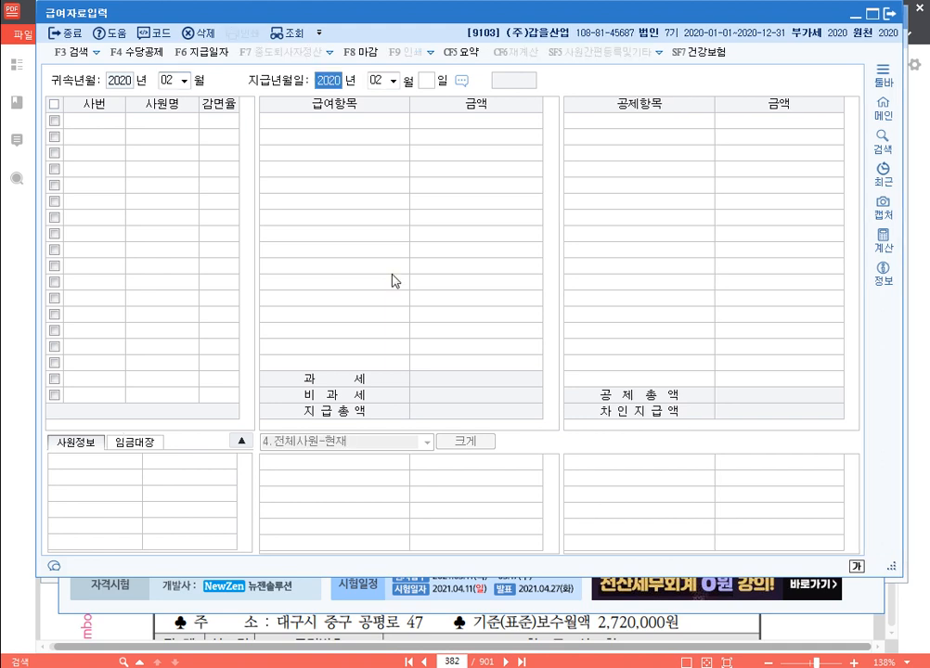
{"action": "key", "text": "Return"}
{"action": "key", "text": "Return"}
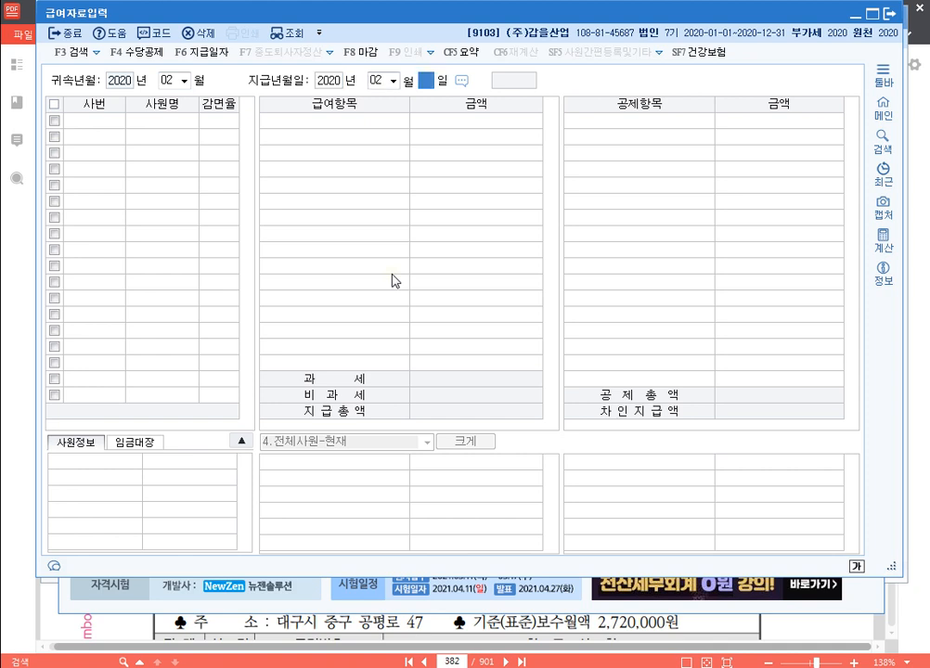
{"action": "type", "text": "29"}
{"action": "key", "text": "Return"}
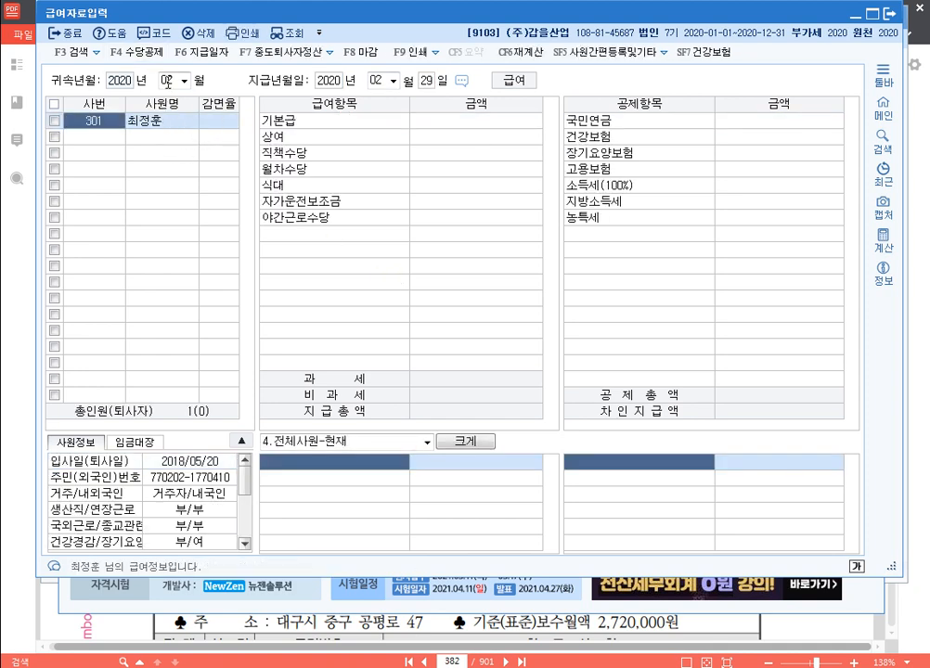
{"action": "left_click", "coordinate": [168, 83]}
{"action": "type", "text": "3"}
{"action": "key", "text": "Return"}
{"action": "key", "text": "Return"}
{"action": "key", "text": "Return"}
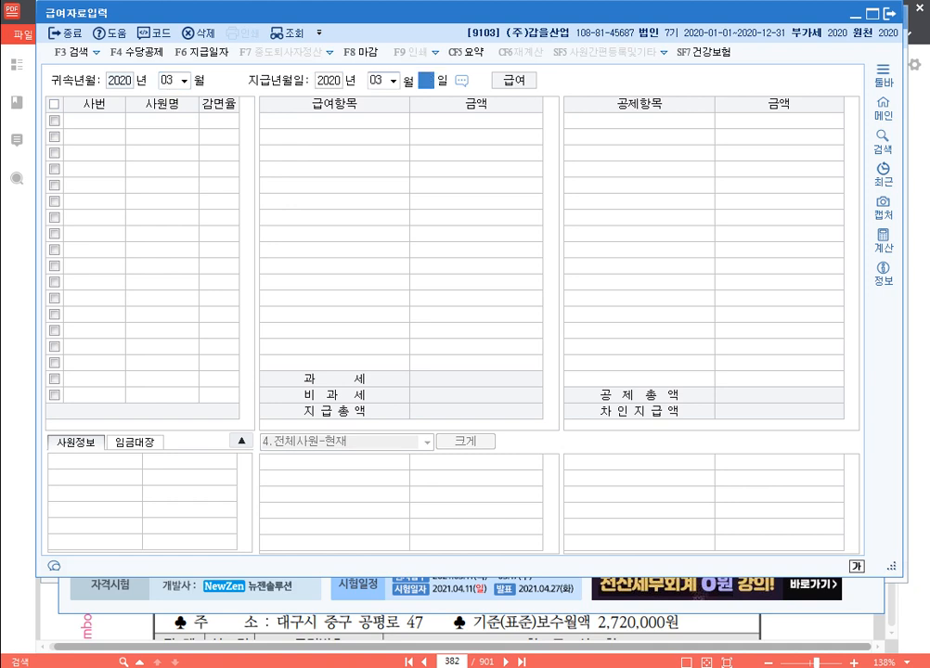
{"action": "key", "text": "Return"}
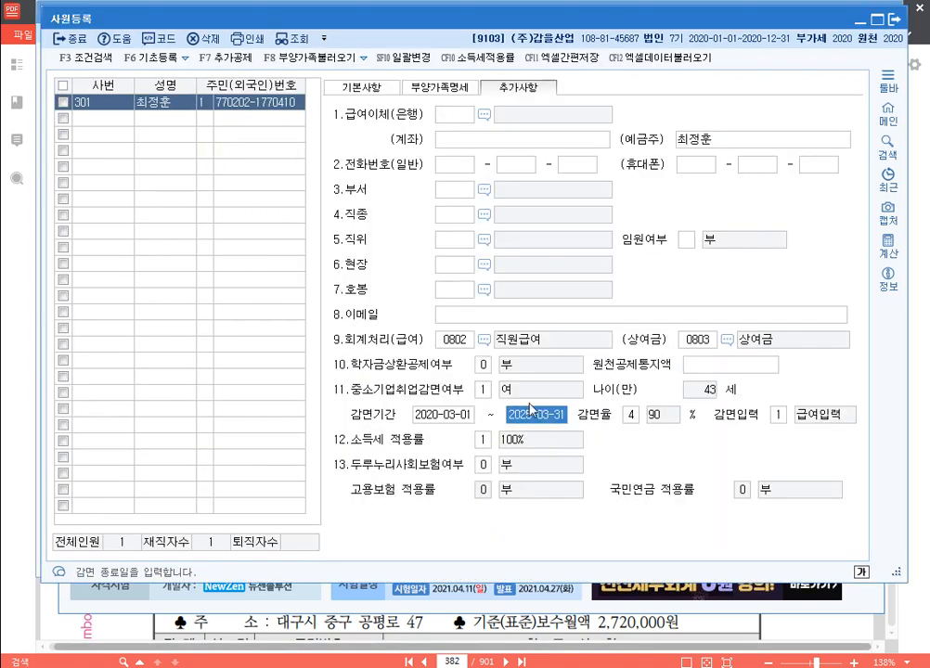
Open the 12.소득세 적용률 list showing 100%, 80% and 120% options
{"action": "left_click", "coordinate": [488, 441]}
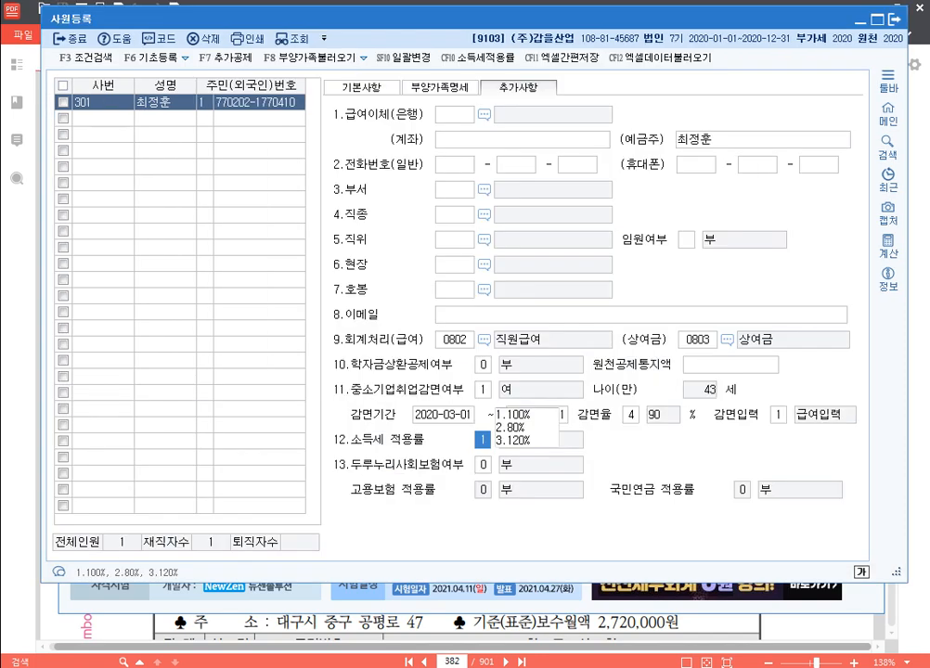
Set the income tax rate to 80% and check its effect in 급여자료입력
{"action": "left_click", "coordinate": [516, 430]}
{"action": "left_click", "coordinate": [439, 666]}
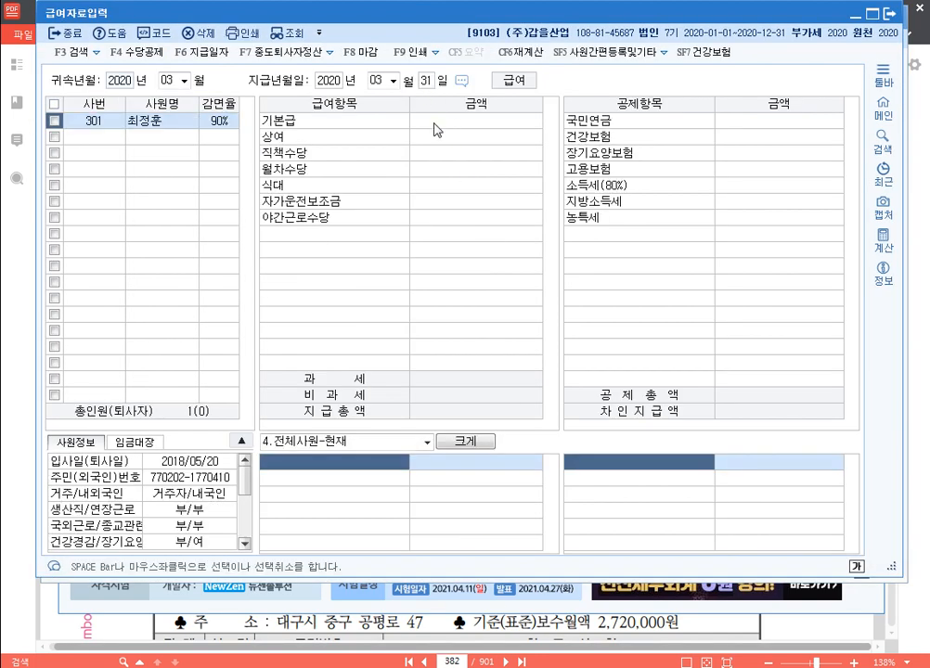
{"action": "left_click", "coordinate": [620, 192]}
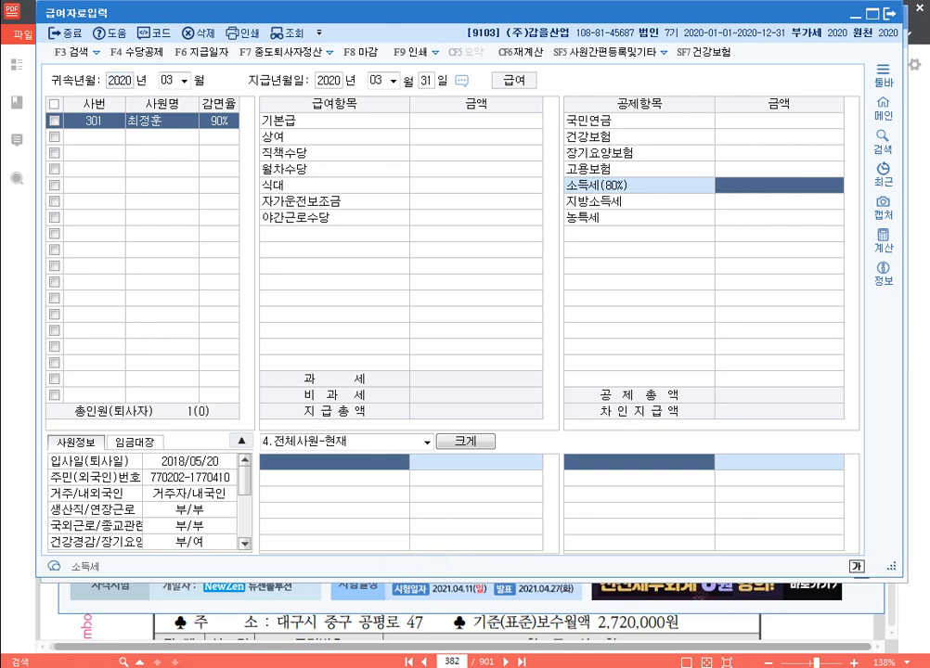
{"action": "key", "text": "Escape"}
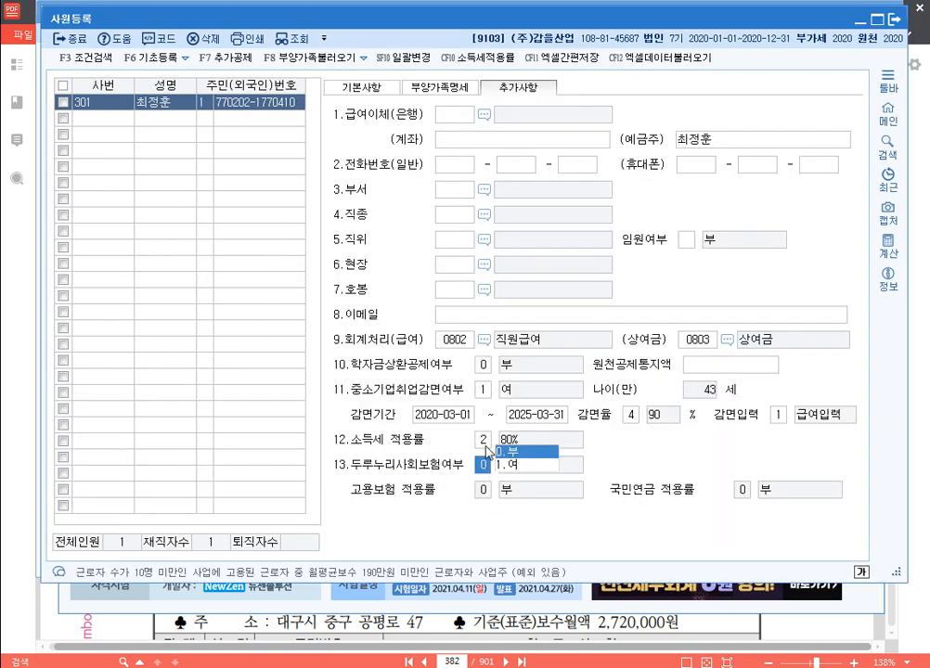
Restore 소득세 적용률 to 1.100% and set 중소기업취업감면여부 to 0.부
{"action": "left_click", "coordinate": [485, 444]}
{"action": "left_click", "coordinate": [502, 417]}
{"action": "left_click", "coordinate": [488, 391]}
{"action": "left_click", "coordinate": [534, 376]}
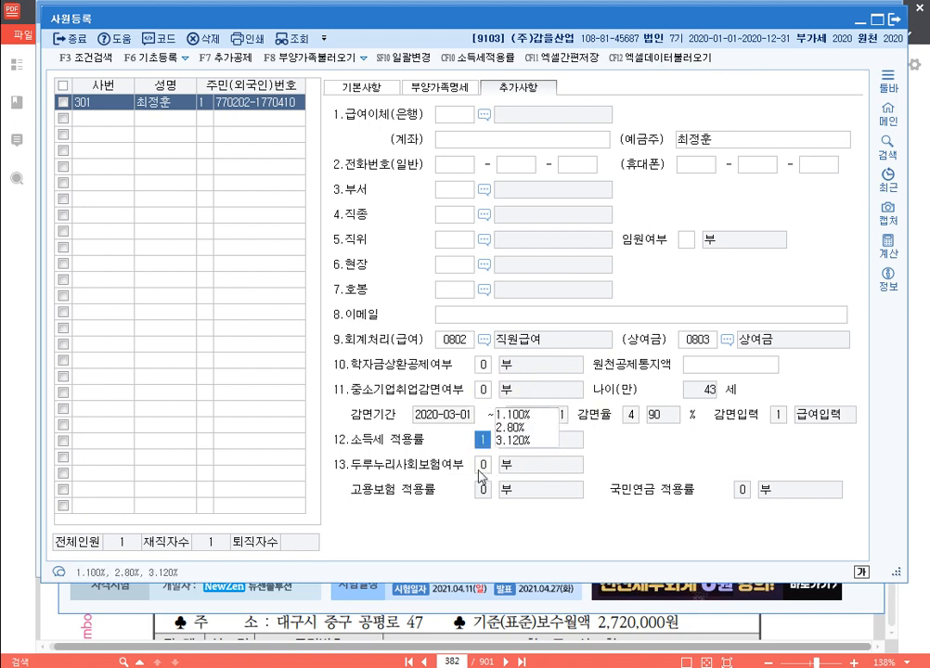
Minimize the payroll entry window and bring up the exercise PDF
{"action": "key", "text": "alt+Tab"}
{"action": "left_click", "coordinate": [864, 19]}
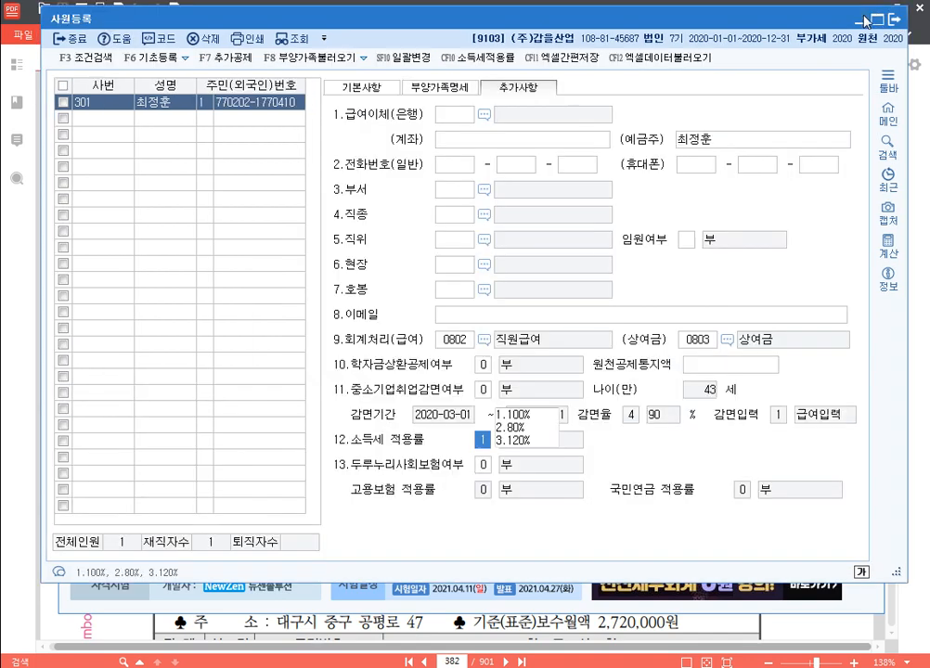
{"action": "left_click", "coordinate": [213, 181]}
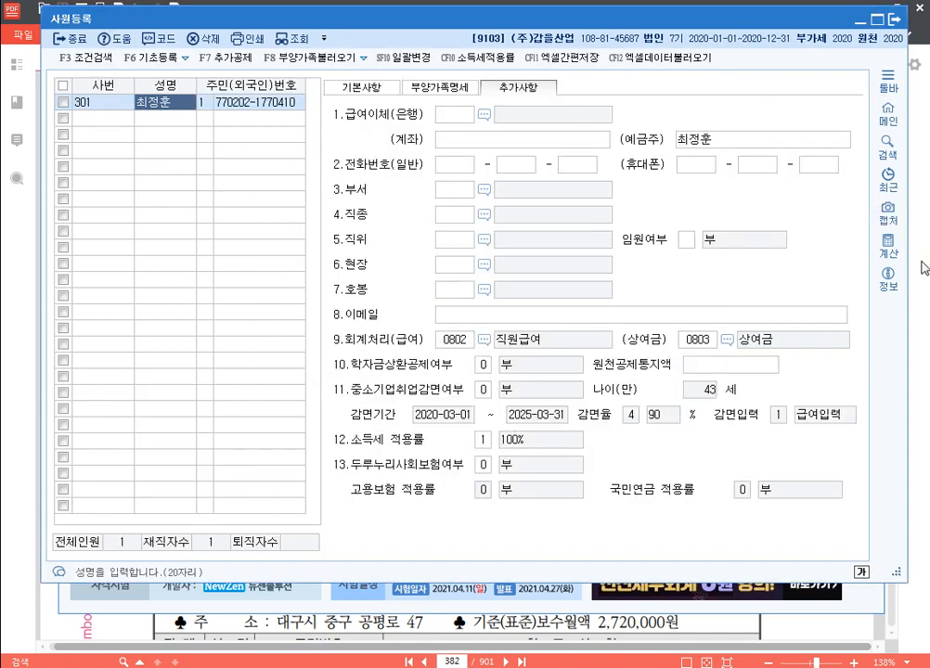
{"action": "left_click", "coordinate": [924, 268]}
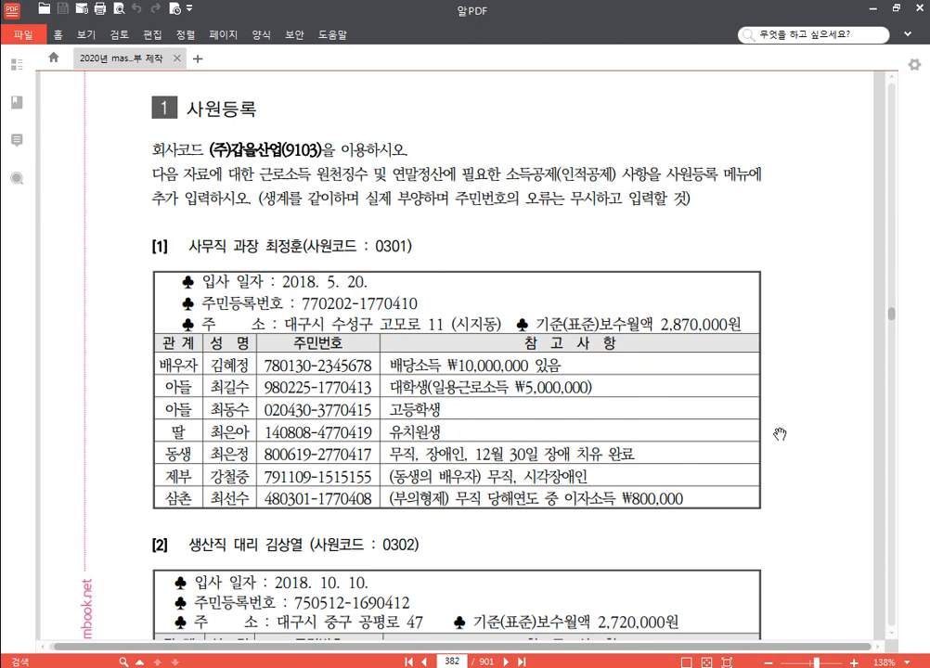
Scroll 알PDF down to page 382 so section [2]'s dependent table shows in full
{"action": "scroll", "coordinate": [779, 432], "scroll_direction": "down", "scroll_amount": 2}
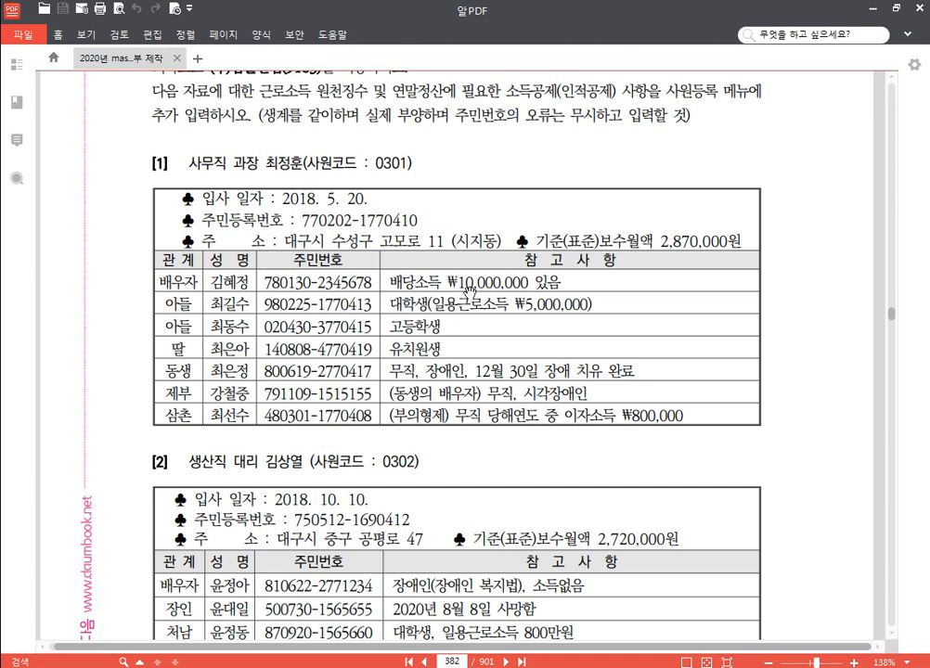
{"action": "scroll", "coordinate": [474, 290], "scroll_direction": "down", "scroll_amount": 3}
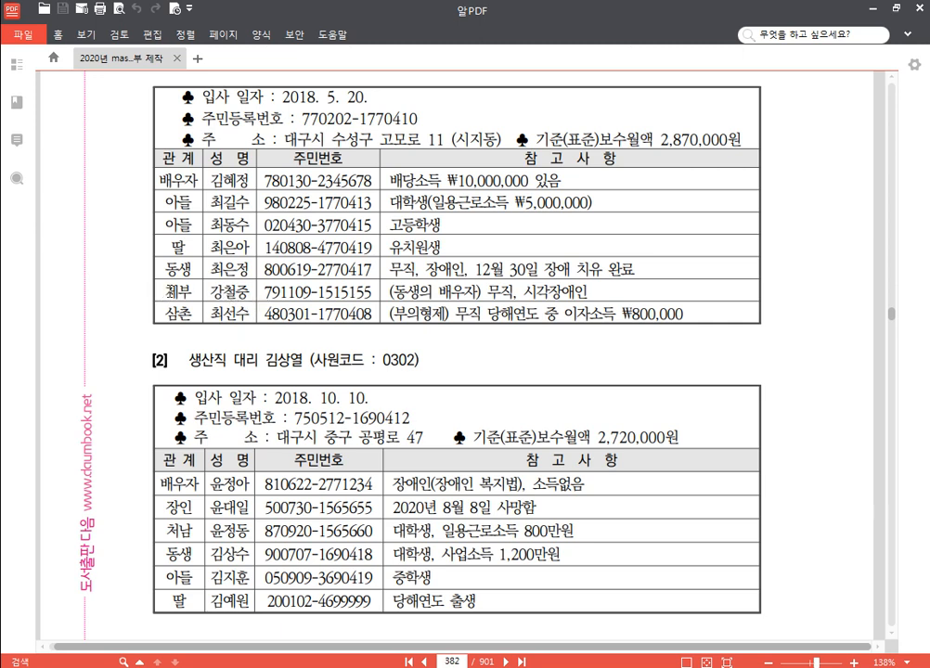
Strike through the 제부 row in employee 0301's dependents table
{"action": "left_click_drag", "start_coordinate": [169, 291], "coordinate": [590, 293]}
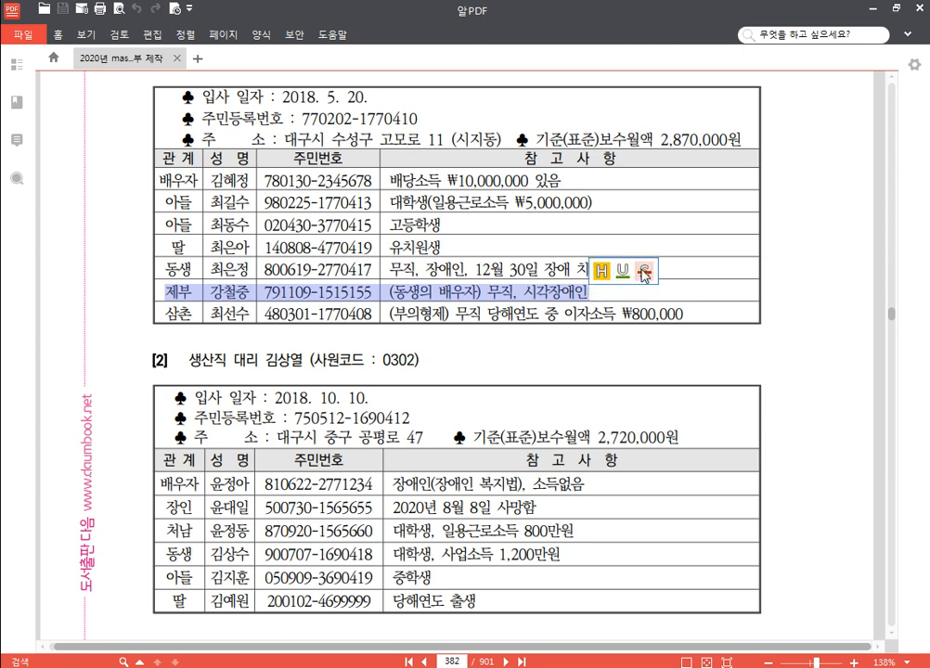
{"action": "left_click", "coordinate": [644, 271]}
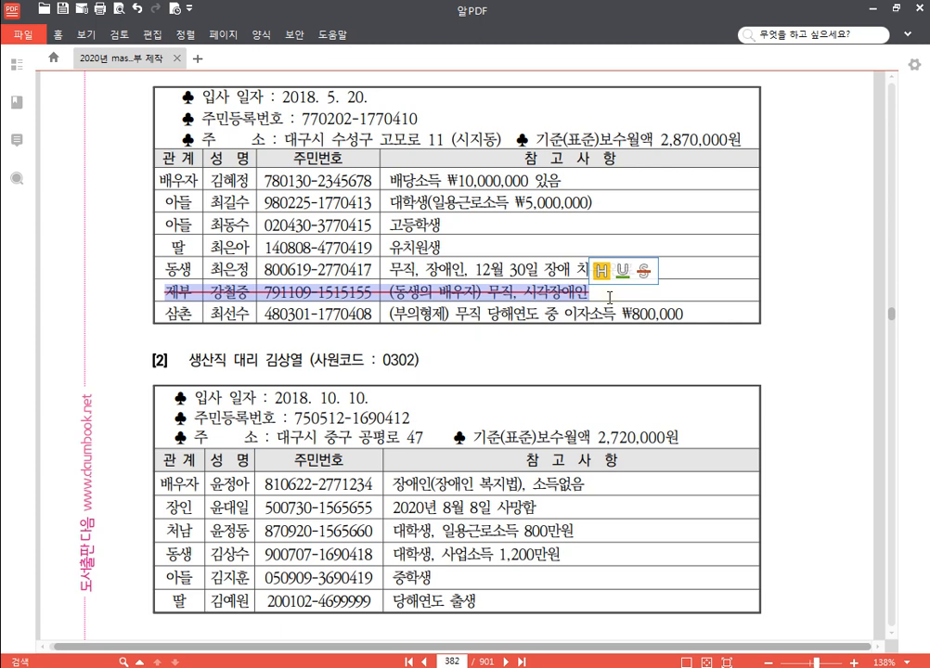
{"action": "left_click", "coordinate": [604, 298]}
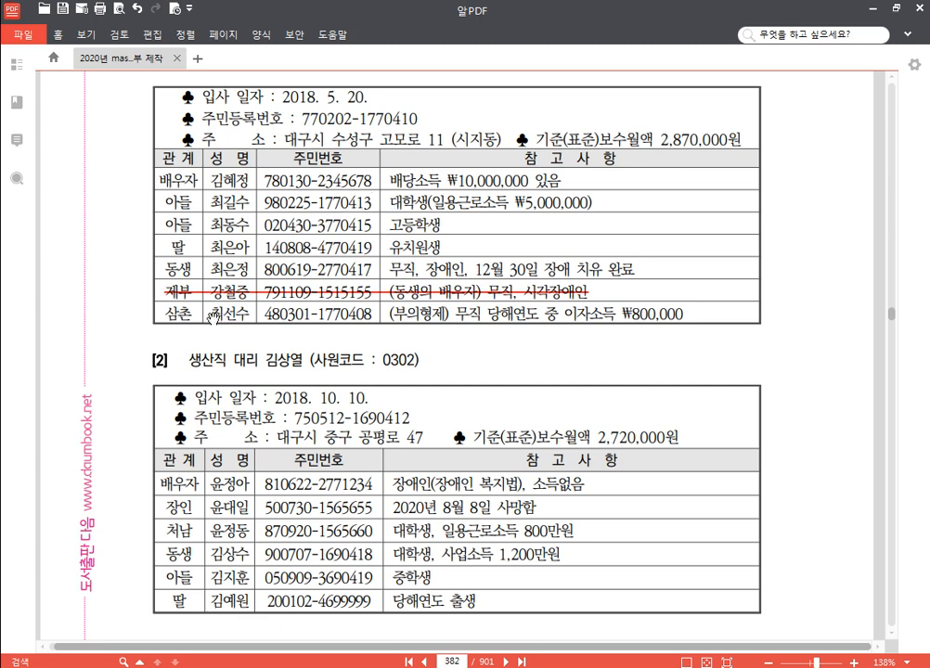
Strike through the 삼촌 row, then return to KcLep's 기본사항 page for employee 301
{"action": "left_click_drag", "start_coordinate": [165, 313], "coordinate": [683, 315]}
{"action": "left_click", "coordinate": [740, 294]}
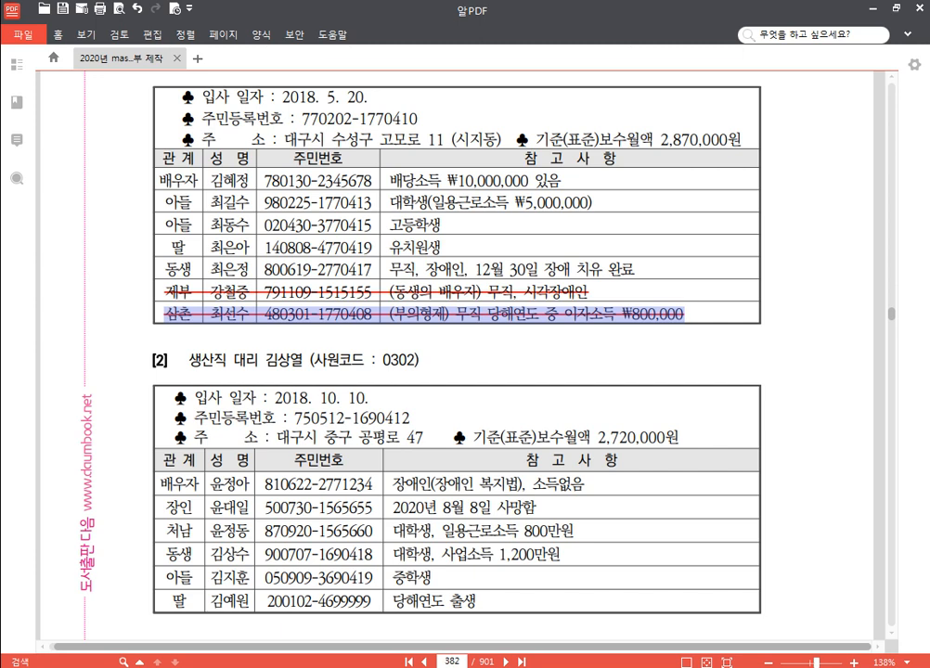
{"action": "key", "text": "alt+Tab"}
{"action": "left_click", "coordinate": [373, 89]}
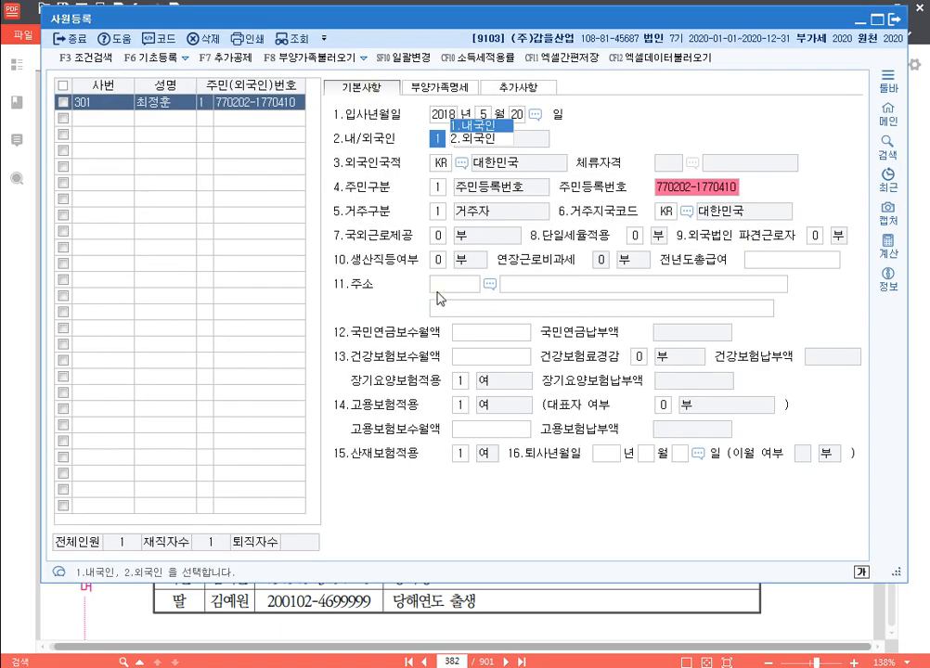
{"action": "key", "text": "Return"}
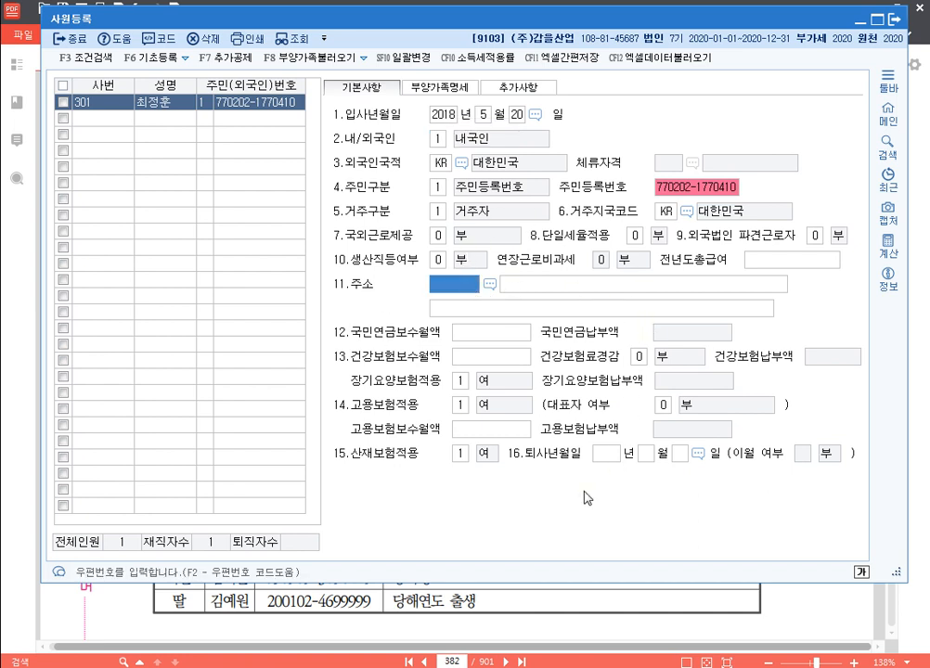
{"action": "key", "text": "F2"}
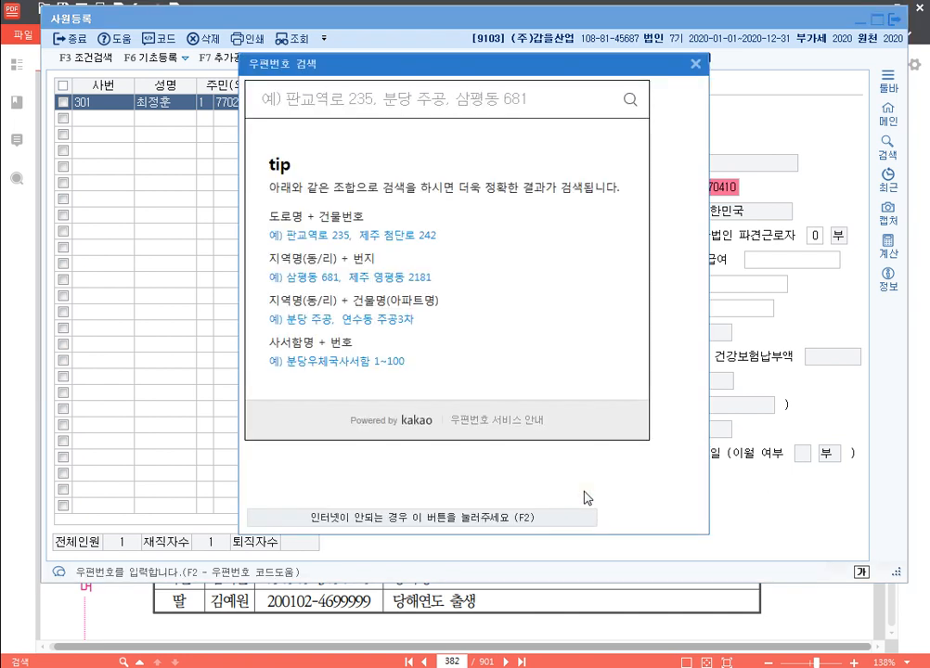
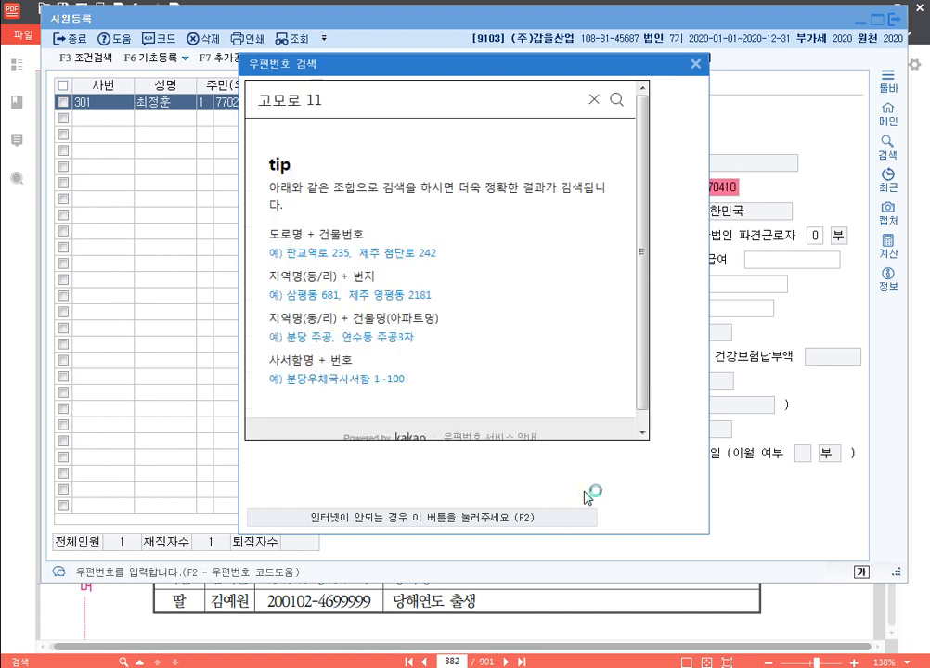
{"action": "key", "text": "Return"}
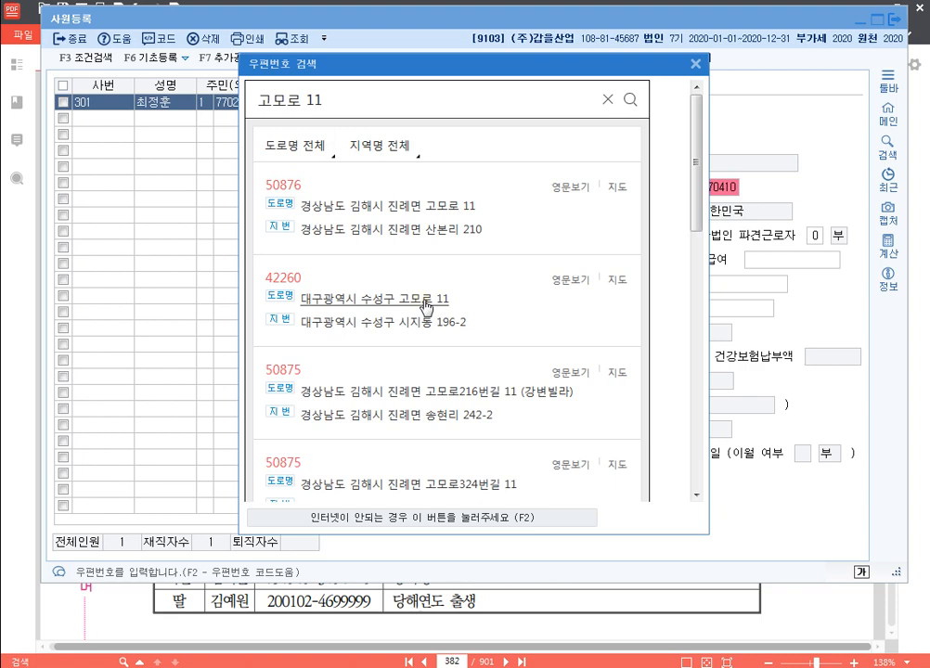
{"action": "left_click", "coordinate": [425, 302]}
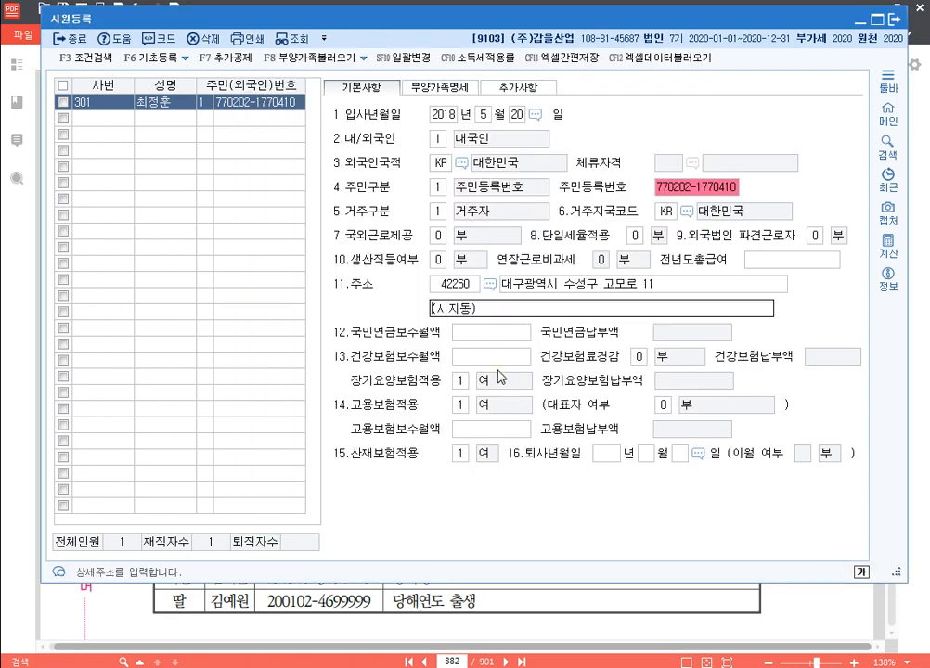
Enter 2,870,000 as pension, health and employment insurance monthly pay, with long-term care applied
{"action": "key", "text": "Return"}
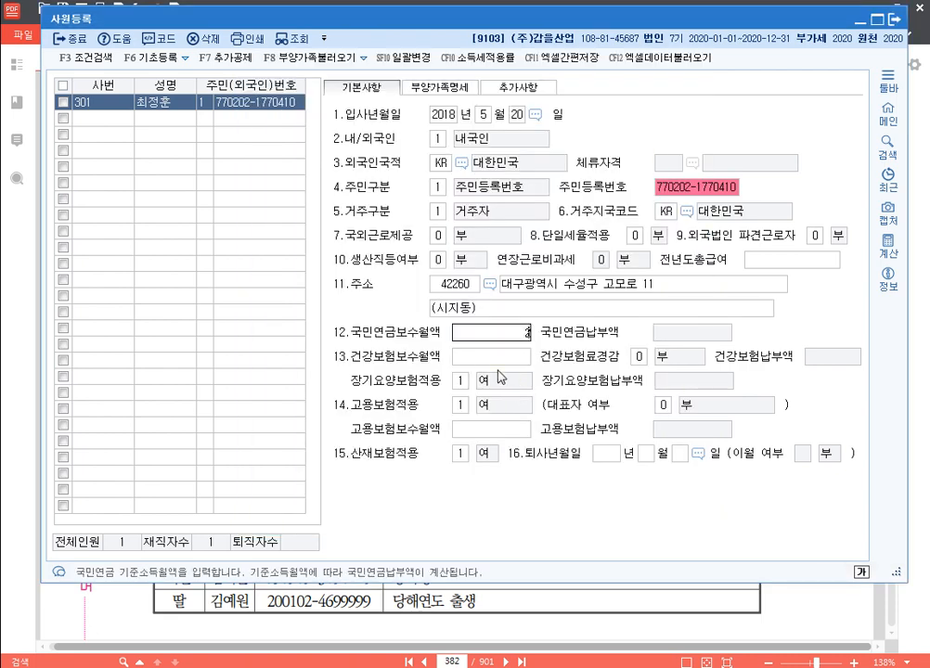
{"action": "type", "text": "2870000"}
{"action": "key", "text": "Return"}
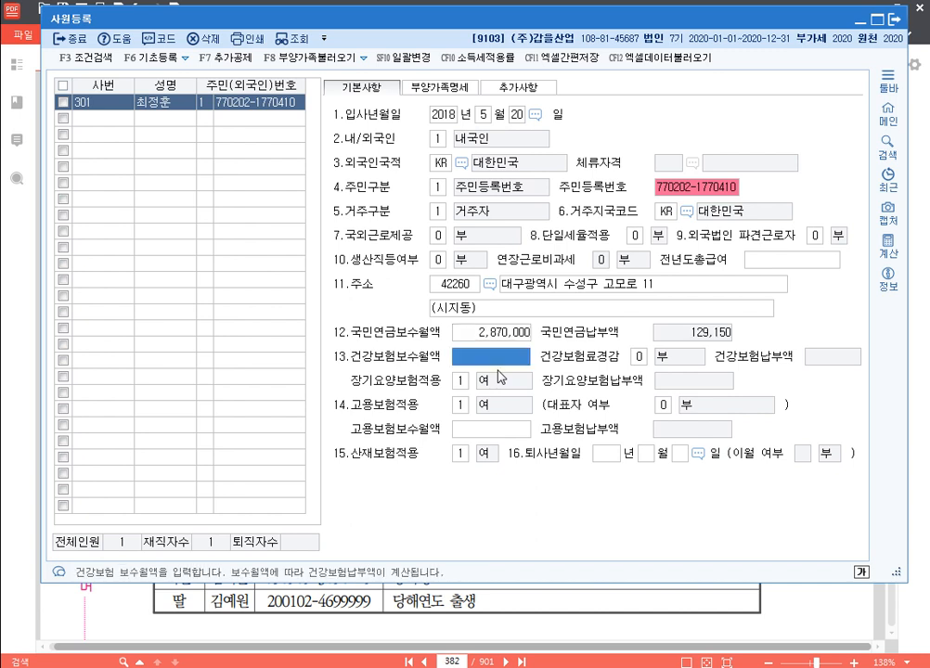
{"action": "type", "text": "2870000"}
{"action": "key", "text": "Return"}
{"action": "key", "text": "Return"}
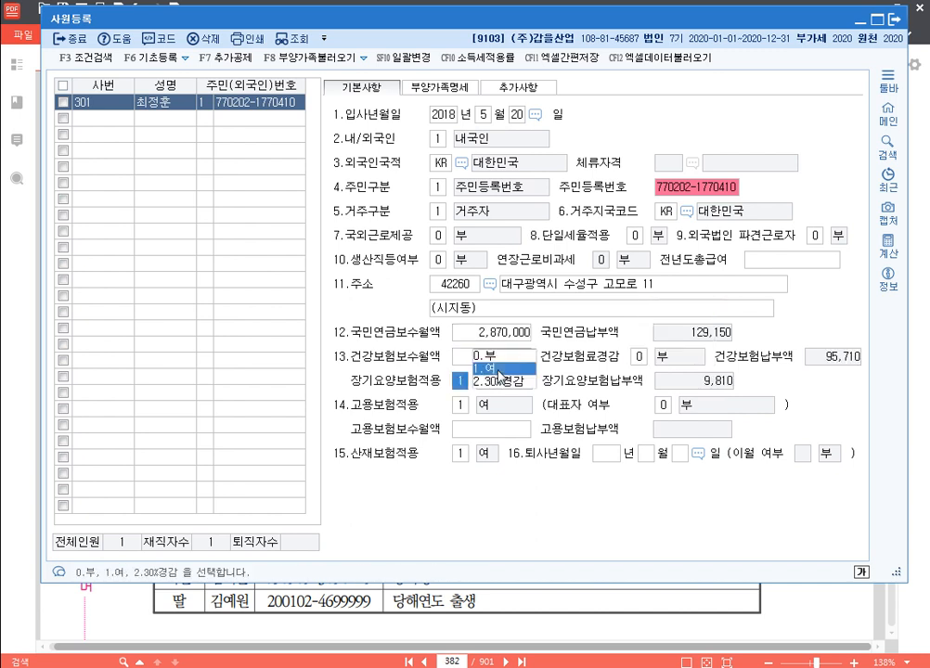
{"action": "left_click", "coordinate": [499, 370]}
{"action": "type", "text": "2870000"}
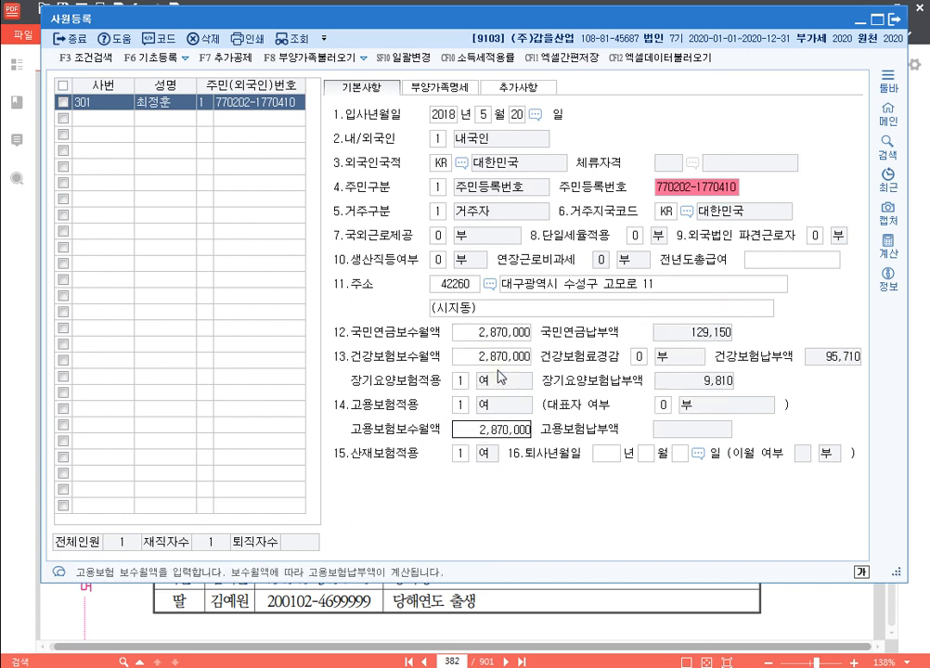
{"action": "key", "text": "Return"}
{"action": "key", "text": "Return"}
{"action": "key", "text": "Return"}
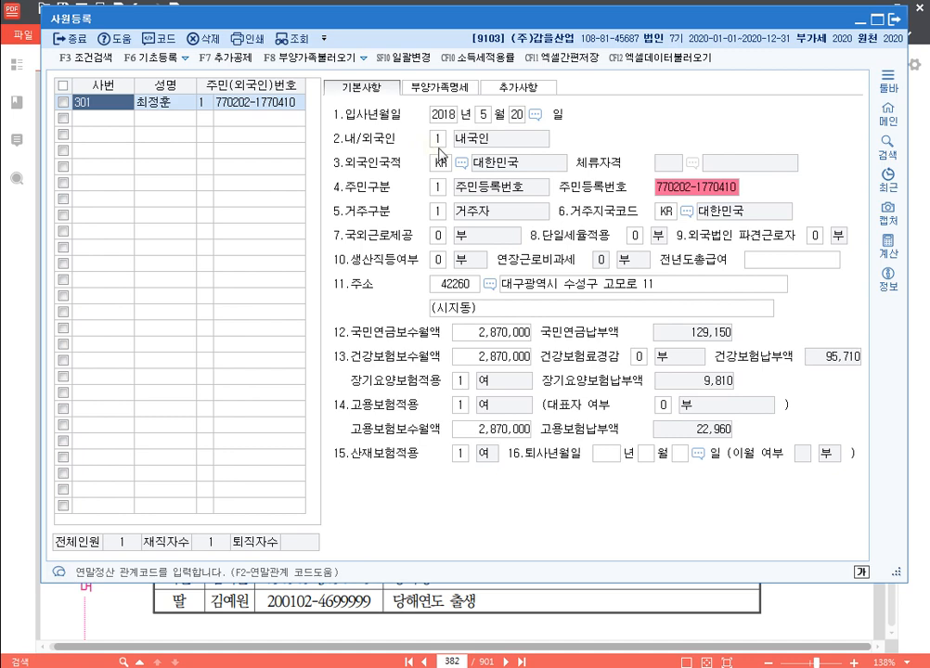
In 부양가족명세, add the spouse (relation 3) with corrected name and resident number, claimed as 배우자
{"action": "left_click", "coordinate": [443, 91]}
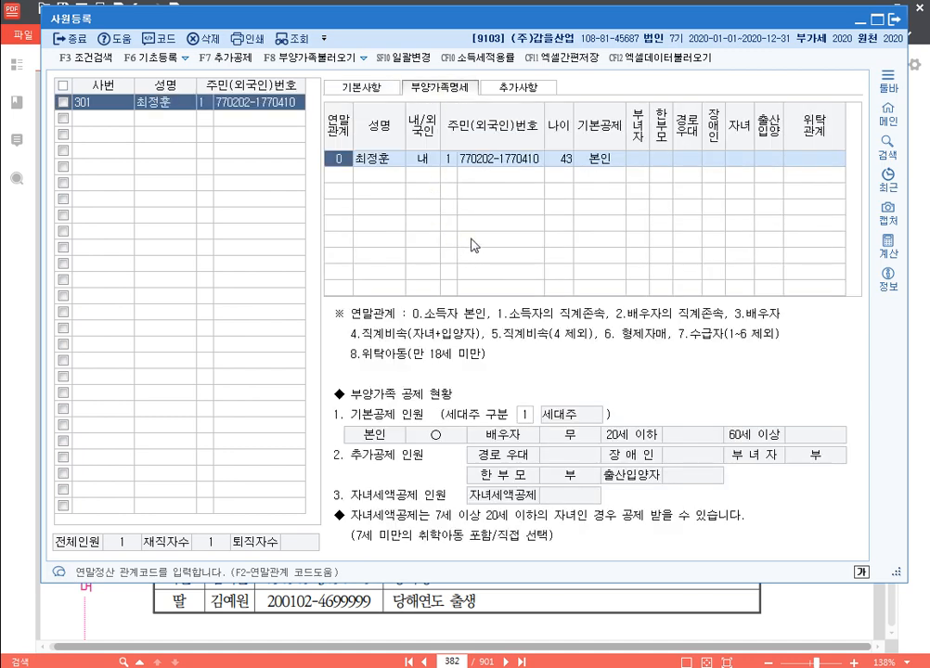
{"action": "left_click", "coordinate": [346, 175]}
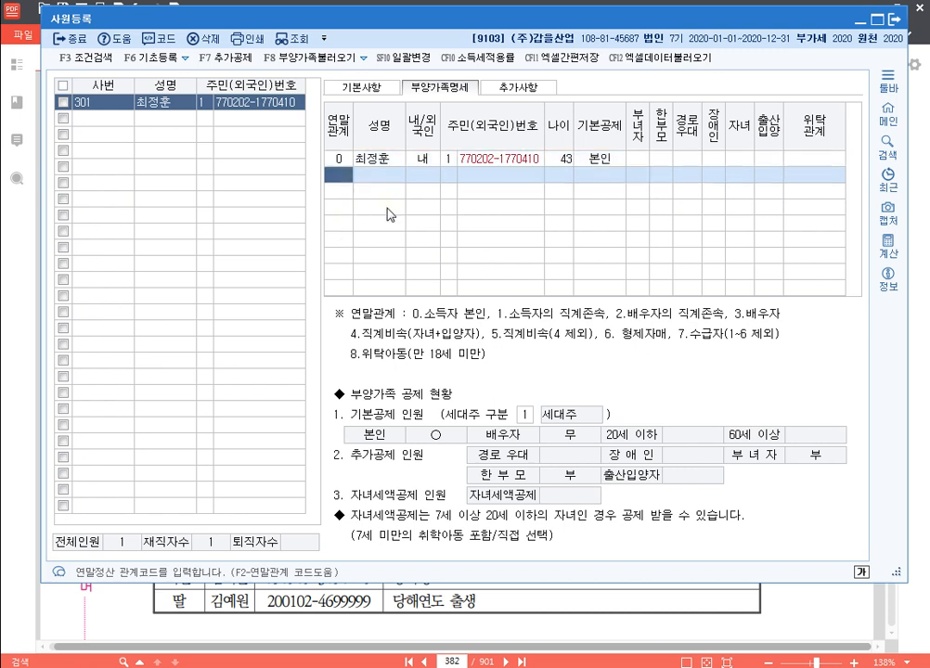
{"action": "type", "text": "3"}
{"action": "key", "text": "Return"}
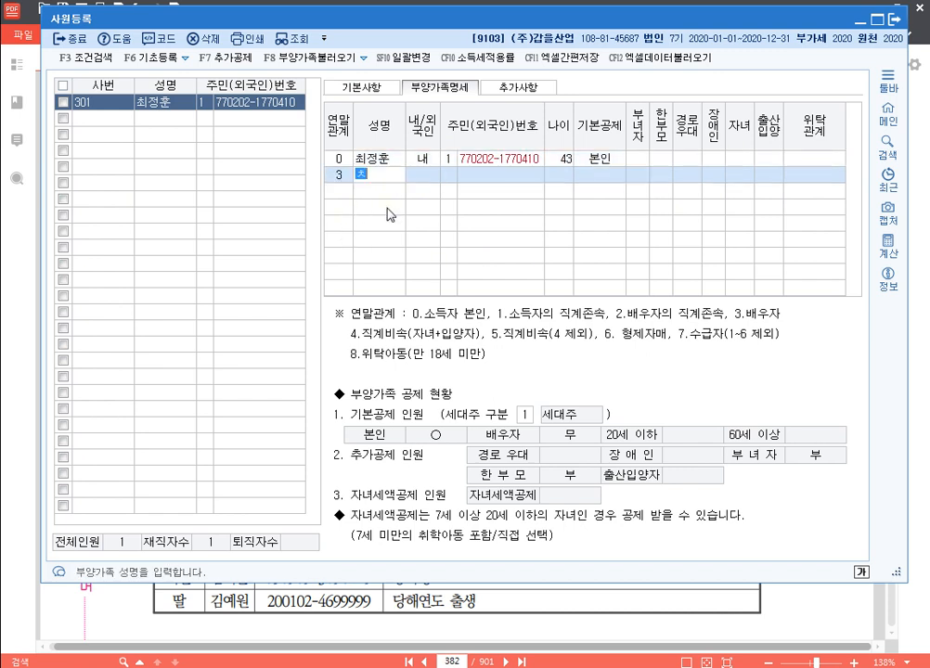
{"action": "key", "text": "Return"}
{"action": "key", "text": "Return"}
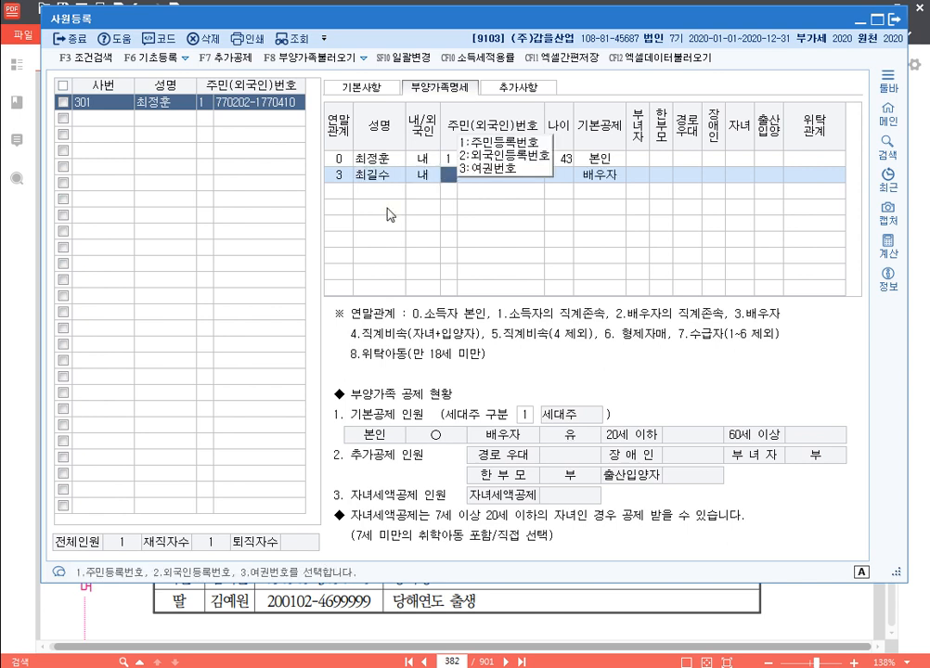
{"action": "key", "text": "Left"}
{"action": "key", "text": "Left"}
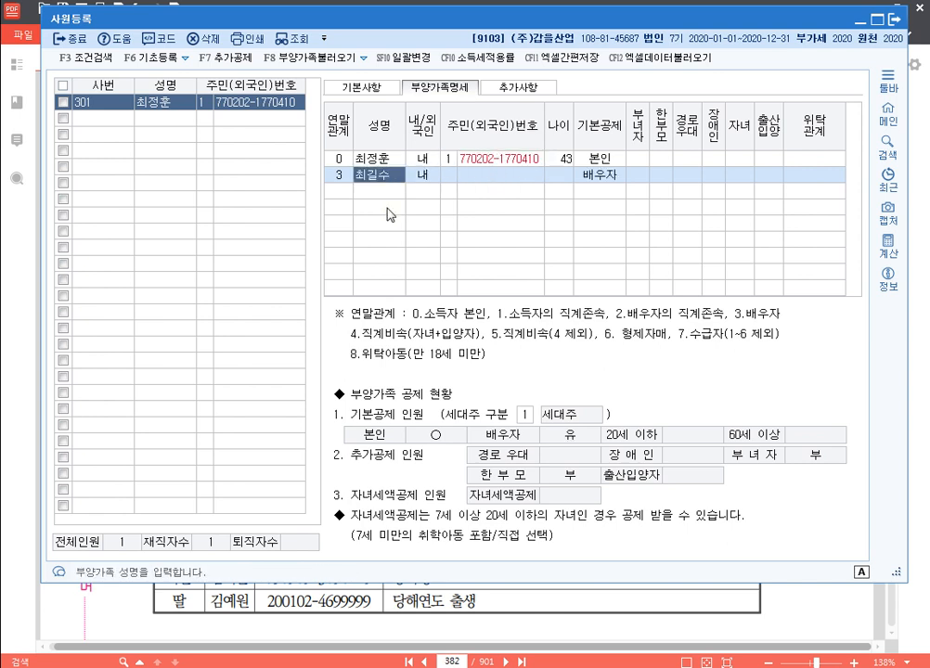
{"action": "key", "text": "Return"}
{"action": "key", "text": "Return"}
{"action": "key", "text": "Return"}
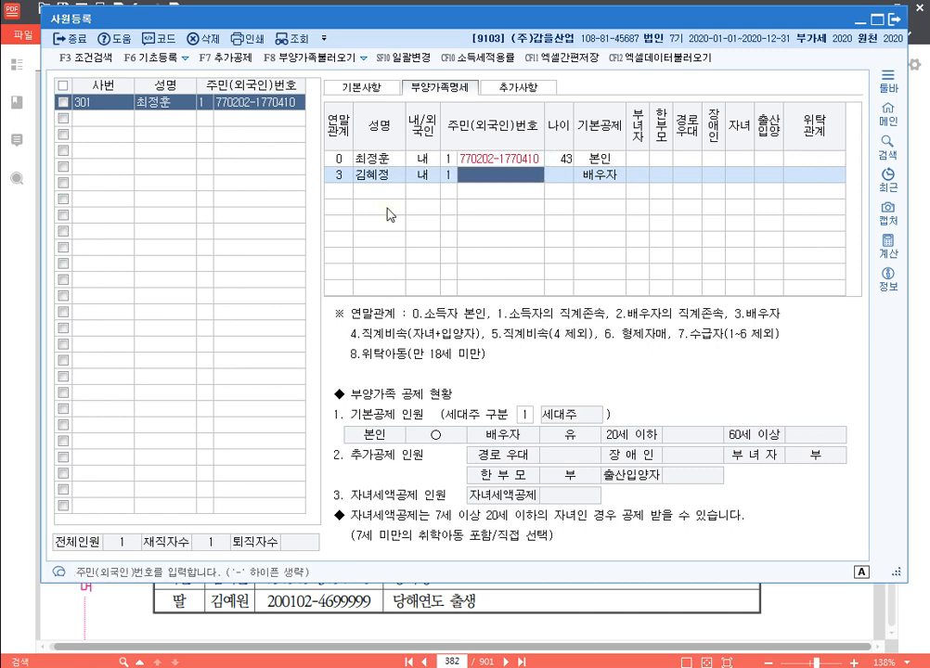
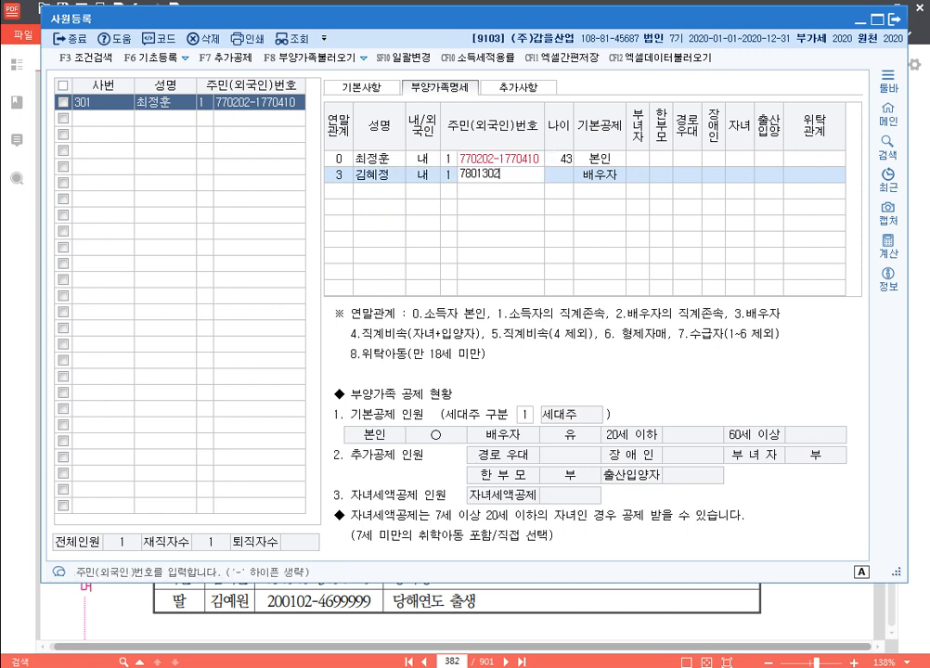
{"action": "key", "text": "Return"}
{"action": "key", "text": "Return"}
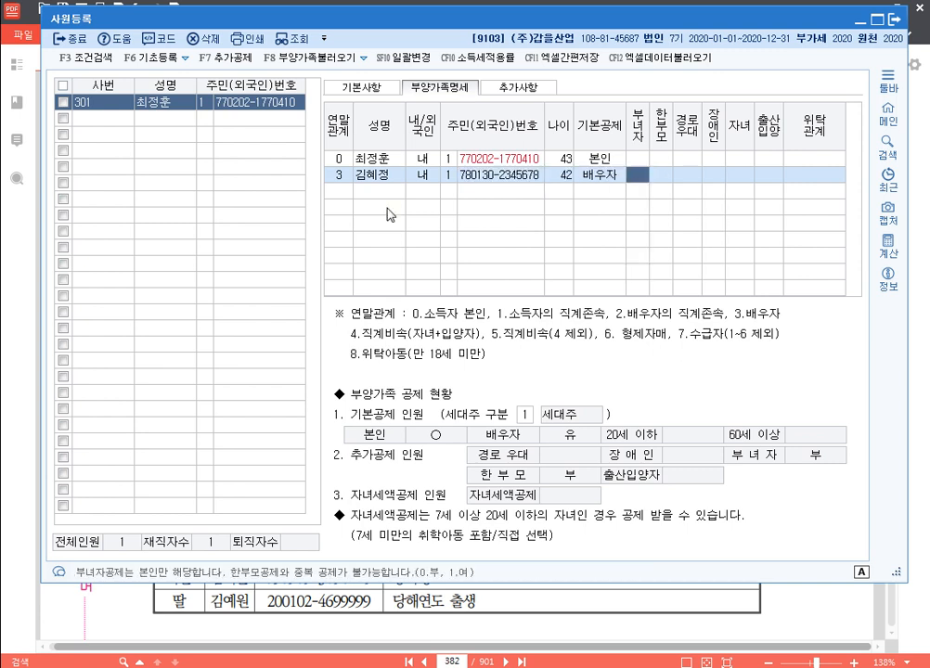
{"action": "key", "text": "Return"}
{"action": "key", "text": "Return"}
{"action": "key", "text": "Return"}
{"action": "key", "text": "Return"}
{"action": "key", "text": "Return"}
{"action": "key", "text": "Return"}
{"action": "key", "text": "Return"}
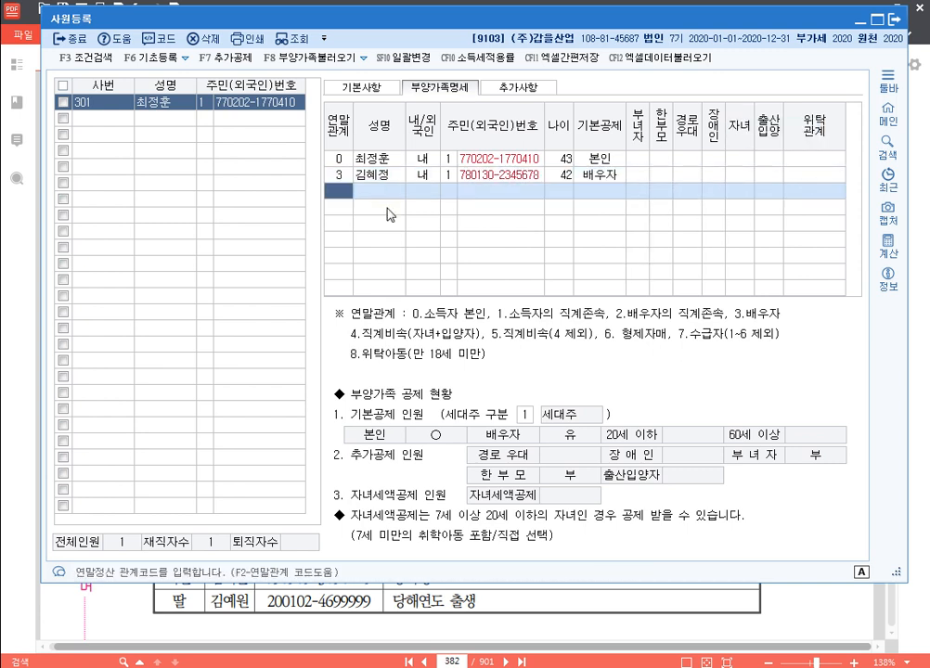
Add the son as a relation-4 dependent with his name and resident number
{"action": "type", "text": "4"}
{"action": "key", "text": "Return"}
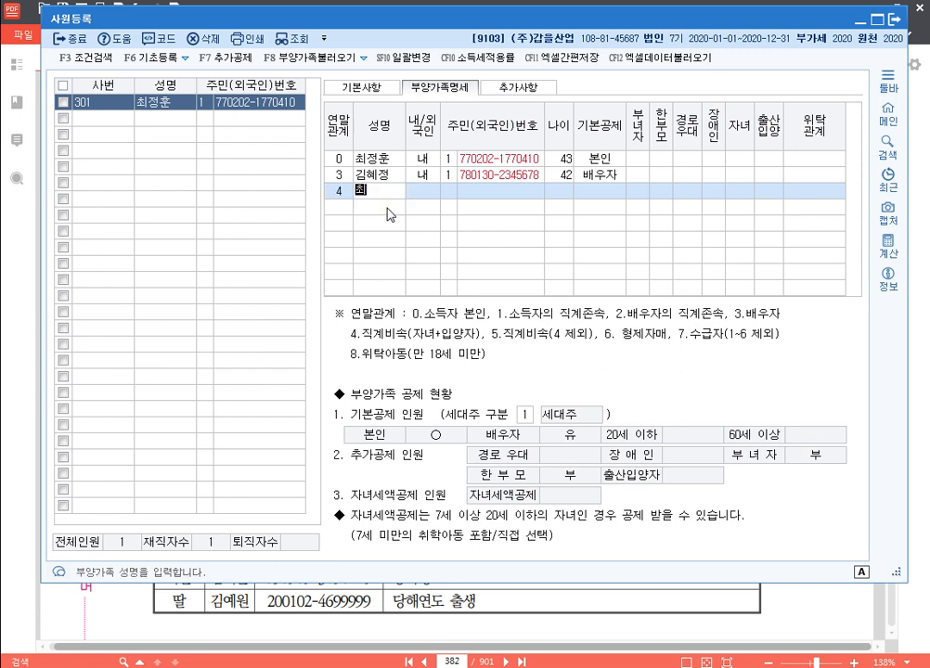
{"action": "key", "text": "Return"}
{"action": "key", "text": "Return"}
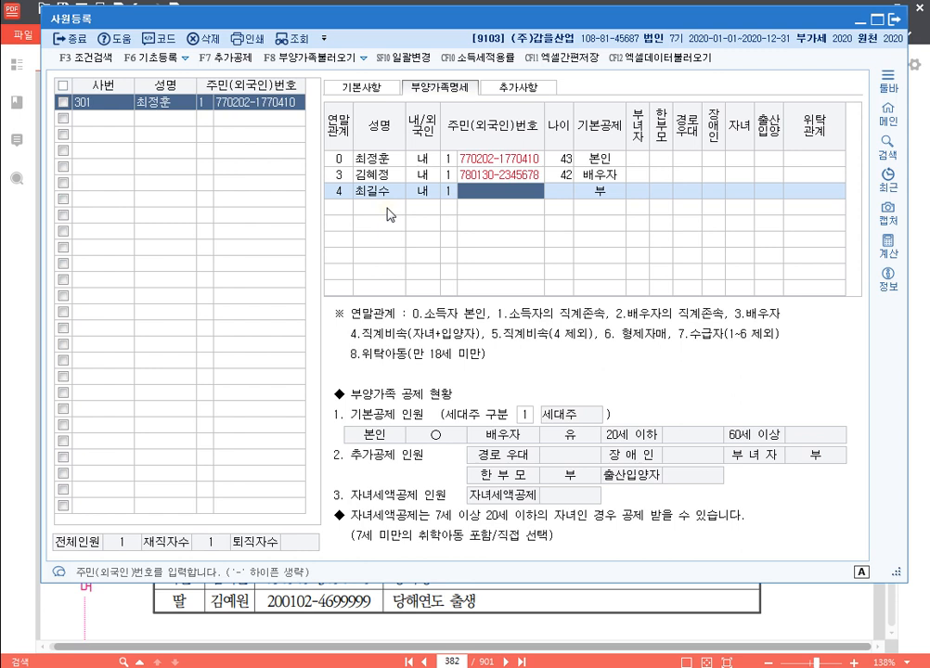
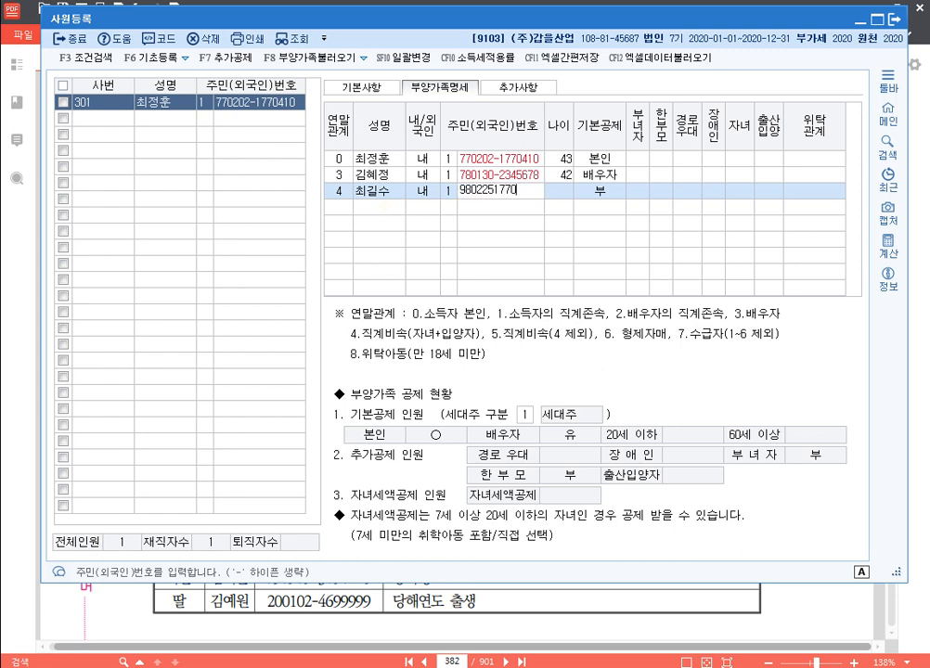
{"action": "key", "text": "Return"}
{"action": "key", "text": "Return"}
{"action": "key", "text": "Return"}
{"action": "key", "text": "Return"}
{"action": "key", "text": "Return"}
{"action": "key", "text": "Return"}
{"action": "key", "text": "Return"}
{"action": "key", "text": "Return"}
{"action": "key", "text": "Return"}
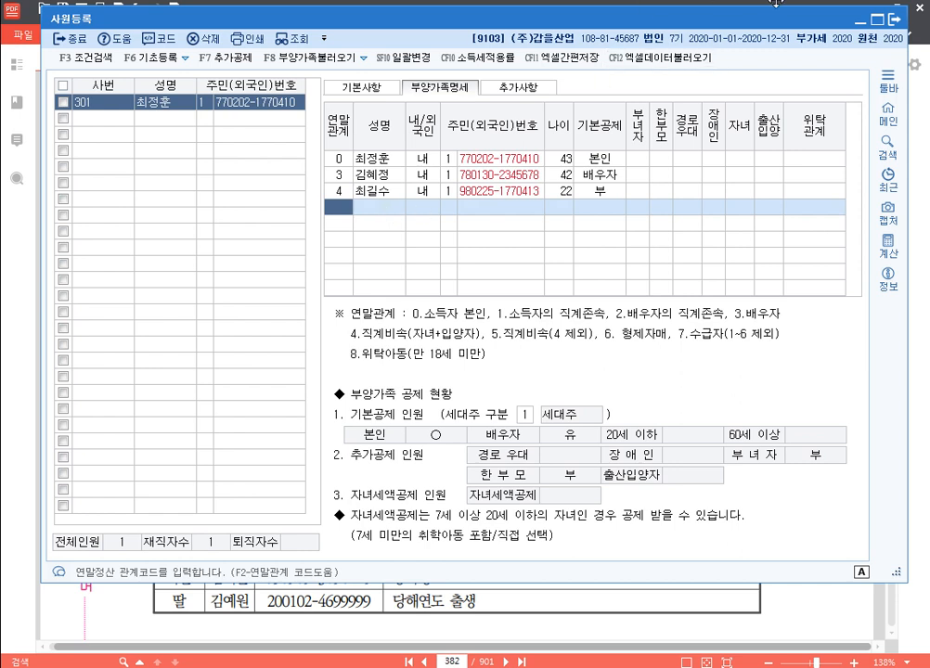
Add a second relation-4 child with name and resident number, marked for the 자녀 deduction
{"action": "type", "text": "4"}
{"action": "key", "text": "Return"}
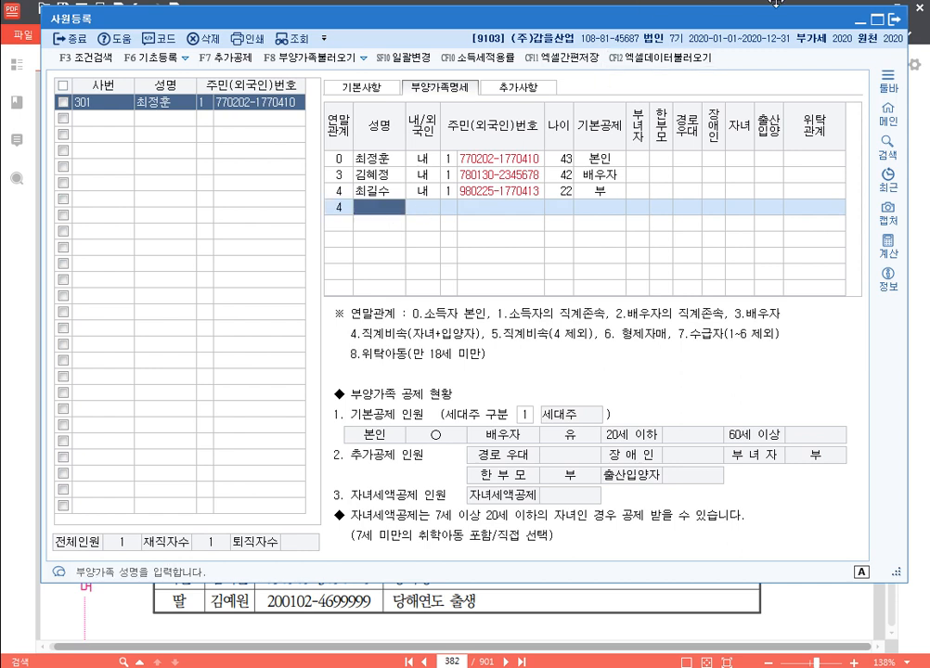
{"action": "key", "text": "Return"}
{"action": "key", "text": "Return"}
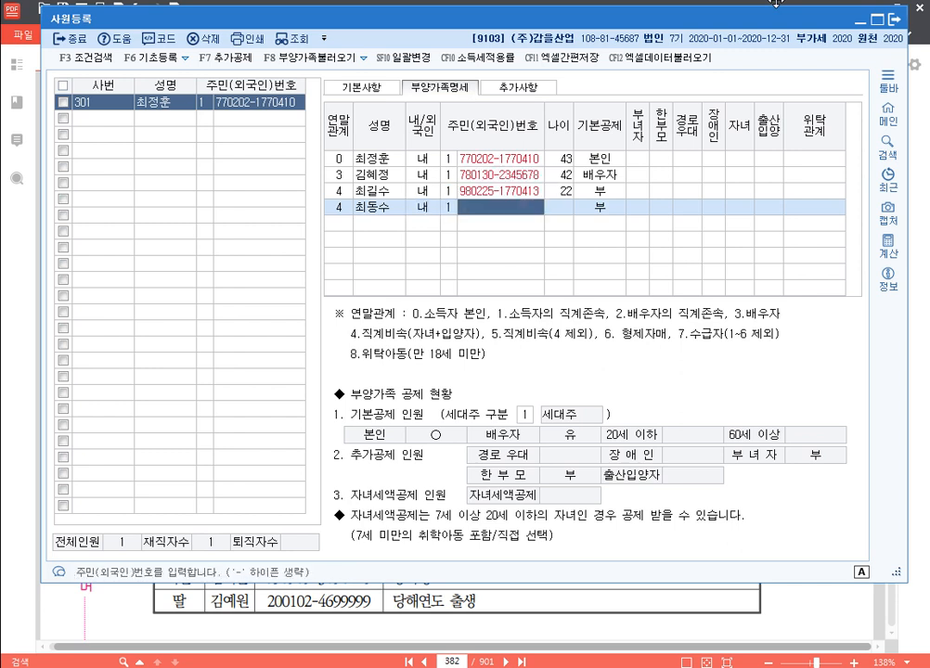
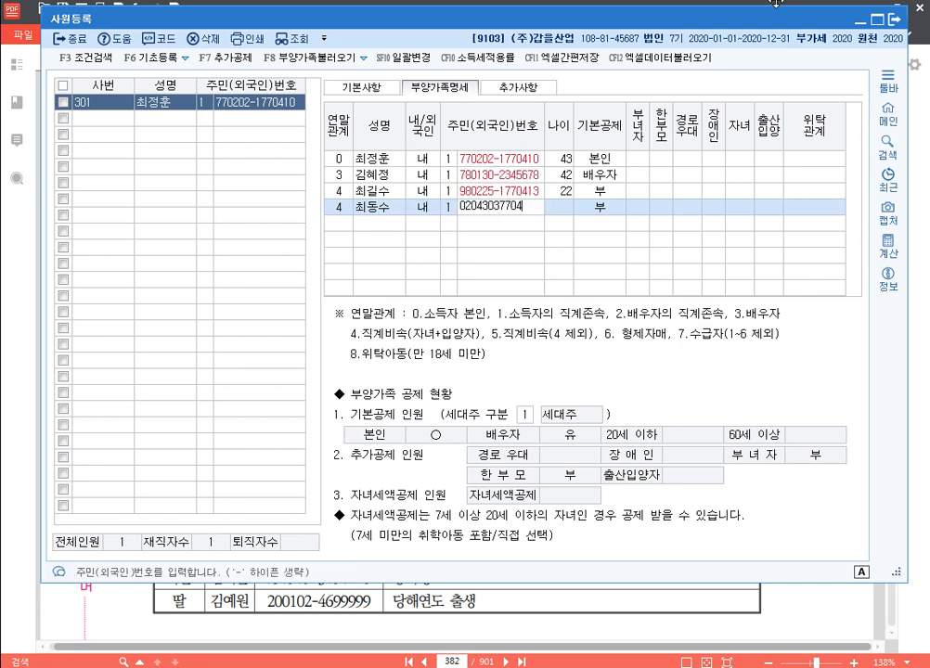
{"action": "key", "text": "Return"}
{"action": "key", "text": "Return"}
{"action": "key", "text": "Return"}
{"action": "key", "text": "Return"}
{"action": "key", "text": "Return"}
{"action": "key", "text": "Return"}
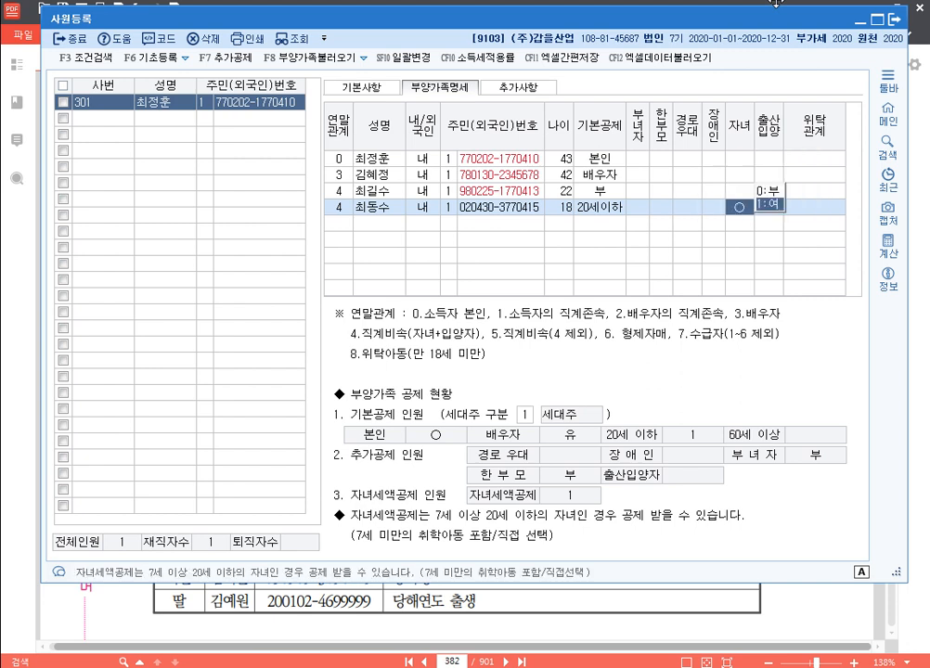
{"action": "key", "text": "Return"}
Add the 6-year-old third child as relation 4 with name and resident number
{"action": "key", "text": "Return"}
{"action": "type", "text": "4"}
{"action": "key", "text": "Return"}
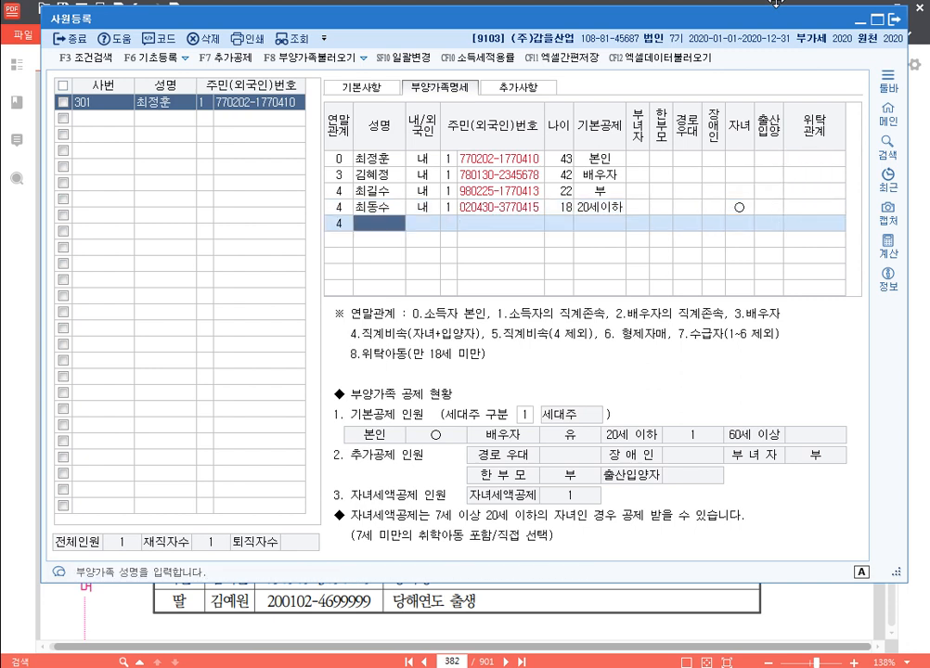
{"action": "key", "text": "Return"}
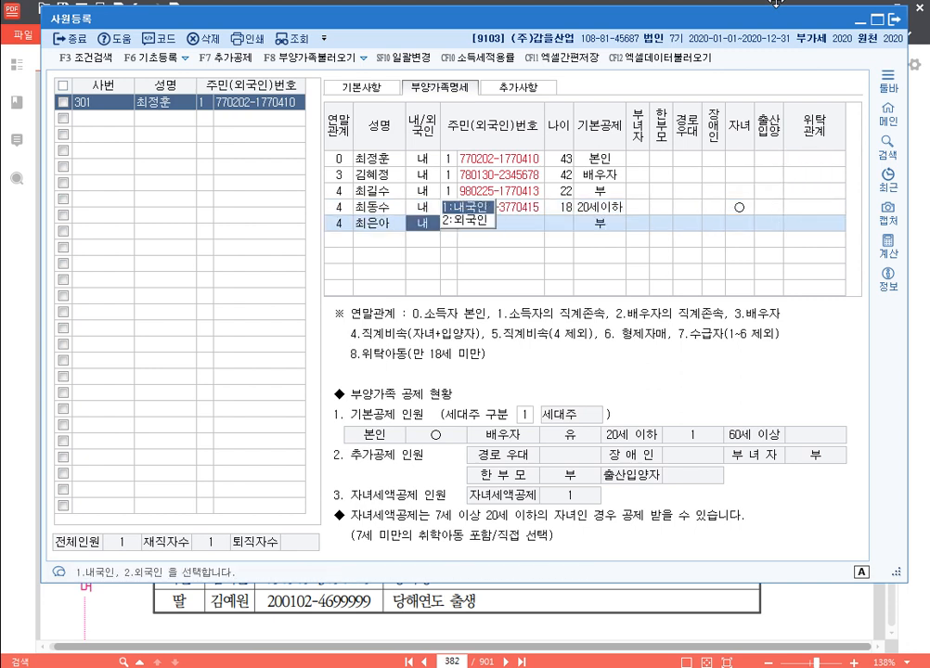
{"action": "key", "text": "Return"}
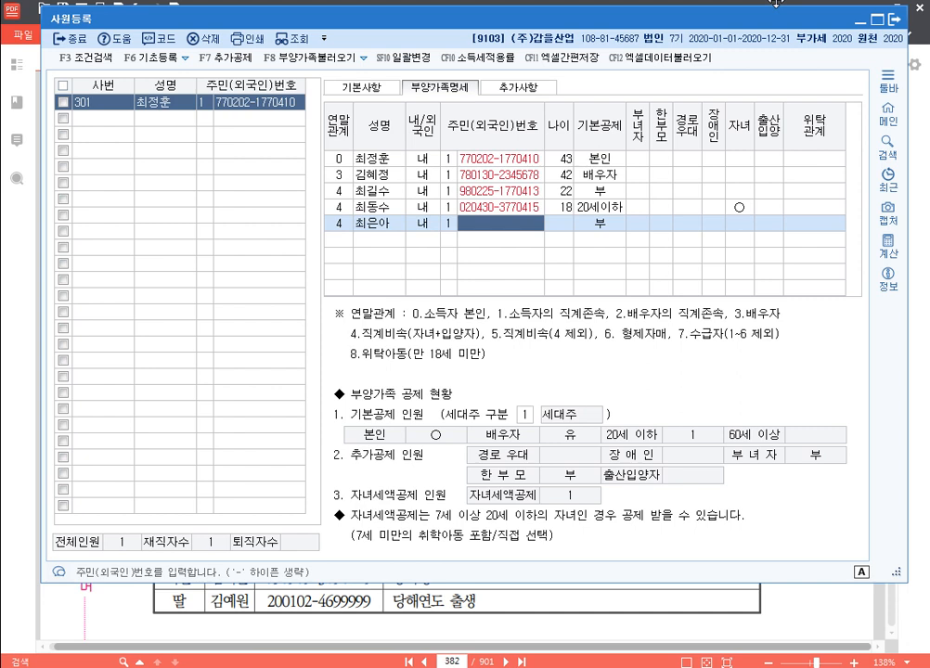
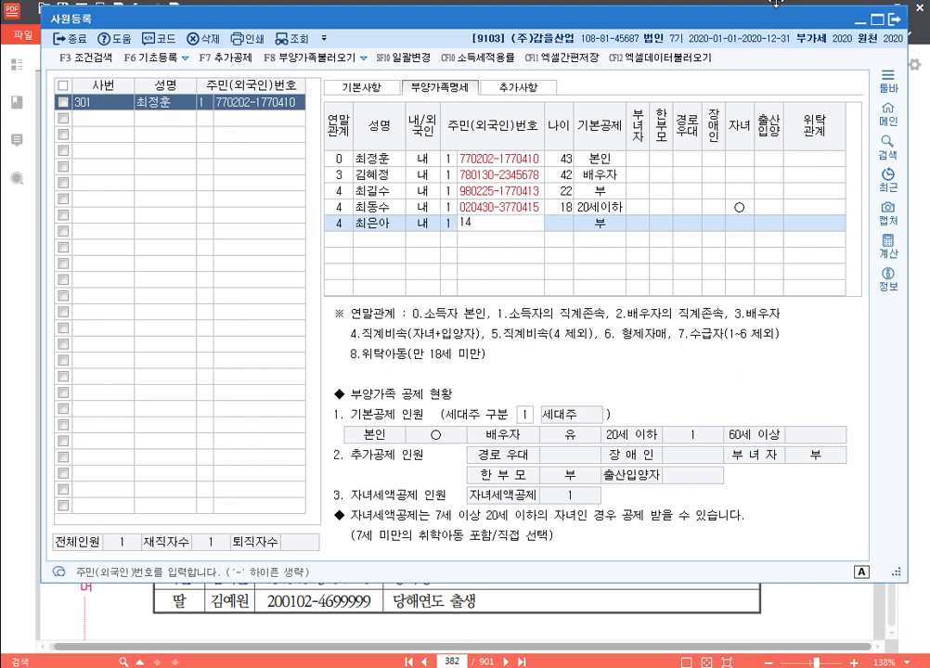
{"action": "key", "text": "Return"}
{"action": "key", "text": "Return"}
{"action": "key", "text": "Return"}
{"action": "key", "text": "Return"}
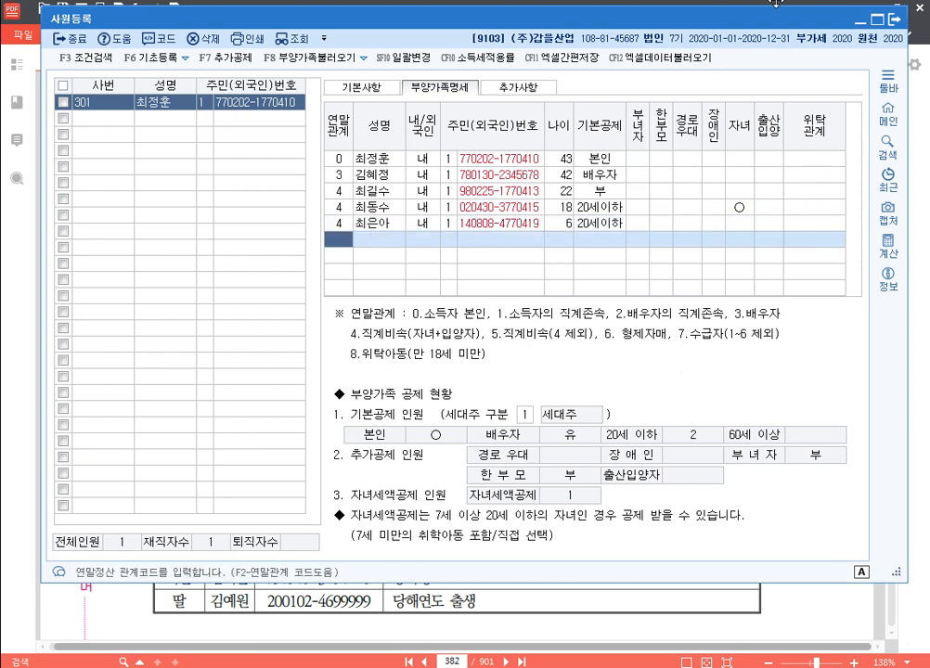
Add the 40-year-old sibling as relation 6 and change the basic deduction to 5:장애인
{"action": "type", "text": "6"}
{"action": "key", "text": "Return"}
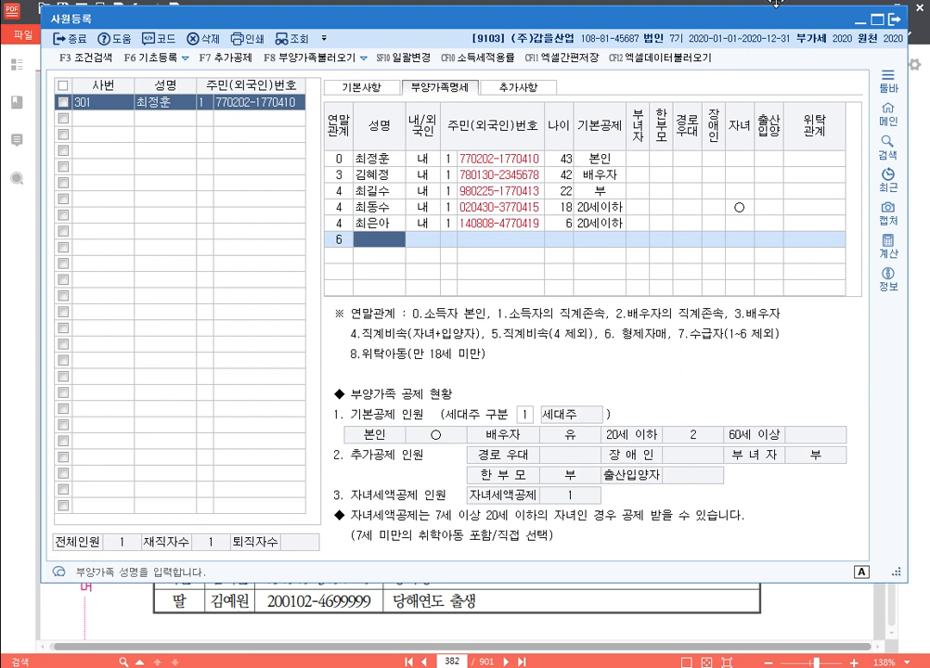
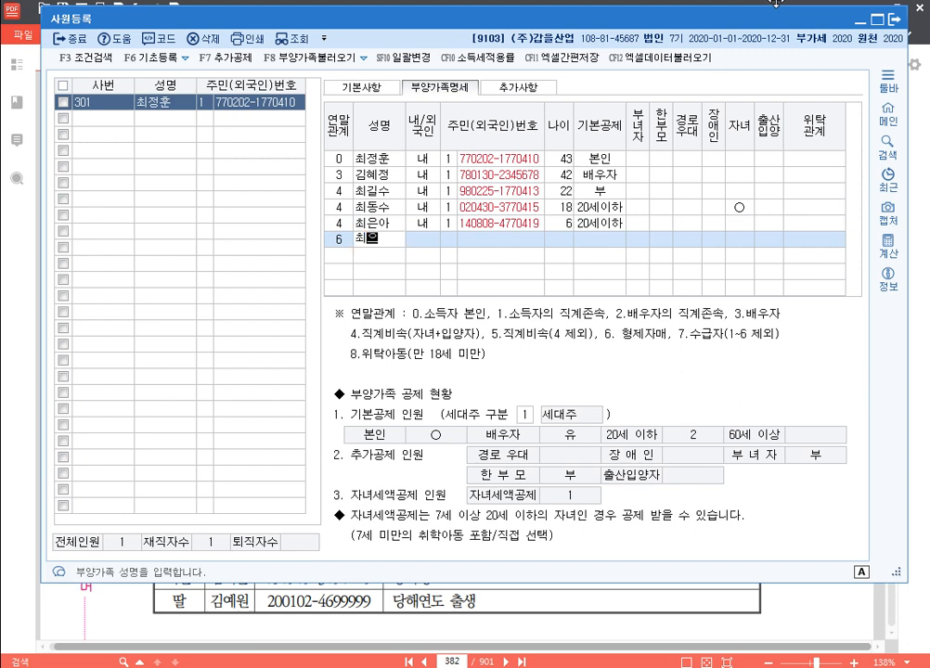
{"action": "key", "text": "Return"}
{"action": "key", "text": "Return"}
{"action": "key", "text": "Return"}
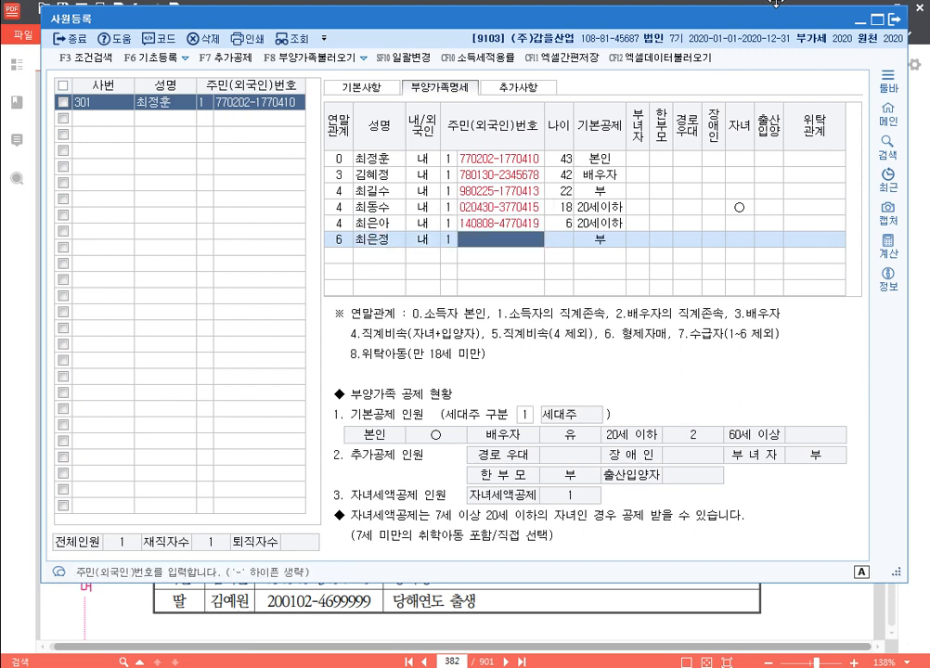
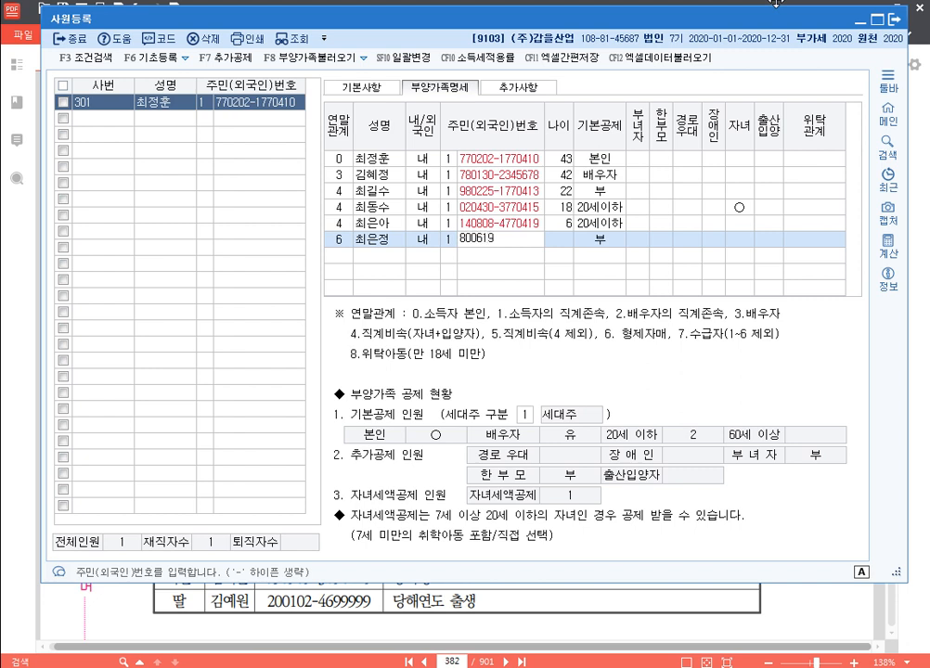
{"action": "key", "text": "Return"}
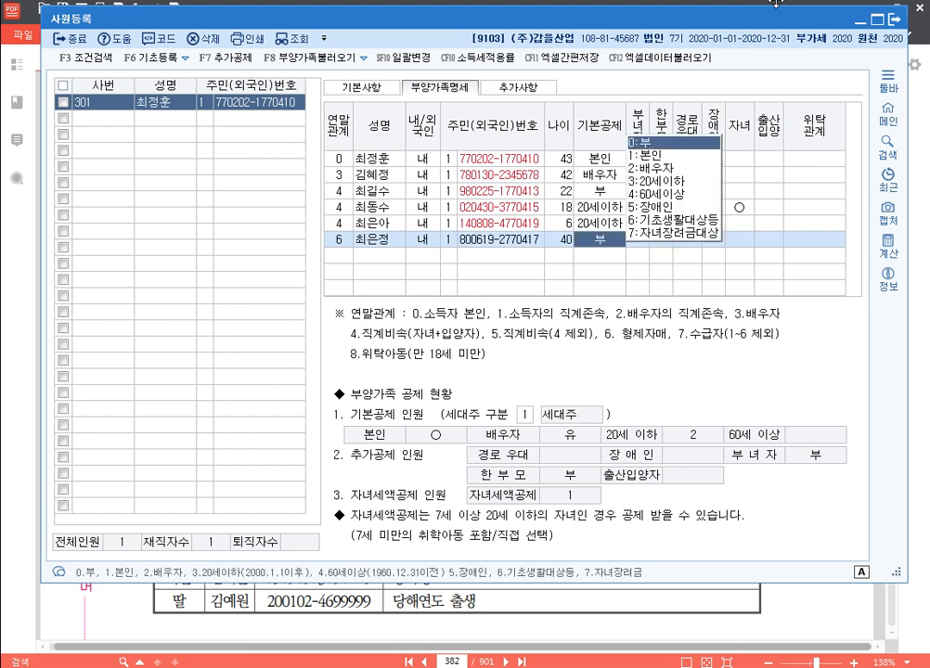
{"action": "key", "text": "Return"}
{"action": "key", "text": "Left"}
{"action": "key", "text": "5"}
{"action": "key", "text": "Return"}
{"action": "key", "text": "Return"}
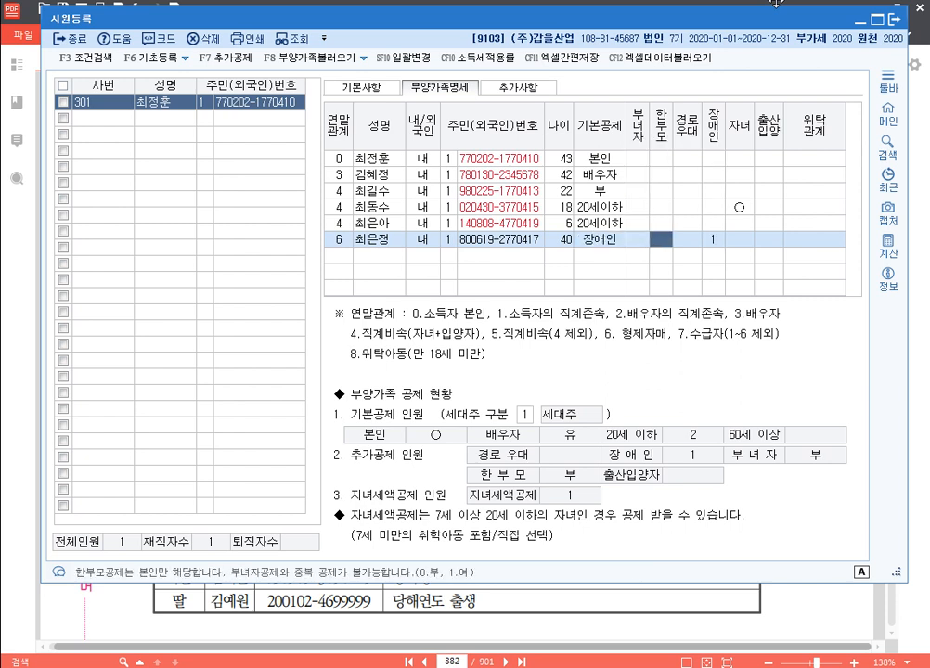
{"action": "key", "text": "Return"}
{"action": "key", "text": "Return"}
{"action": "key", "text": "Return"}
{"action": "key", "text": "Return"}
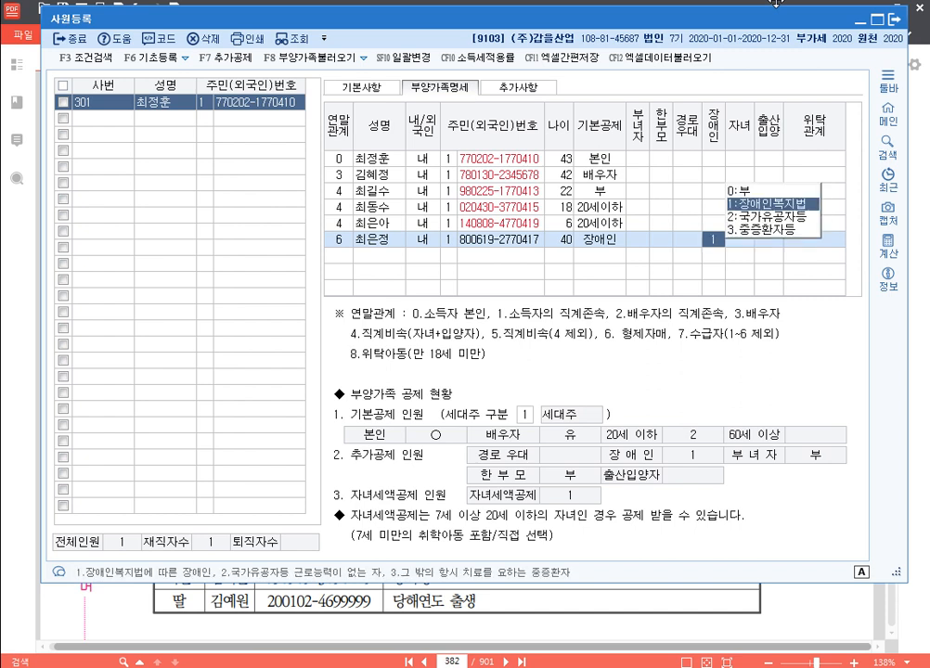
{"action": "key", "text": "Left"}
{"action": "key", "text": "Left"}
Keep the sibling's disability category as 1:장애인복지법 and check the 세대주 구분 options
{"action": "key", "text": "Return"}
{"action": "key", "text": "Return"}
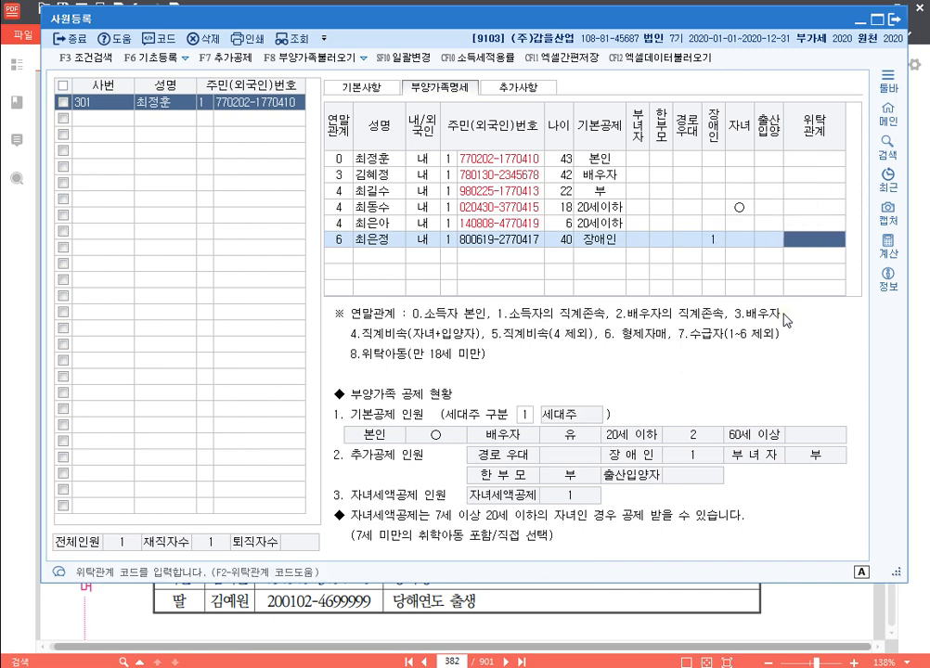
{"action": "key", "text": "Return"}
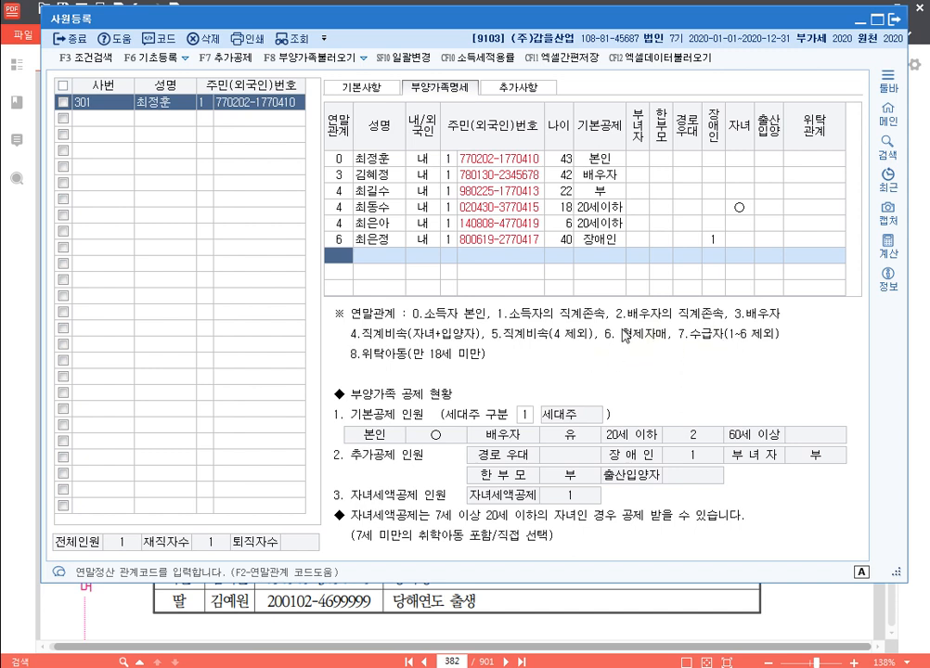
{"action": "left_click", "coordinate": [525, 418]}
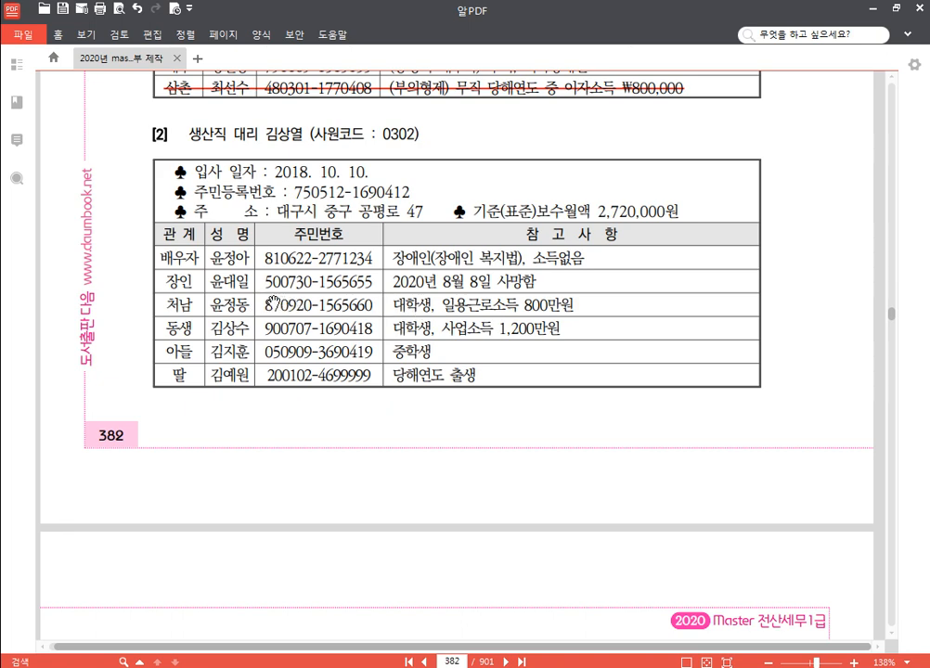
{"action": "scroll", "coordinate": [274, 302], "scroll_direction": "down", "scroll_amount": 1}
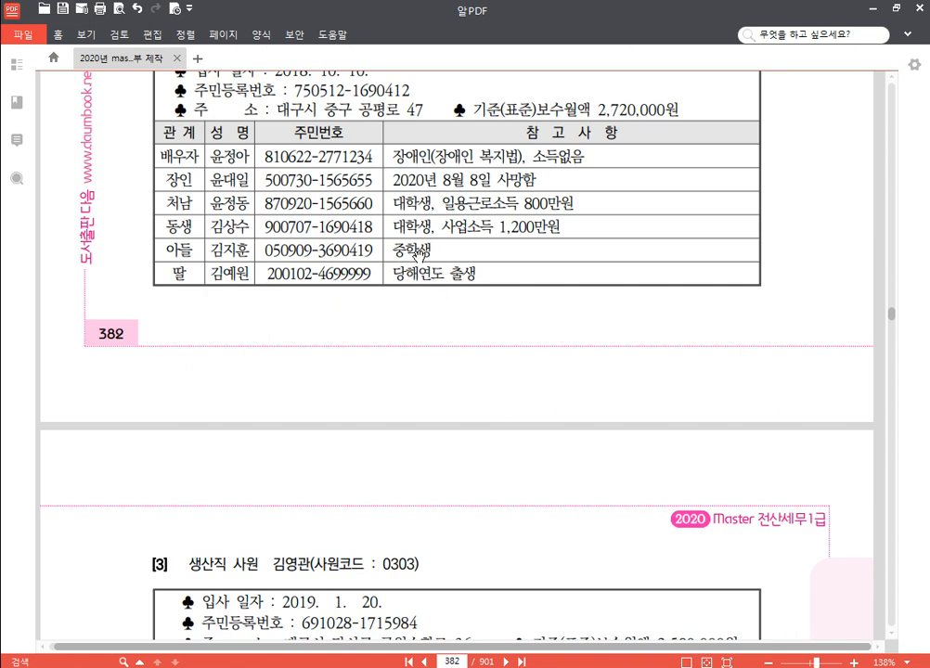
{"action": "scroll", "coordinate": [380, 247], "scroll_direction": "up", "scroll_amount": 1}
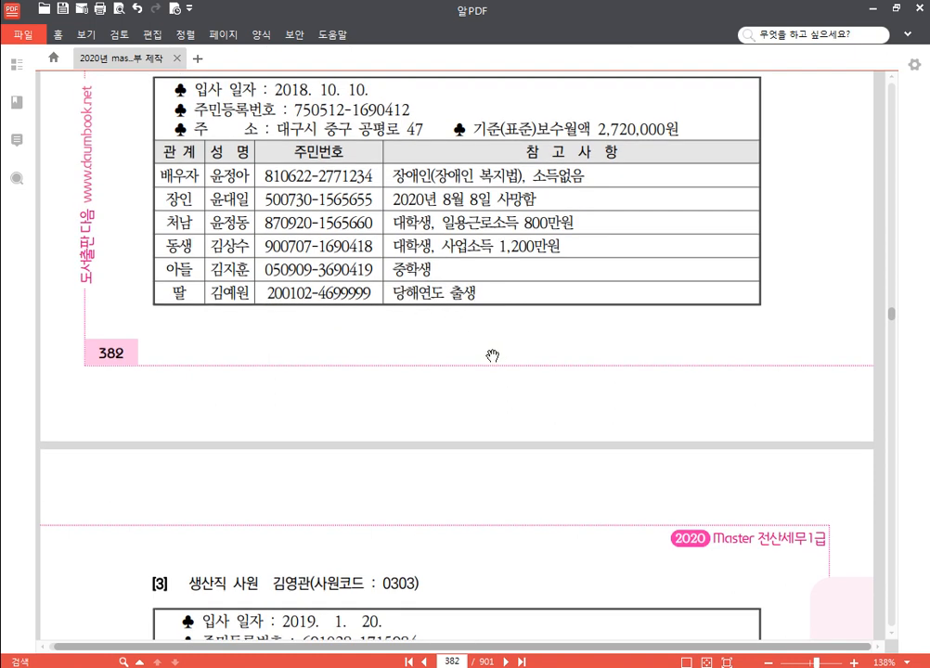
{"action": "scroll", "coordinate": [427, 349], "scroll_direction": "up", "scroll_amount": 2}
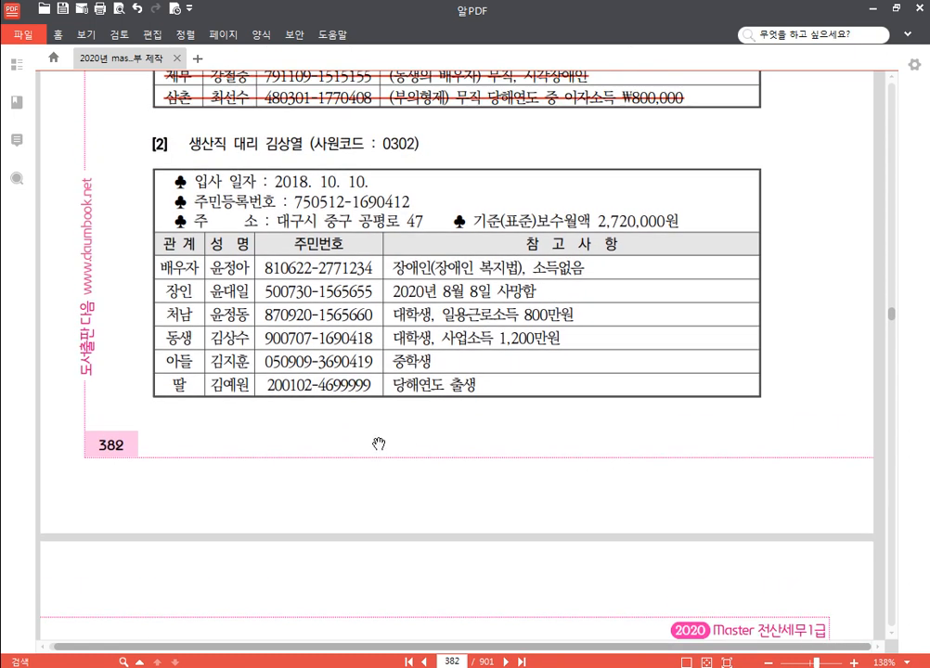
{"action": "left_click", "coordinate": [360, 666]}
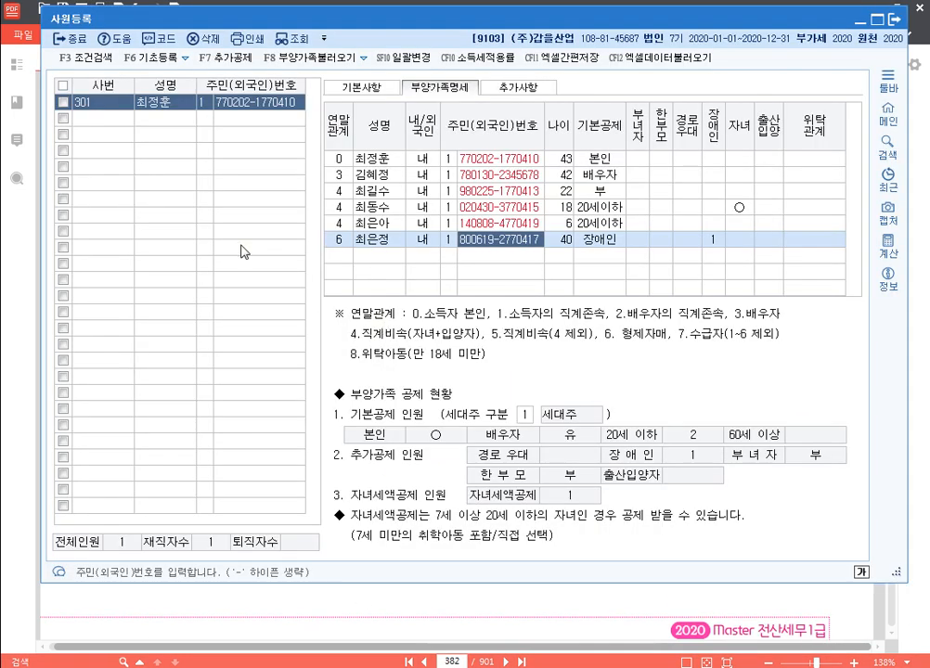
Register a new employee 302 with the employee's name and resident number
{"action": "left_click", "coordinate": [111, 119]}
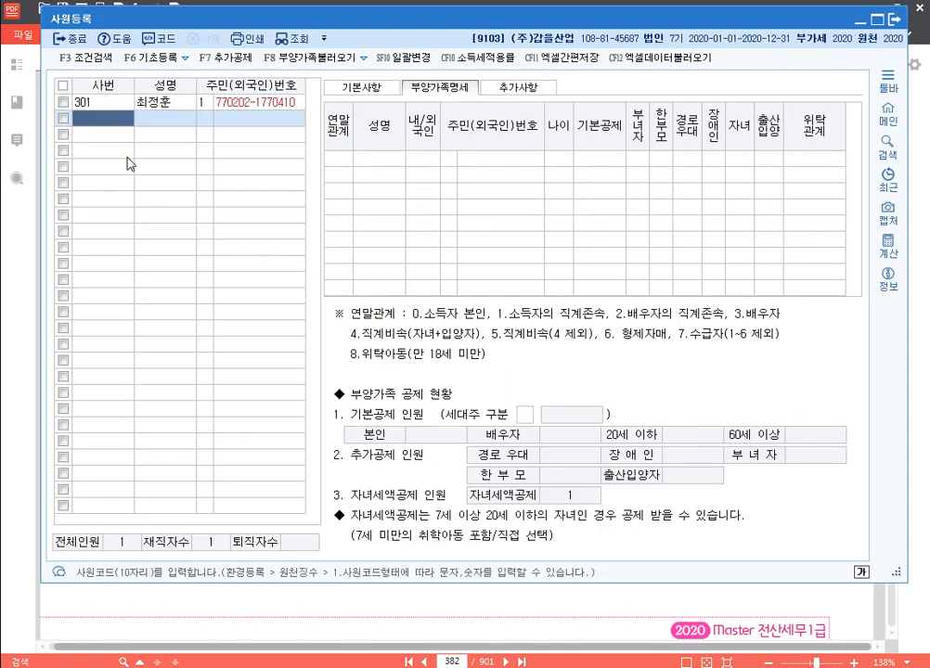
{"action": "type", "text": "302"}
{"action": "key", "text": "Return"}
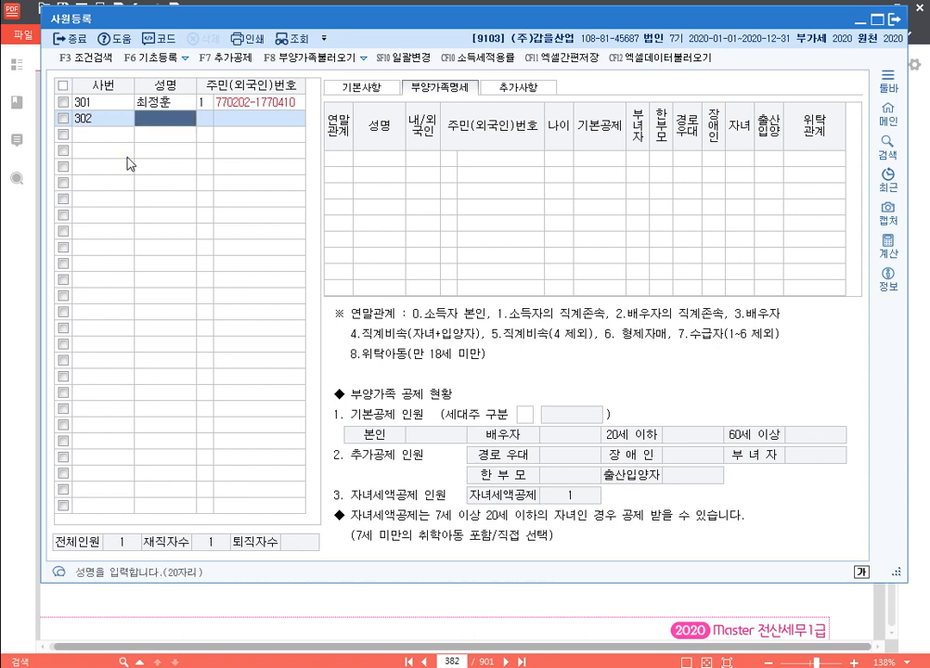
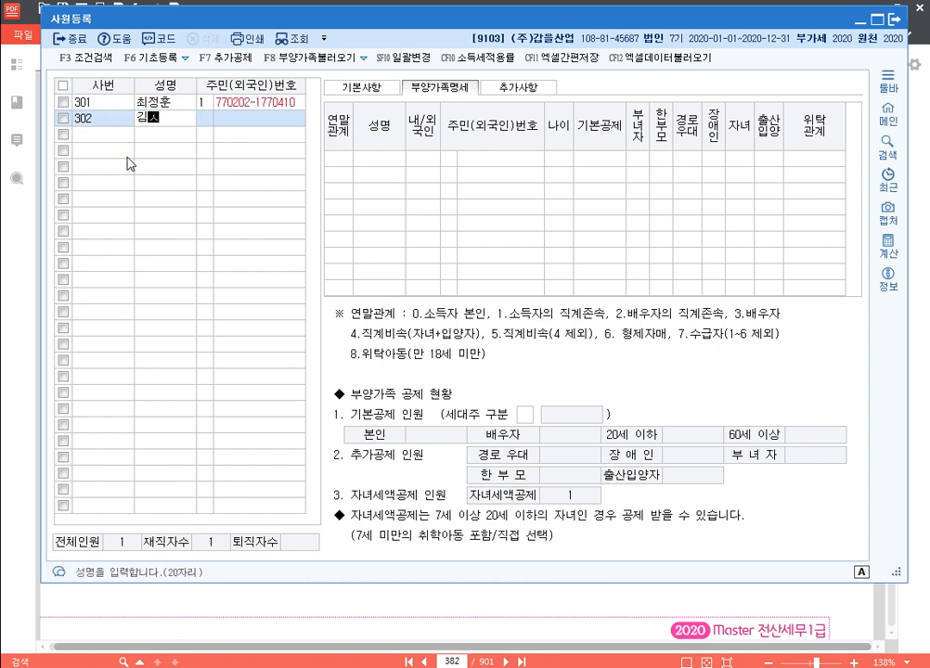
{"action": "key", "text": "Return"}
{"action": "type", "text": "1"}
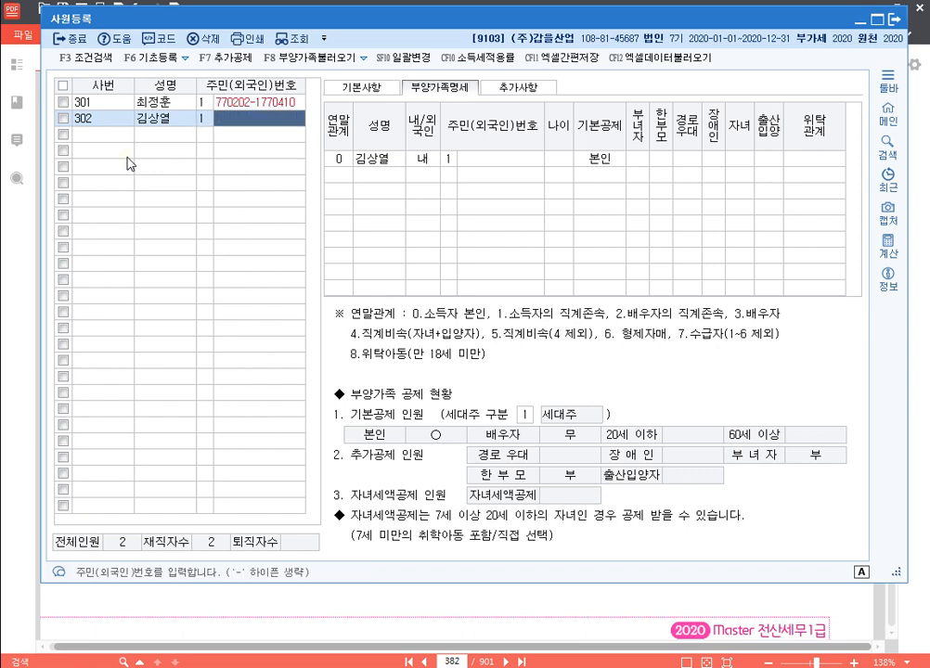
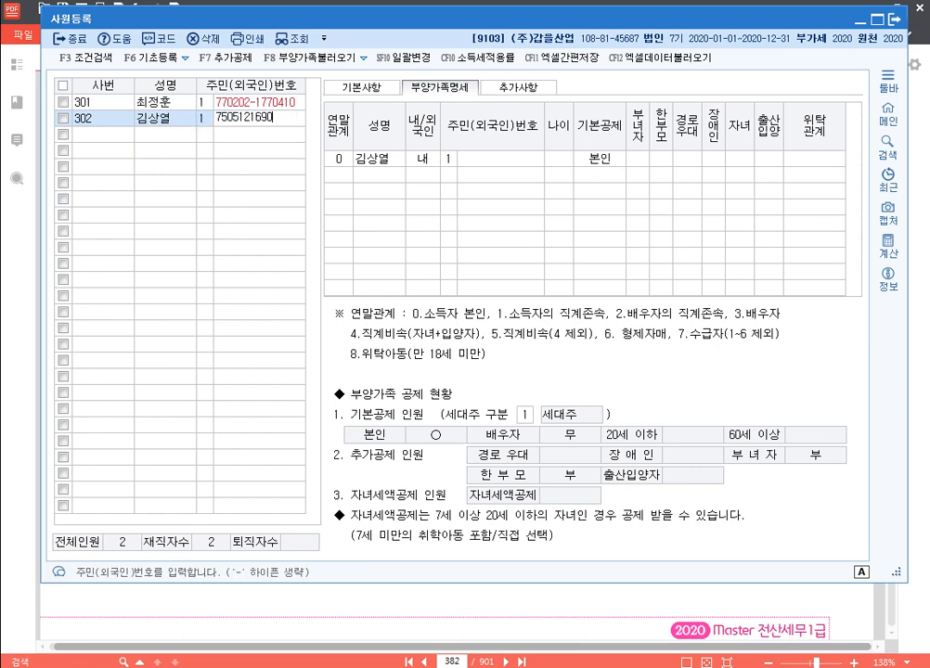
{"action": "key", "text": "Return"}
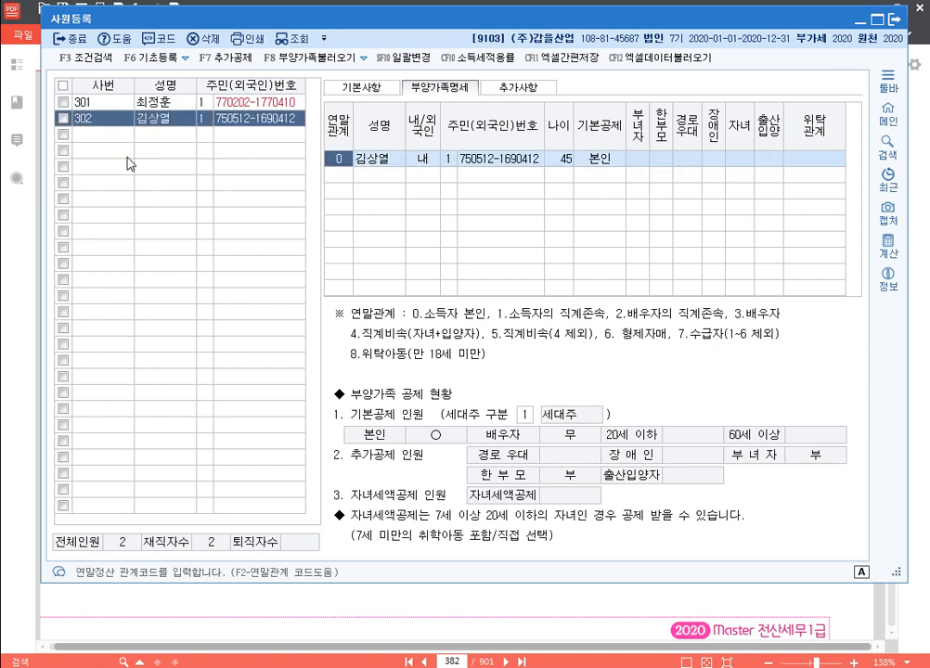
Set employee 302's hire date to 2018-10-10 and mark 생산직등여부 as 1
{"action": "left_click", "coordinate": [355, 88]}
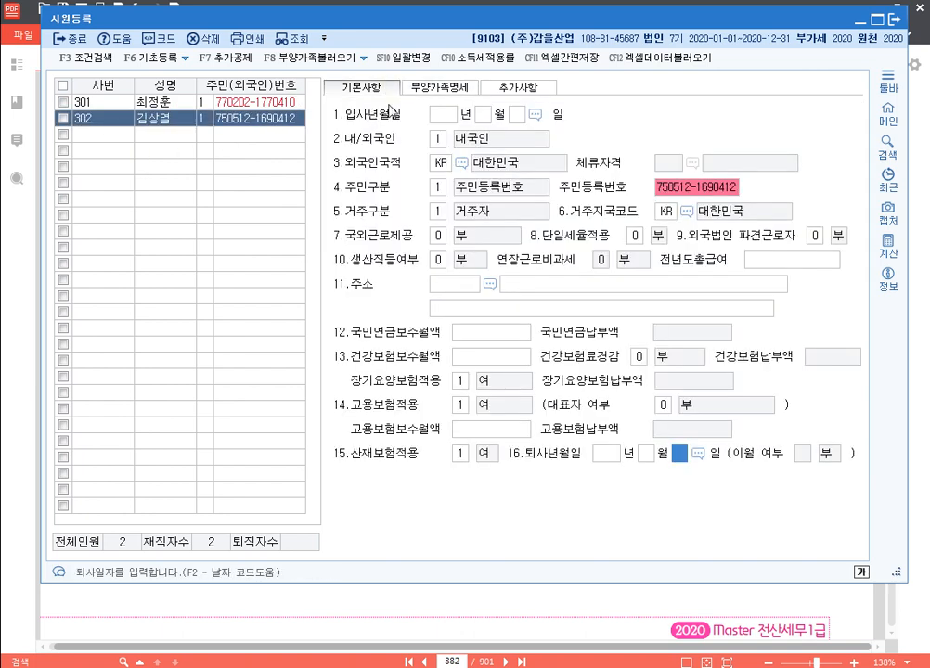
{"action": "type", "text": "2018 년 10 월 "}
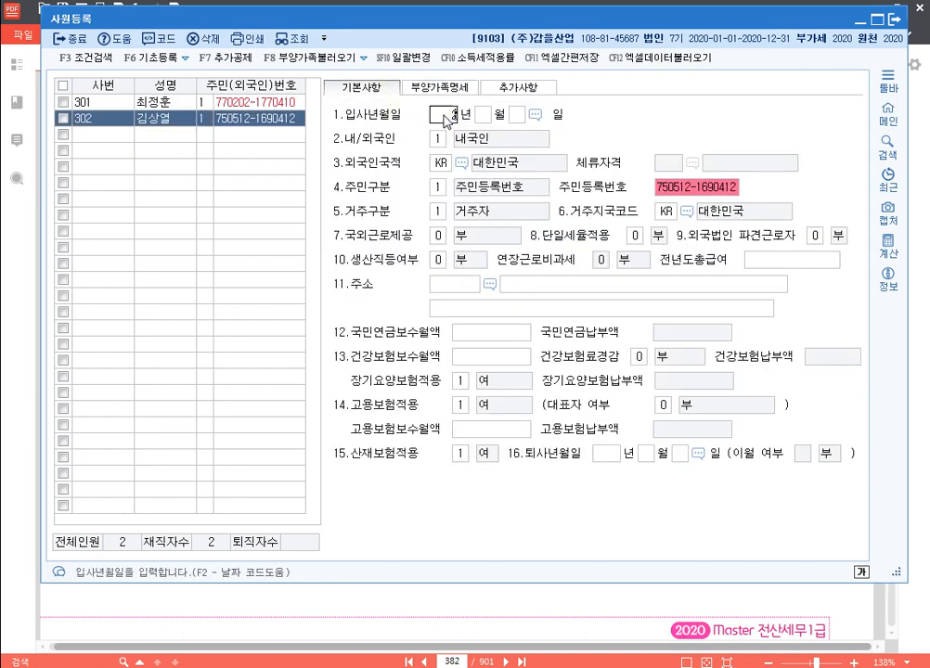
{"action": "type", "text": "10"}
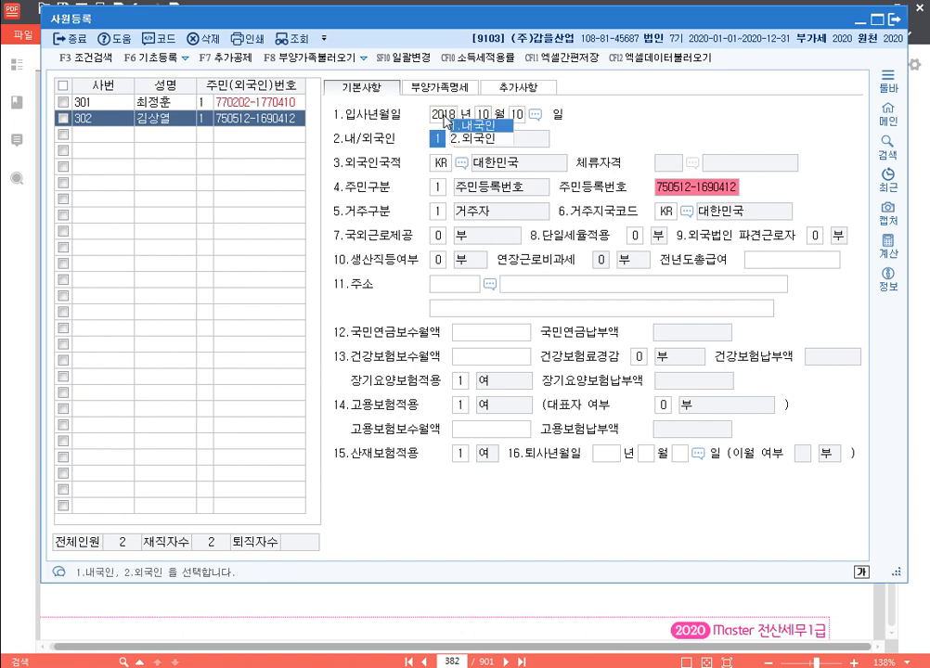
{"action": "key", "text": "Return"}
{"action": "key", "text": "Return"}
{"action": "key", "text": "Return"}
{"action": "key", "text": "Return"}
{"action": "key", "text": "Return"}
{"action": "key", "text": "Return"}
{"action": "key", "text": "Return"}
{"action": "key", "text": "Return"}
{"action": "key", "text": "Return"}
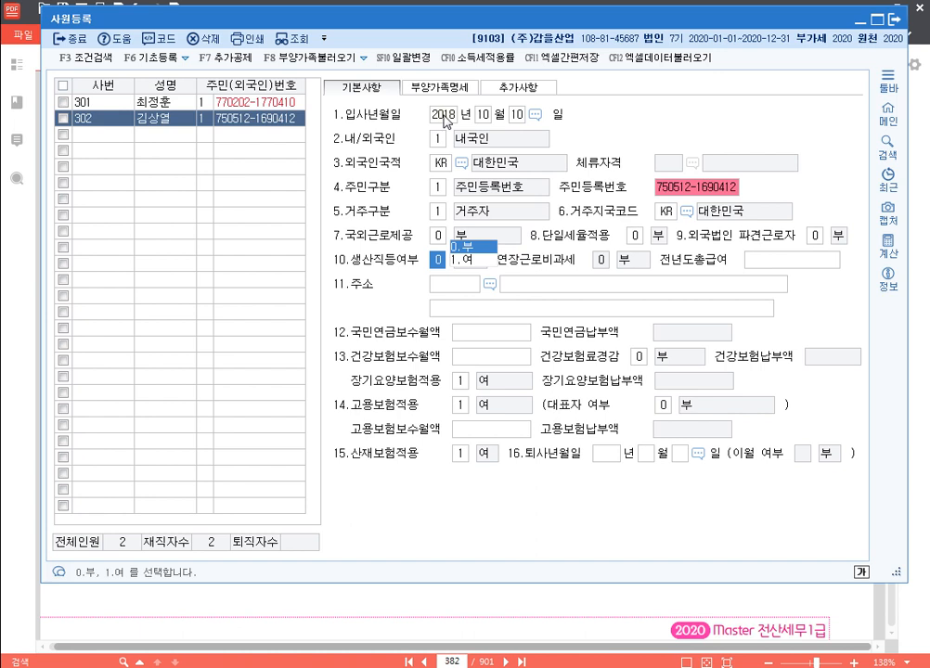
{"action": "type", "text": "1"}
{"action": "key", "text": "Return"}
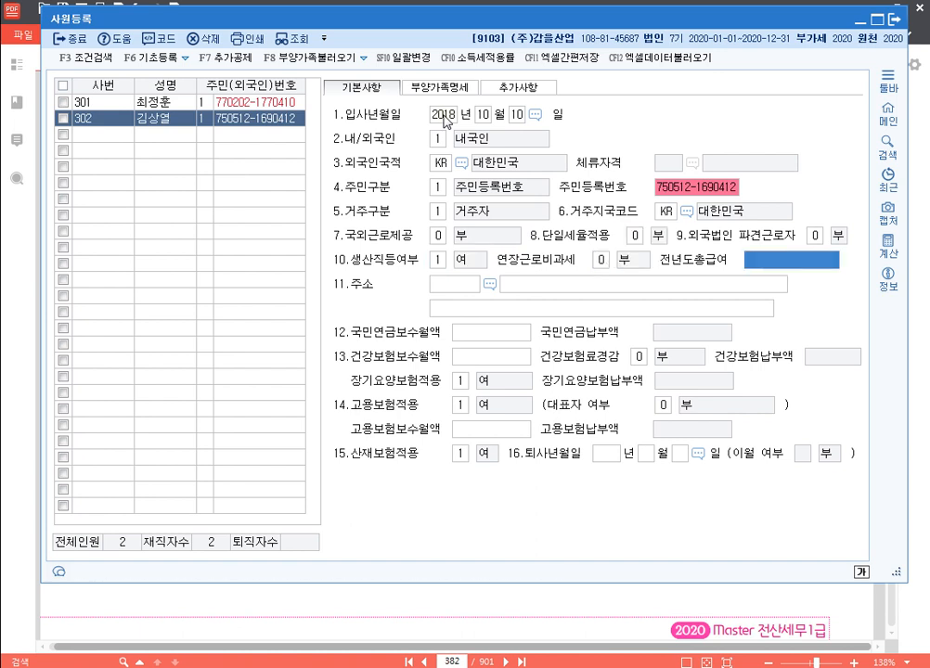
{"action": "key", "text": "Return"}
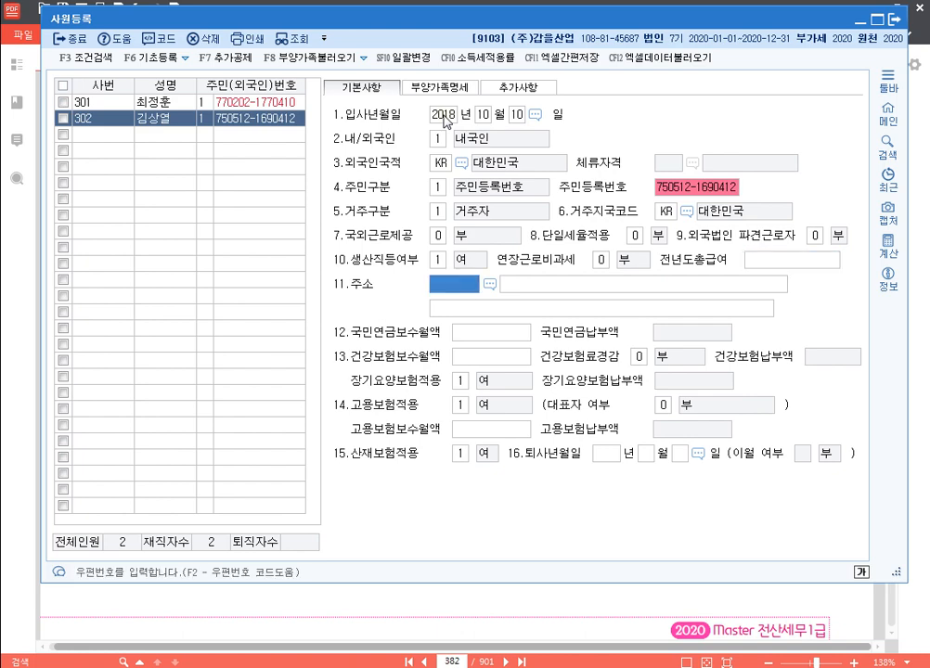
{"action": "key", "text": "F2"}
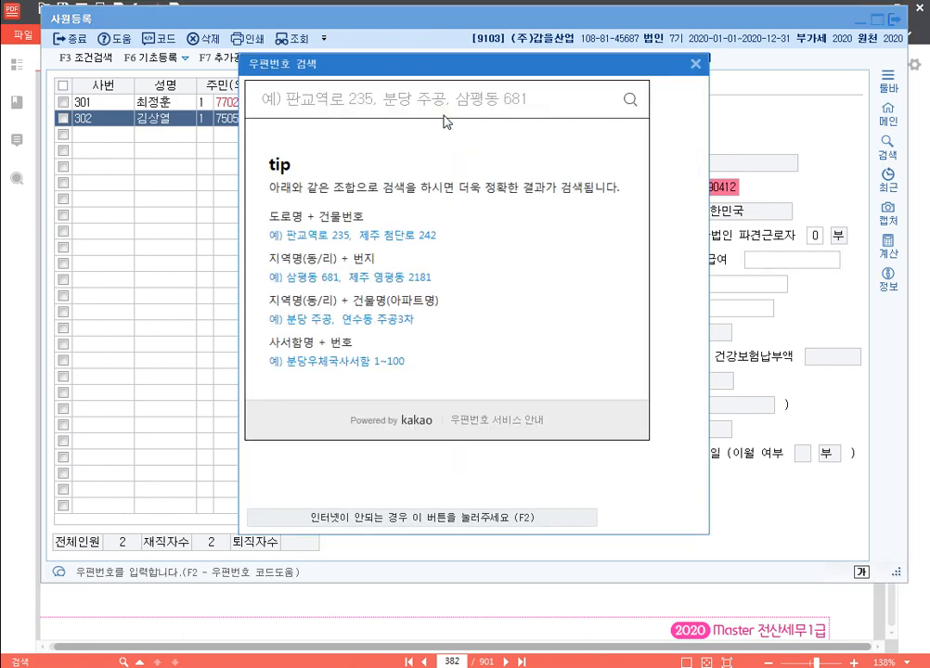
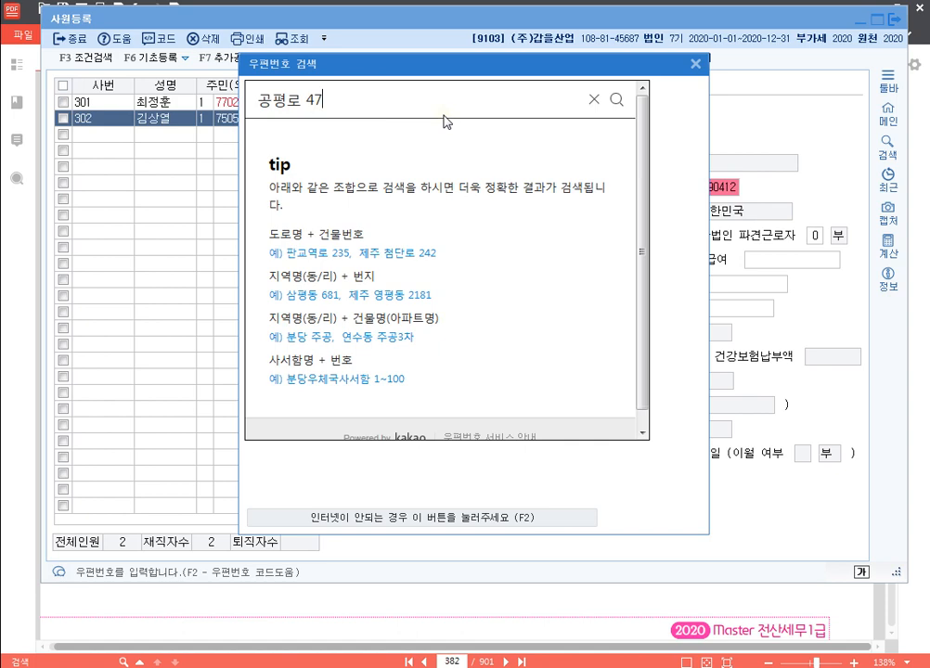
{"action": "key", "text": "Return"}
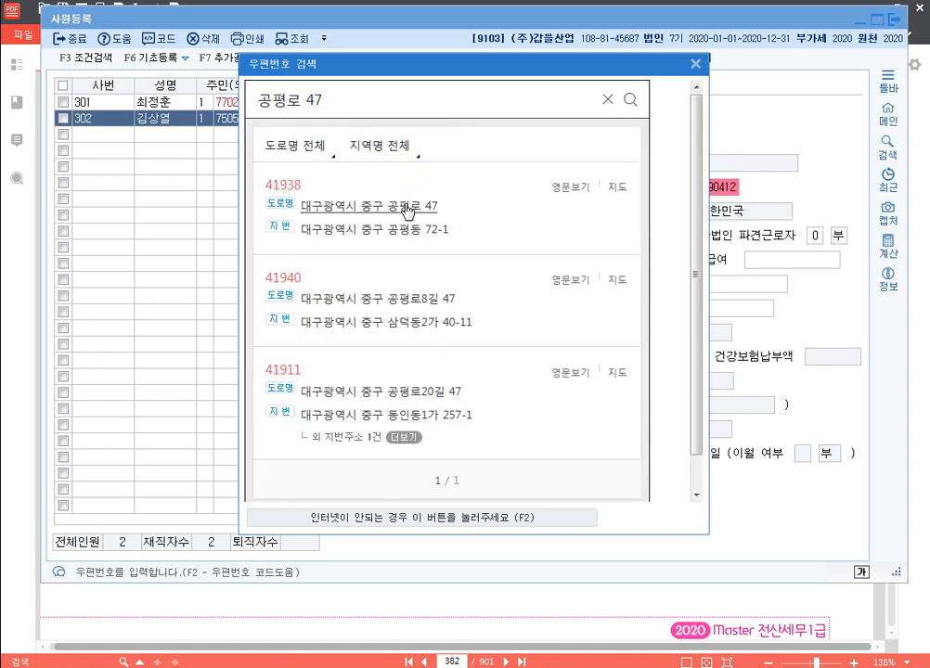
{"action": "left_click", "coordinate": [406, 211]}
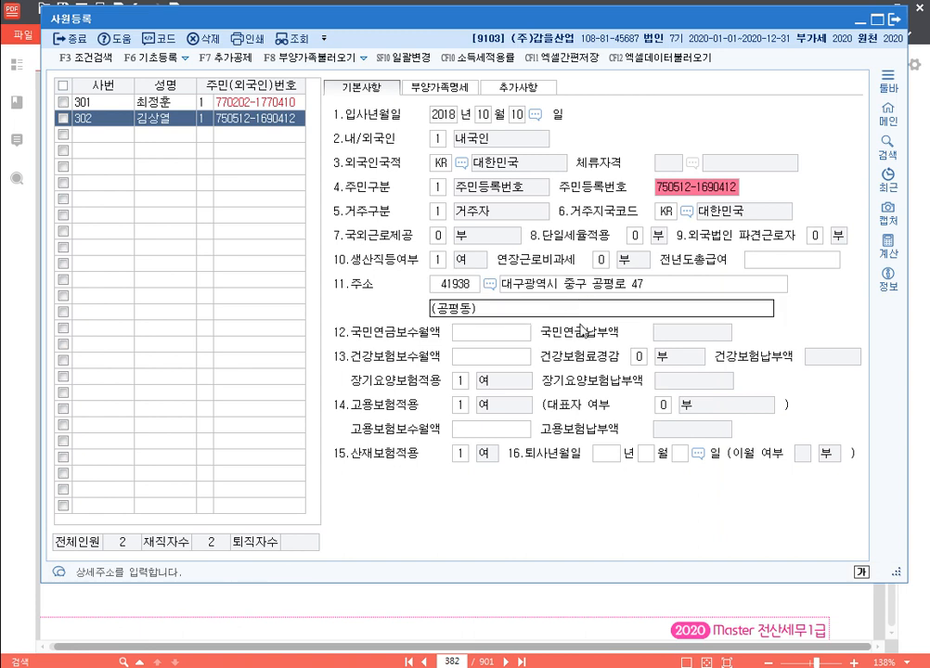
{"action": "key", "text": "Return"}
Enter 2,720,000 as pension, health and employment insurance monthly pay
{"action": "type", "text": "2720000"}
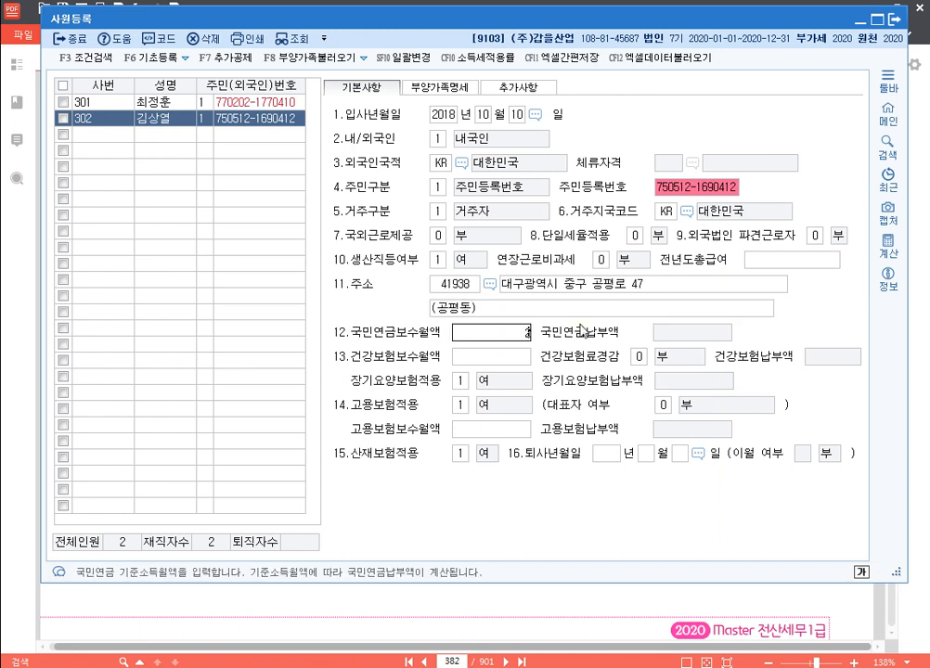
{"action": "key", "text": "Return"}
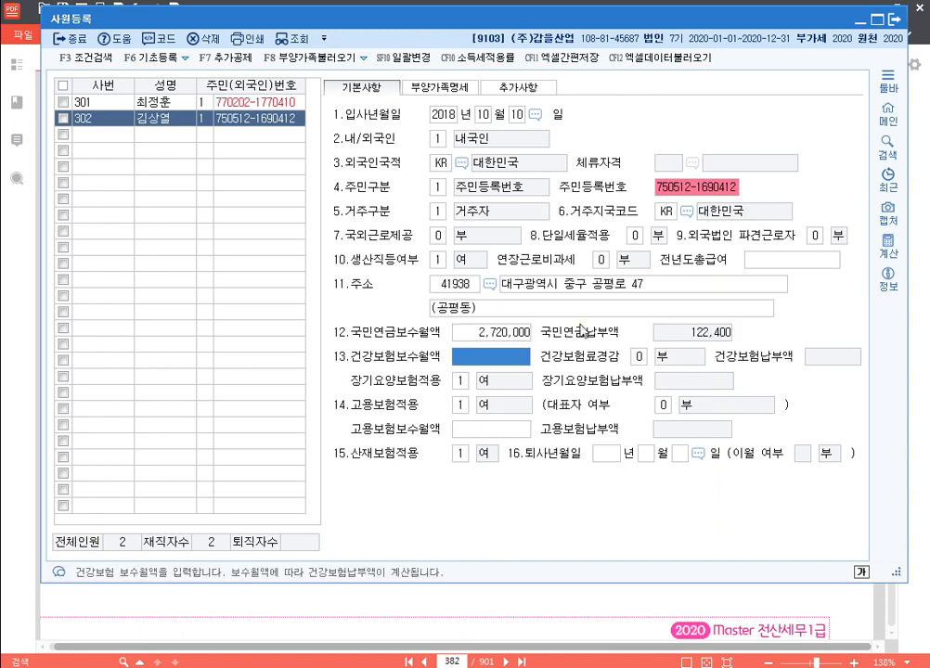
{"action": "type", "text": "2720000"}
{"action": "key", "text": "Return"}
{"action": "key", "text": "Return"}
{"action": "key", "text": "Return"}
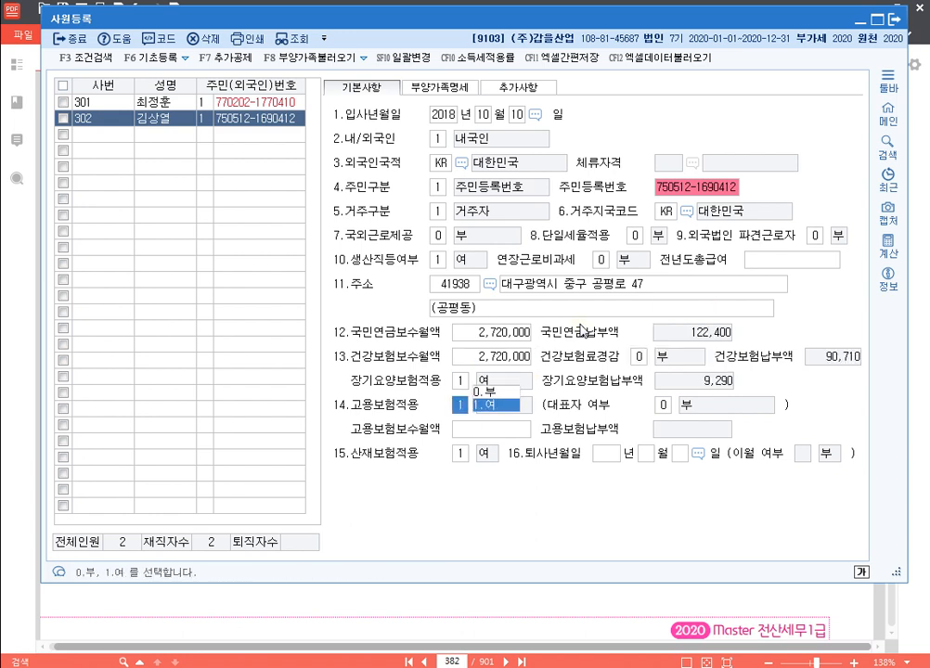
{"action": "key", "text": "Return"}
{"action": "type", "text": "2720"}
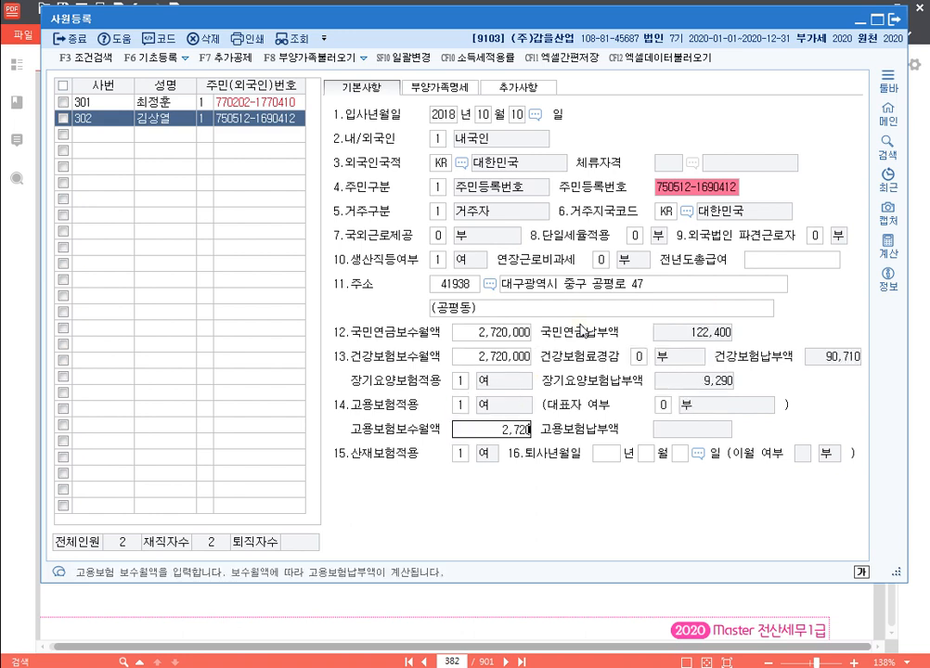
{"action": "type", "text": "000"}
{"action": "key", "text": "Return"}
{"action": "key", "text": "Return"}
{"action": "key", "text": "Return"}
{"action": "key", "text": "Return"}
{"action": "key", "text": "Return"}
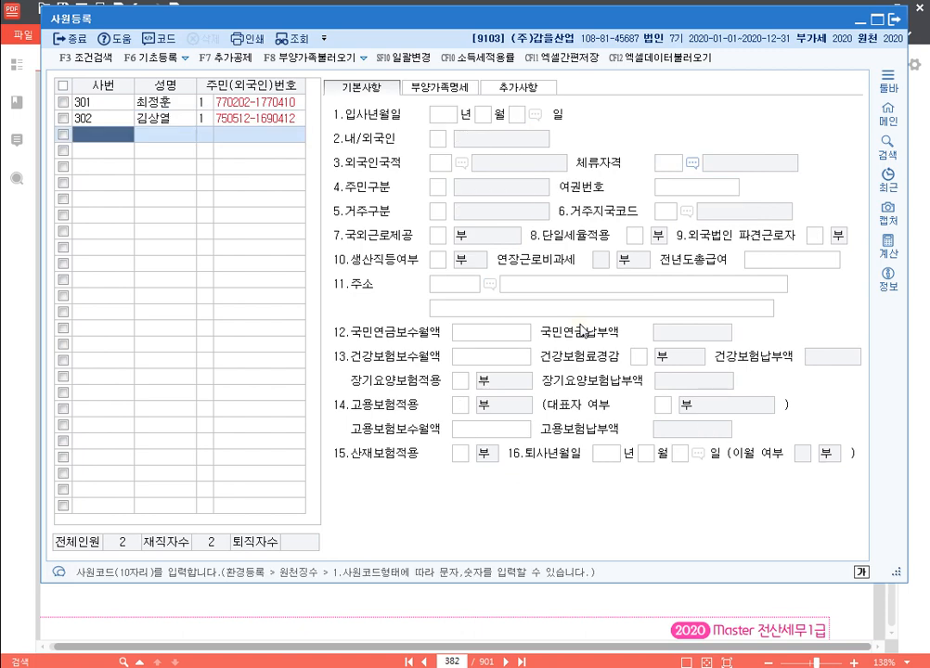
{"action": "key", "text": "Up"}
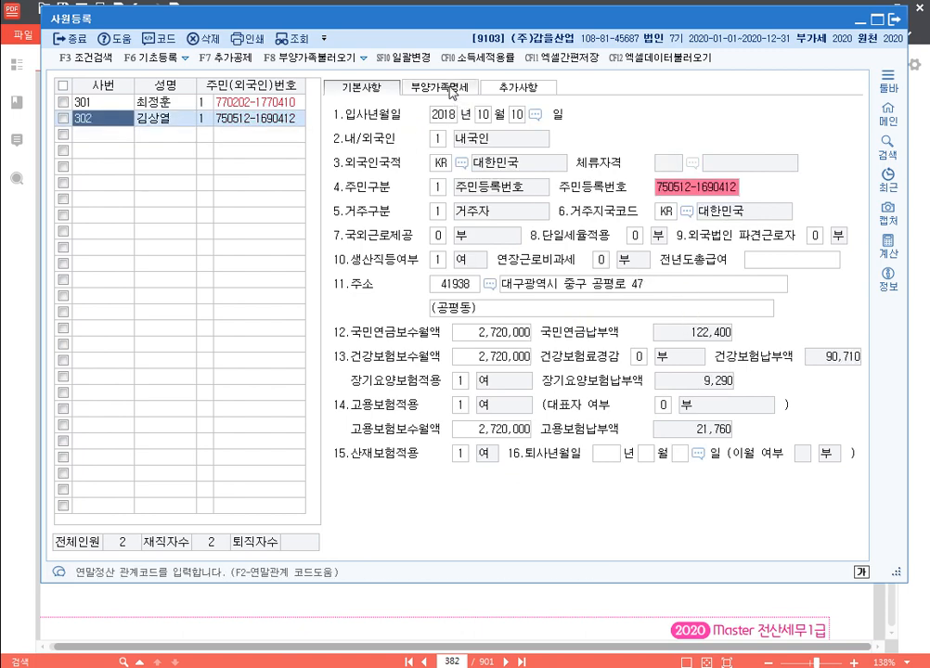
Add the spouse as relation 3 with name and resident number, basic deduction 5:장애인
{"action": "left_click", "coordinate": [451, 91]}
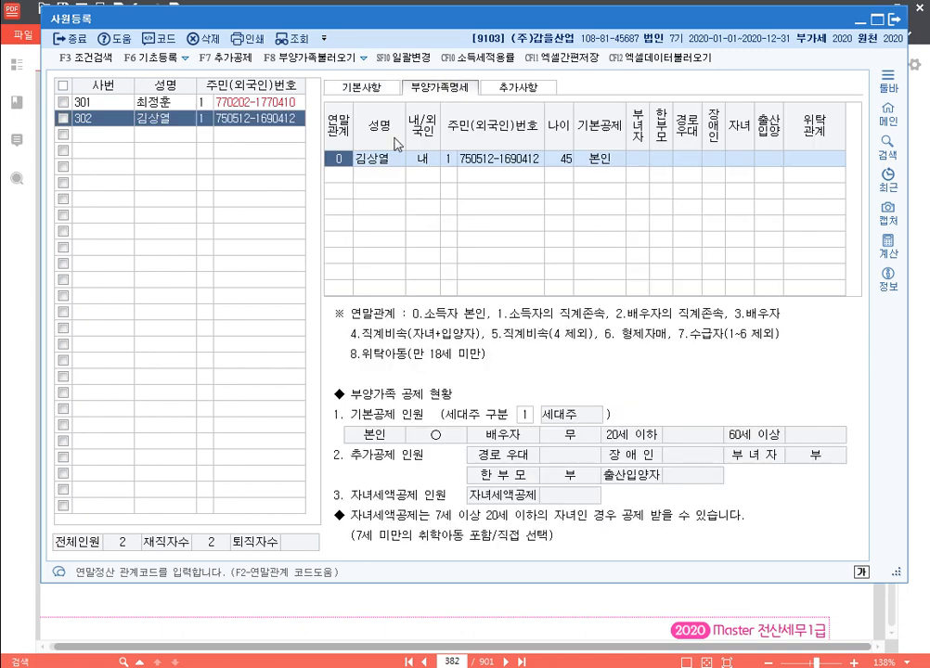
{"action": "left_click", "coordinate": [350, 176]}
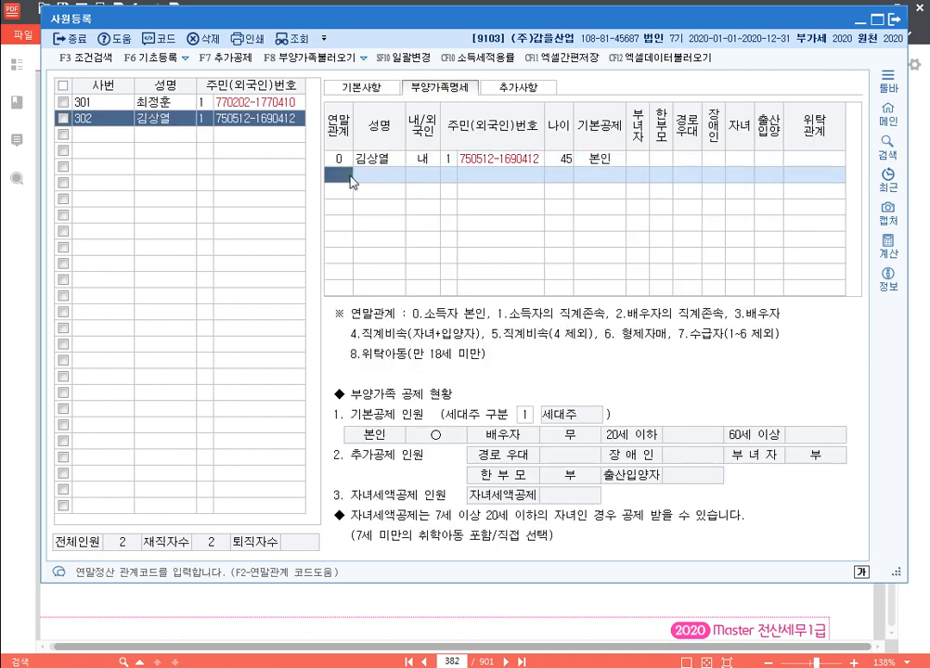
{"action": "type", "text": "3"}
{"action": "key", "text": "Return"}
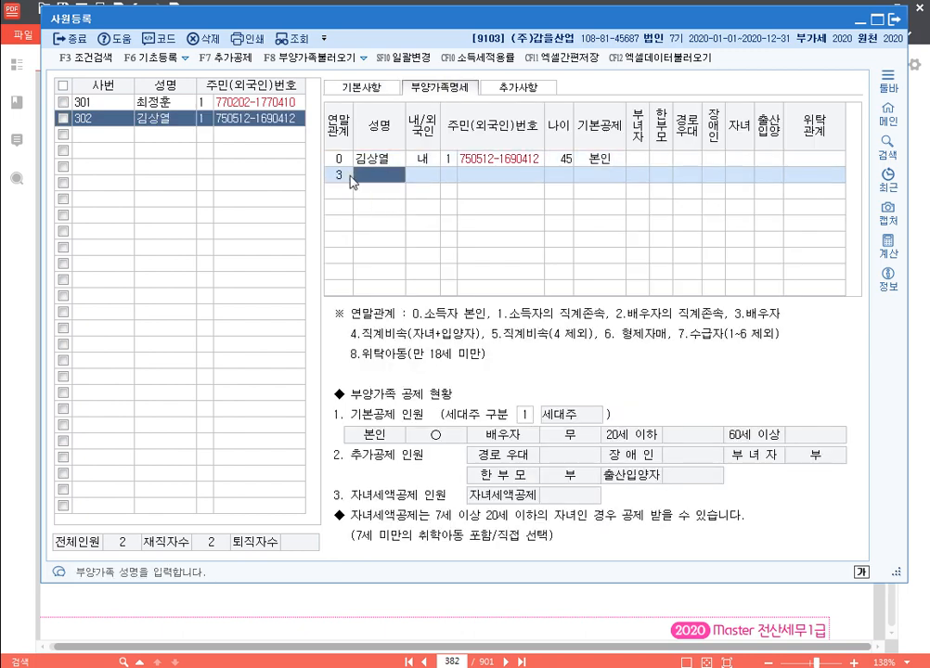
{"action": "key", "text": "Return"}
{"action": "key", "text": "Return"}
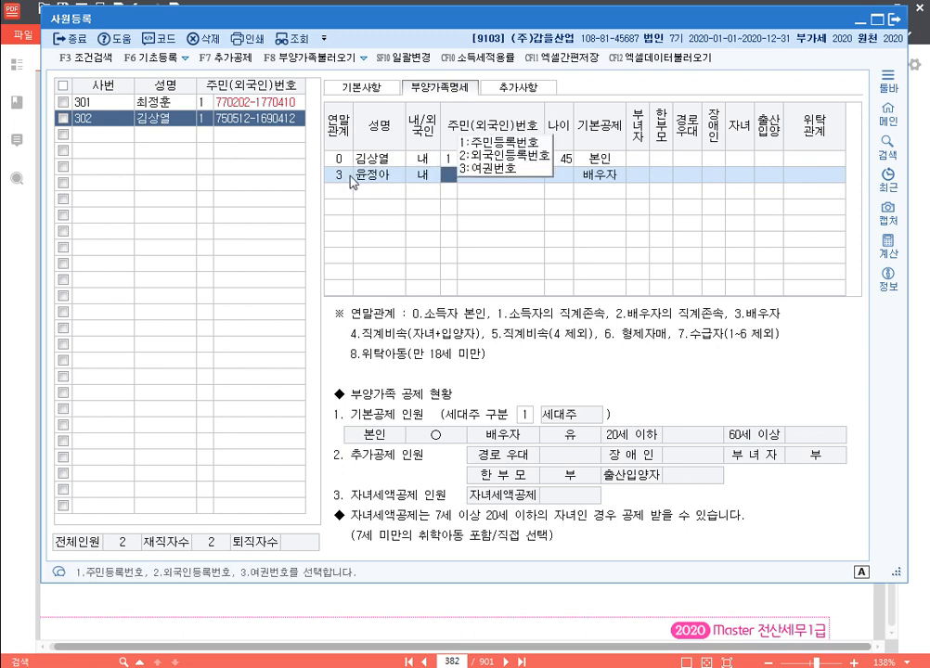
{"action": "key", "text": "Return"}
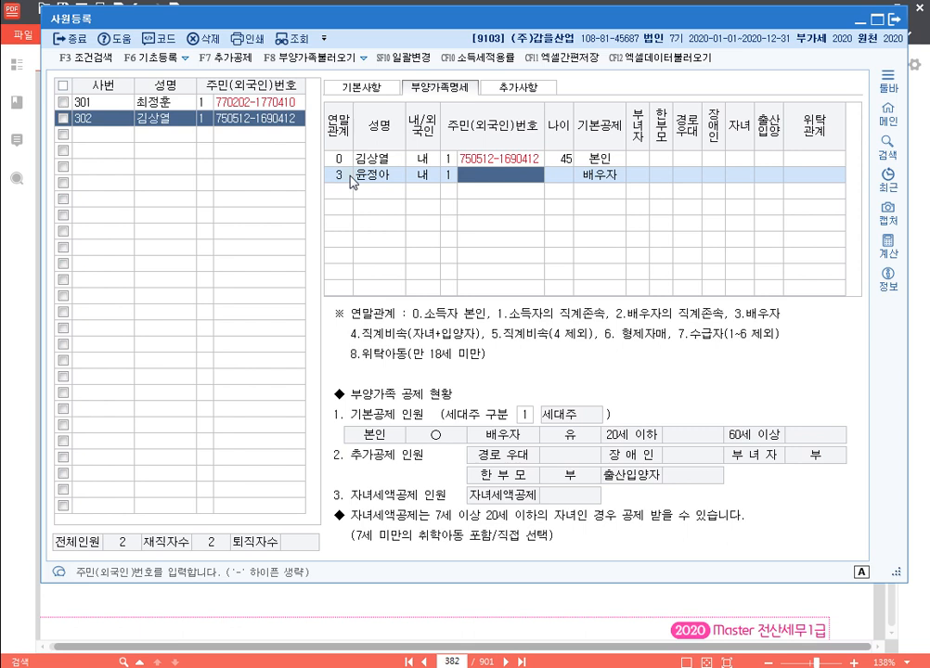
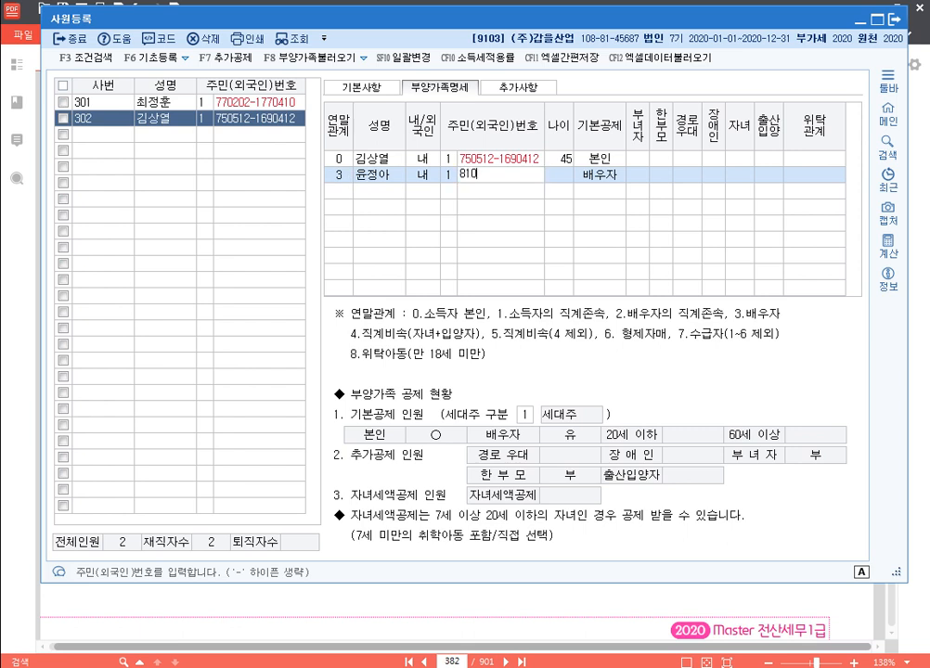
{"action": "key", "text": "Return"}
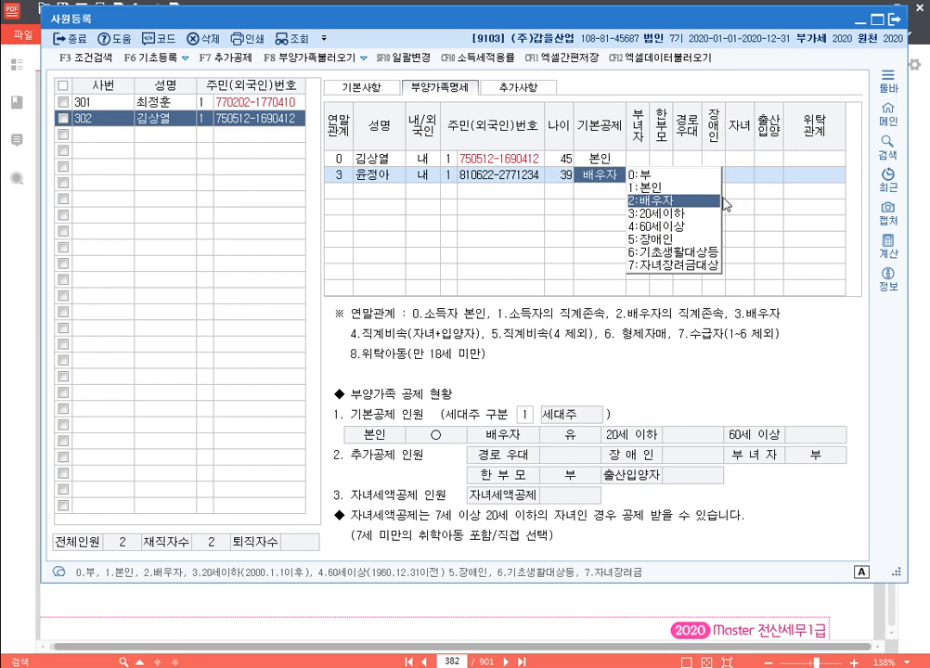
{"action": "key", "text": "5"}
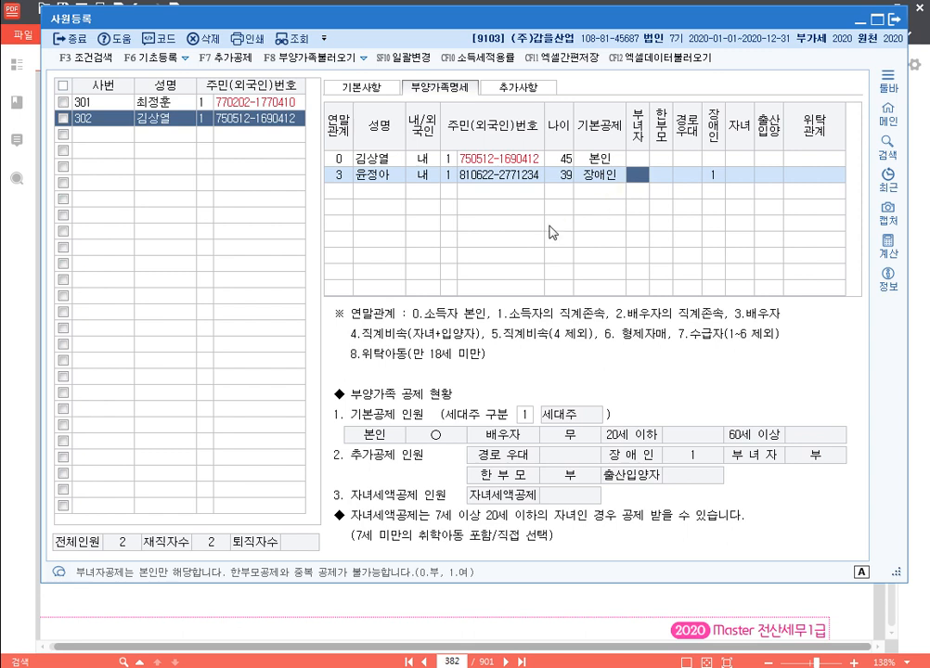
{"action": "key", "text": "Return"}
{"action": "key", "text": "Return"}
{"action": "key", "text": "Return"}
{"action": "key", "text": "Return"}
{"action": "key", "text": "Return"}
{"action": "key", "text": "Return"}
{"action": "key", "text": "Return"}
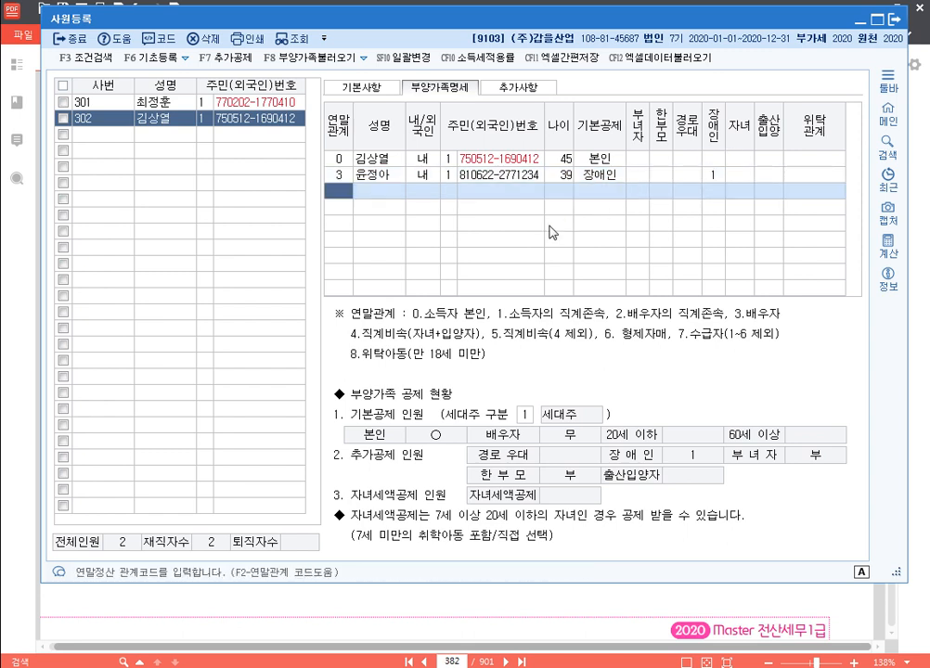
Add the spouse's parent under relation code 2, age 70, with the over-60 deduction and no disability
{"action": "type", "text": "2"}
{"action": "key", "text": "Return"}
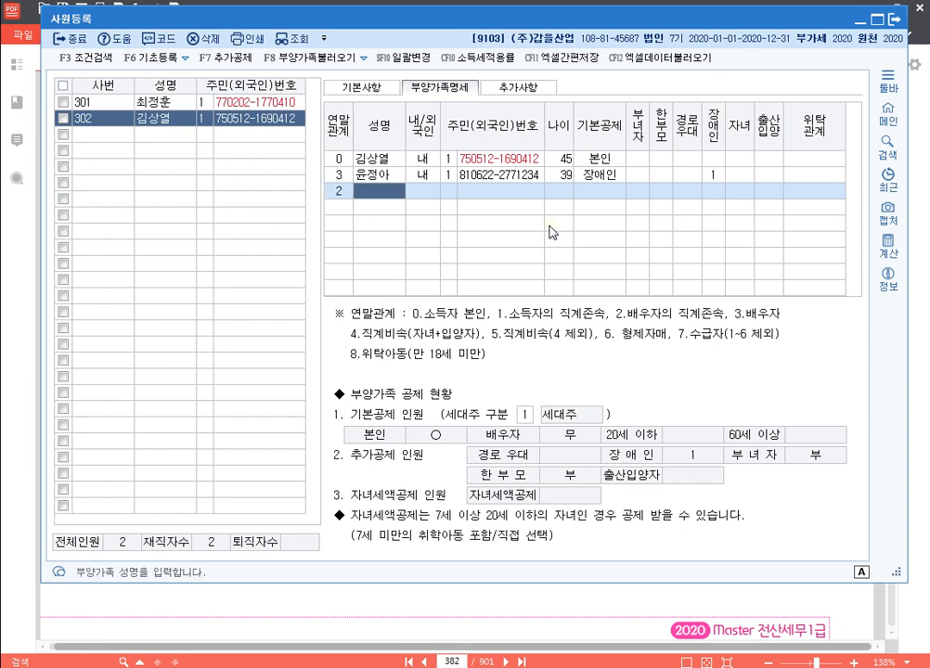
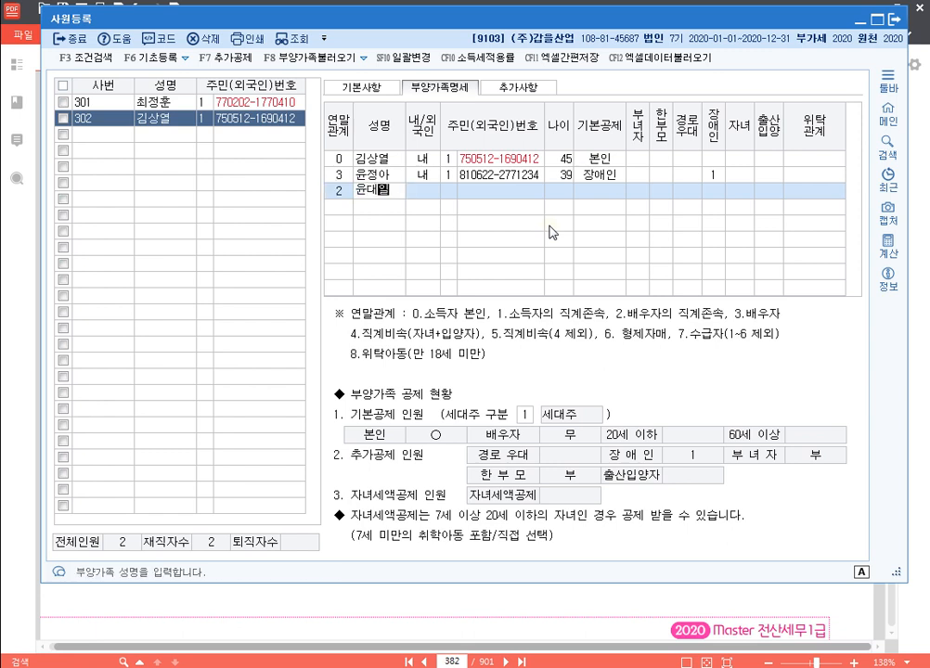
{"action": "key", "text": "Return"}
{"action": "key", "text": "Return"}
{"action": "type", "text": "1"}
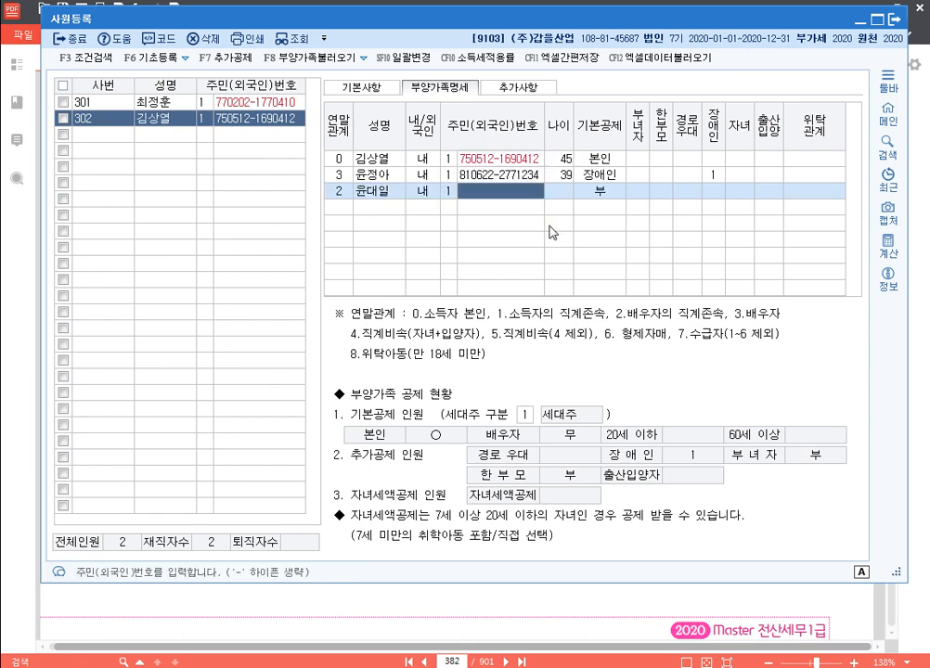
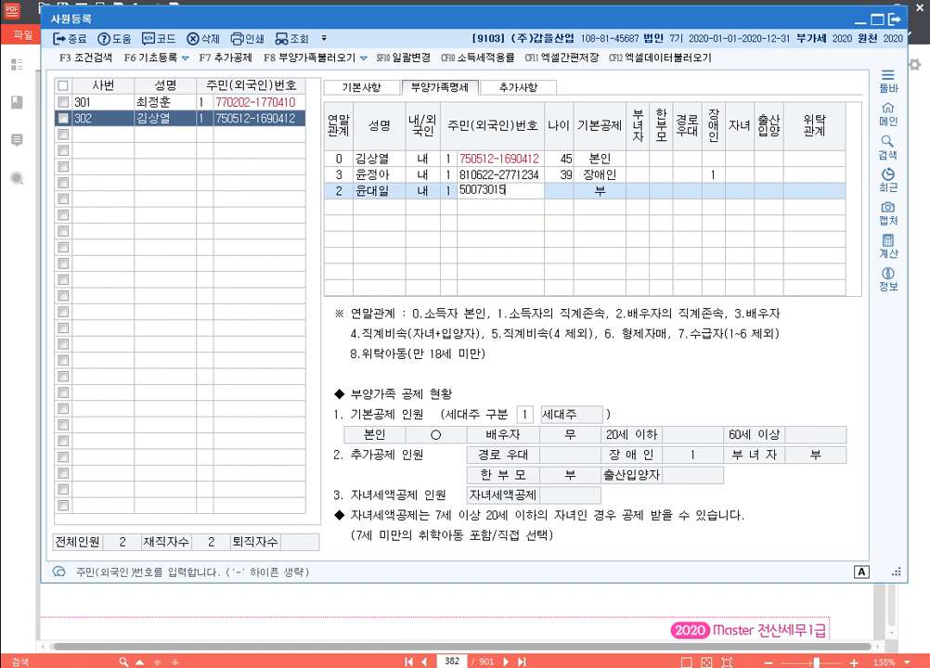
{"action": "key", "text": "Return"}
{"action": "key", "text": "Return"}
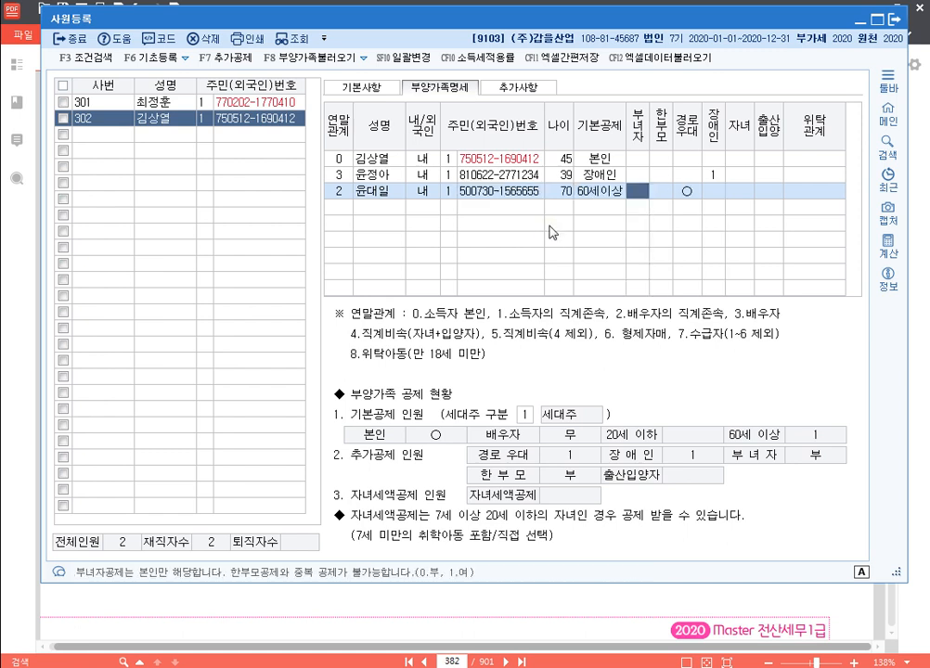
{"action": "key", "text": "Return"}
{"action": "key", "text": "Return"}
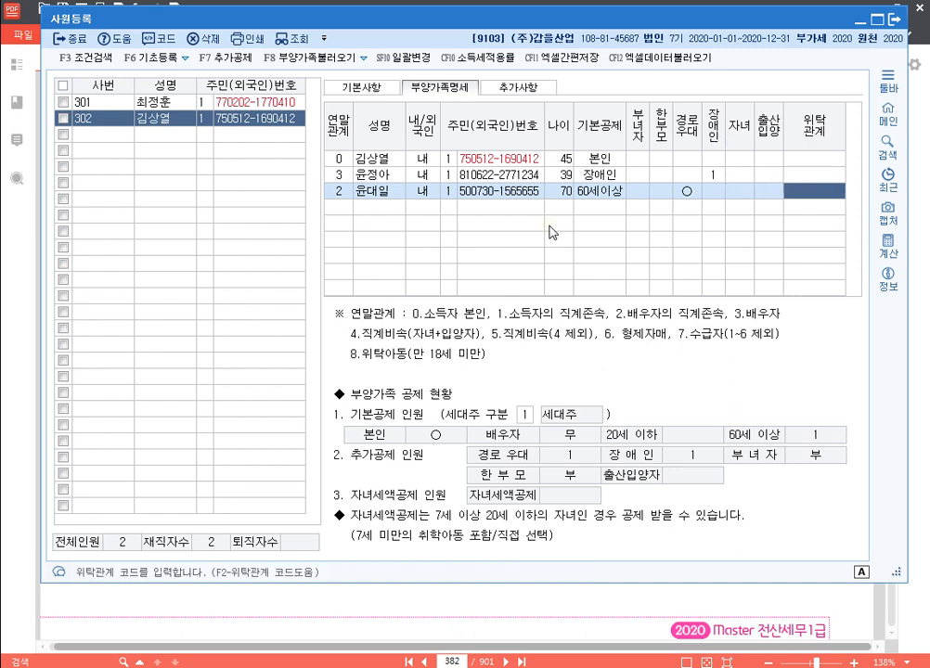
{"action": "key", "text": "Return"}
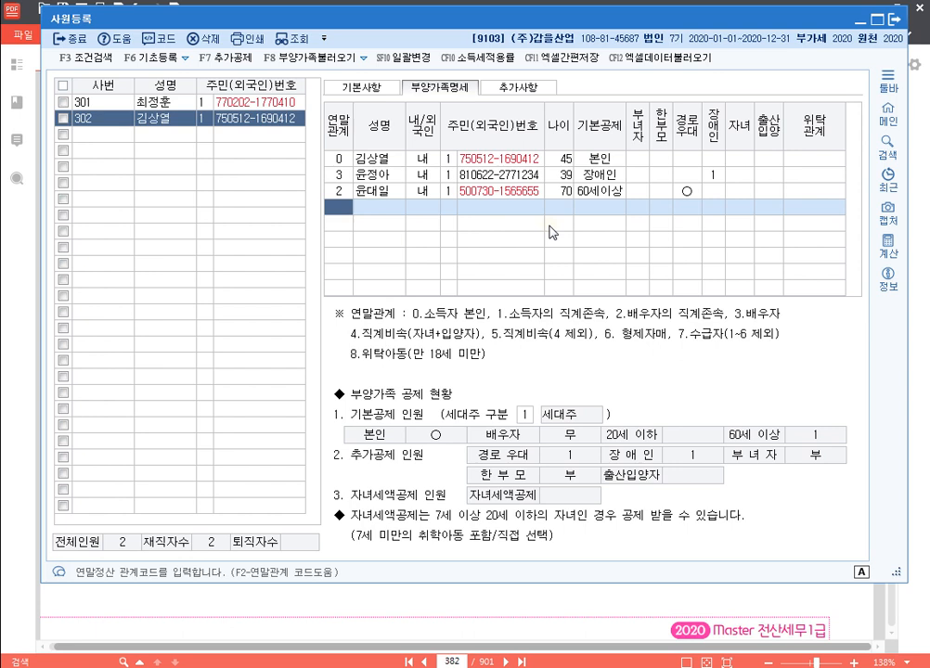
Add two siblings under relation code 6, both with 기본공제 부
{"action": "type", "text": "6"}
{"action": "key", "text": "Return"}
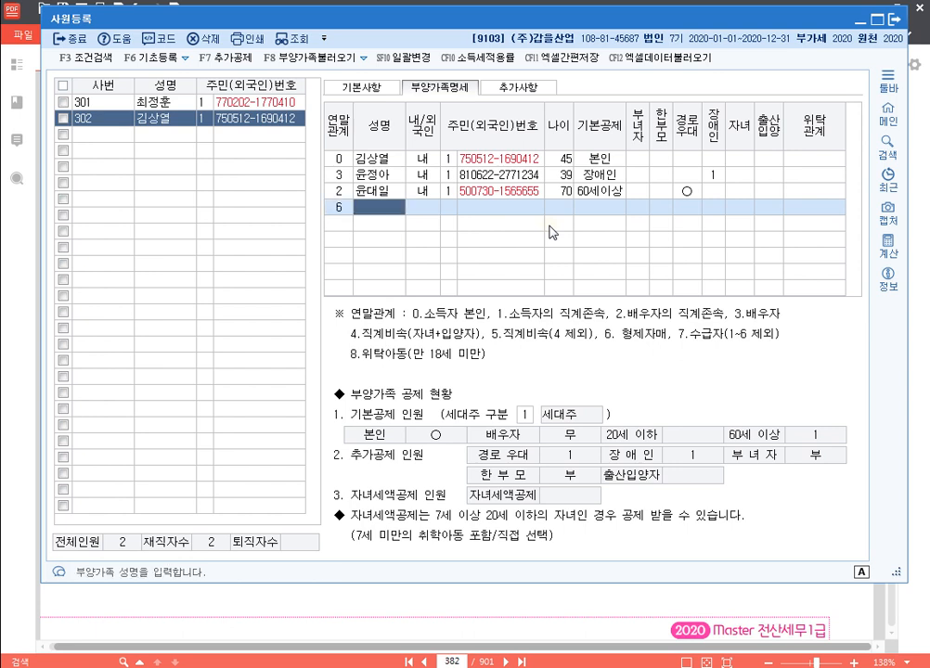
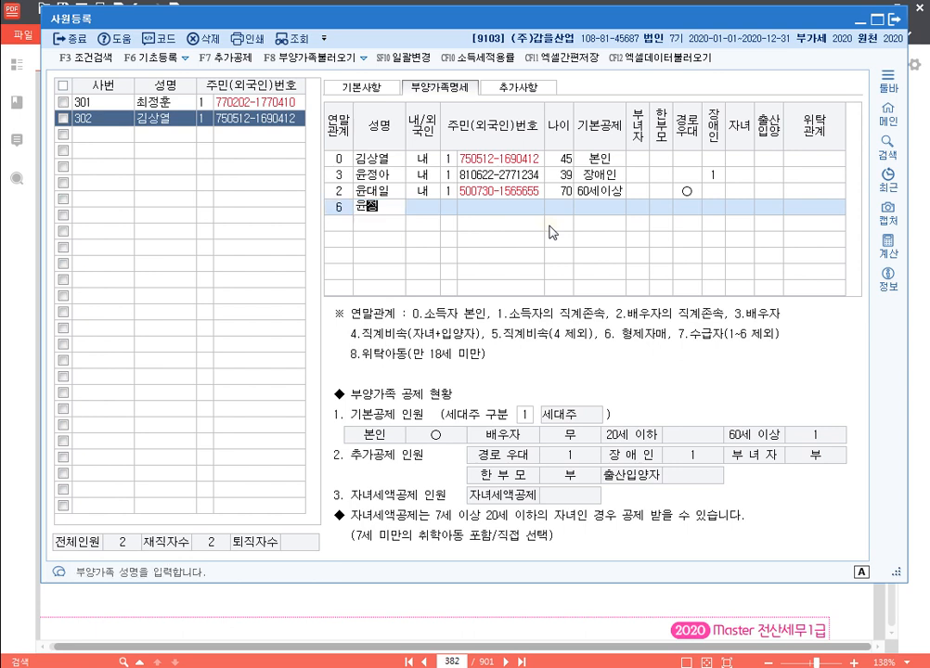
{"action": "key", "text": "Return"}
{"action": "key", "text": "Return"}
{"action": "key", "text": "Return"}
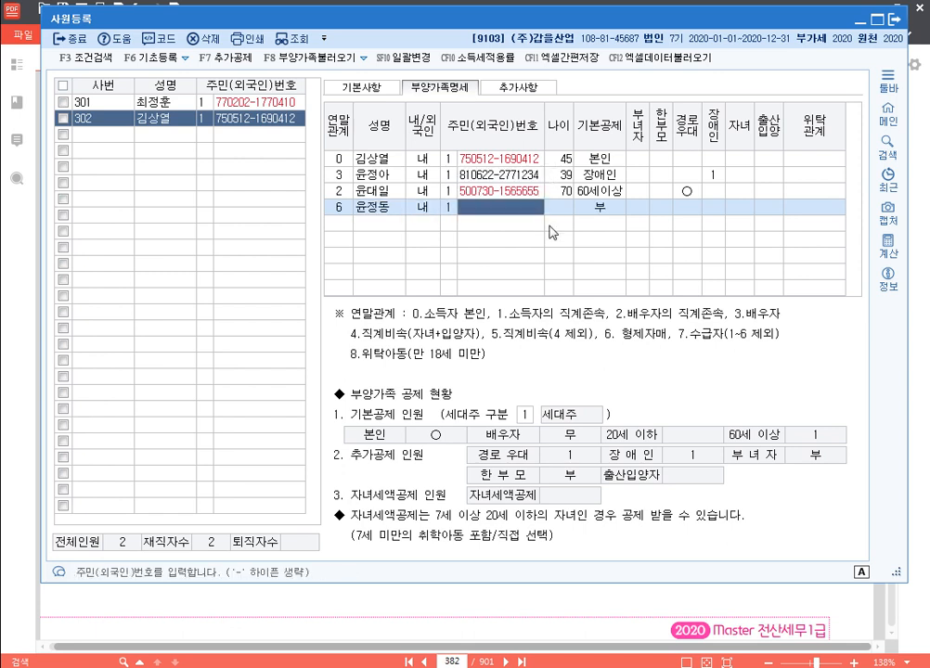
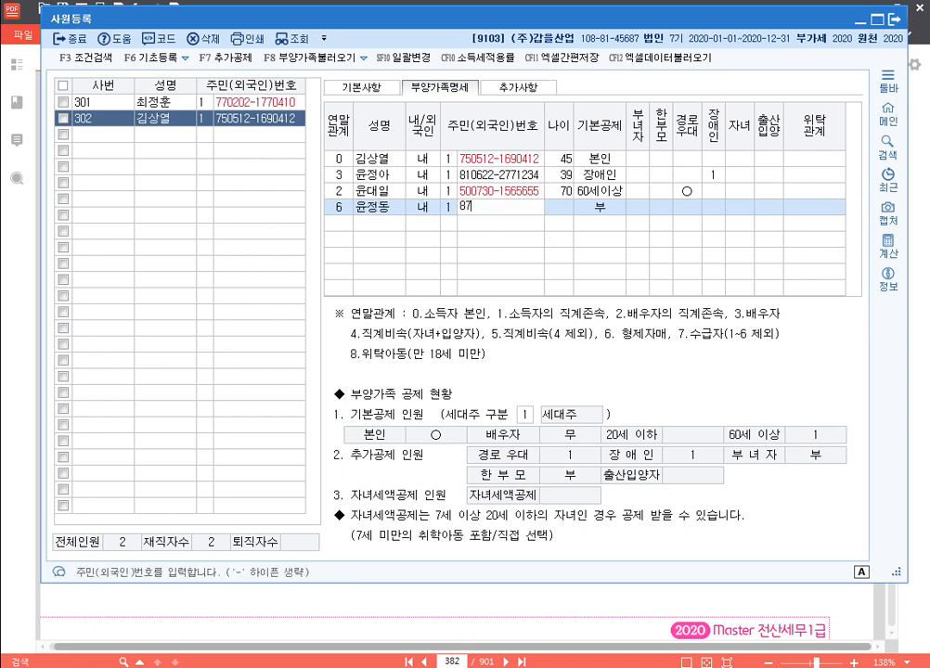
{"action": "key", "text": "Return"}
{"action": "key", "text": "Return"}
{"action": "key", "text": "Return"}
{"action": "key", "text": "Return"}
{"action": "key", "text": "Return"}
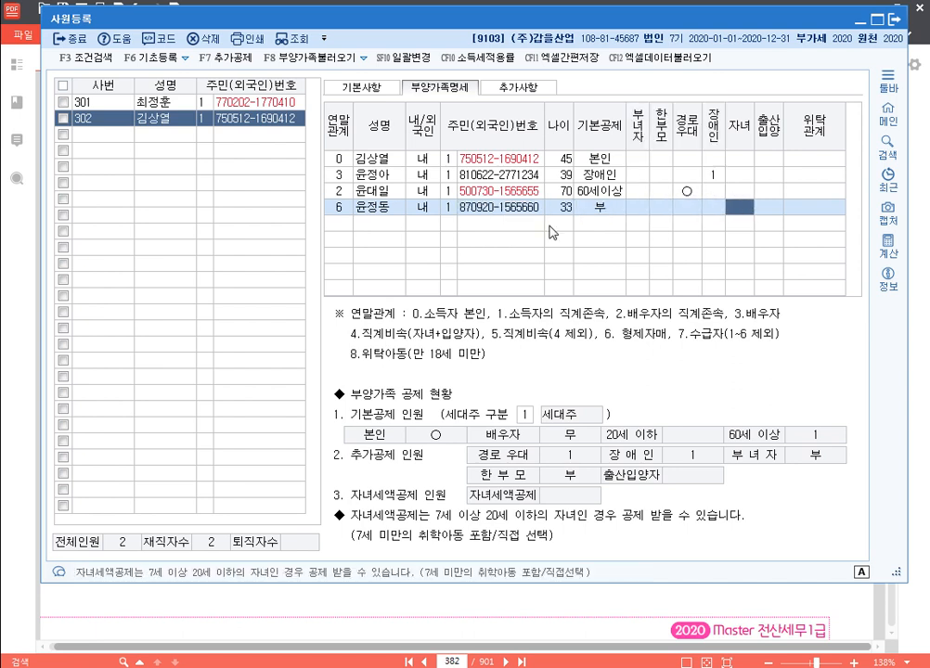
{"action": "key", "text": "Return"}
{"action": "key", "text": "Return"}
{"action": "key", "text": "Return"}
{"action": "type", "text": "6"}
{"action": "key", "text": "Return"}
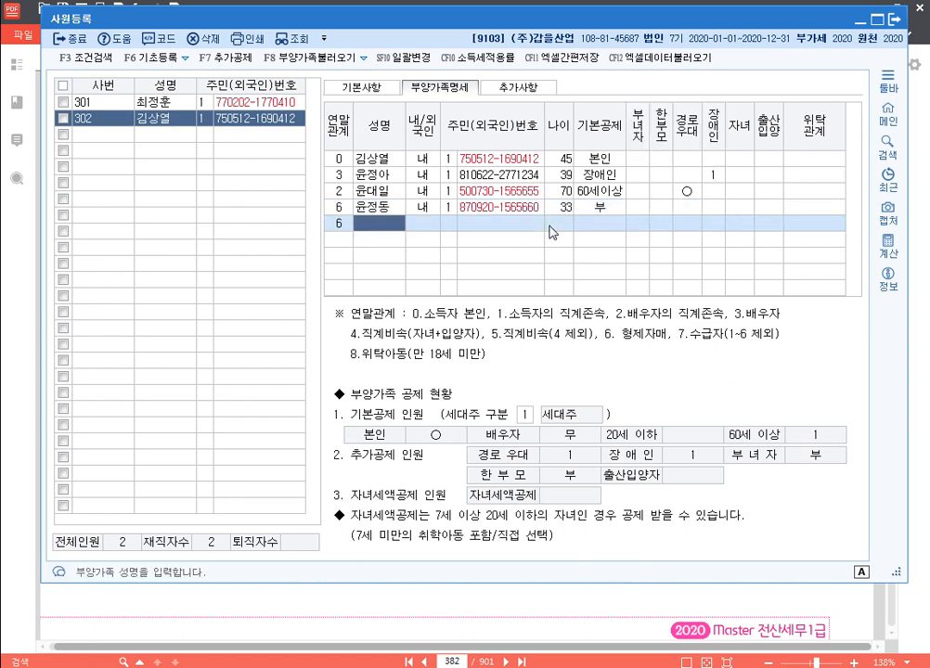
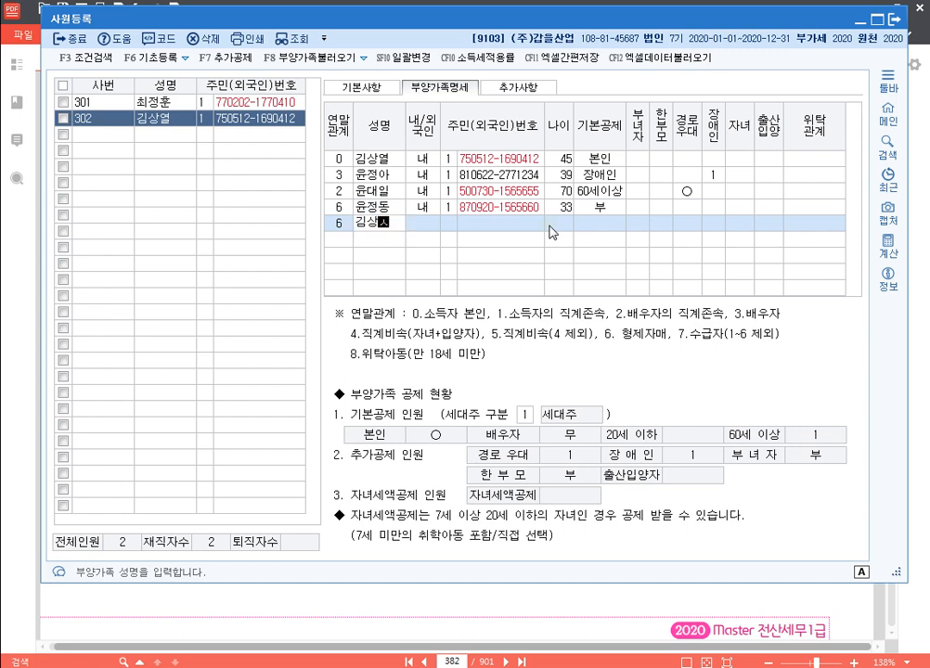
{"action": "key", "text": "Return"}
{"action": "key", "text": "Return"}
{"action": "type", "text": "1"}
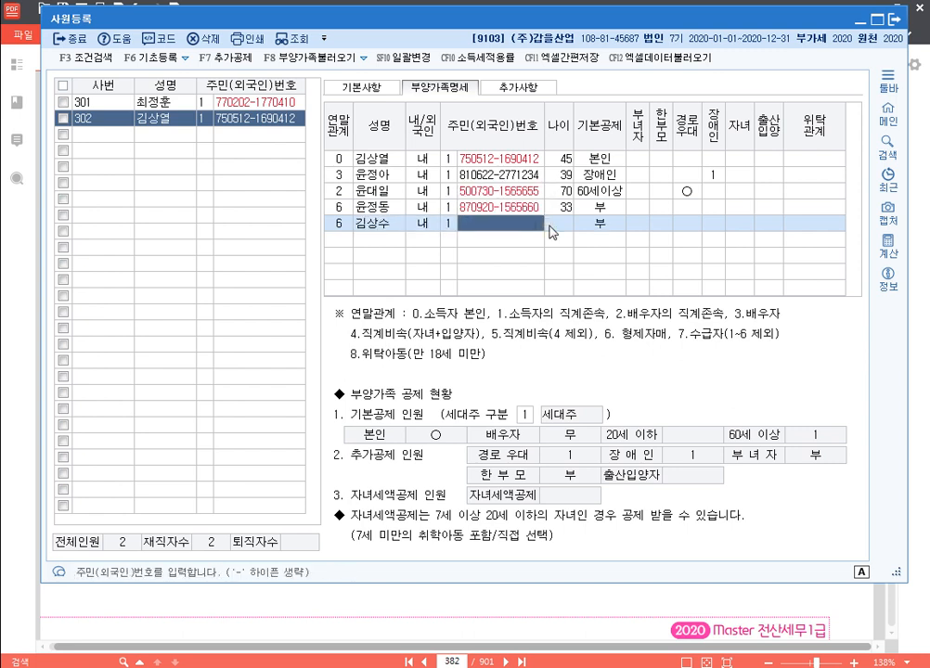
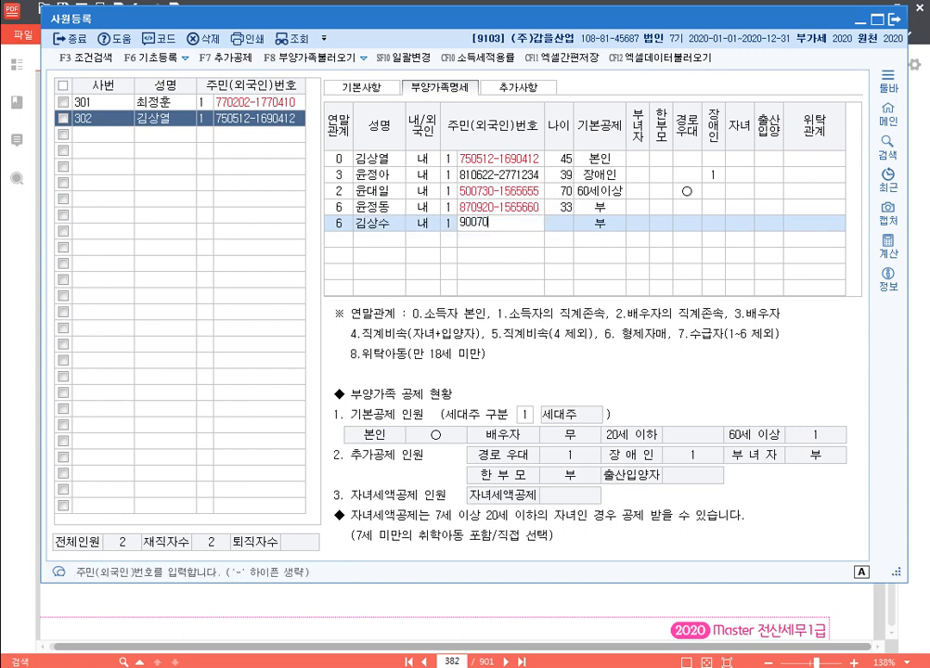
{"action": "key", "text": "Return"}
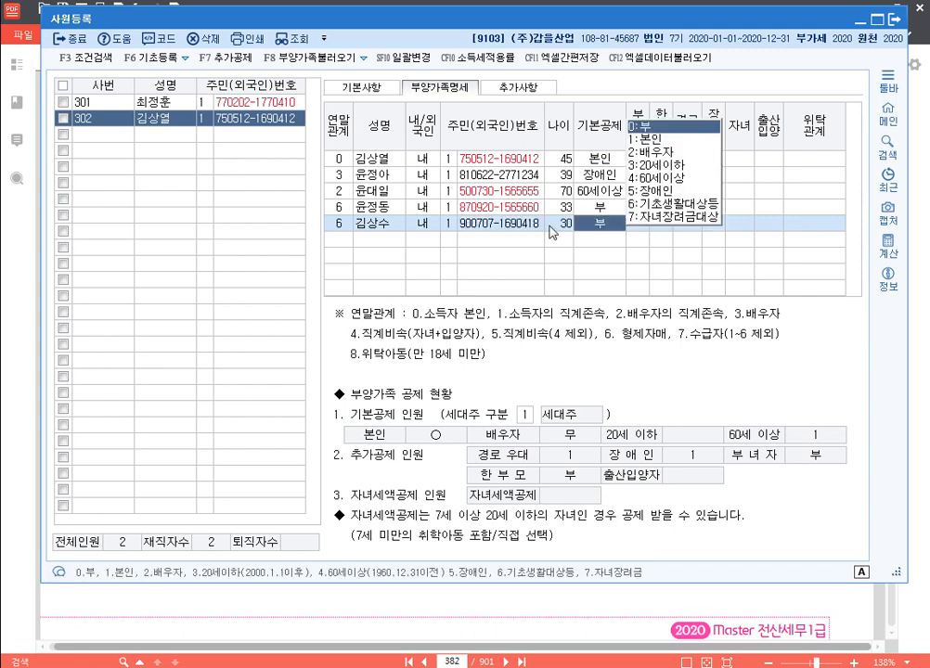
{"action": "key", "text": "Return"}
{"action": "key", "text": "Return"}
{"action": "key", "text": "Return"}
{"action": "key", "text": "Return"}
{"action": "key", "text": "Return"}
{"action": "key", "text": "Return"}
{"action": "key", "text": "Return"}
{"action": "key", "text": "Return"}
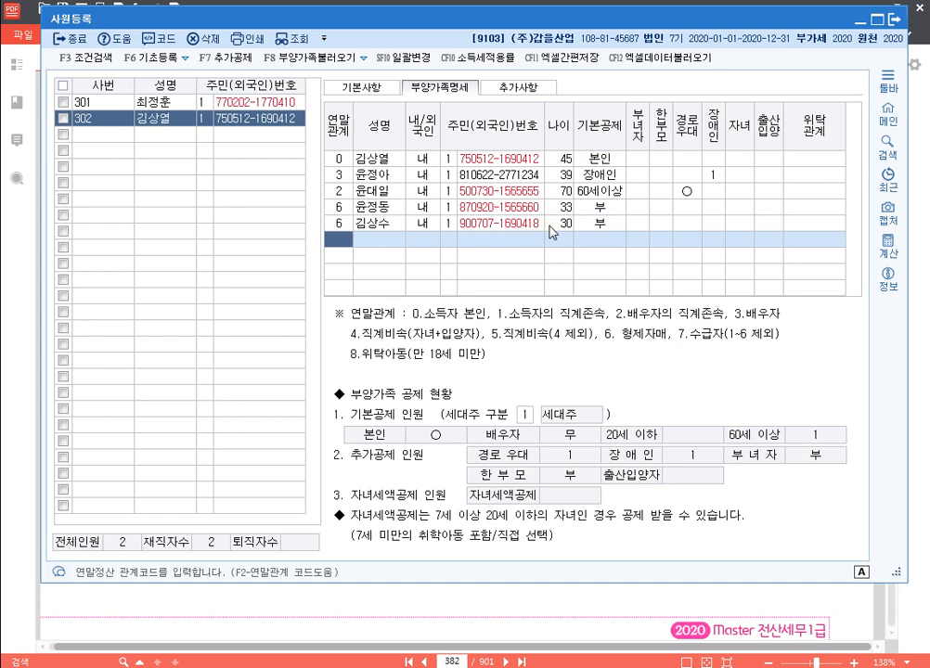
Add the 15-year-old child under relation code 4 with the 20세이하 deduction
{"action": "type", "text": "4"}
{"action": "key", "text": "Return"}
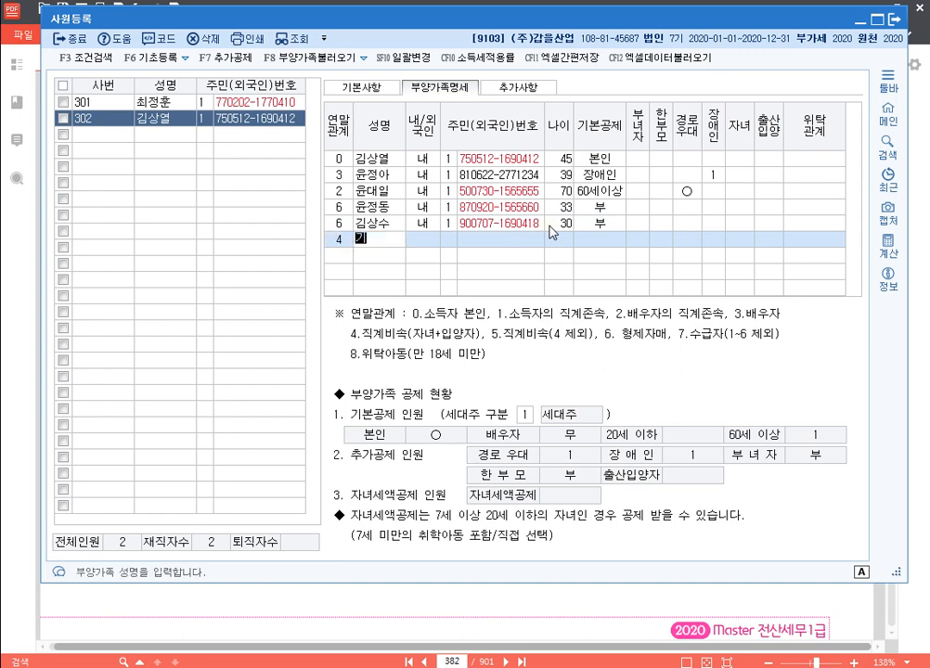
{"action": "key", "text": "Return"}
{"action": "key", "text": "Return"}
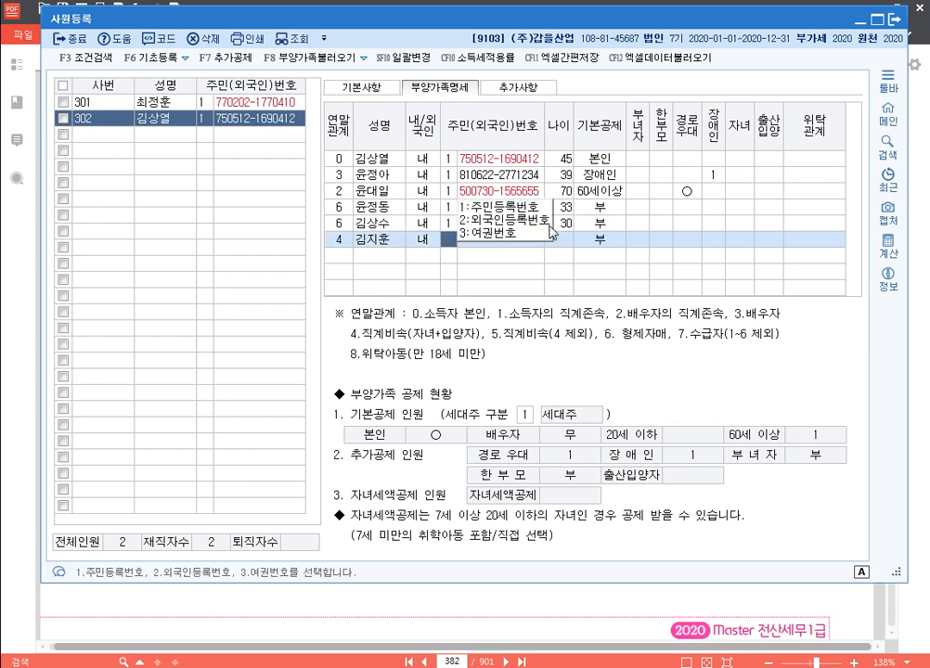
{"action": "key", "text": "Return"}
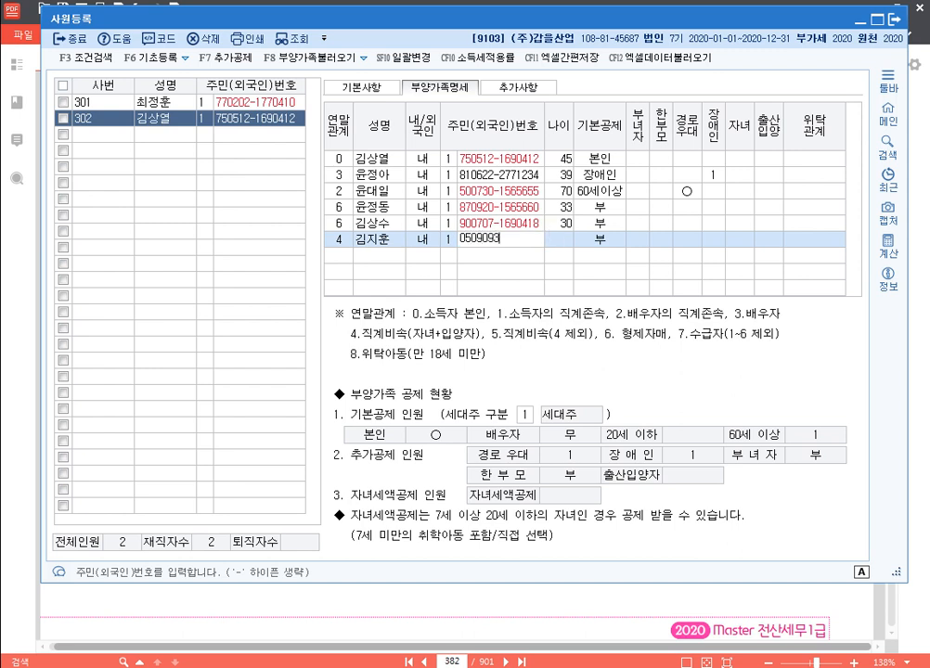
{"action": "key", "text": "Return"}
{"action": "key", "text": "Return"}
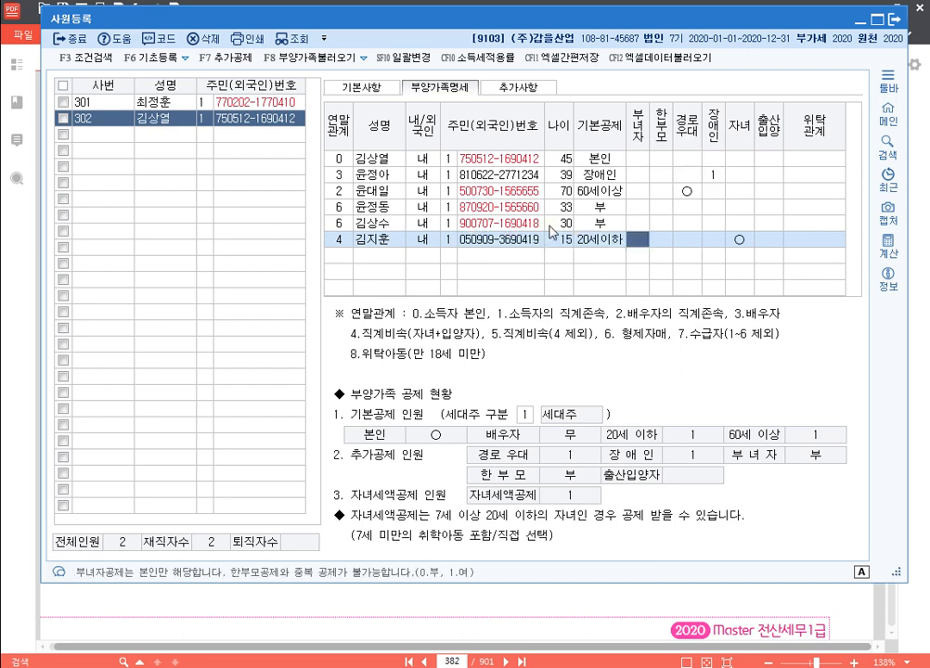
{"action": "key", "text": "Return"}
Add the newborn under code 4 as a domestic resident, with 출산입양 set to 둘째
{"action": "key", "text": "Return"}
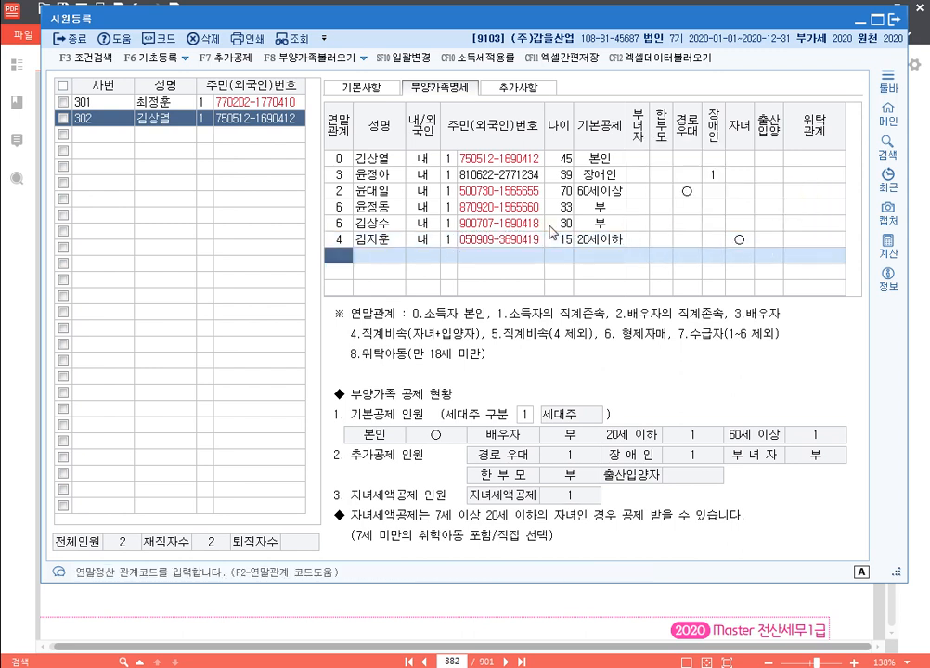
{"action": "type", "text": "4"}
{"action": "key", "text": "Return"}
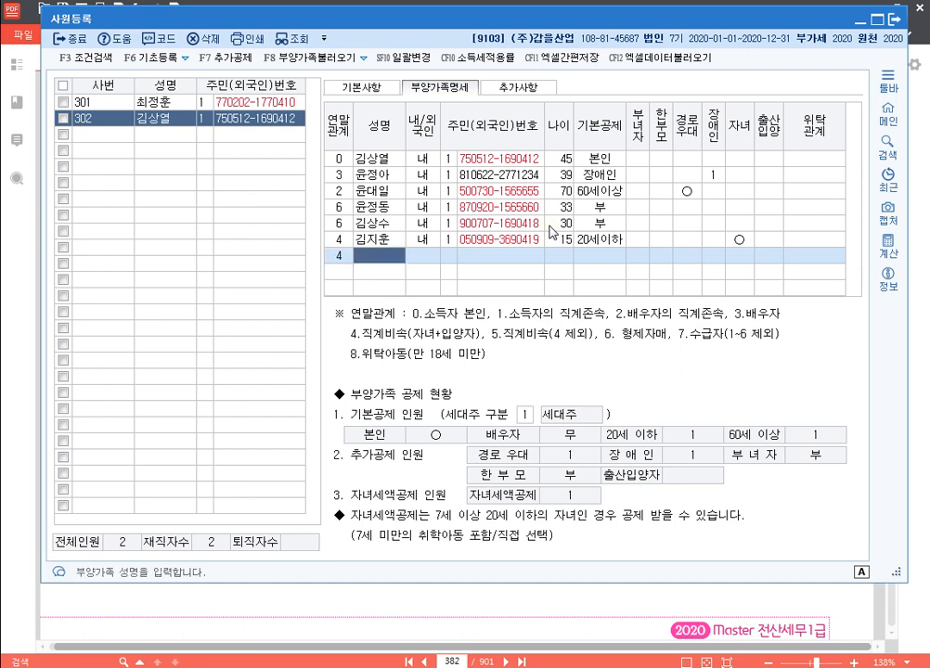
{"action": "key", "text": "Return"}
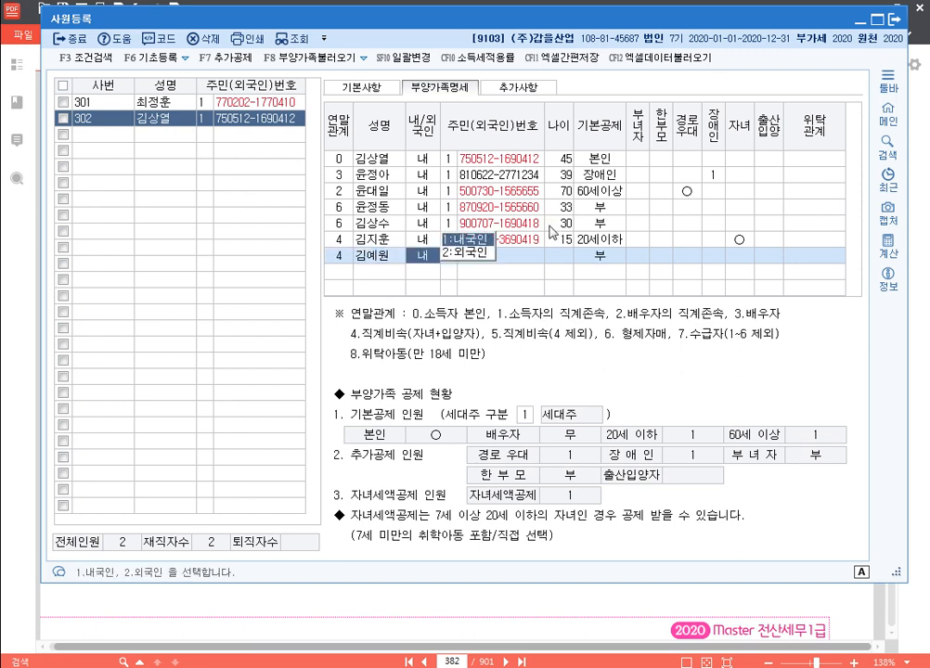
{"action": "key", "text": "Return"}
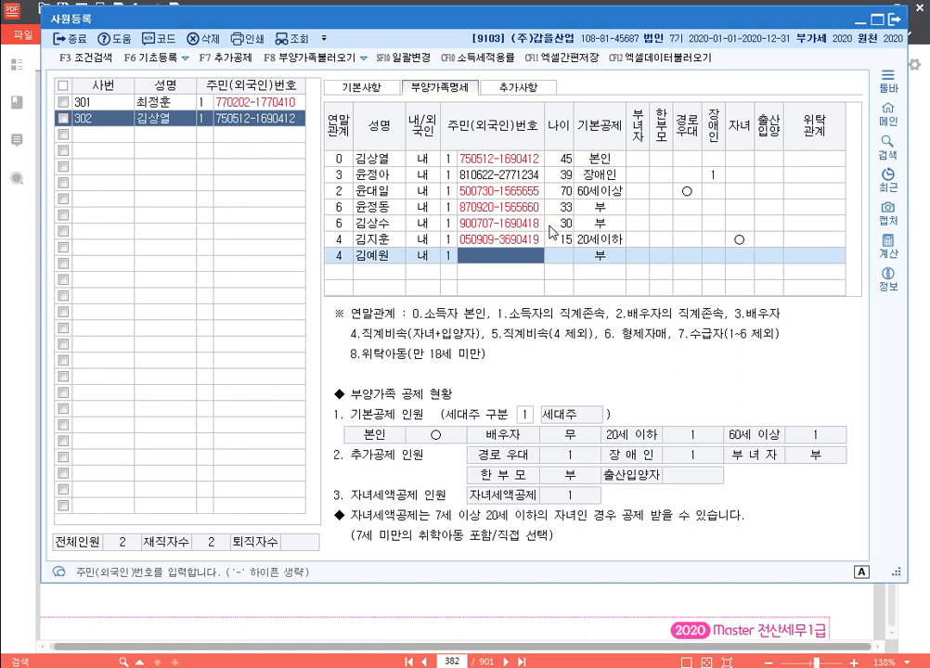
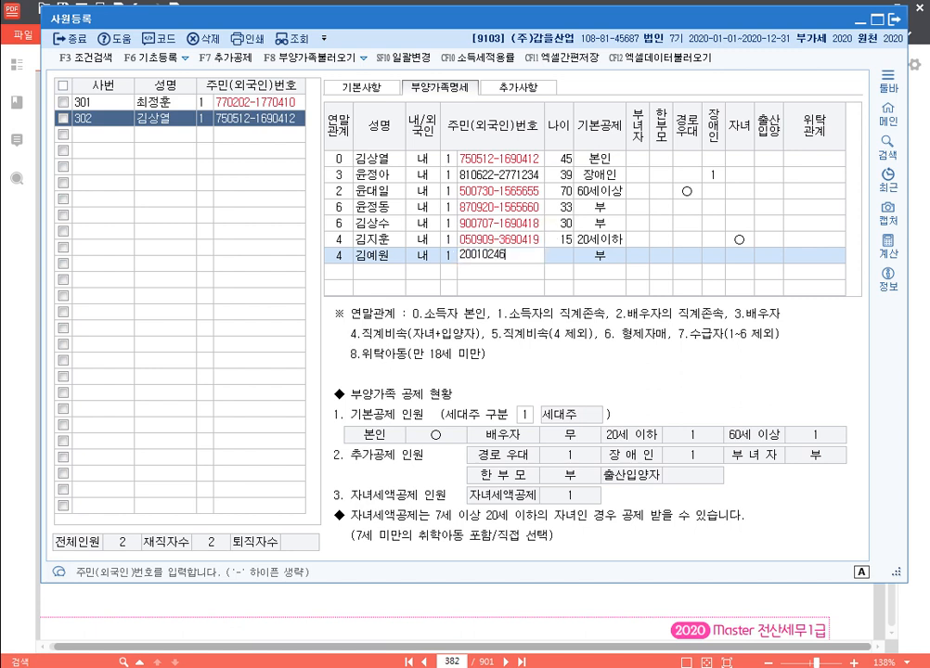
{"action": "key", "text": "Return"}
{"action": "key", "text": "Return"}
{"action": "key", "text": "Return"}
{"action": "key", "text": "Return"}
{"action": "key", "text": "Return"}
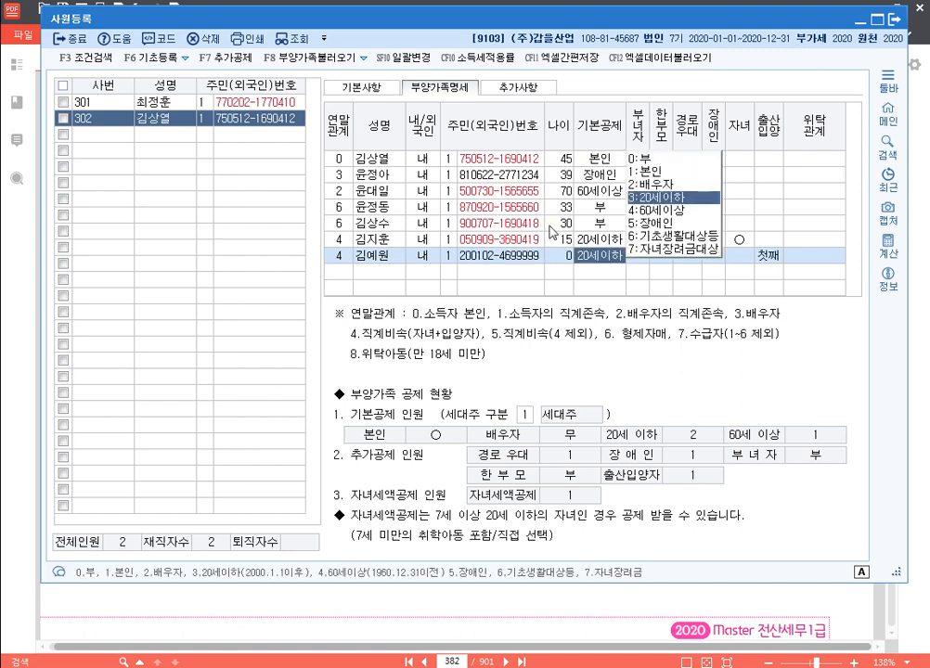
{"action": "key", "text": "Return"}
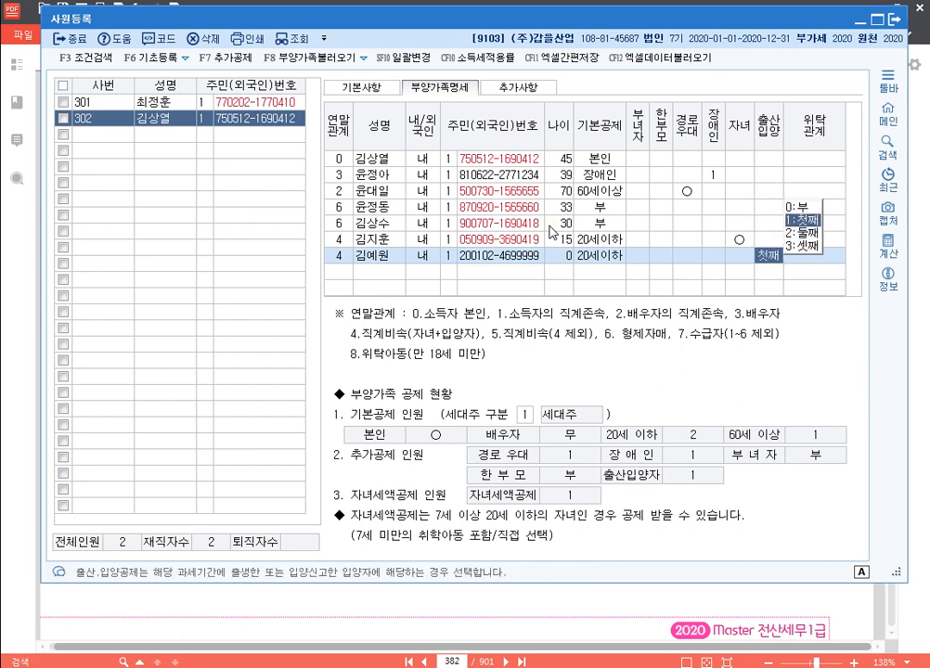
{"action": "type", "text": "2"}
{"action": "key", "text": "Return"}
{"action": "key", "text": "Return"}
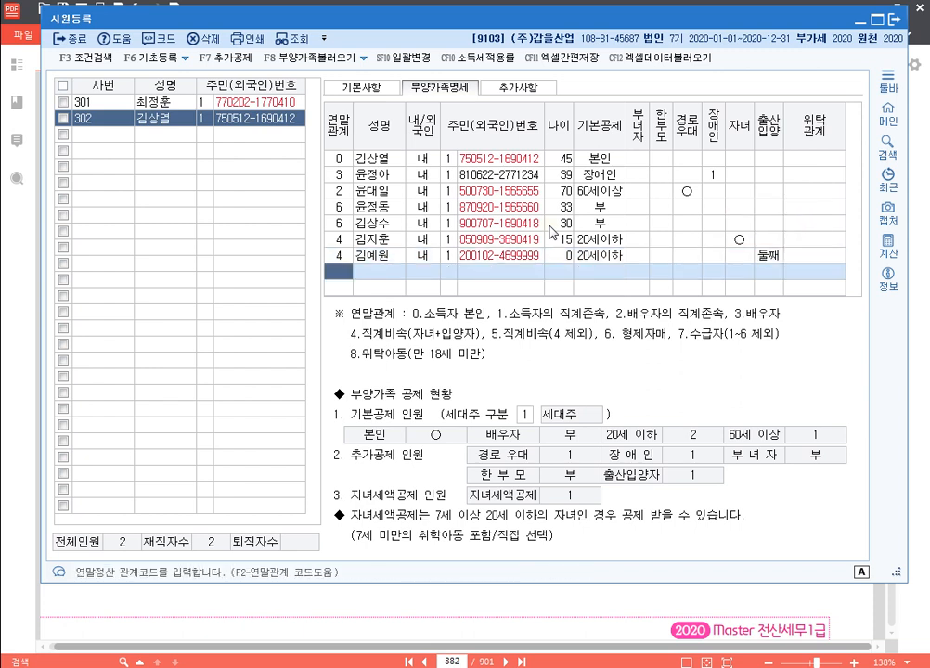
{"action": "left_click", "coordinate": [767, 257]}
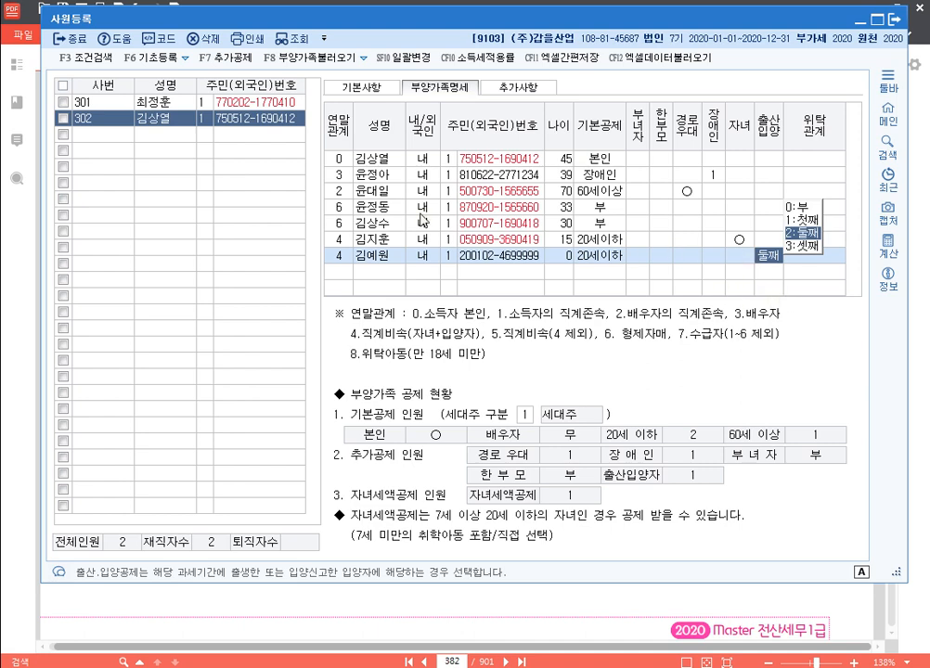
Scroll the PDF to employee 0303's details on page 383, then return to 사원등록
{"action": "left_click", "coordinate": [362, 86]}
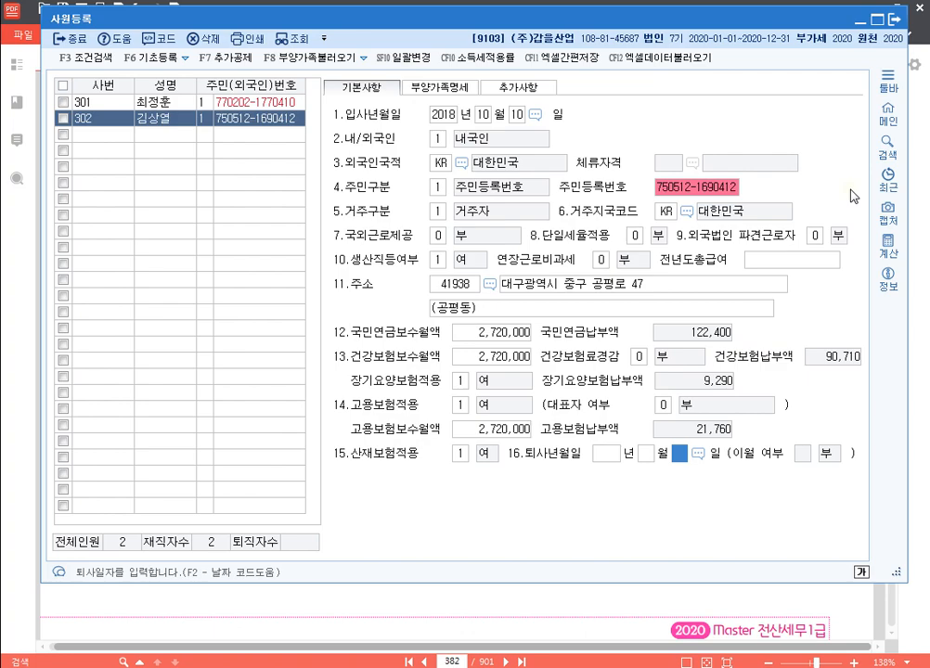
{"action": "left_click", "coordinate": [924, 295]}
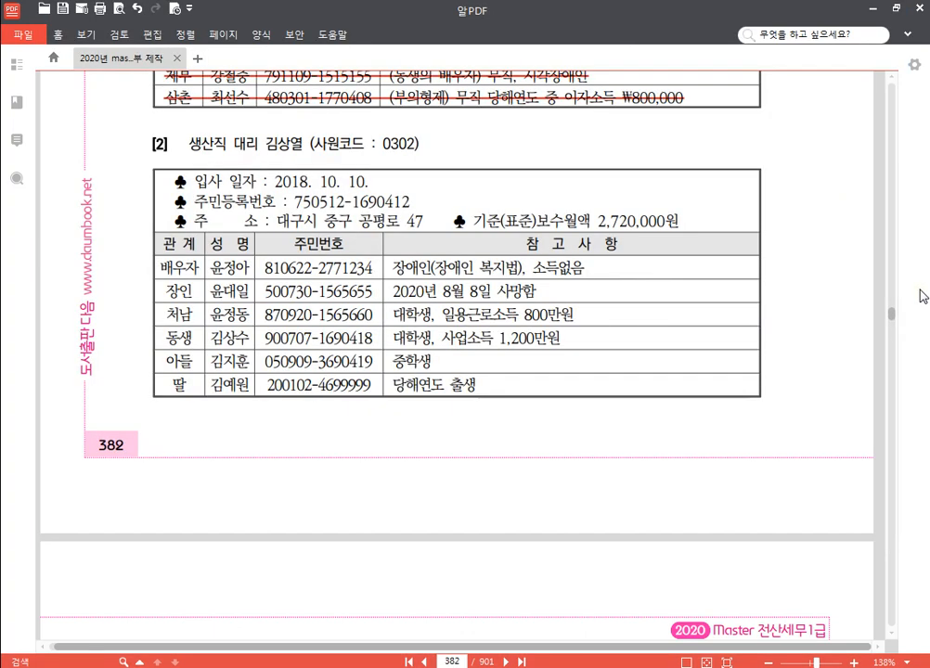
{"action": "scroll", "coordinate": [415, 279], "scroll_direction": "down", "scroll_amount": 5}
{"action": "scroll", "coordinate": [415, 279], "scroll_direction": "down", "scroll_amount": 3}
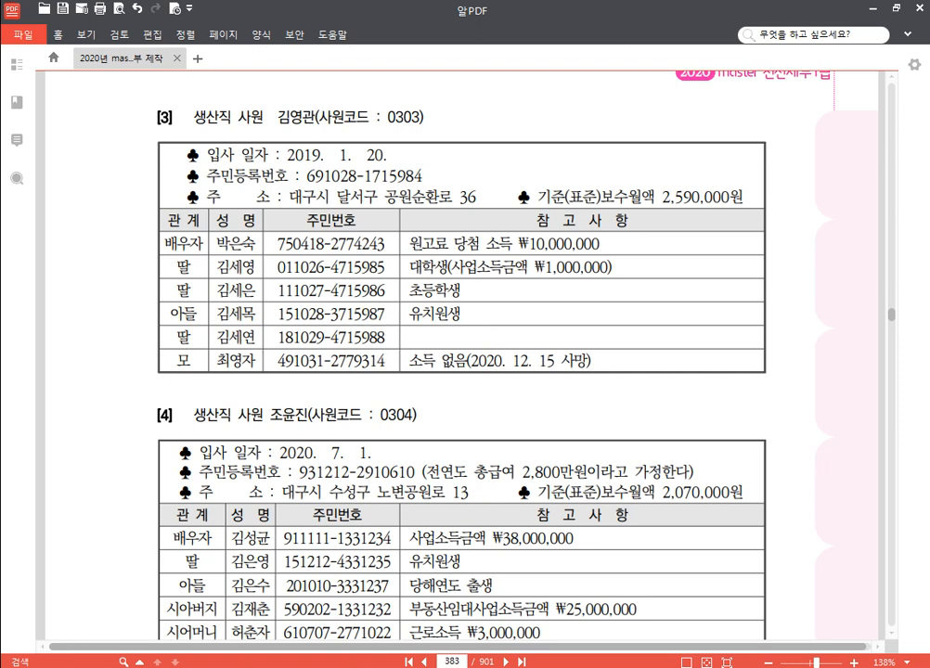
{"action": "key", "text": "alt+Tab"}
Create employee 303 with name, resident number, hire date 2019-01-20 and 생산직 set to 1
{"action": "left_click", "coordinate": [94, 136]}
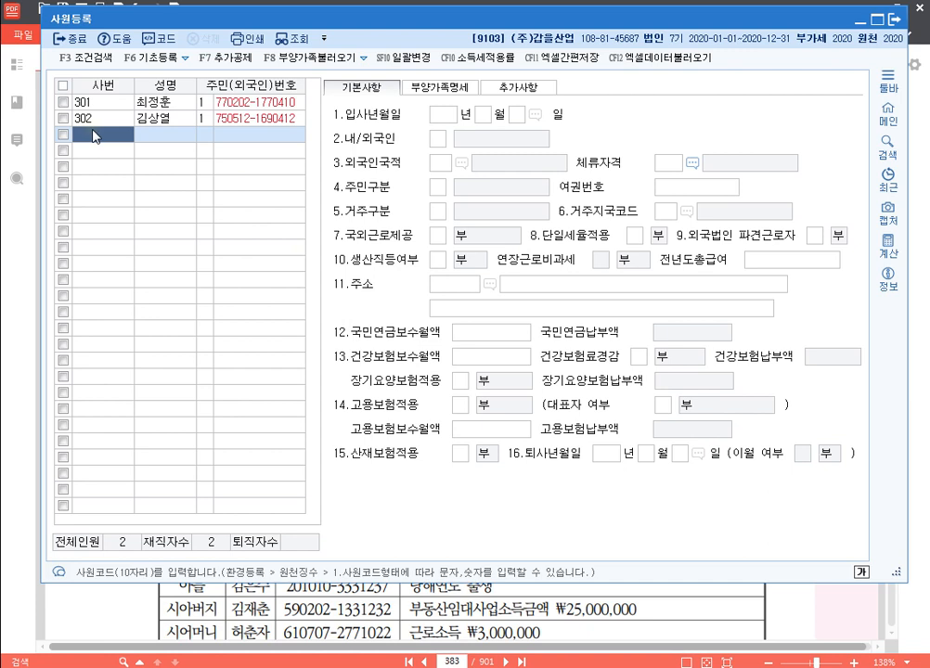
{"action": "type", "text": "303"}
{"action": "key", "text": "Return"}
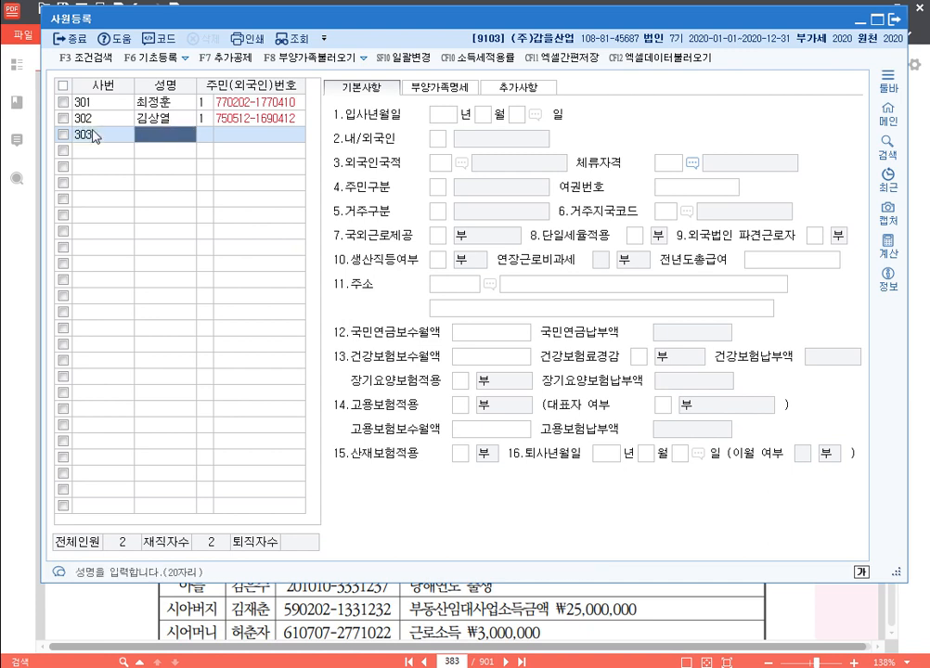
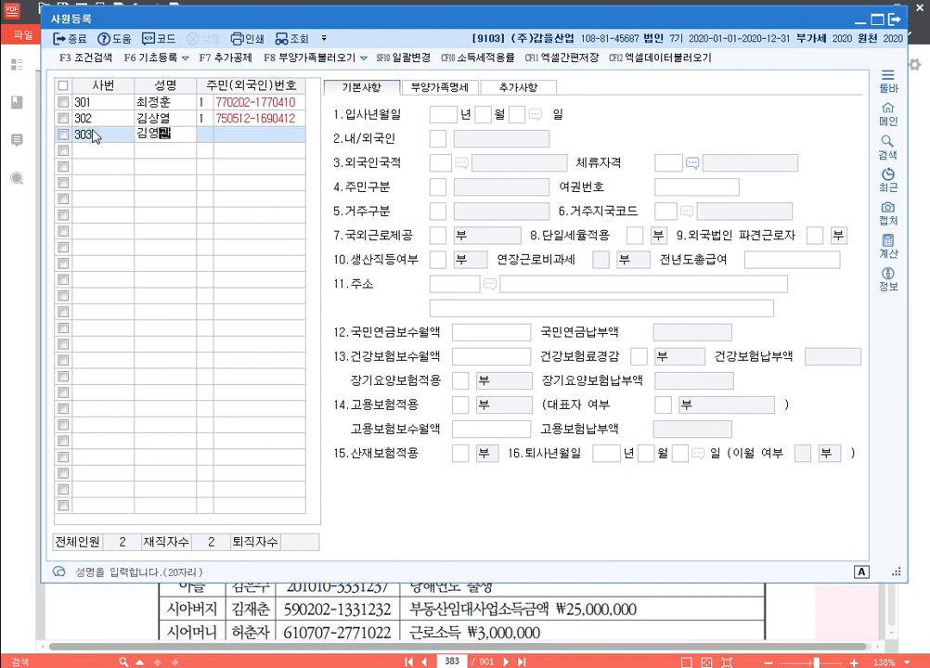
{"action": "key", "text": "Return"}
{"action": "key", "text": "Return"}
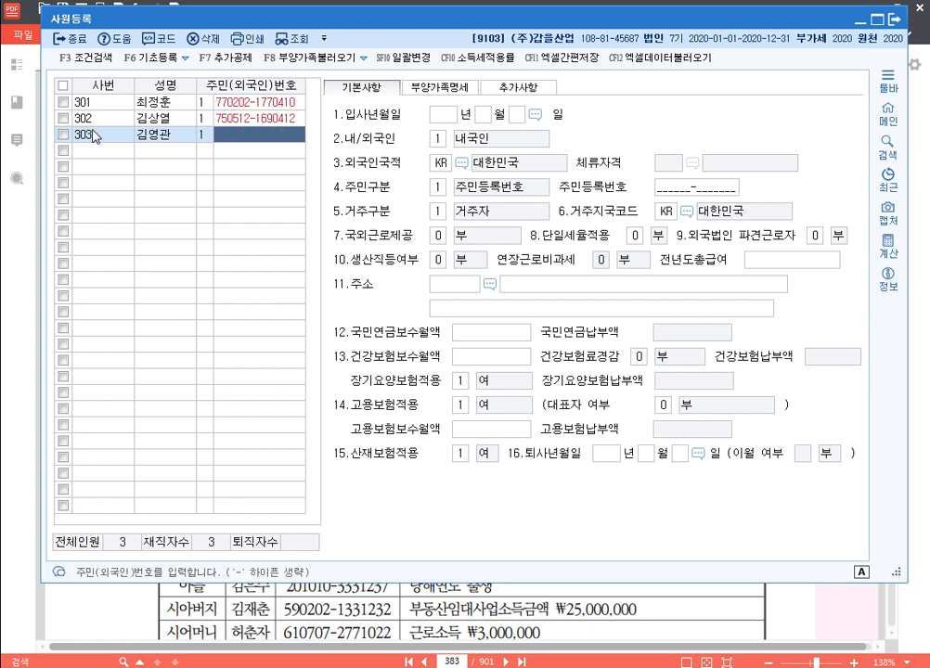
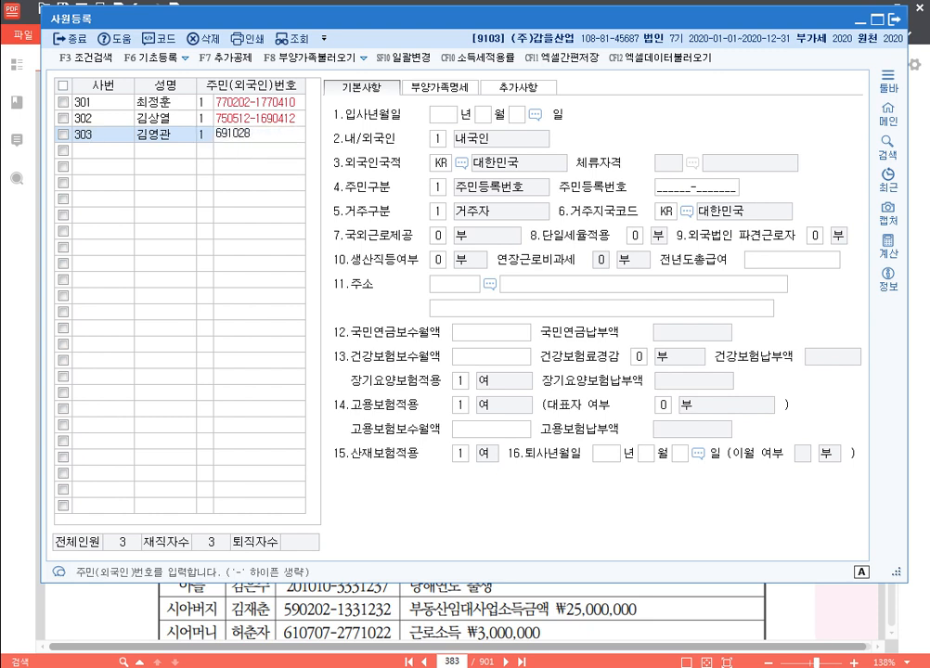
{"action": "key", "text": "Return"}
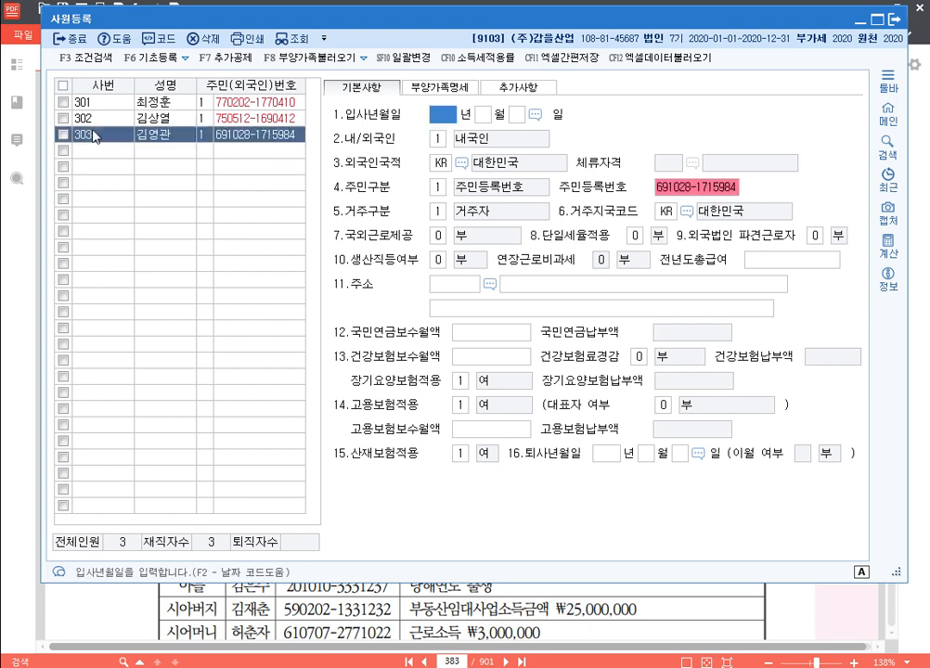
{"action": "type", "text": "20190120"}
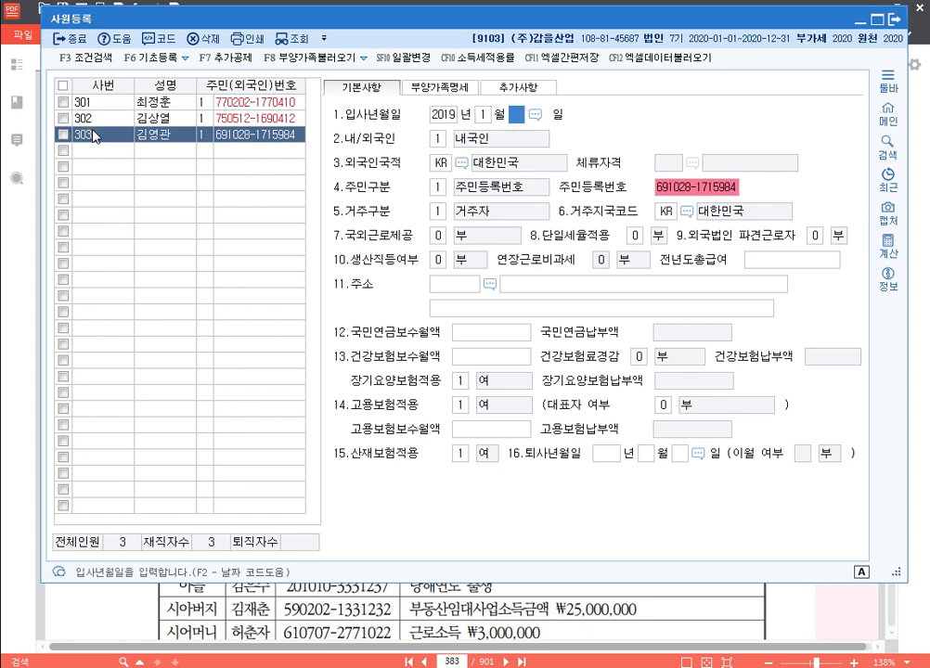
{"action": "key", "text": "Return"}
{"action": "key", "text": "Return"}
{"action": "key", "text": "Return"}
{"action": "key", "text": "Return"}
{"action": "key", "text": "Return"}
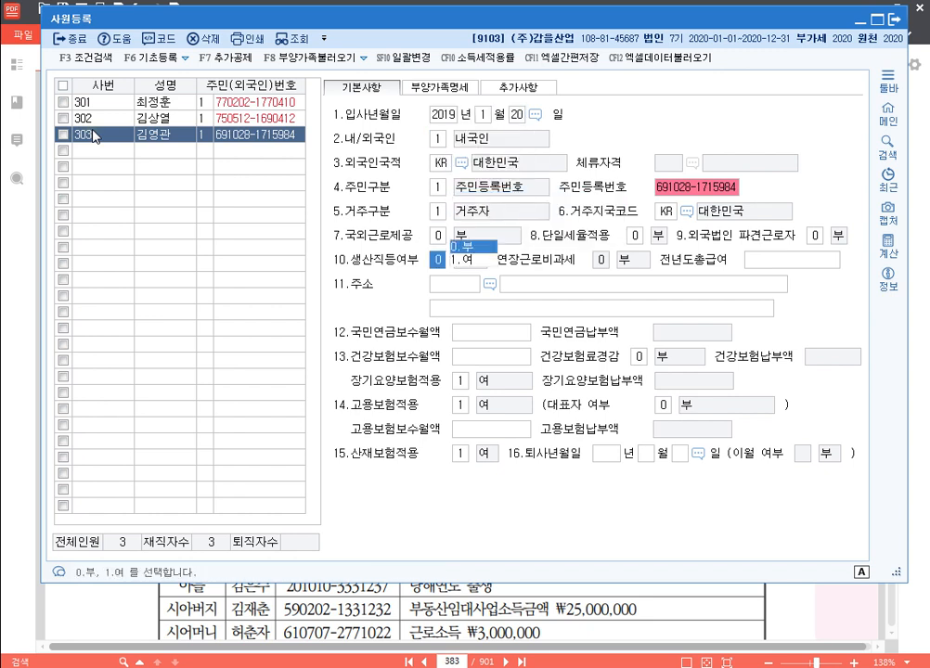
{"action": "type", "text": "1"}
{"action": "key", "text": "Return"}
{"action": "key", "text": "Return"}
{"action": "key", "text": "Return"}
{"action": "key", "text": "Return"}
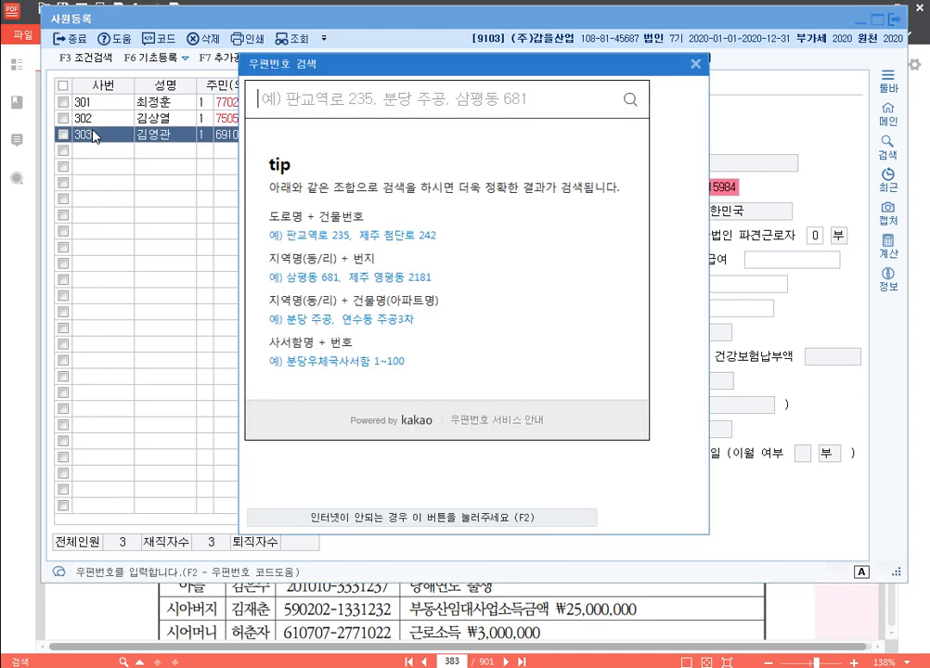
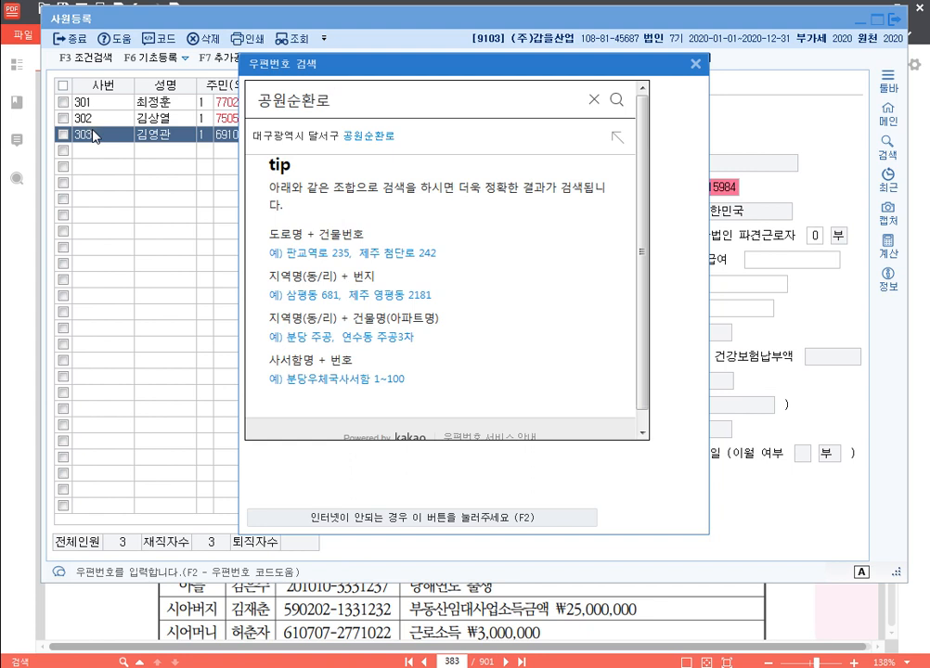
{"action": "key", "text": "Return"}
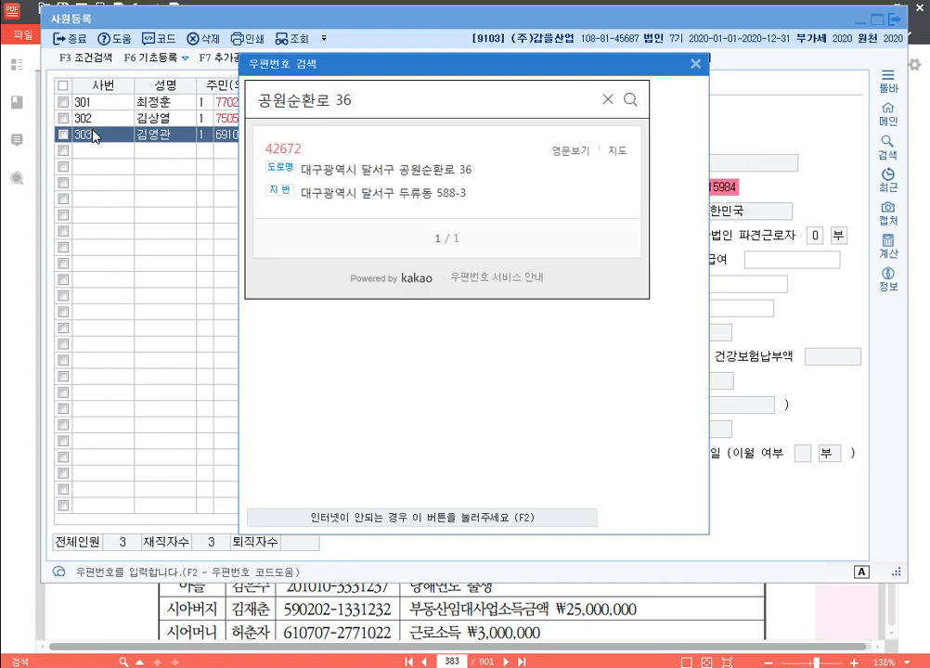
{"action": "left_click", "coordinate": [415, 173]}
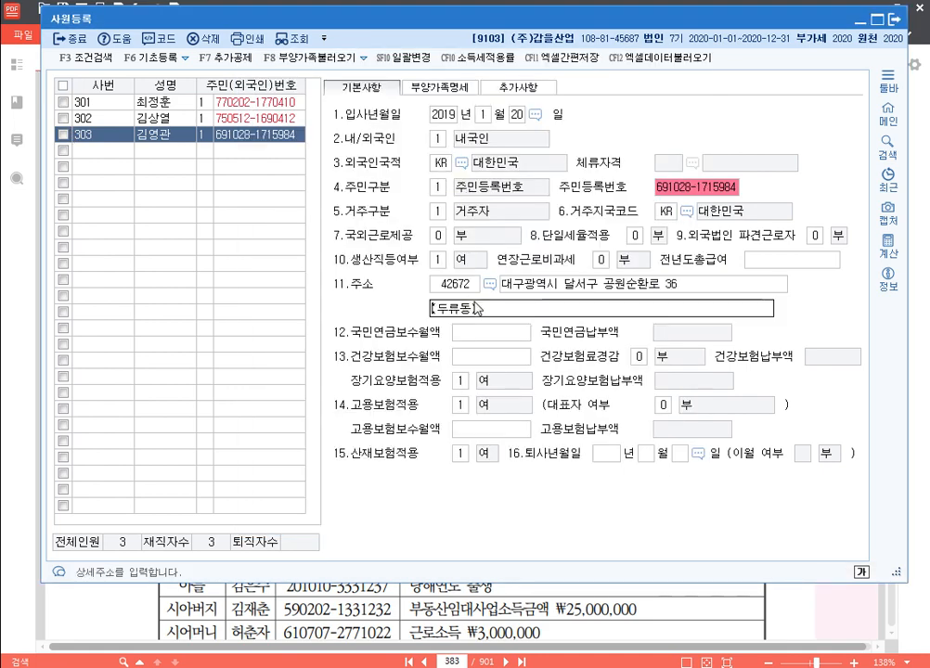
{"action": "key", "text": "Return"}
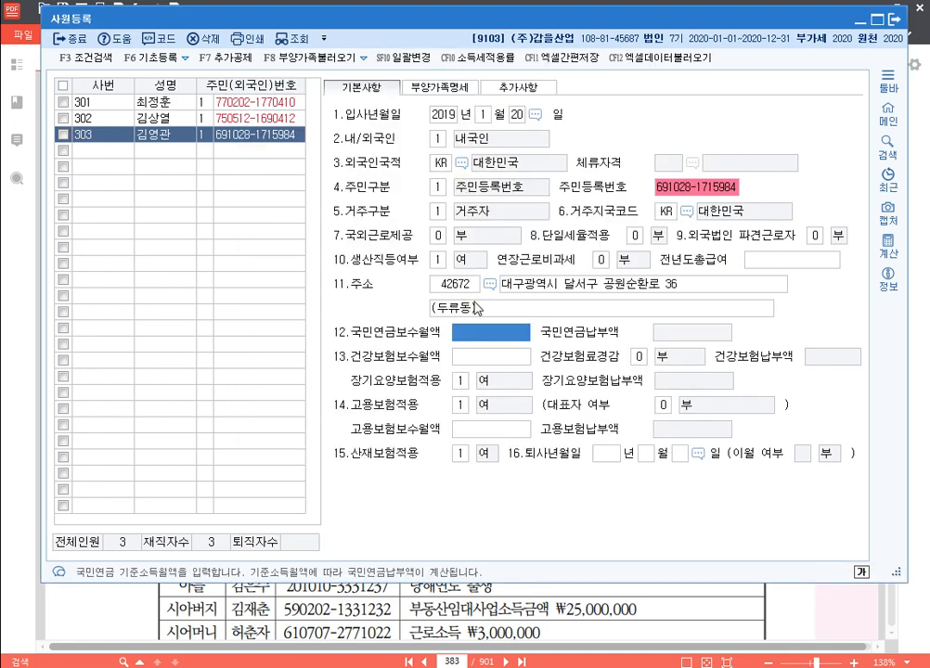
{"action": "type", "text": "2590000"}
{"action": "key", "text": "Return"}
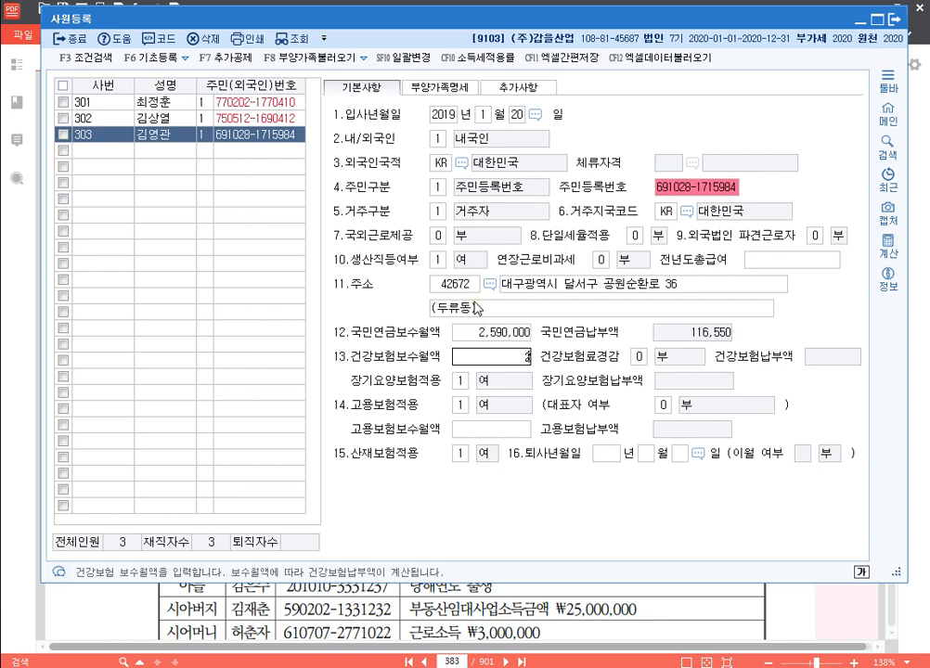
{"action": "type", "text": "2590000"}
{"action": "key", "text": "Return"}
{"action": "key", "text": "Return"}
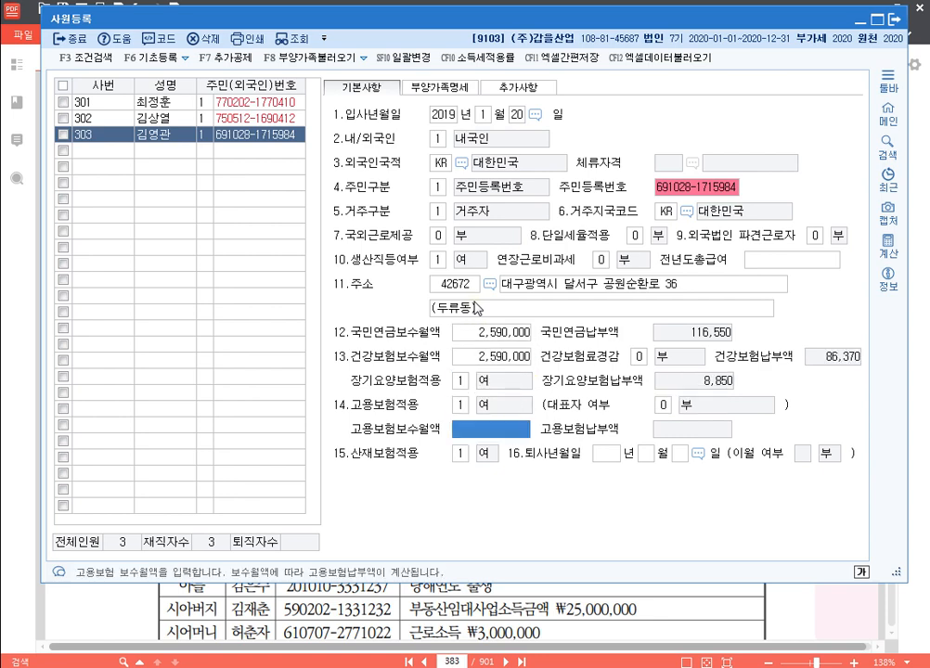
{"action": "type", "text": "2590000"}
{"action": "key", "text": "Return"}
{"action": "key", "text": "Return"}
{"action": "key", "text": "Return"}
{"action": "key", "text": "Return"}
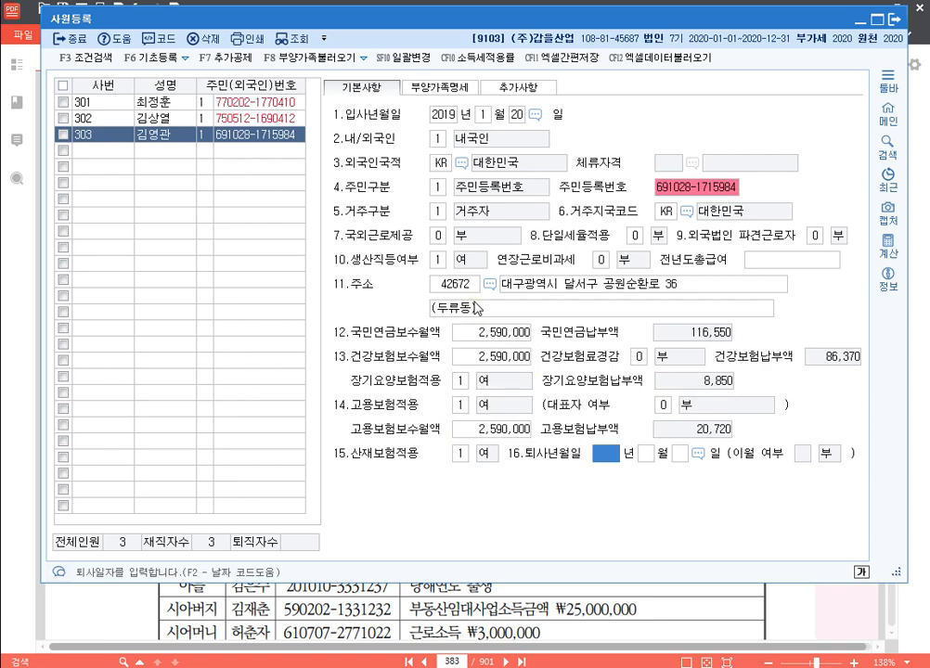
{"action": "key", "text": "Up"}
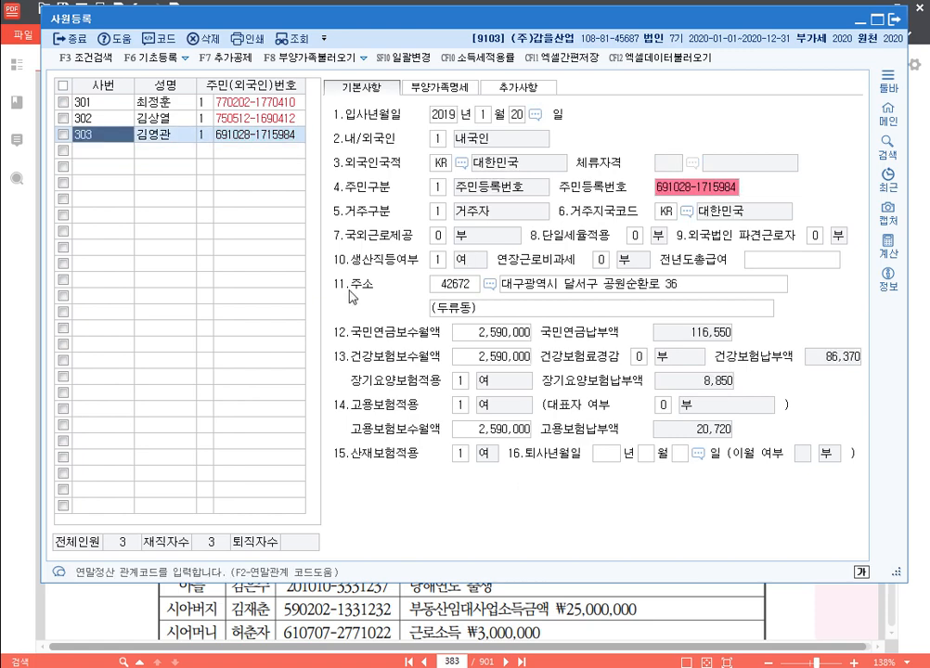
In 부양가족명세, add the 45-year-old spouse under code 3, excluded from basic deduction
{"action": "left_click", "coordinate": [458, 89]}
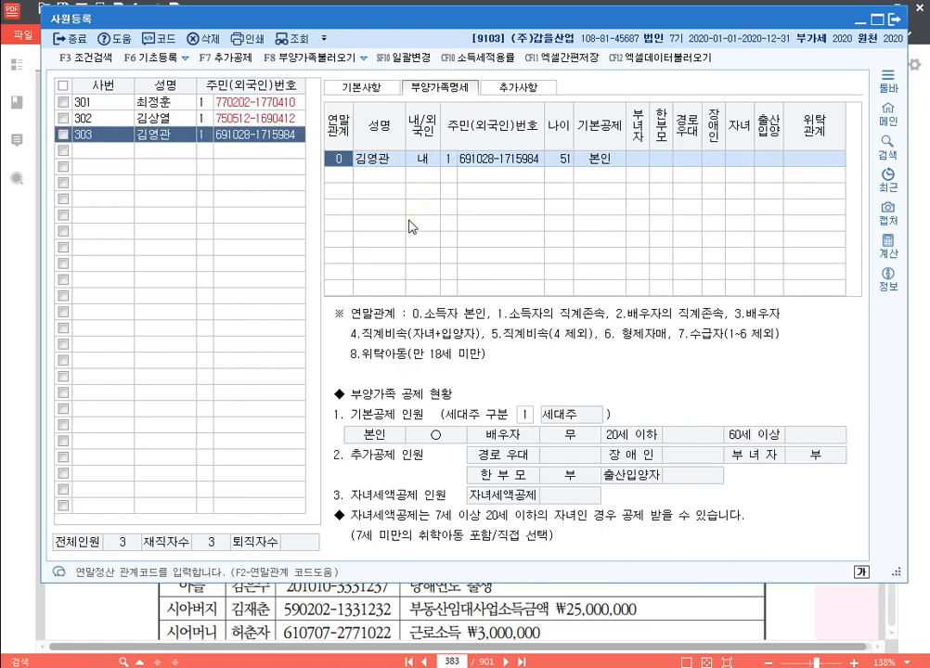
{"action": "left_click", "coordinate": [341, 175]}
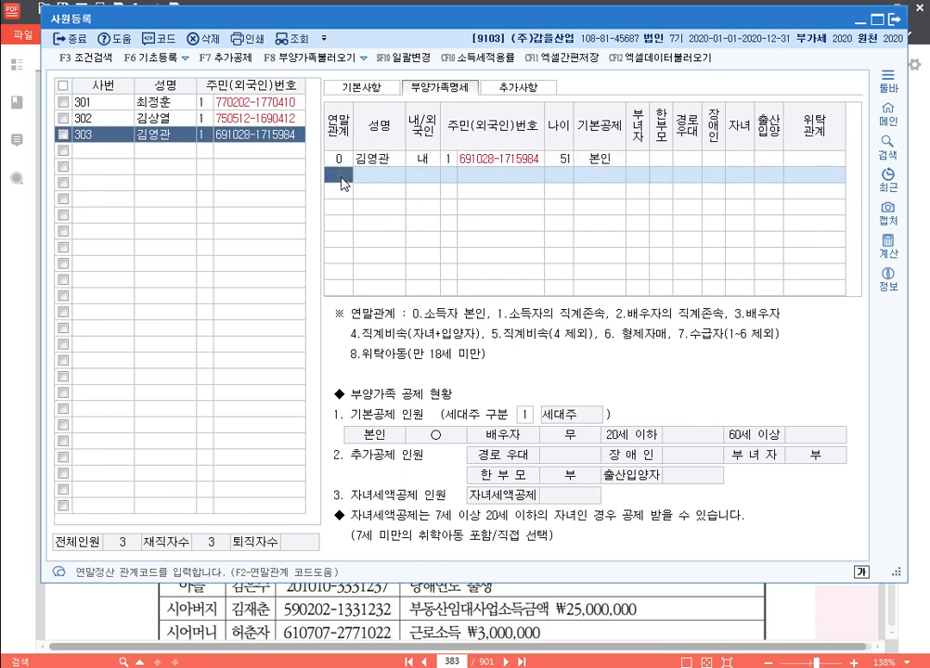
{"action": "type", "text": "3"}
{"action": "key", "text": "Return"}
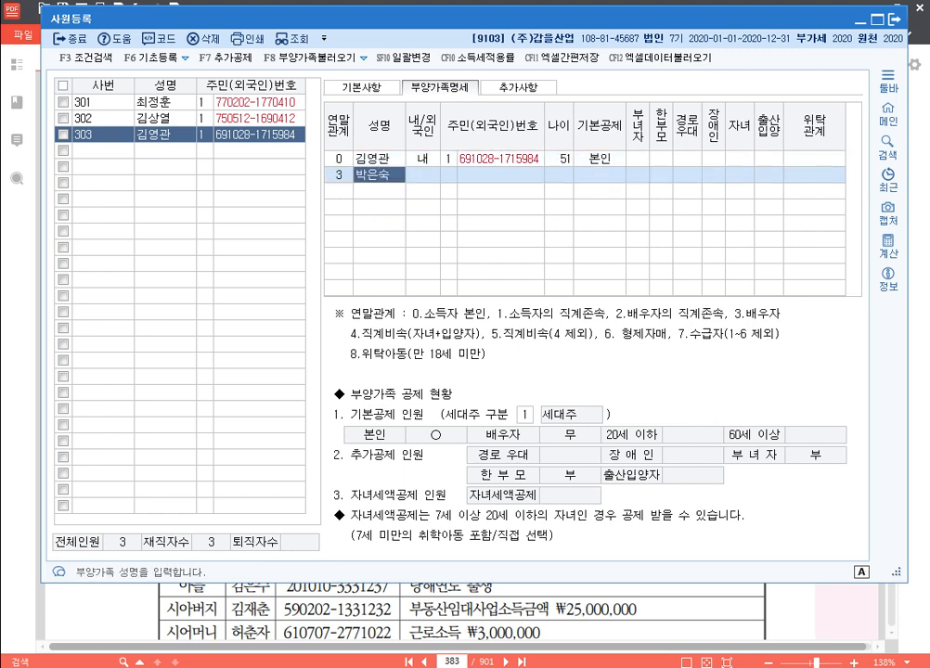
{"action": "key", "text": "Return"}
{"action": "key", "text": "Return"}
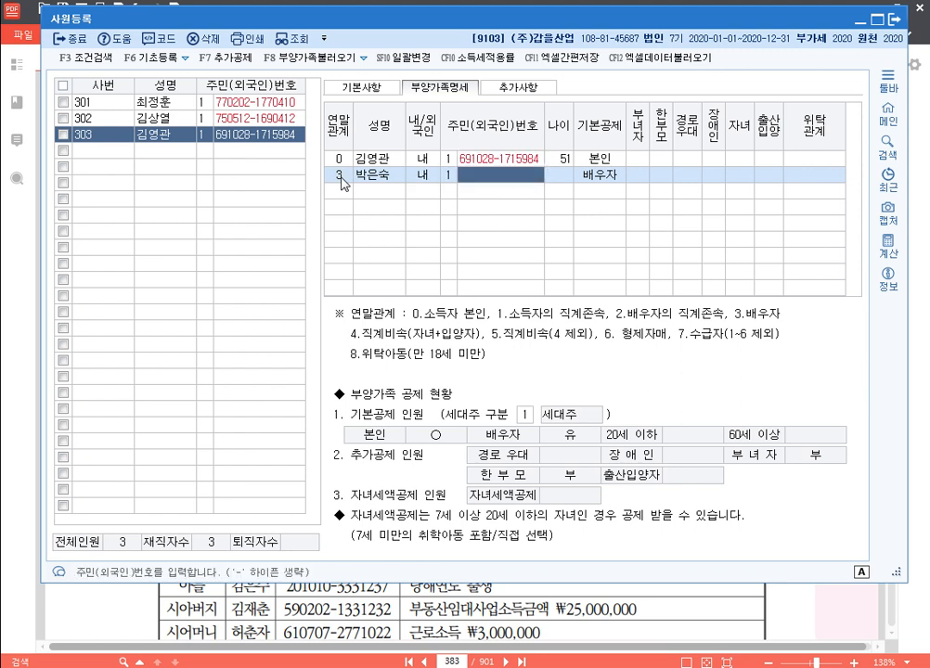
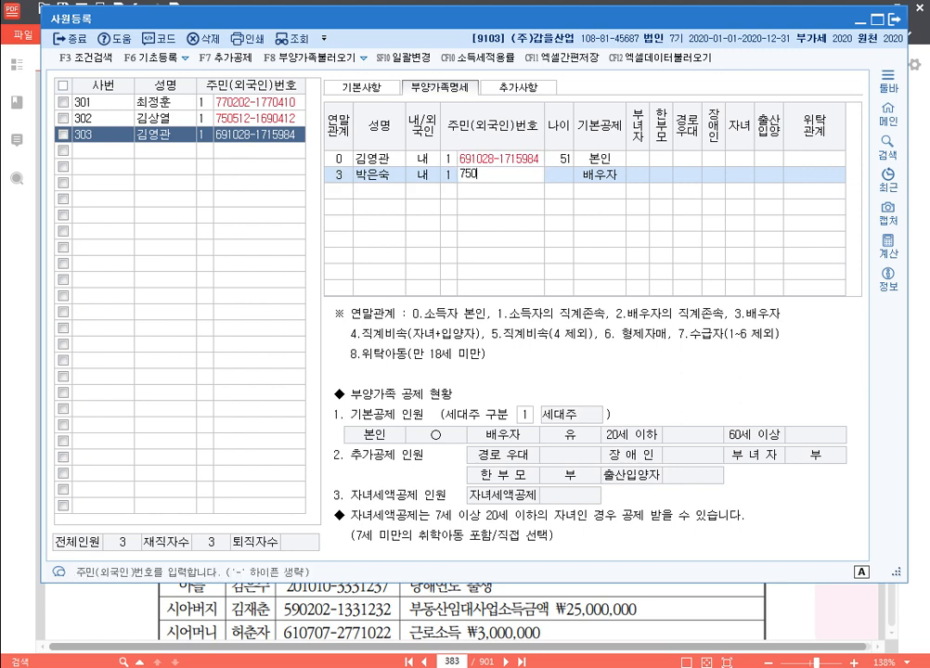
{"action": "key", "text": "Return"}
{"action": "type", "text": "0"}
{"action": "key", "text": "Return"}
{"action": "key", "text": "Return"}
{"action": "key", "text": "Return"}
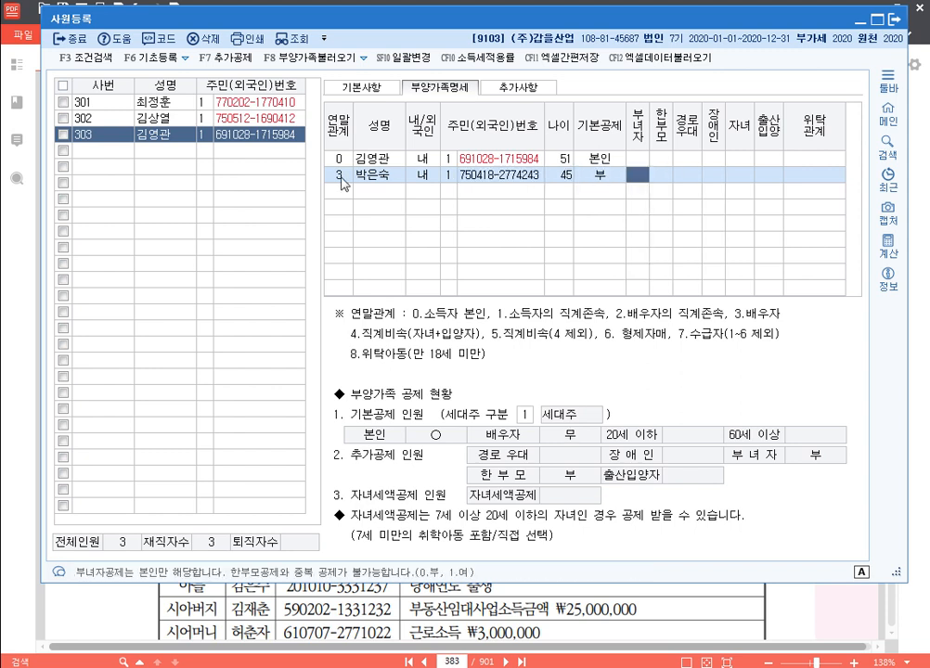
{"action": "key", "text": "Return"}
{"action": "key", "text": "Return"}
{"action": "key", "text": "Return"}
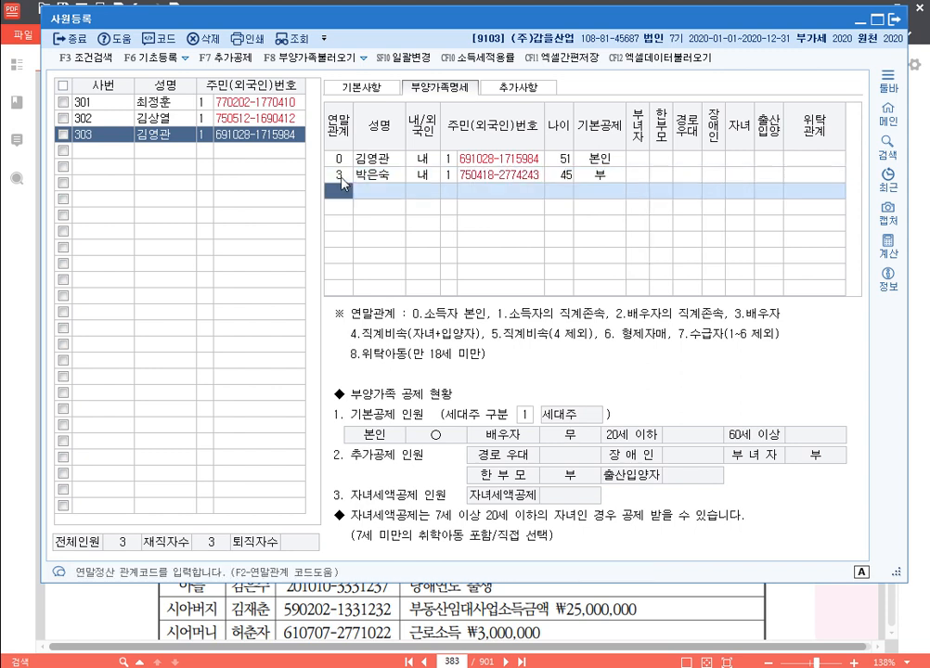
Add the 19-year-old elder daughter under code 4 as a 20세이하 child
{"action": "type", "text": "4"}
{"action": "key", "text": "Return"}
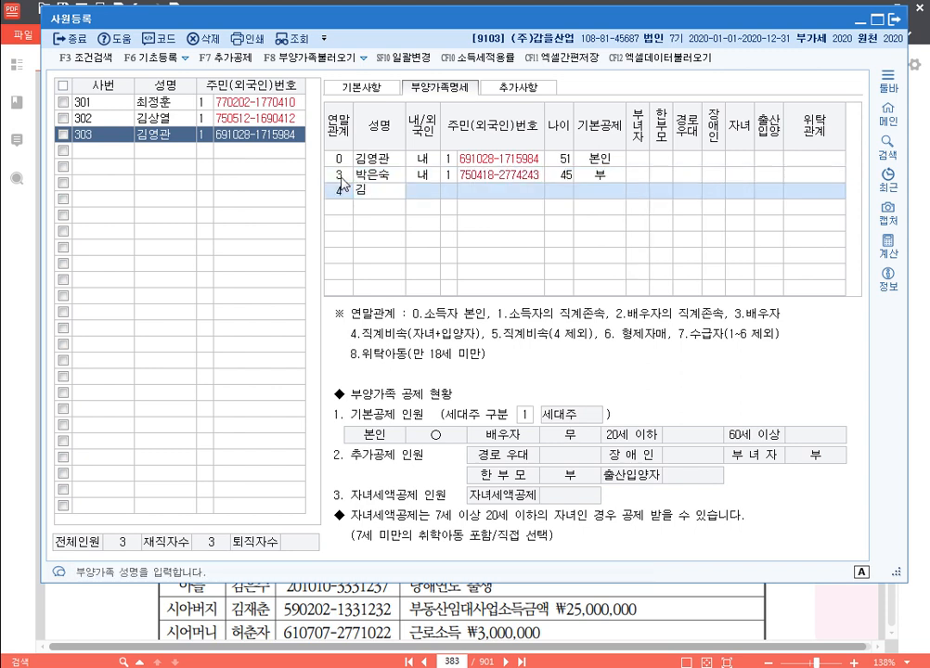
{"action": "key", "text": "Return"}
{"action": "key", "text": "Return"}
{"action": "key", "text": "Return"}
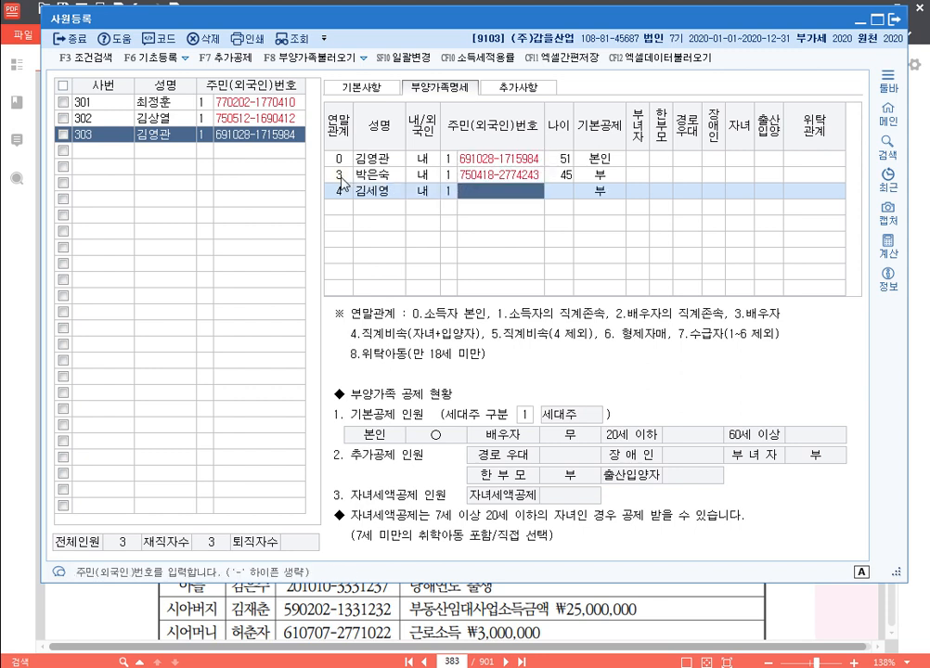
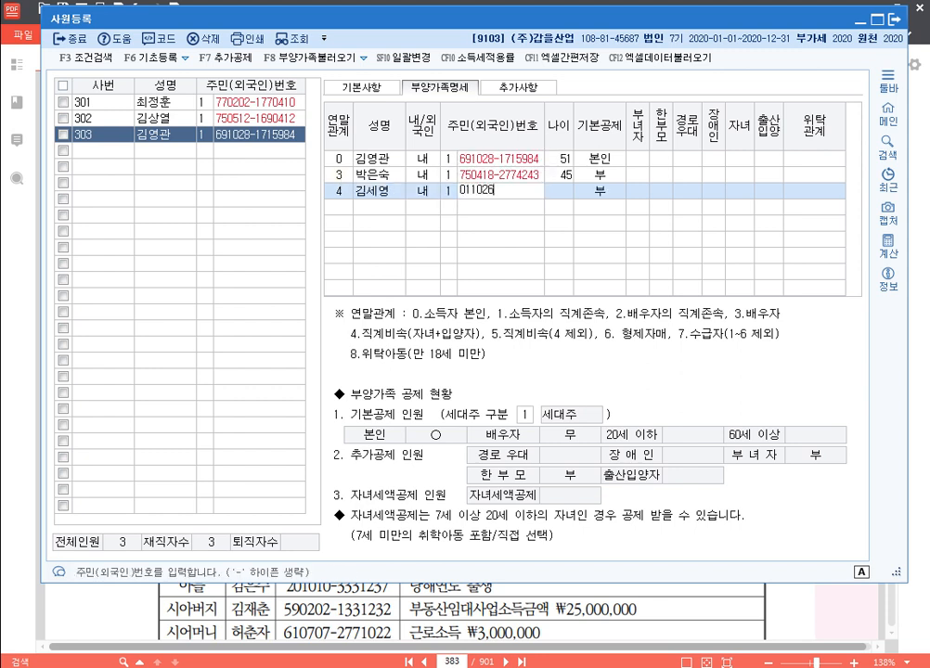
{"action": "key", "text": "Return"}
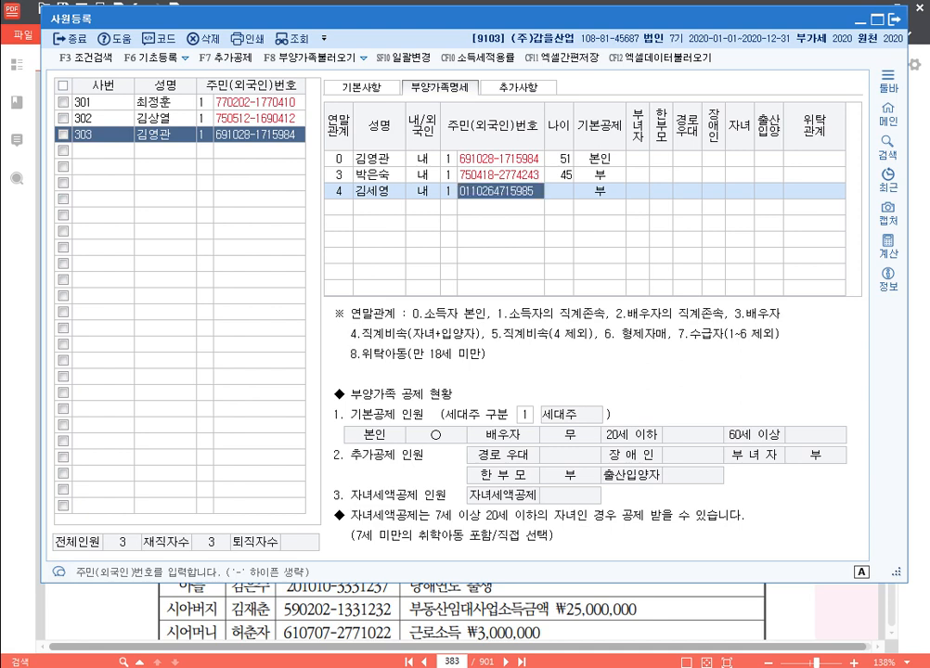
{"action": "key", "text": "Return"}
{"action": "key", "text": "Return"}
{"action": "key", "text": "Return"}
Add the 9-year-old second daughter under code 4, both daughters marked 자녀
{"action": "key", "text": "Return"}
{"action": "key", "text": "Return"}
{"action": "key", "text": "Return"}
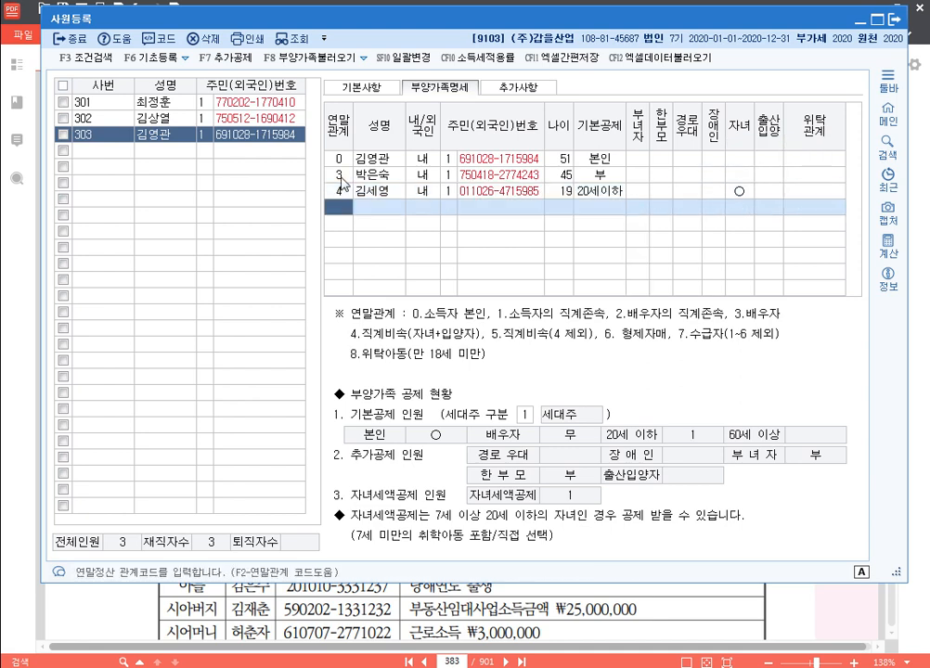
{"action": "type", "text": "4"}
{"action": "key", "text": "Return"}
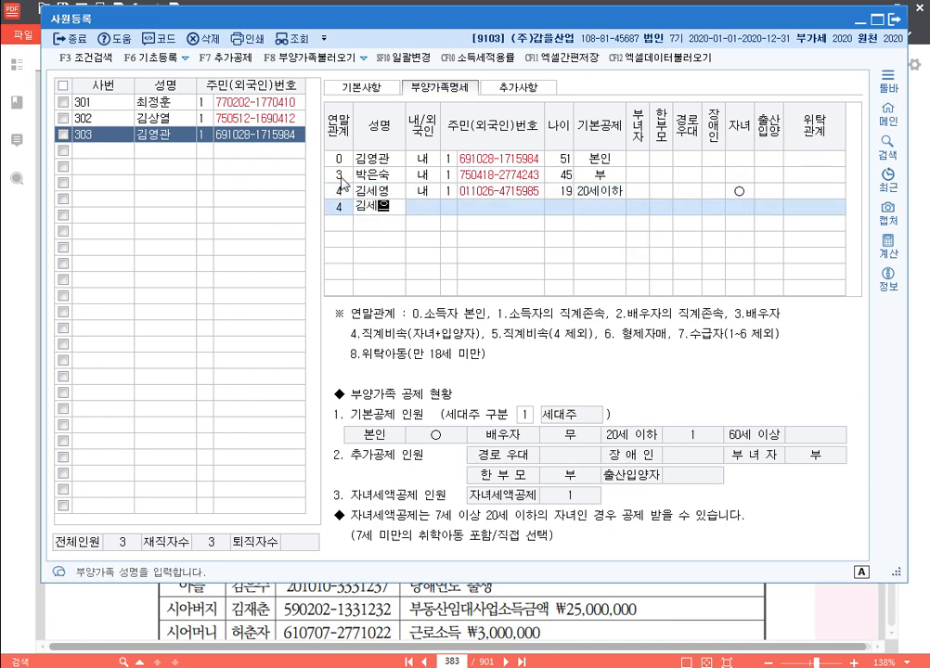
{"action": "key", "text": "Return"}
{"action": "key", "text": "Return"}
{"action": "key", "text": "Return"}
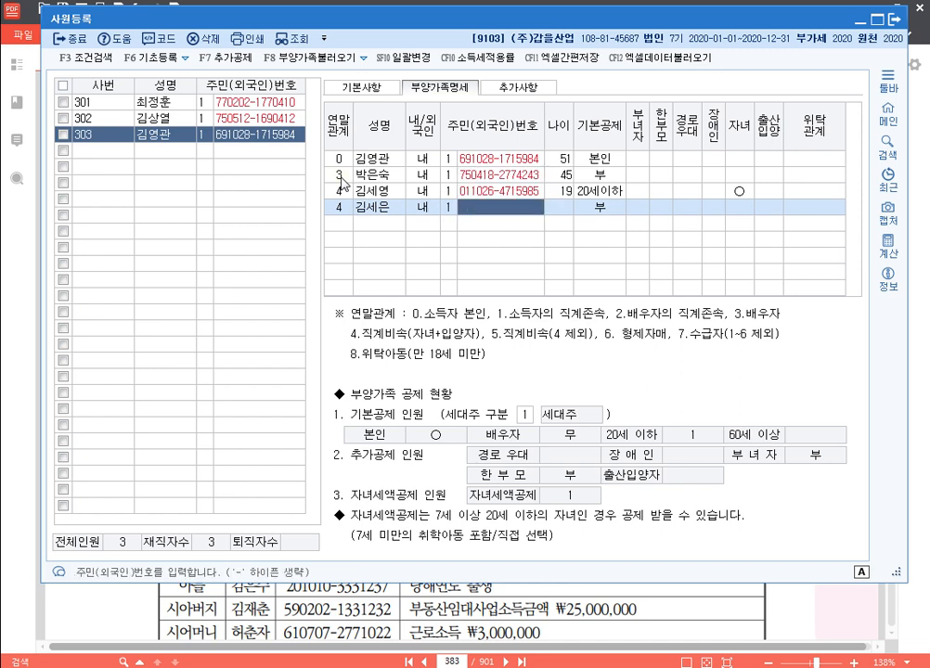
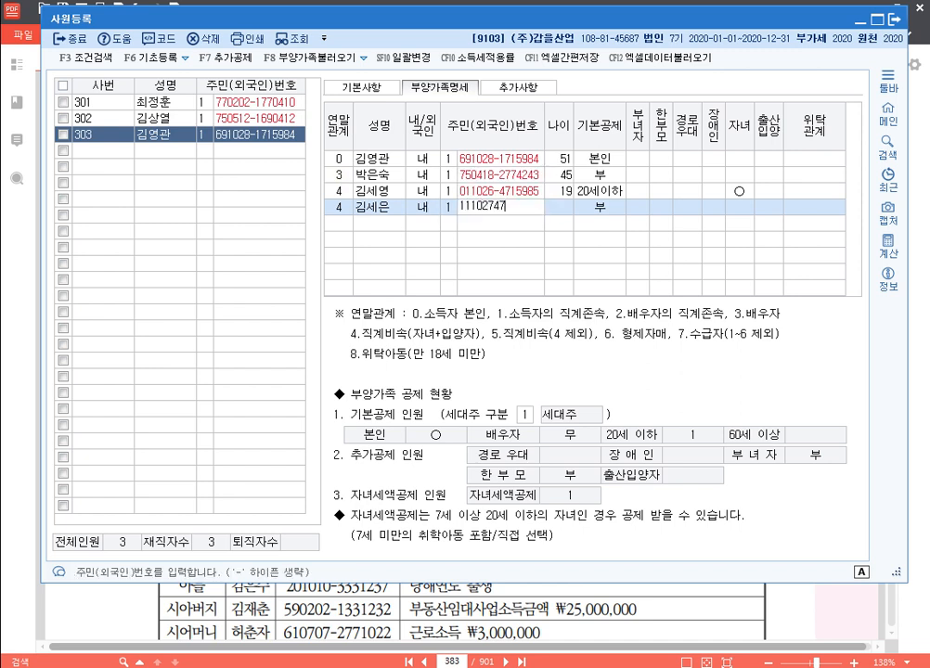
{"action": "key", "text": "Return"}
{"action": "key", "text": "Return"}
{"action": "key", "text": "Return"}
{"action": "key", "text": "Return"}
{"action": "key", "text": "Return"}
{"action": "key", "text": "Return"}
{"action": "key", "text": "Return"}
{"action": "key", "text": "Return"}
{"action": "key", "text": "Return"}
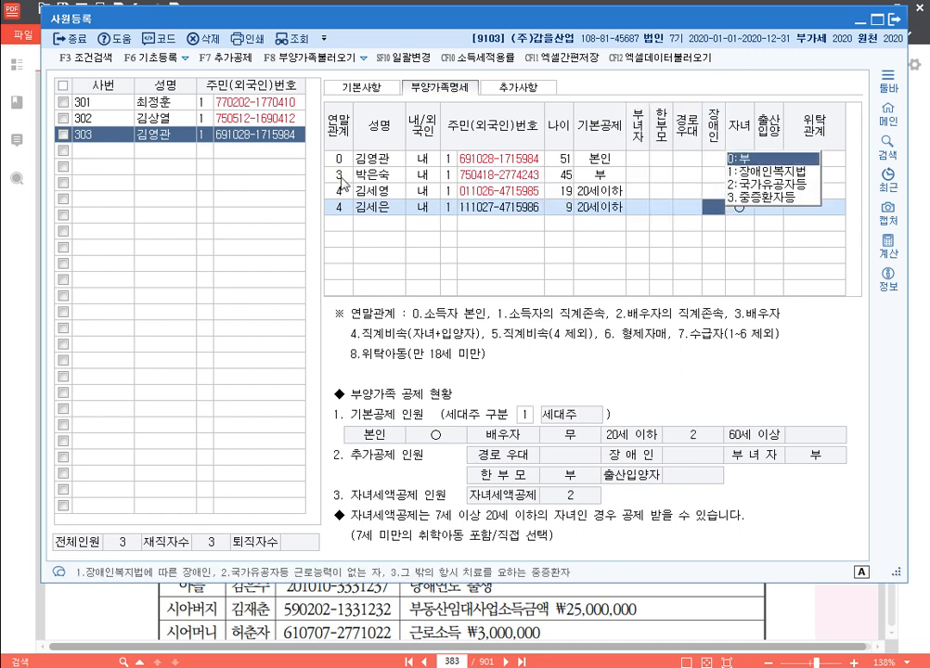
{"action": "type", "text": "4"}
{"action": "key", "text": "Return"}
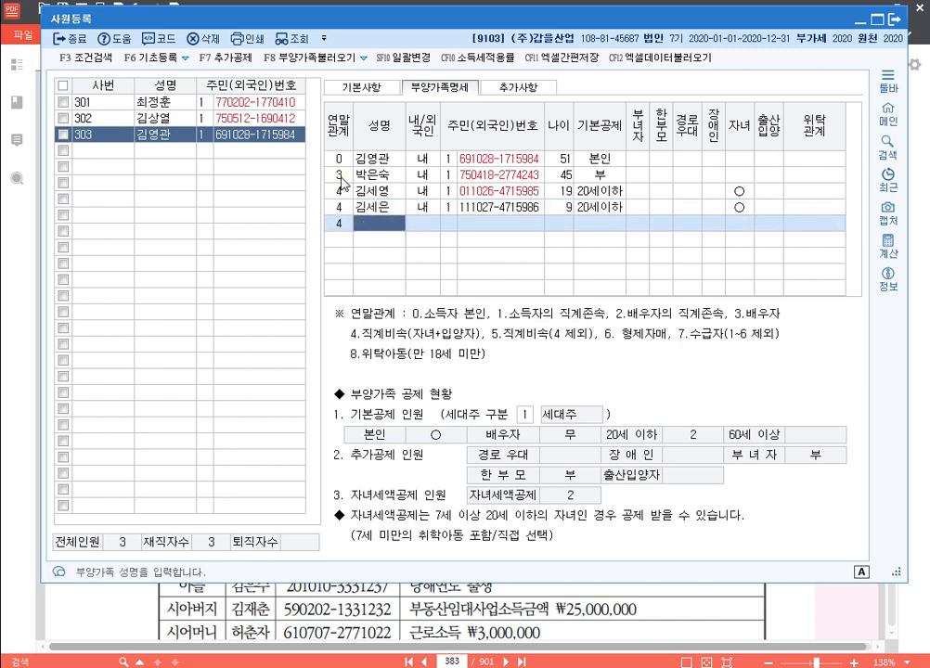
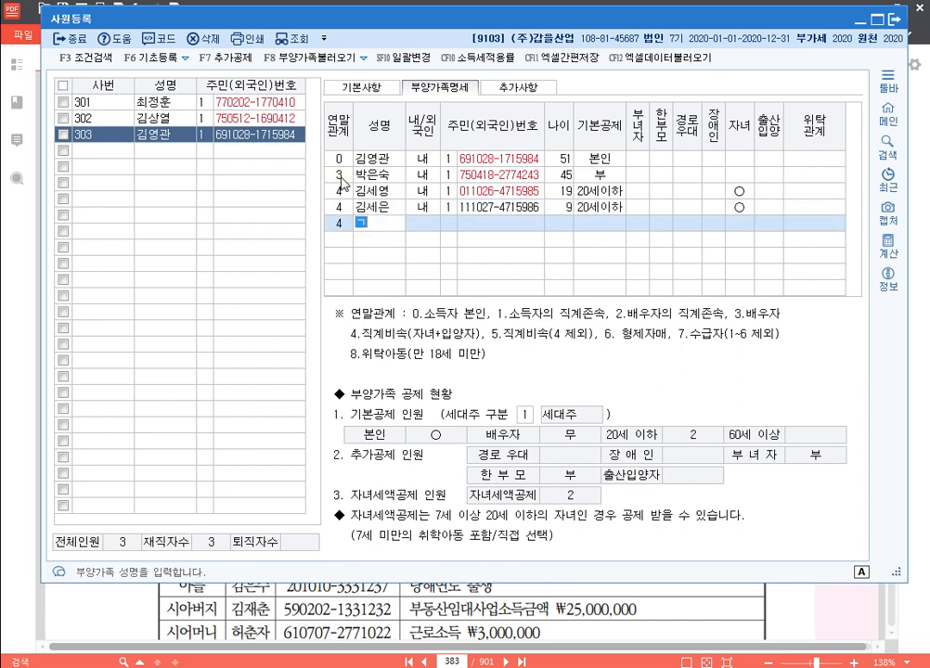
Add the 5-year-old son and 2-year-old youngest daughter as code-4 dependents under 20
{"action": "key", "text": "Return"}
{"action": "key", "text": "Return"}
{"action": "key", "text": "Return"}
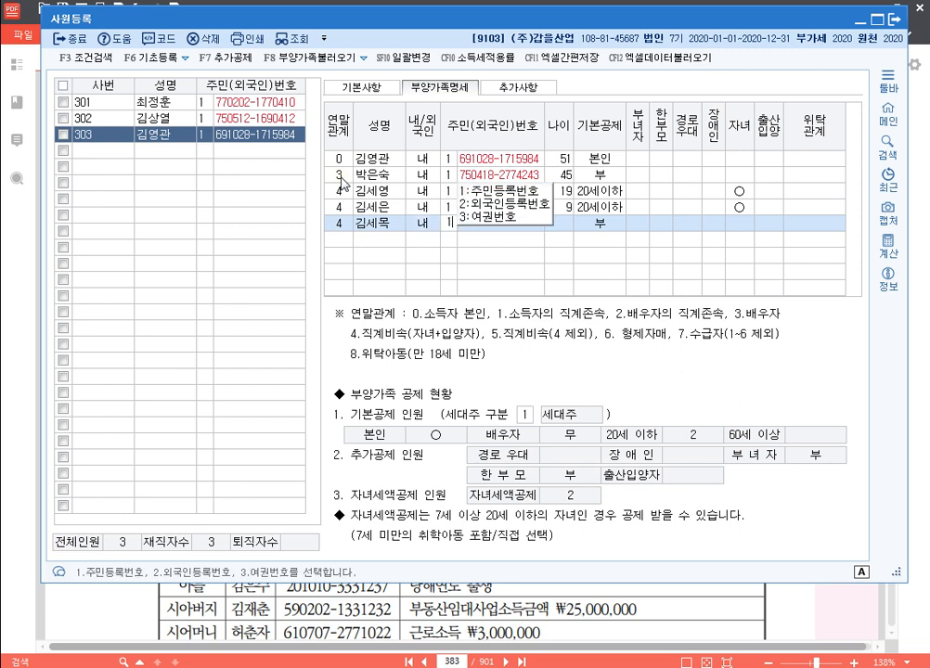
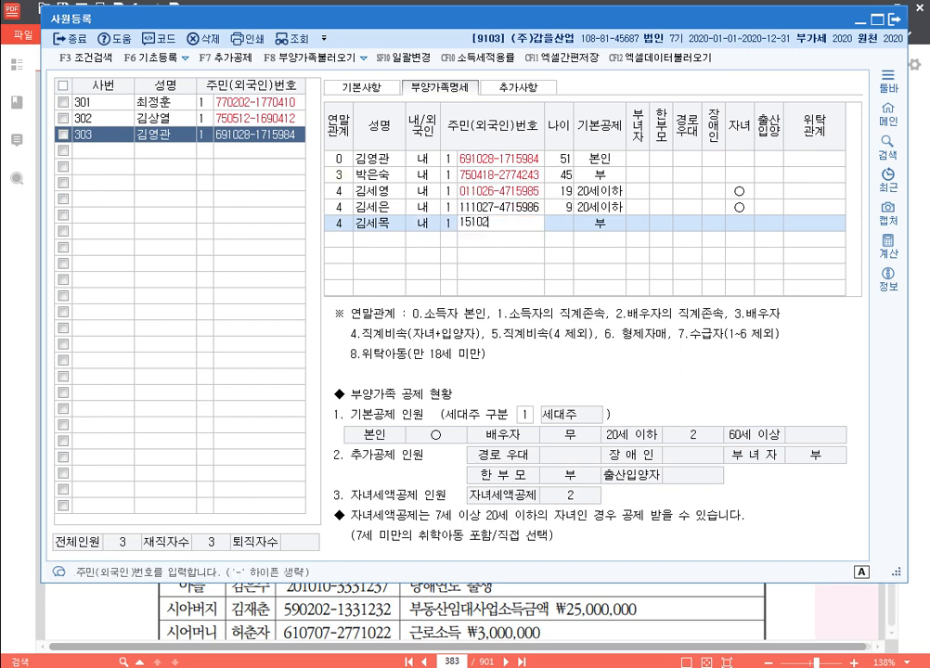
{"action": "key", "text": "Return"}
{"action": "key", "text": "Return"}
{"action": "key", "text": "Return"}
{"action": "key", "text": "Return"}
{"action": "key", "text": "Return"}
{"action": "key", "text": "Return"}
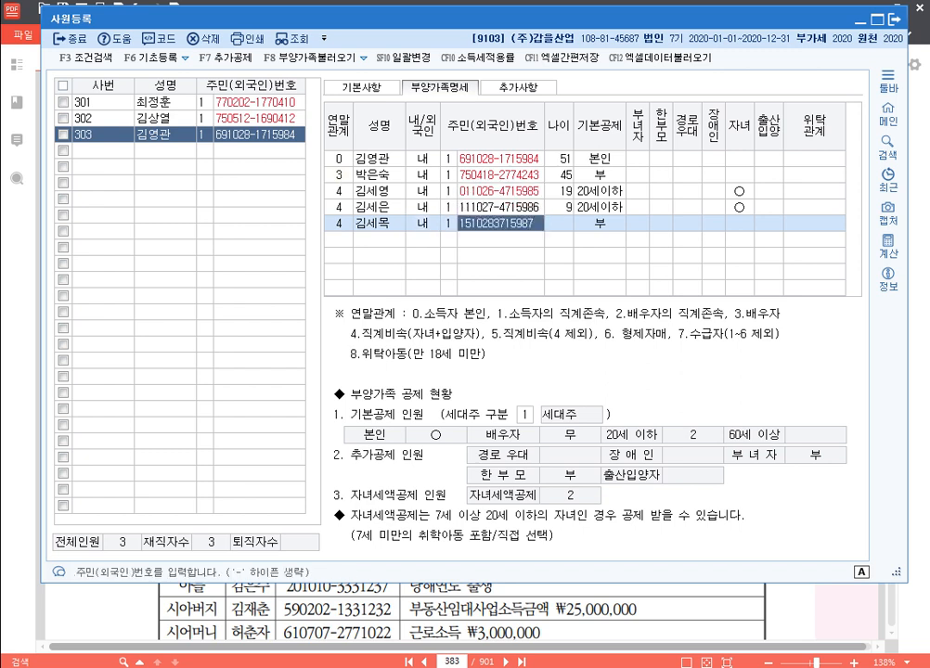
{"action": "key", "text": "Return"}
{"action": "key", "text": "Return"}
{"action": "key", "text": "Return"}
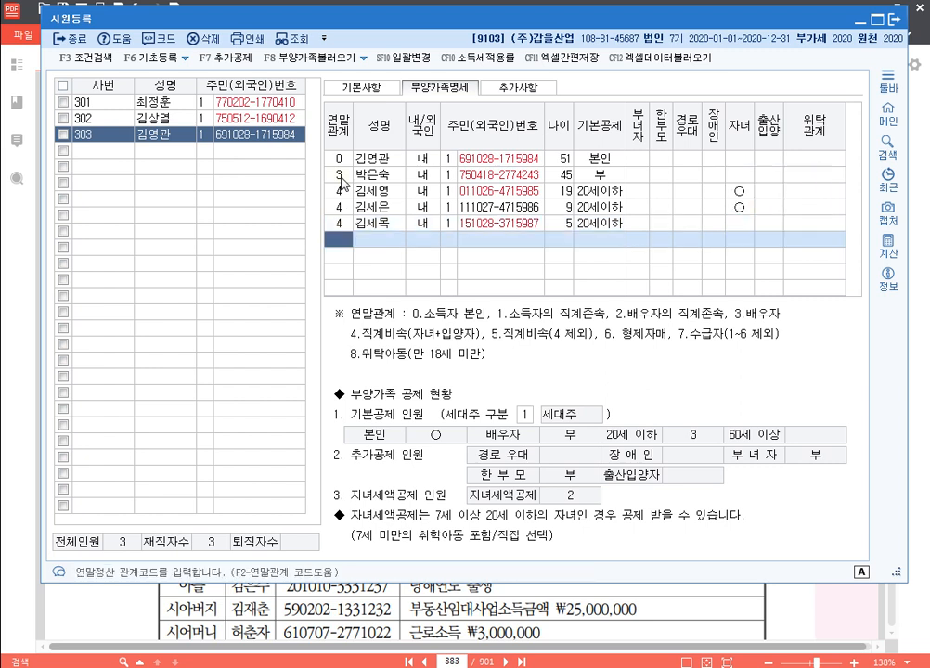
{"action": "type", "text": "4"}
{"action": "key", "text": "Return"}
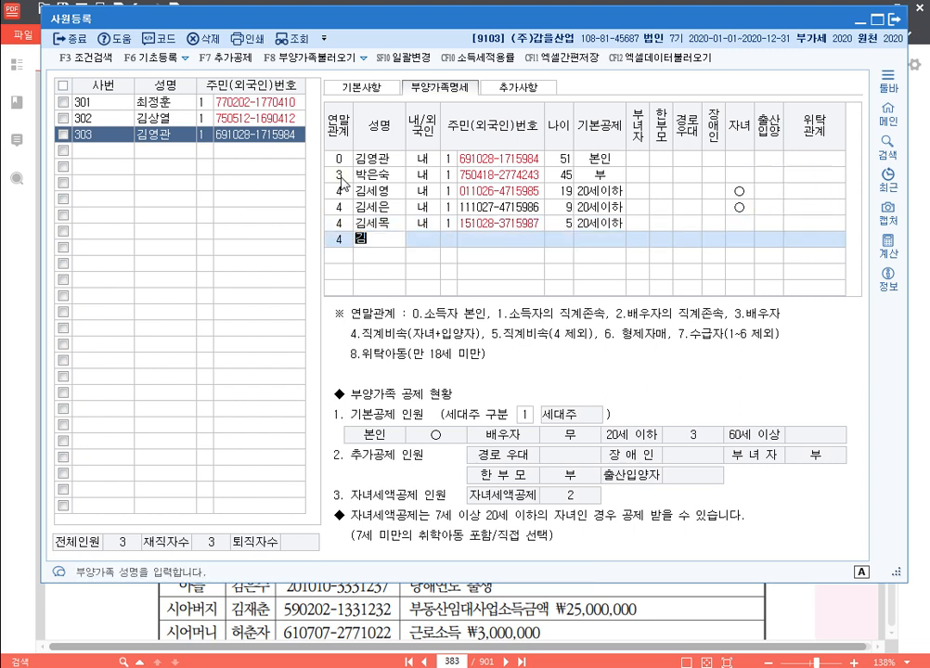
{"action": "key", "text": "Return"}
{"action": "key", "text": "Return"}
{"action": "key", "text": "Return"}
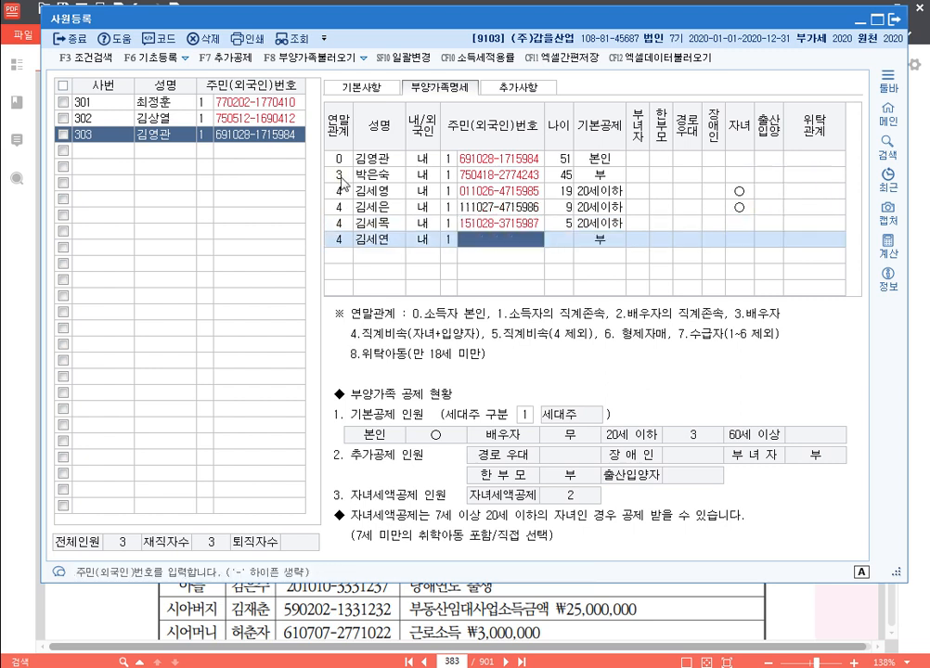
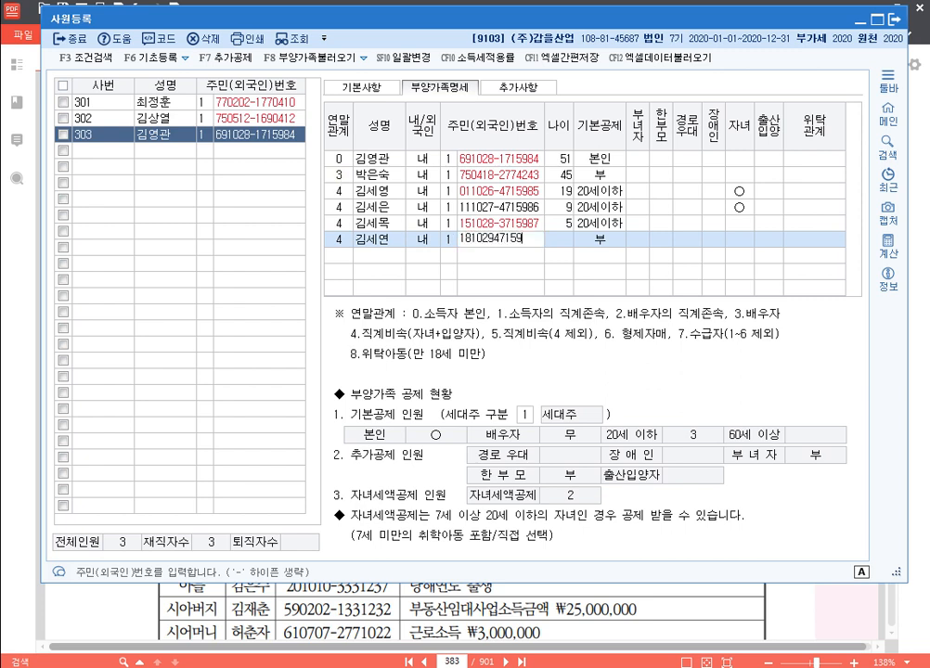
{"action": "key", "text": "Return"}
{"action": "key", "text": "Return"}
{"action": "key", "text": "Return"}
{"action": "key", "text": "Return"}
{"action": "key", "text": "Return"}
{"action": "key", "text": "Return"}
{"action": "key", "text": "Return"}
{"action": "key", "text": "Return"}
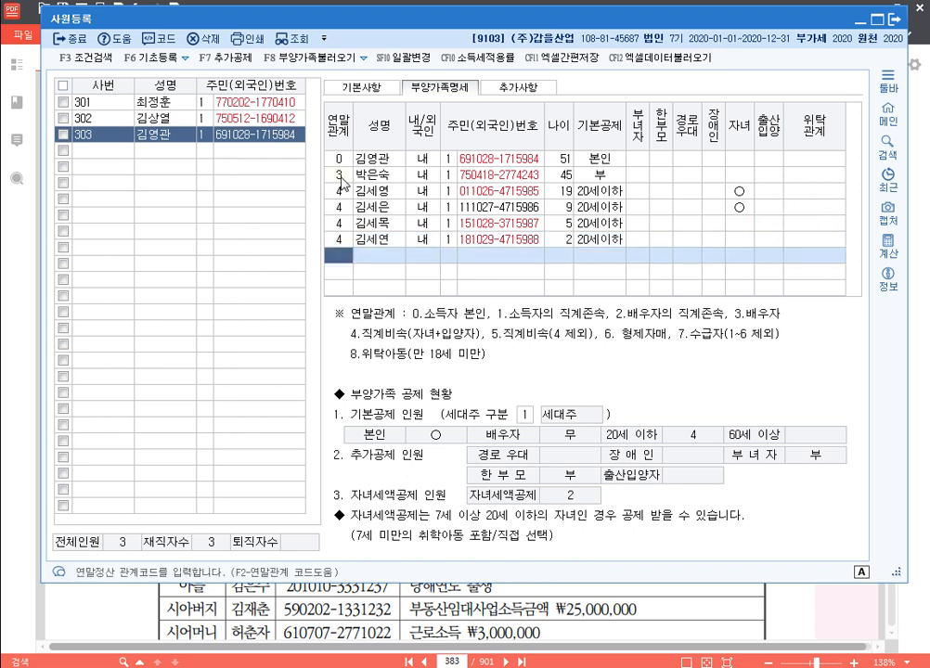
Add the 71-year-old mother under code 1, claimed 60세이상 with 경로우대
{"action": "type", "text": "1"}
{"action": "key", "text": "Return"}
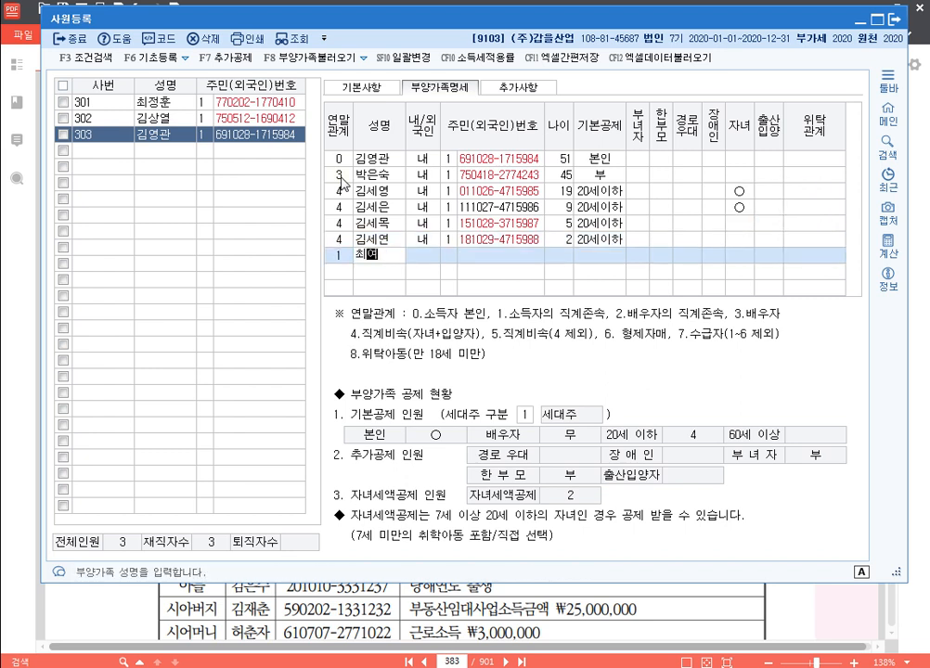
{"action": "key", "text": "Return"}
{"action": "key", "text": "Return"}
{"action": "key", "text": "Return"}
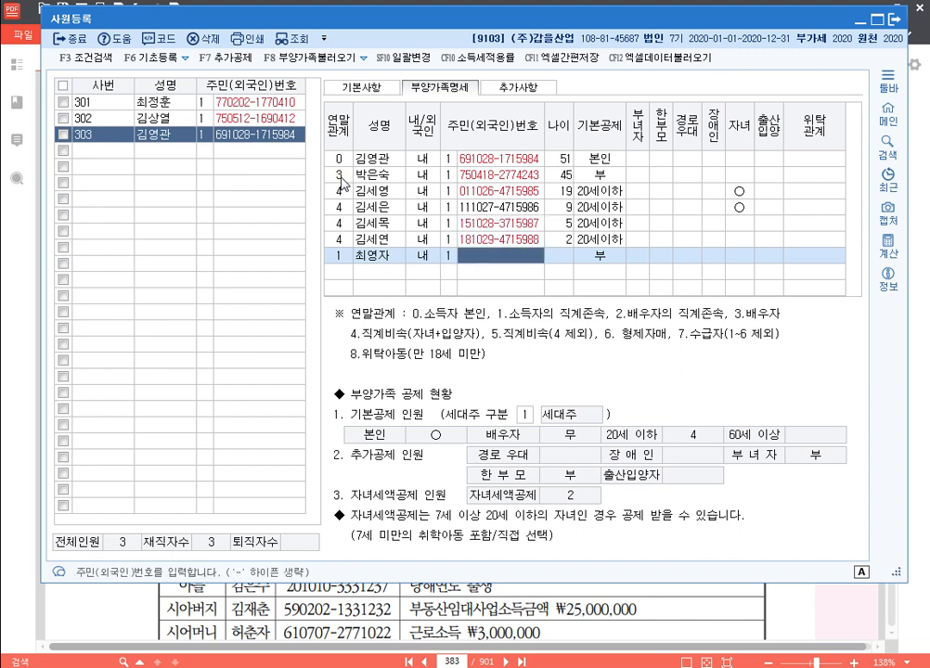
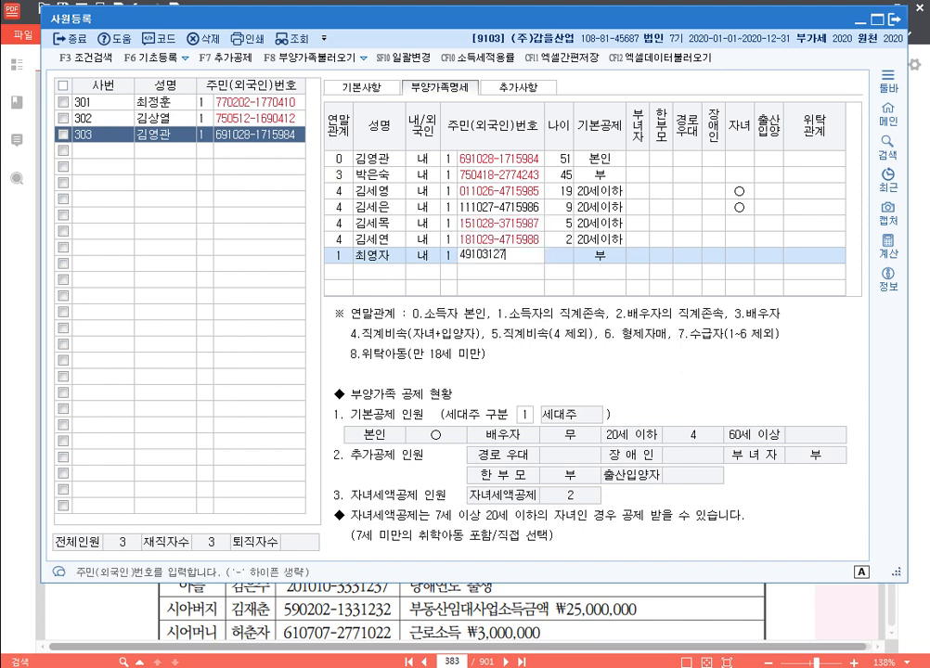
{"action": "key", "text": "Return"}
{"action": "key", "text": "Return"}
{"action": "key", "text": "Return"}
{"action": "key", "text": "Return"}
{"action": "key", "text": "Return"}
{"action": "key", "text": "Return"}
{"action": "key", "text": "Return"}
{"action": "key", "text": "Return"}
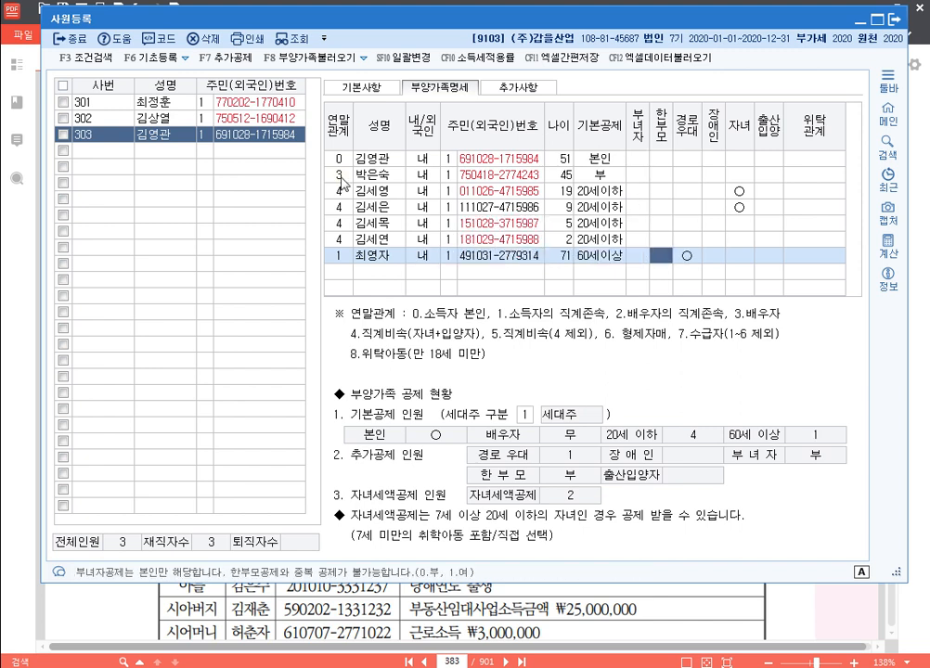
{"action": "key", "text": "Return"}
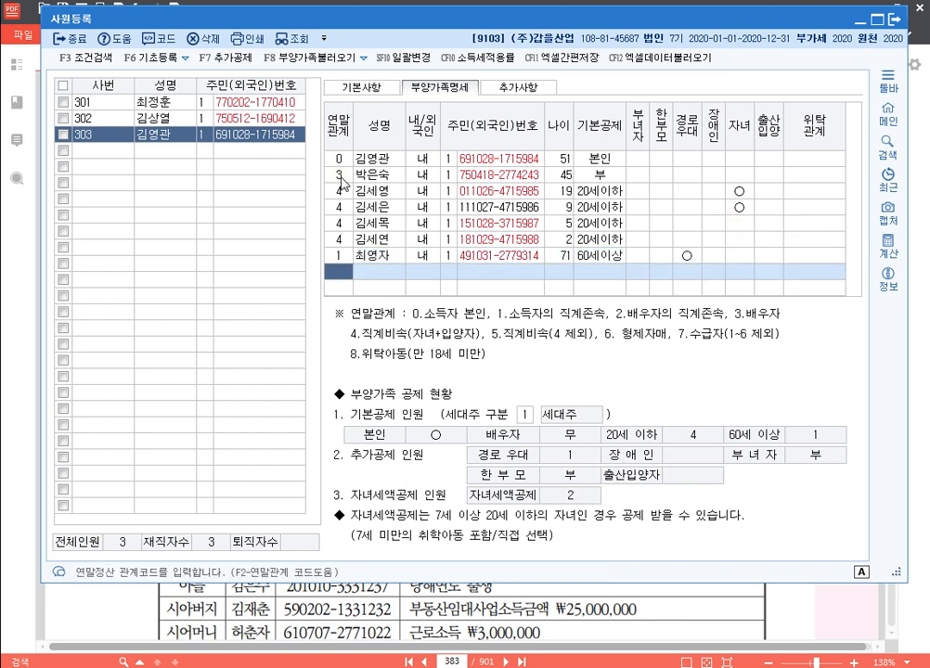
{"action": "key", "text": "Up"}
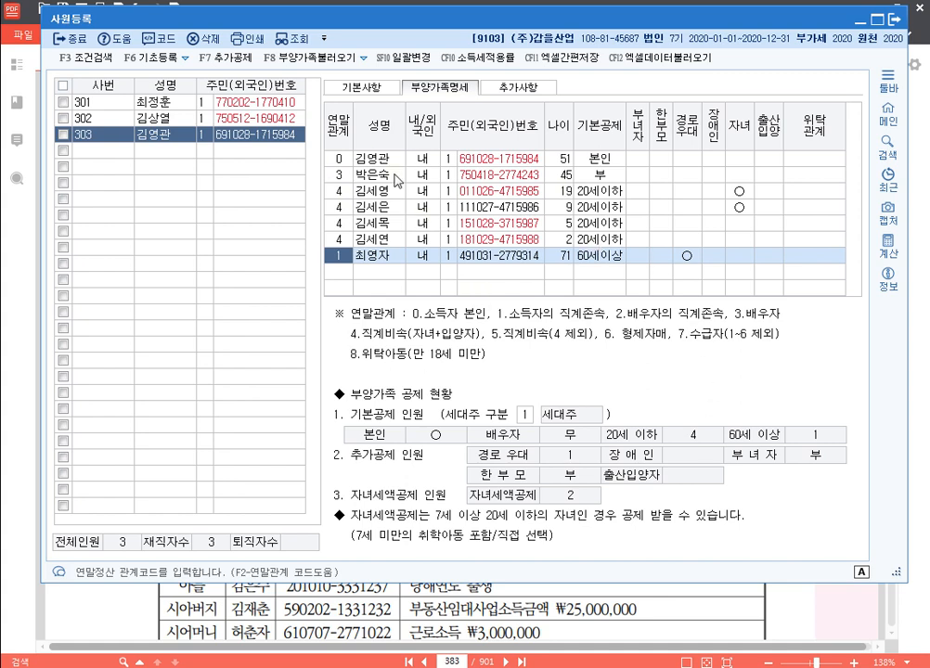
On the 기본사항 tab, select the empty row below 303, then bring 알PDF forward
{"action": "left_click", "coordinate": [364, 87]}
{"action": "left_click", "coordinate": [103, 150]}
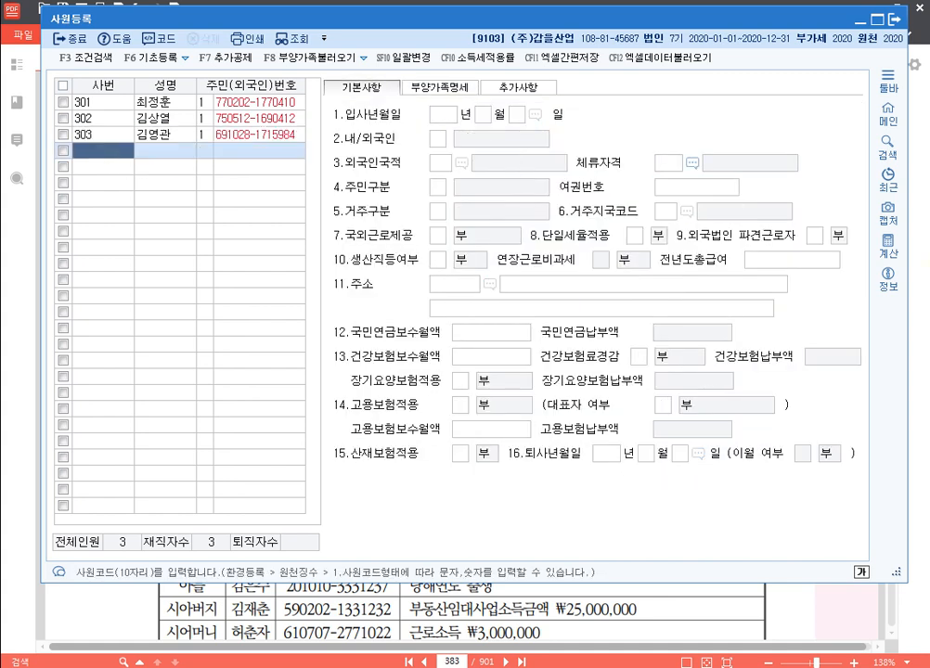
{"action": "left_click", "coordinate": [924, 300]}
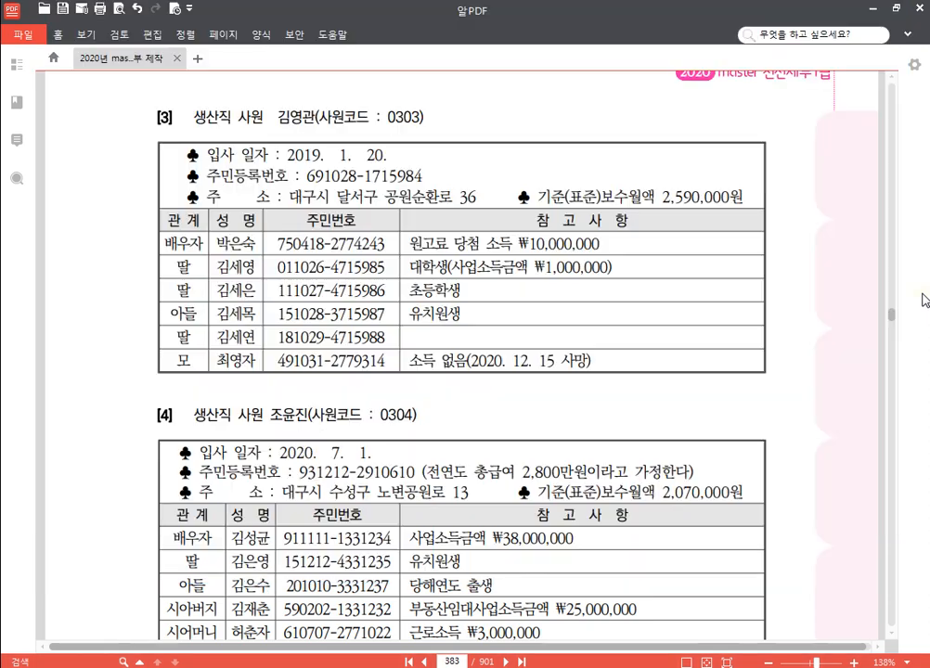
Scroll to employee 0304's section and highlight the resident number's first digit after the hyphen
{"action": "scroll", "coordinate": [388, 284], "scroll_direction": "down", "scroll_amount": 3}
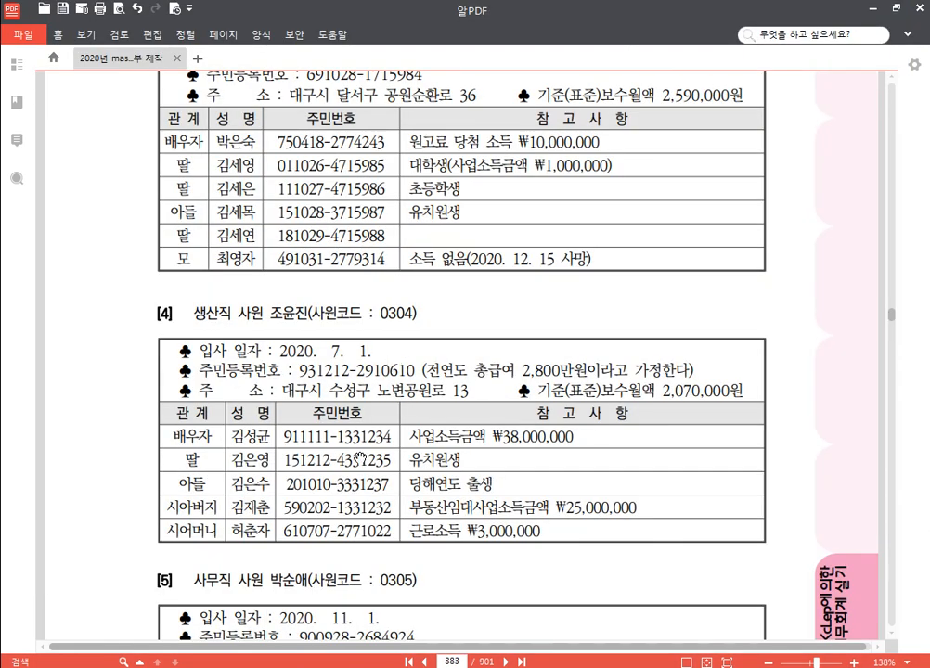
{"action": "scroll", "coordinate": [166, 461], "scroll_direction": "down", "scroll_amount": 3}
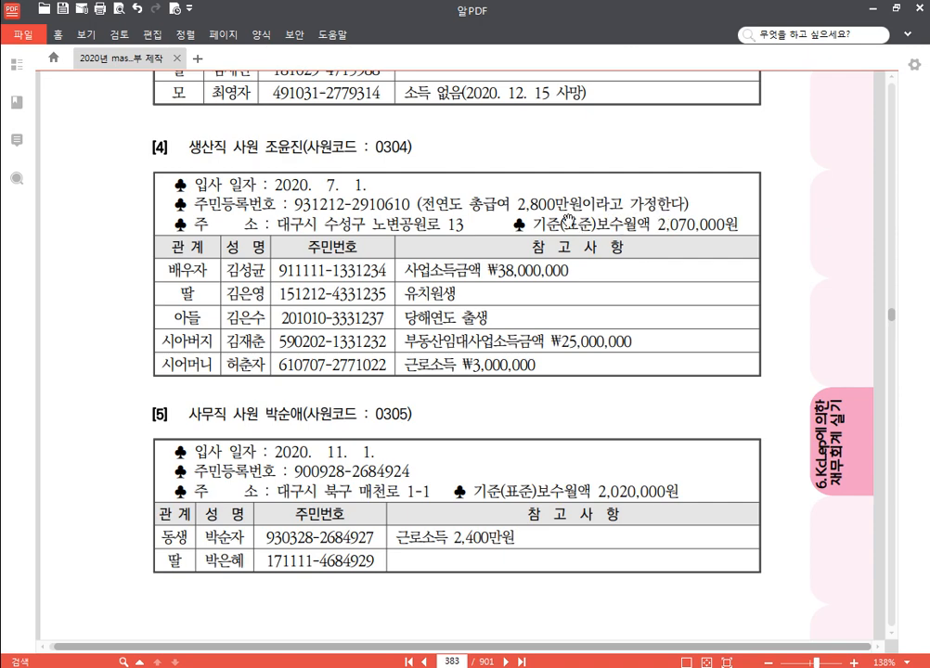
{"action": "scroll", "coordinate": [396, 237], "scroll_direction": "up", "scroll_amount": 4}
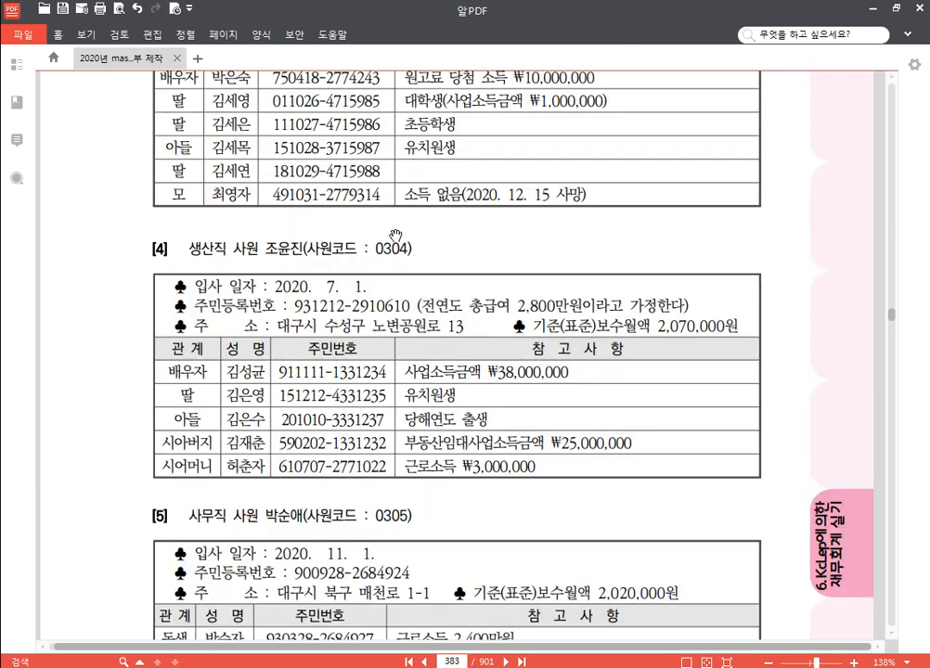
{"action": "scroll", "coordinate": [418, 240], "scroll_direction": "down", "scroll_amount": 4}
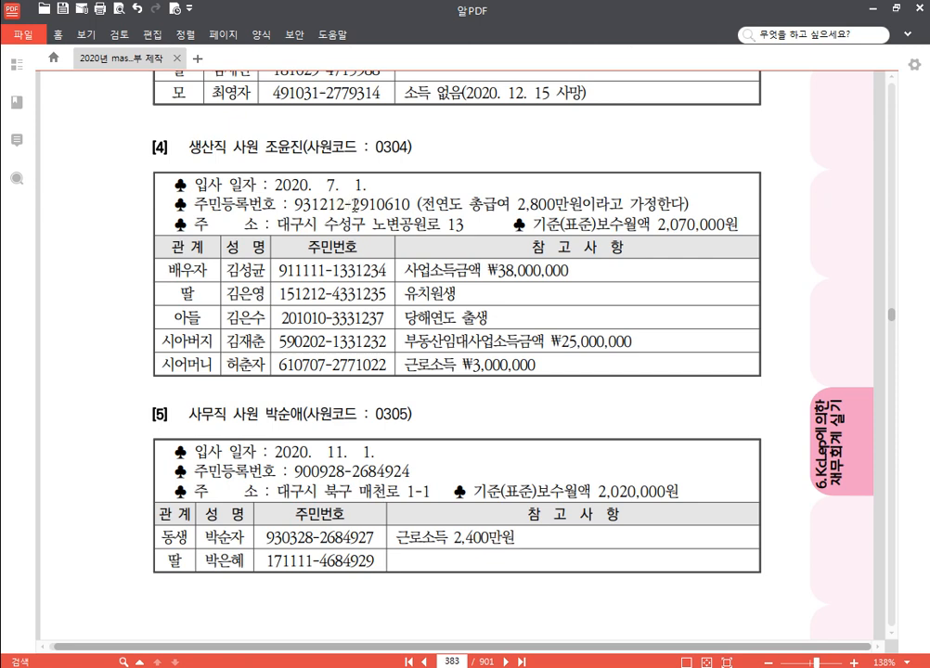
{"action": "left_click_drag", "start_coordinate": [352, 206], "coordinate": [361, 206]}
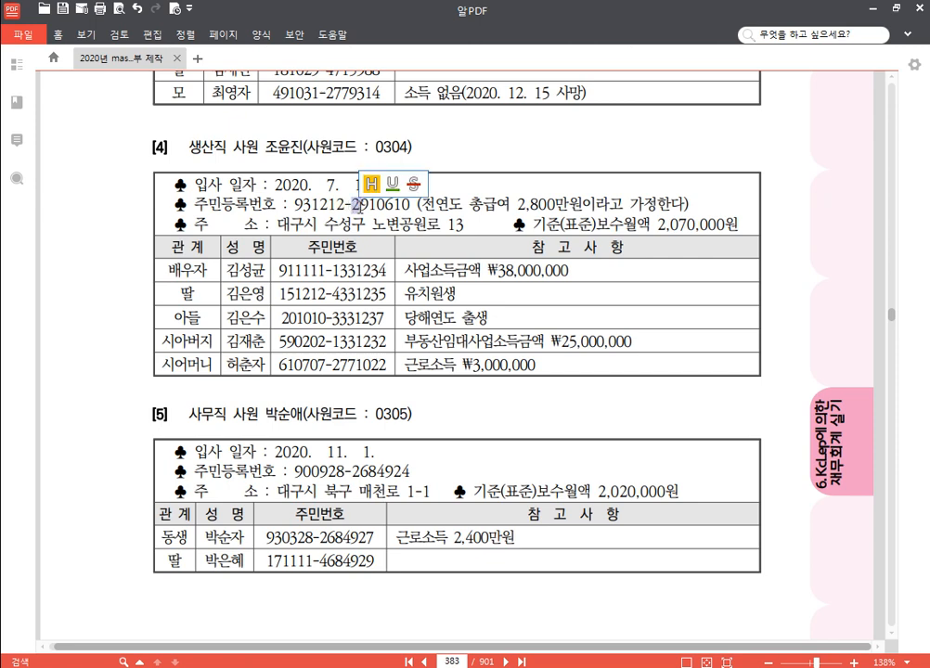
{"action": "left_click", "coordinate": [372, 182]}
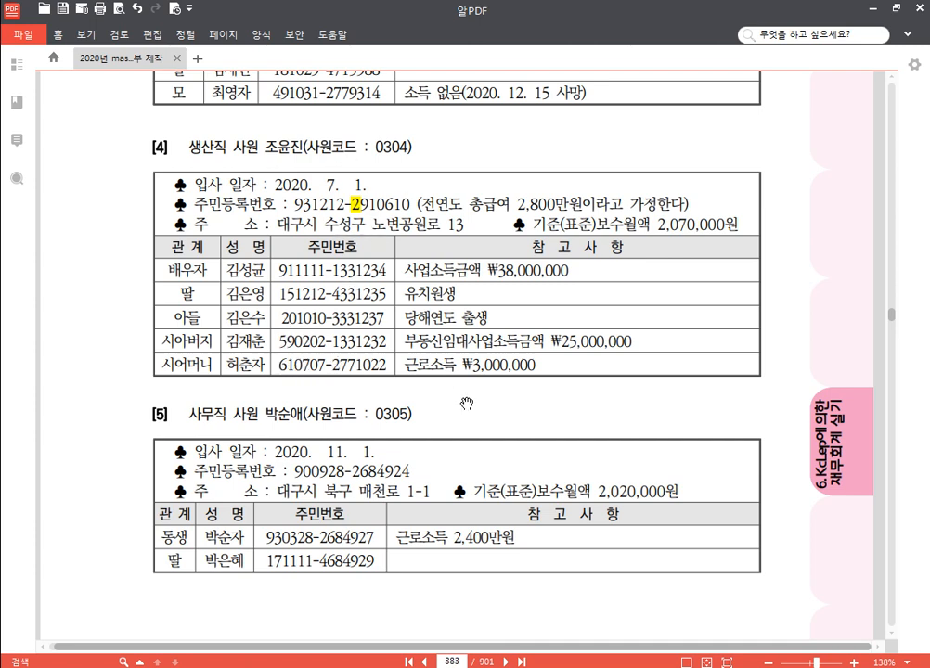
Switch from the 알PDF exercise sheet back to the KcLep 사원등록 window
{"action": "key", "text": "alt+Tab"}
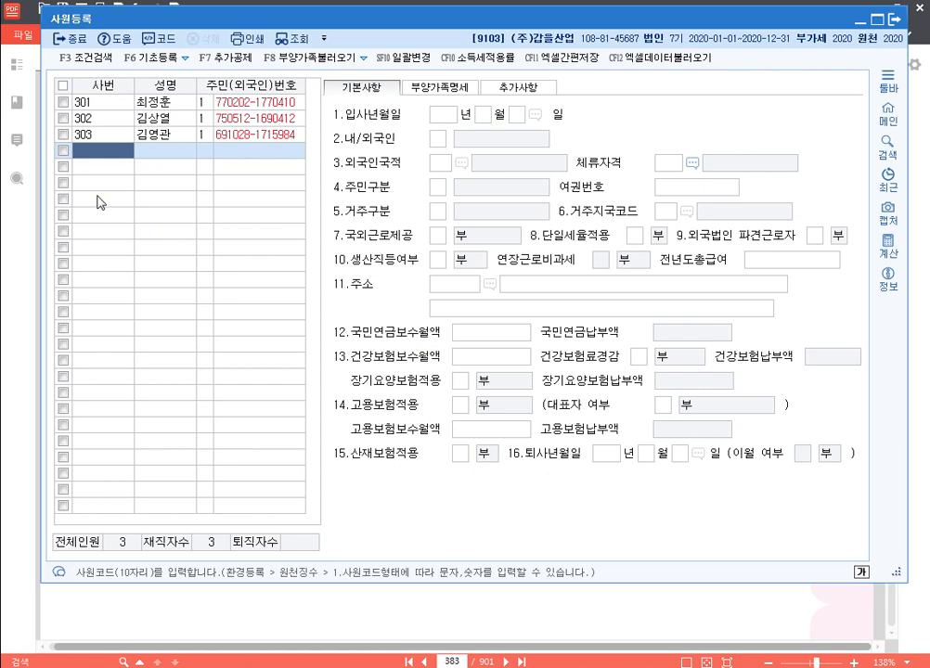
Add employee code 304 with the employee's name and resident registration number
{"action": "type", "text": "304"}
{"action": "key", "text": "Return"}
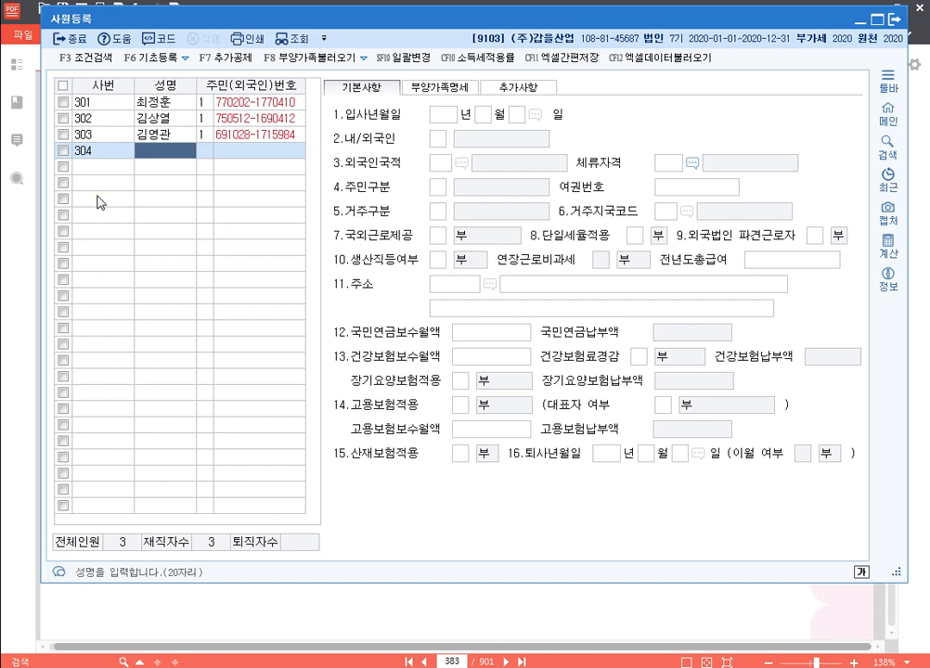
{"action": "key", "text": "Return"}
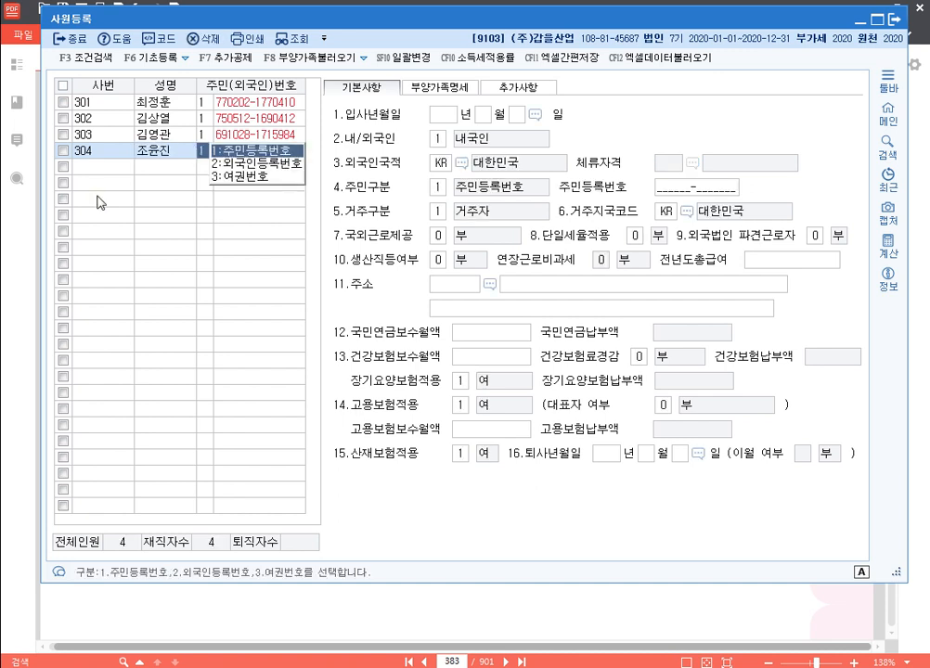
{"action": "key", "text": "Return"}
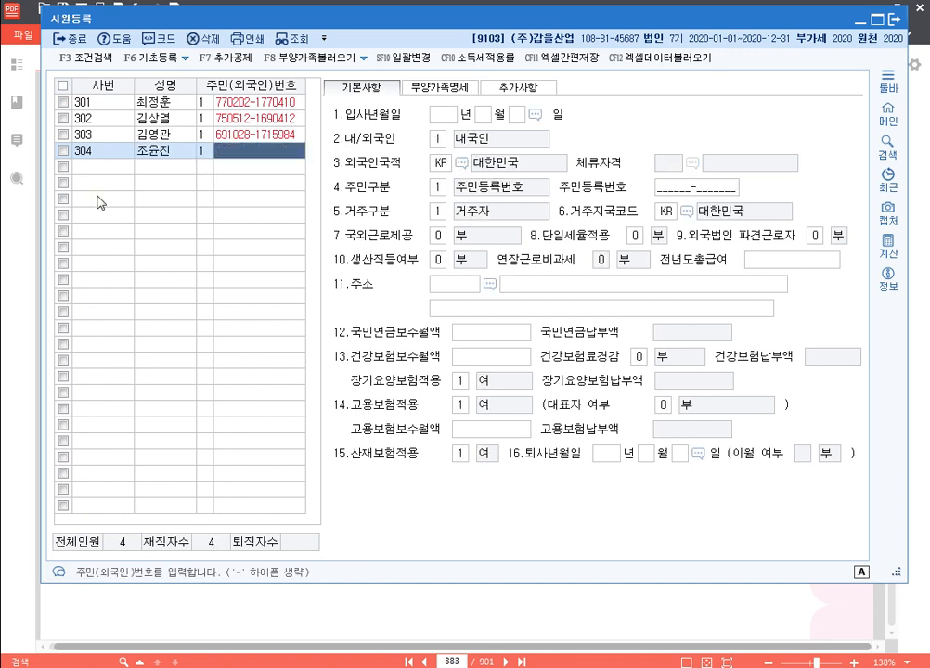
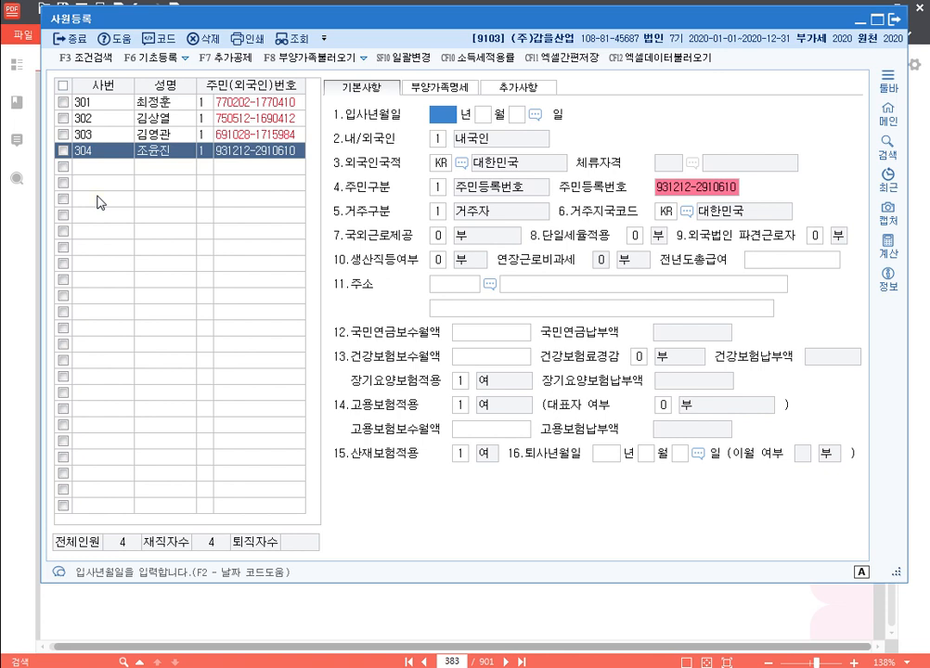
Enter hire date 2020-07-01, production worker, overtime non-taxable, prior-year total pay 28,000,000
{"action": "type", "text": "2020 년 "}
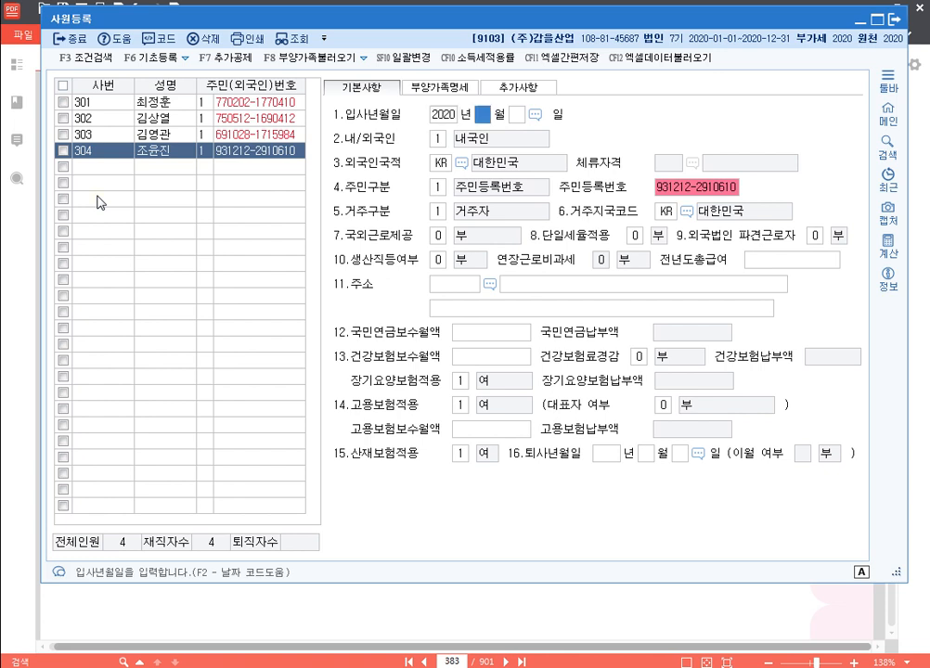
{"action": "type", "text": "7"}
{"action": "key", "text": "Return"}
{"action": "type", "text": "1"}
{"action": "key", "text": "Return"}
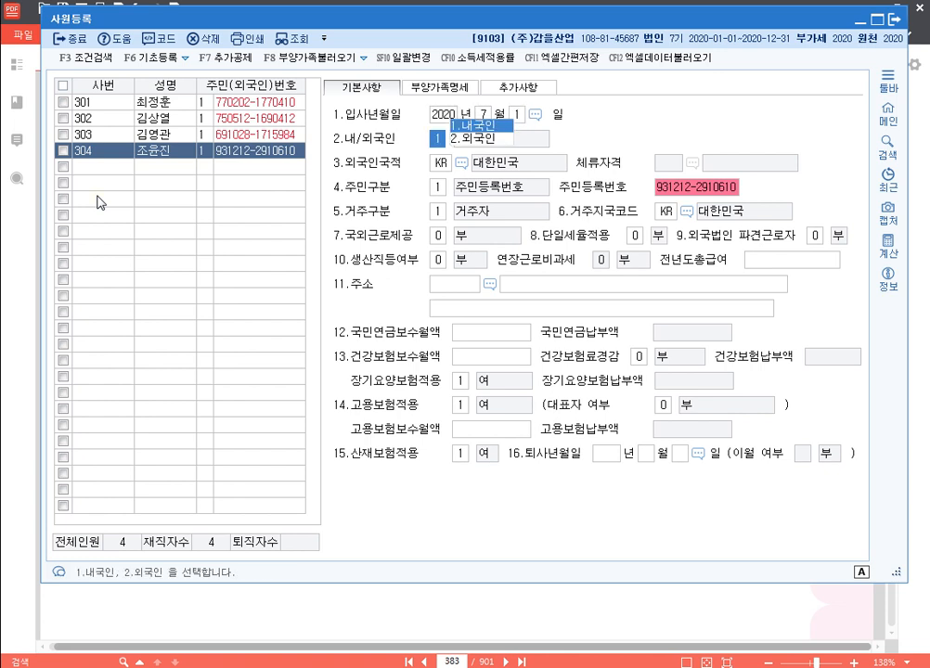
{"action": "key", "text": "Return"}
{"action": "key", "text": "Return"}
{"action": "key", "text": "Return"}
{"action": "key", "text": "Return"}
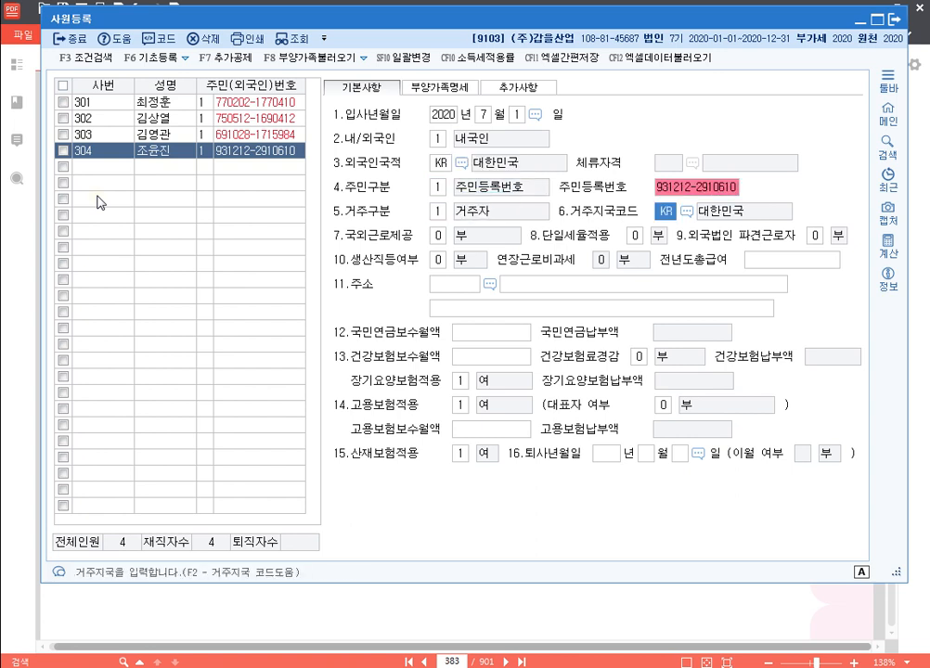
{"action": "key", "text": "Return"}
{"action": "key", "text": "Return"}
{"action": "key", "text": "Return"}
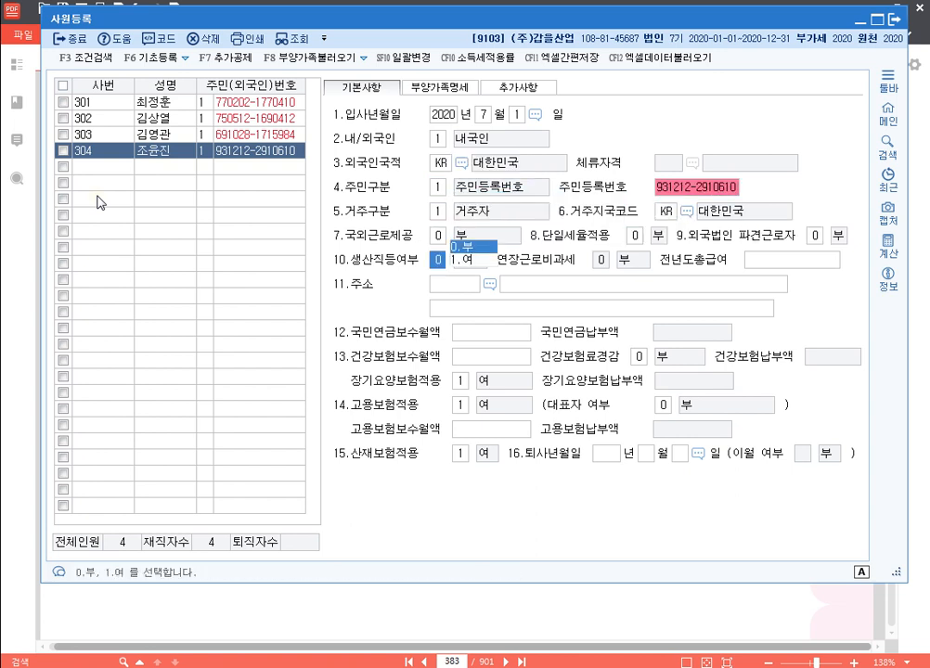
{"action": "type", "text": "1"}
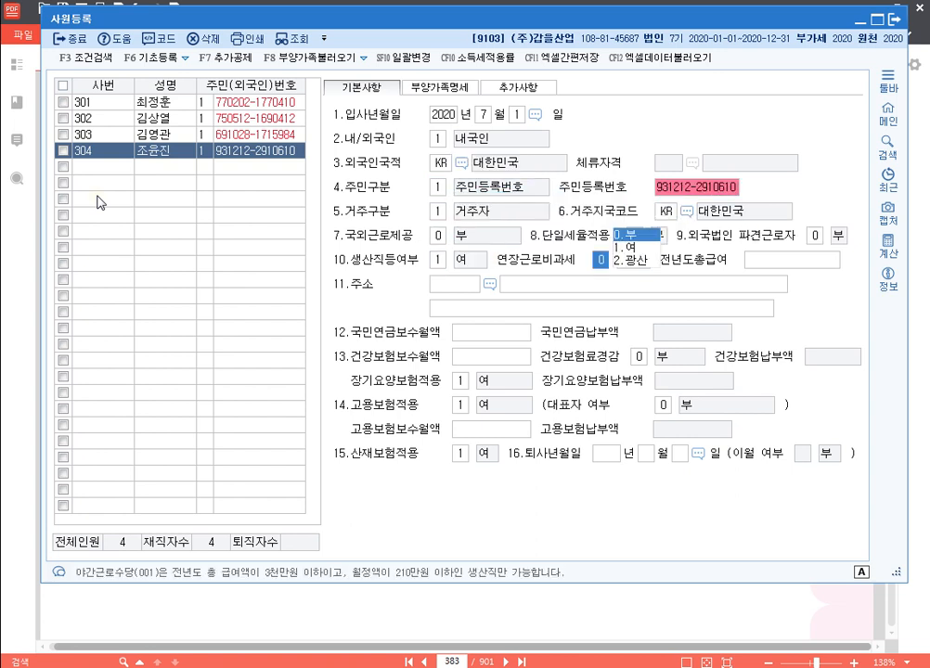
{"action": "type", "text": "1"}
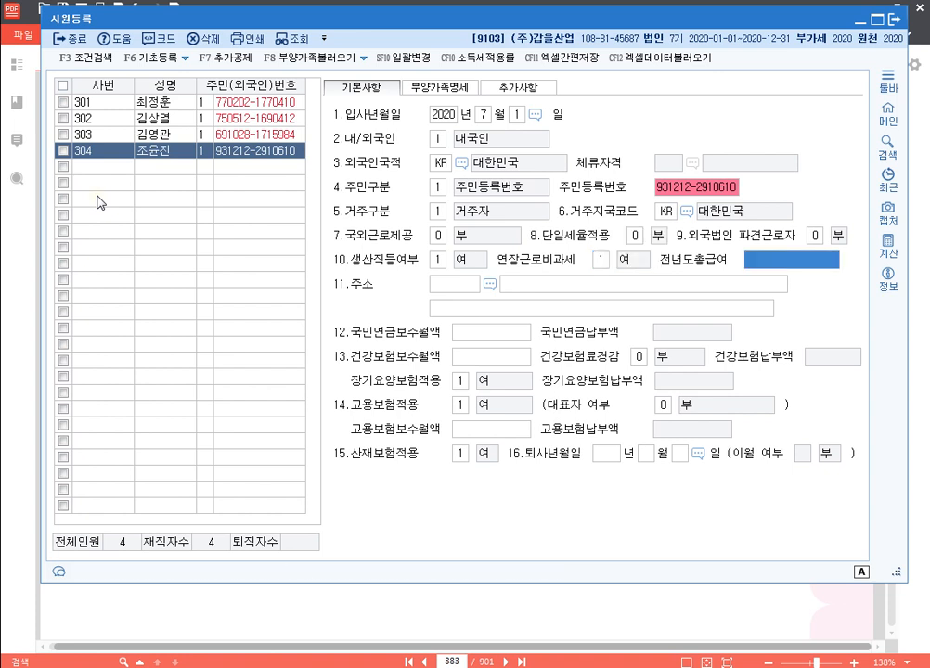
{"action": "type", "text": "28000000"}
{"action": "key", "text": "Return"}
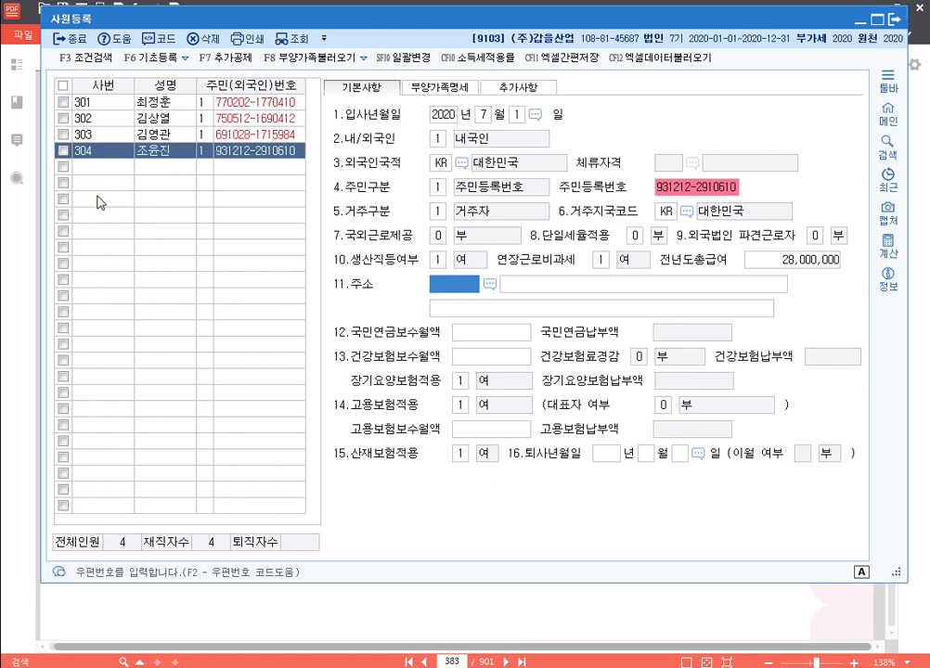
{"action": "key", "text": "F2"}
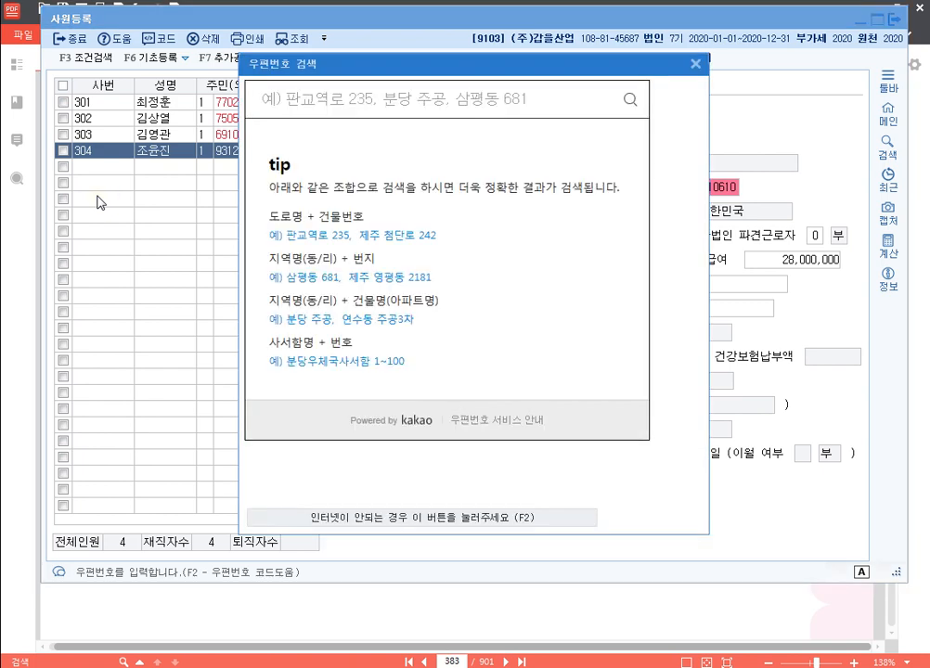
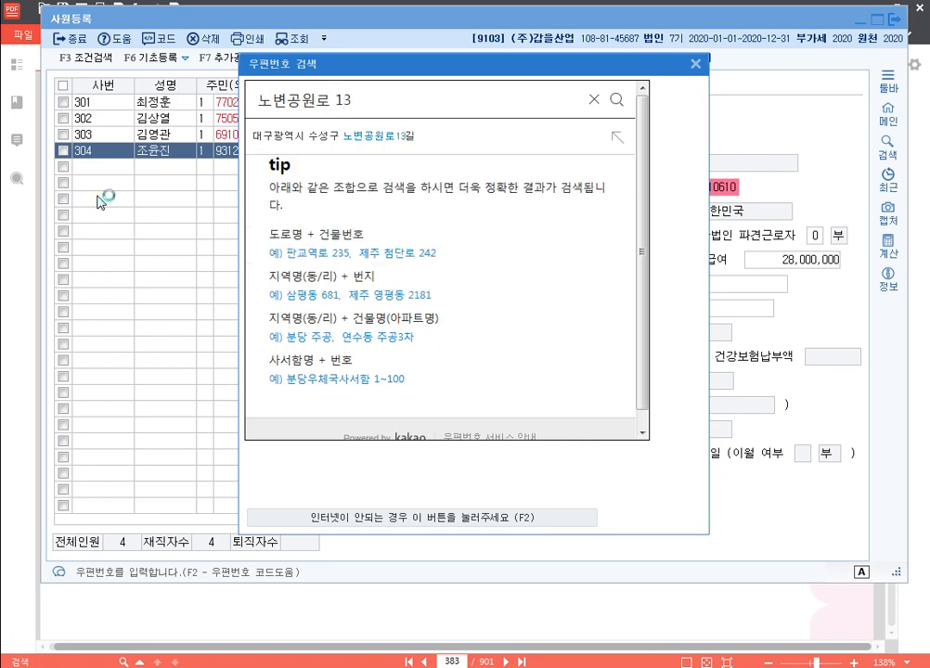
Search the employee's street address and fill in the matching road-name address and postcode
{"action": "key", "text": "Return"}
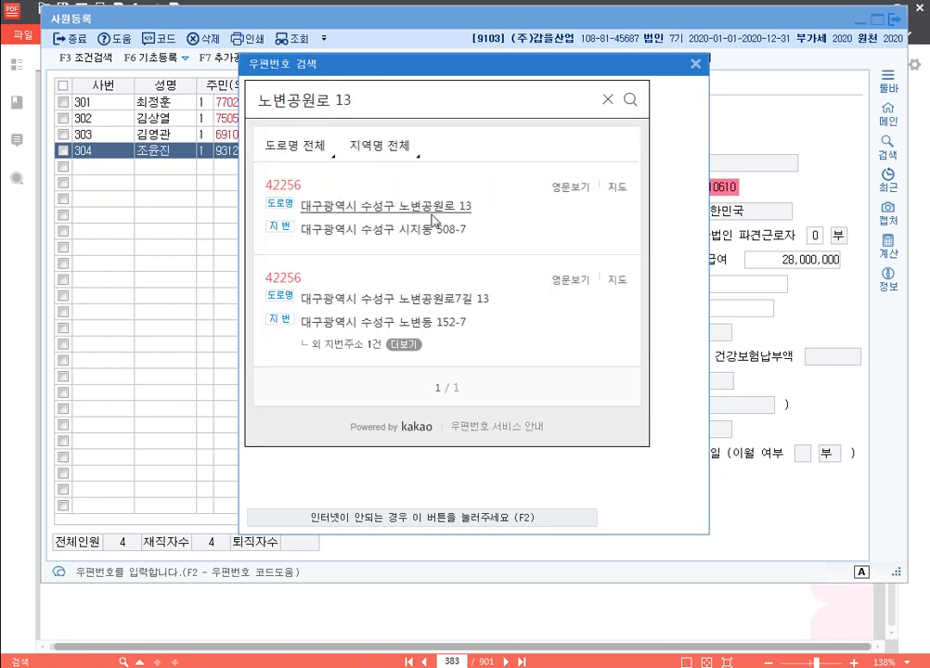
{"action": "left_click", "coordinate": [389, 216]}
{"action": "key", "text": "Return"}
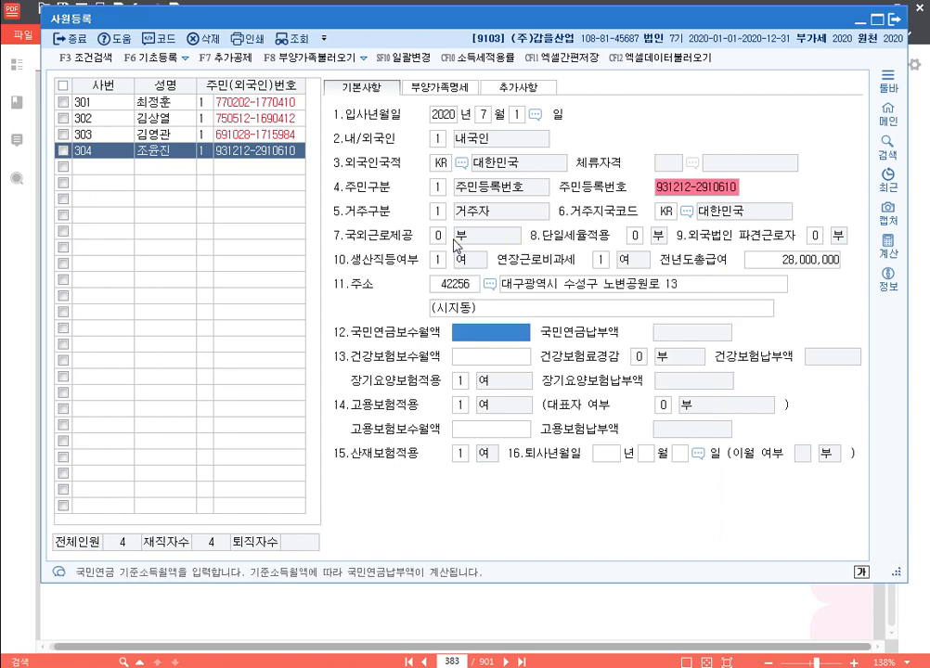
Enter 2,070,000 as the national pension, health and employment insurance monthly wage
{"action": "type", "text": "2070000"}
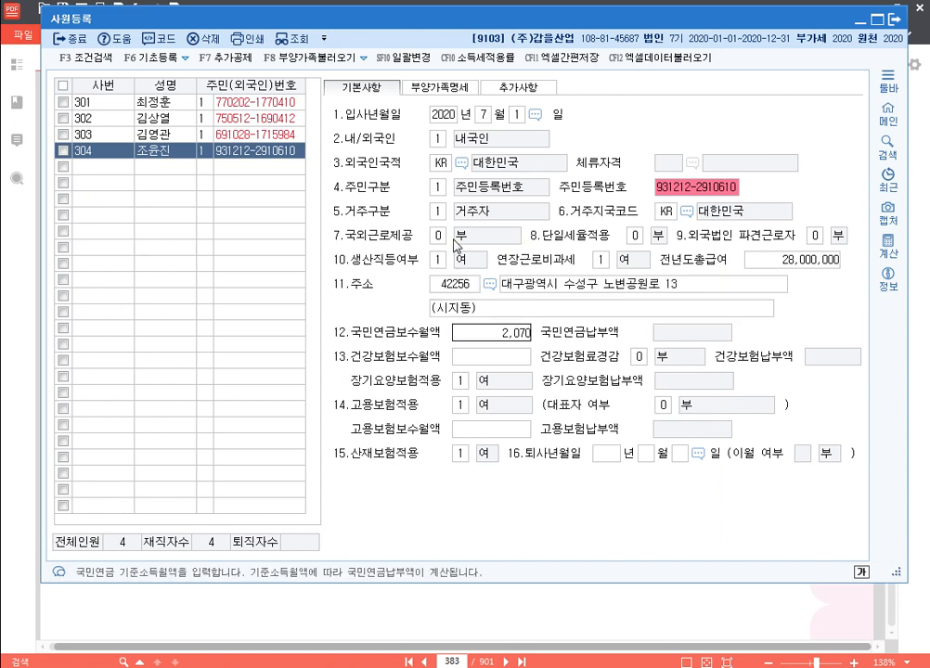
{"action": "key", "text": "Return"}
{"action": "type", "text": "2070000"}
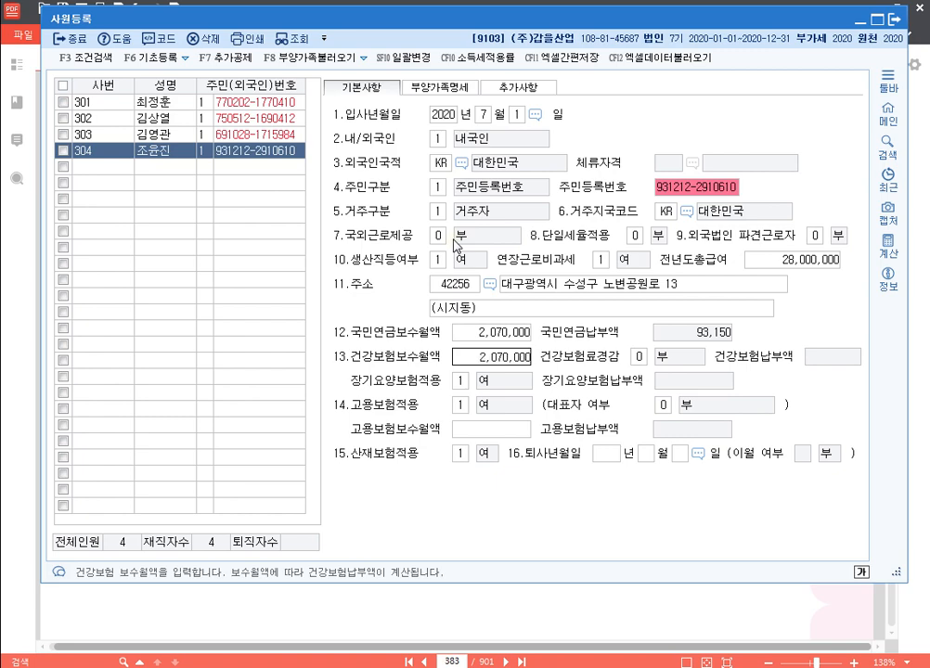
{"action": "key", "text": "Return"}
{"action": "key", "text": "Return"}
{"action": "type", "text": "2070000"}
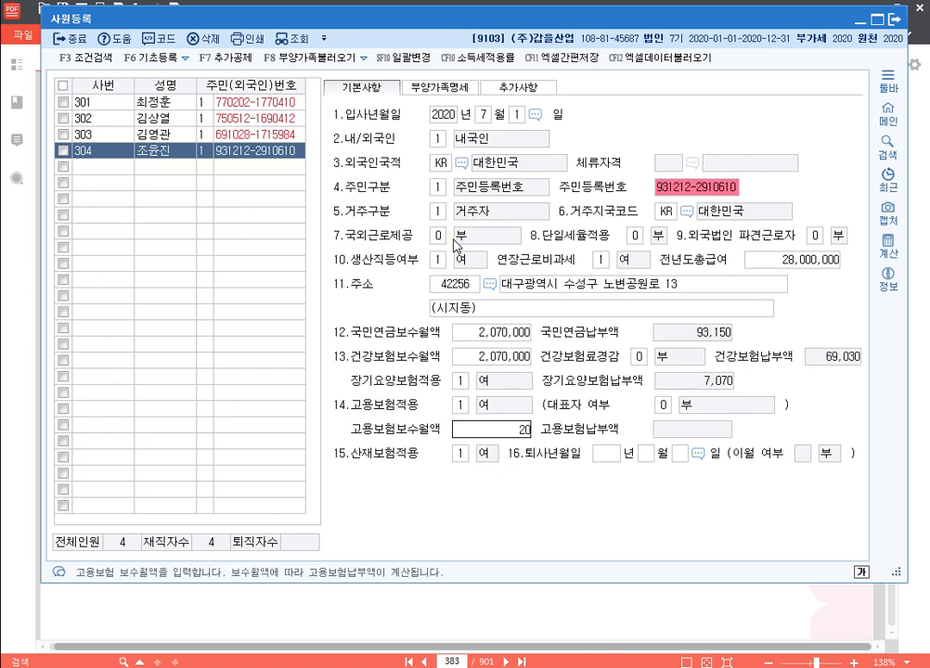
{"action": "key", "text": "Return"}
{"action": "key", "text": "Return"}
{"action": "key", "text": "Return"}
{"action": "key", "text": "Return"}
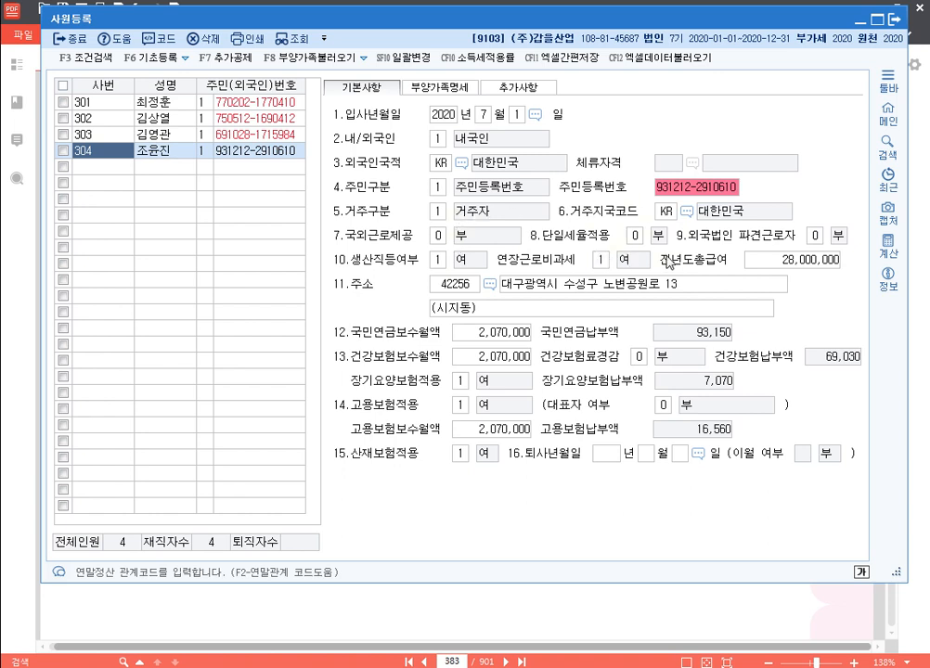
On the 부양가족명세 tab, apply the women's deduction to the employee
{"action": "left_click", "coordinate": [451, 90]}
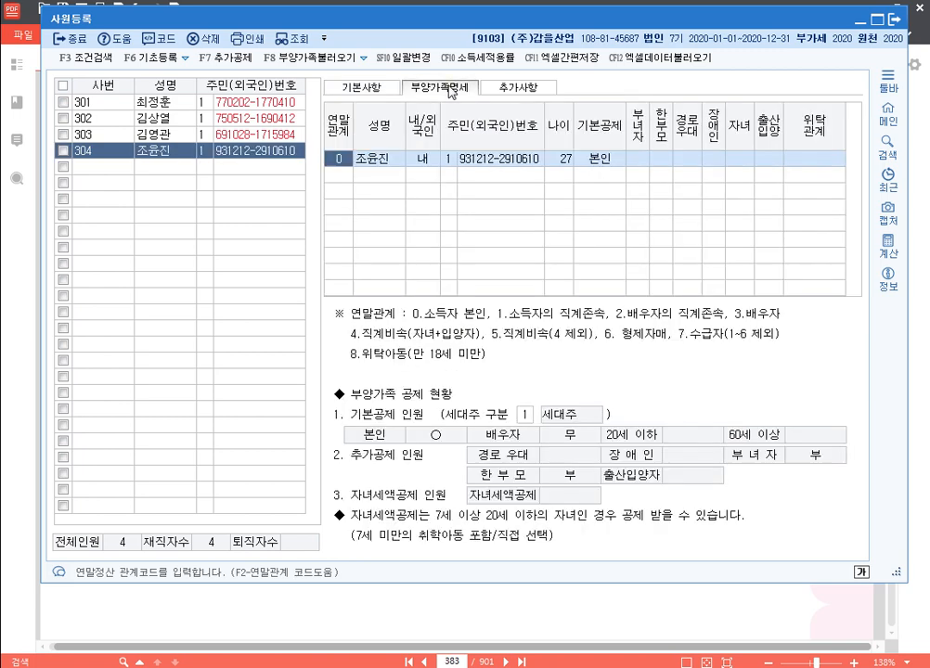
{"action": "left_click", "coordinate": [638, 160]}
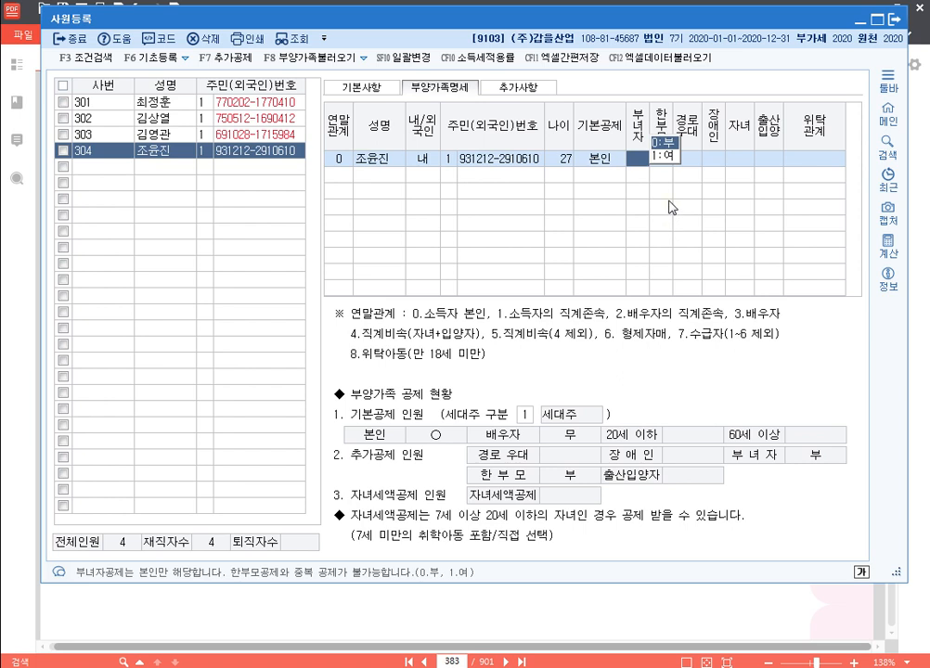
{"action": "type", "text": "1"}
{"action": "key", "text": "Return"}
Add the spouse (relation 3) with name and resident number, no basic deduction
{"action": "key", "text": "Return"}
{"action": "key", "text": "Return"}
{"action": "key", "text": "Return"}
{"action": "key", "text": "Return"}
{"action": "key", "text": "Return"}
{"action": "key", "text": "Return"}
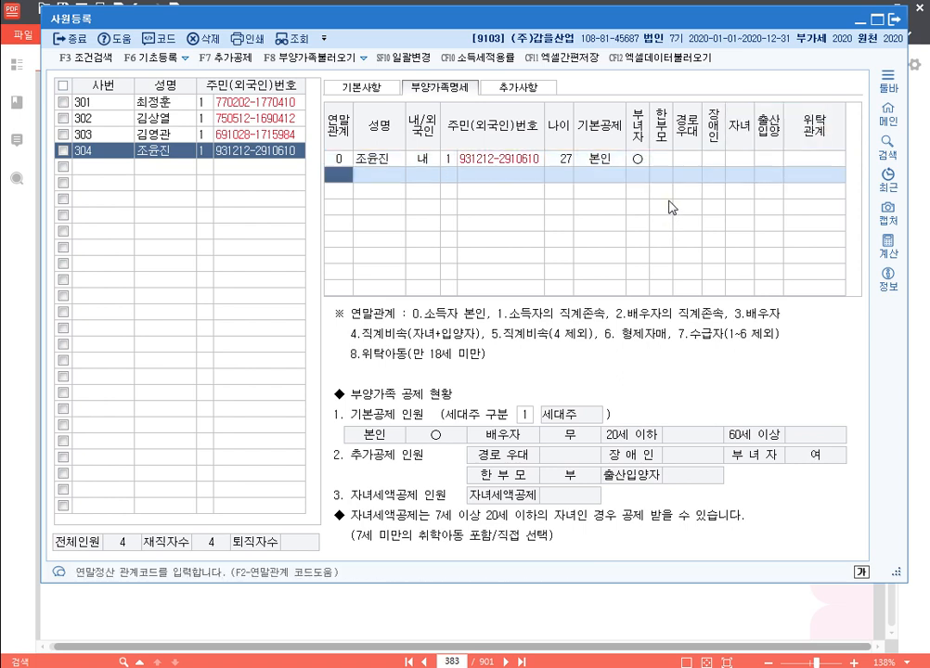
{"action": "type", "text": "3"}
{"action": "key", "text": "Return"}
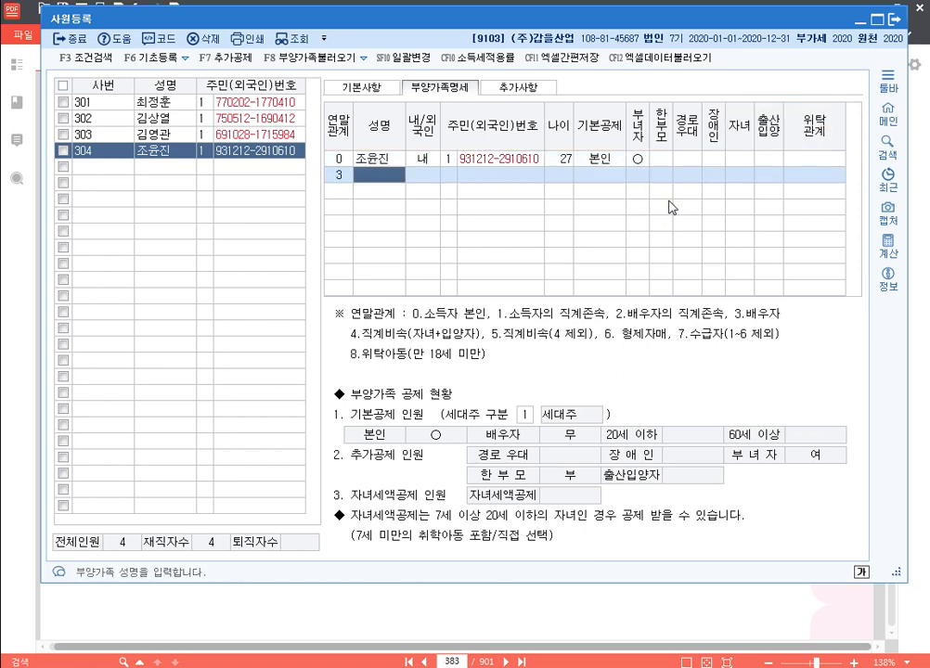
{"action": "key", "text": "Return"}
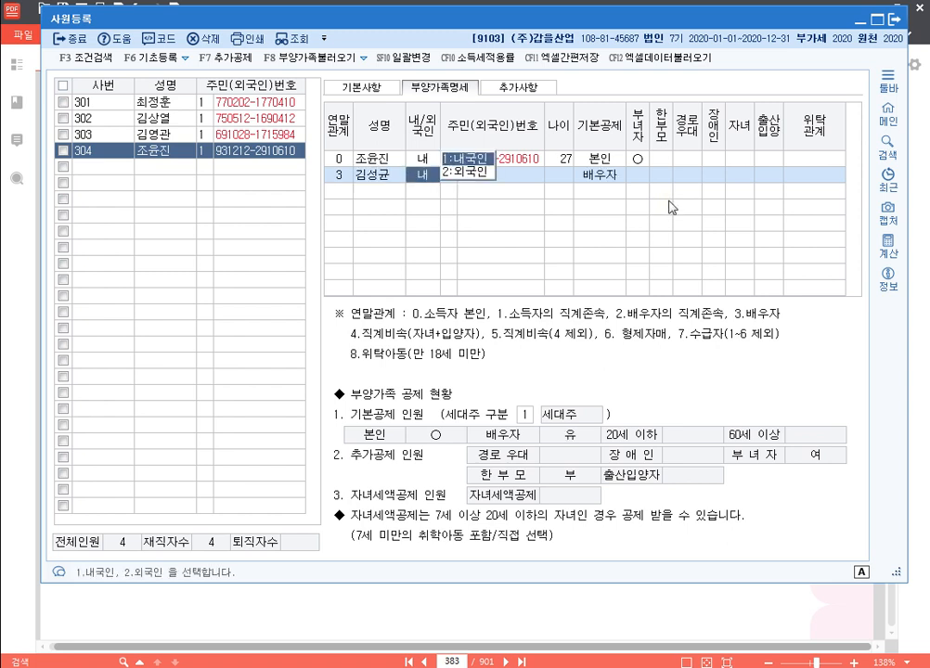
{"action": "key", "text": "Return"}
{"action": "key", "text": "Return"}
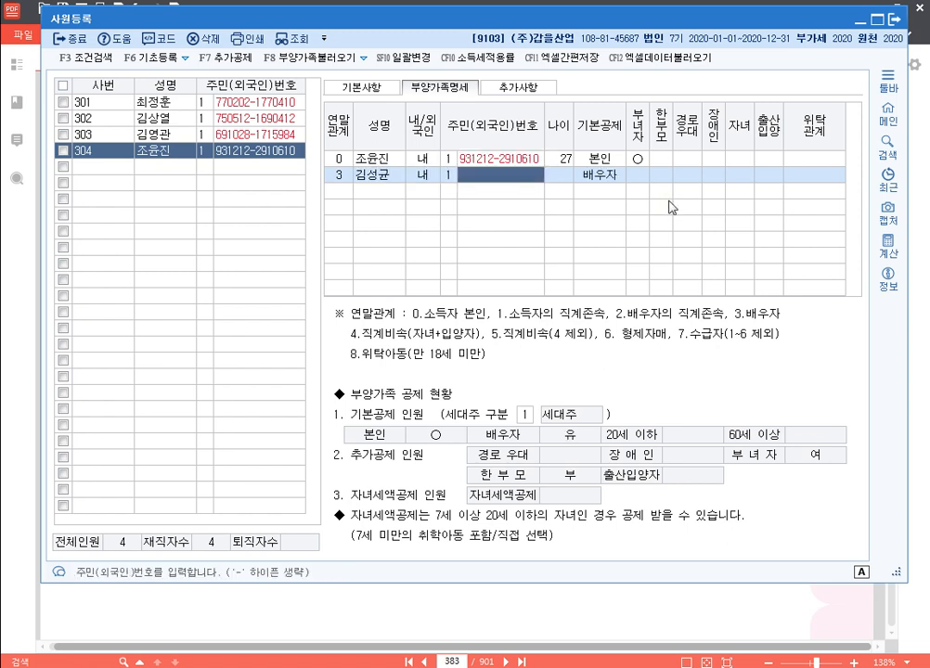
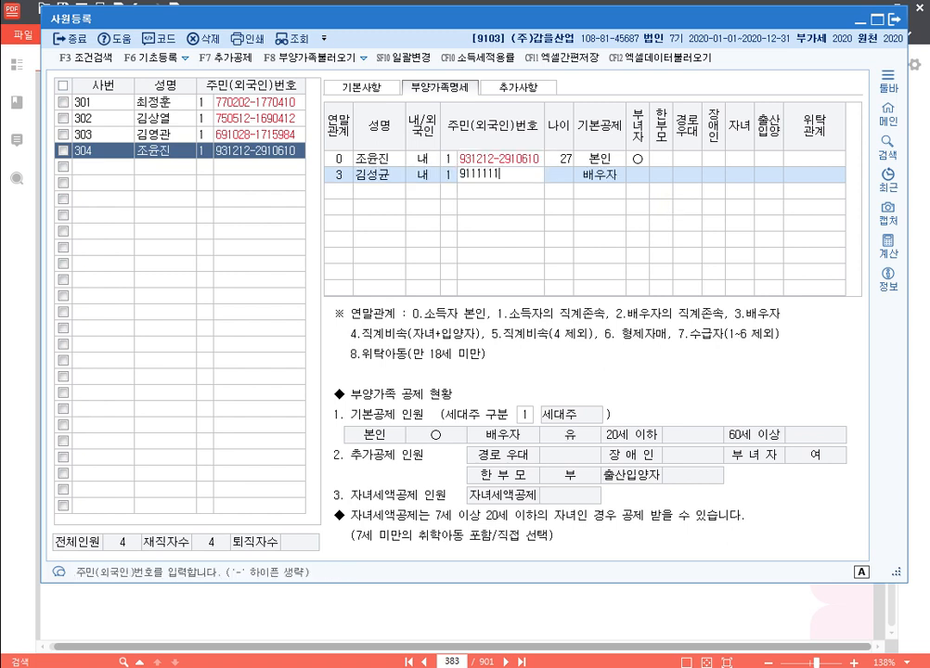
{"action": "key", "text": "Return"}
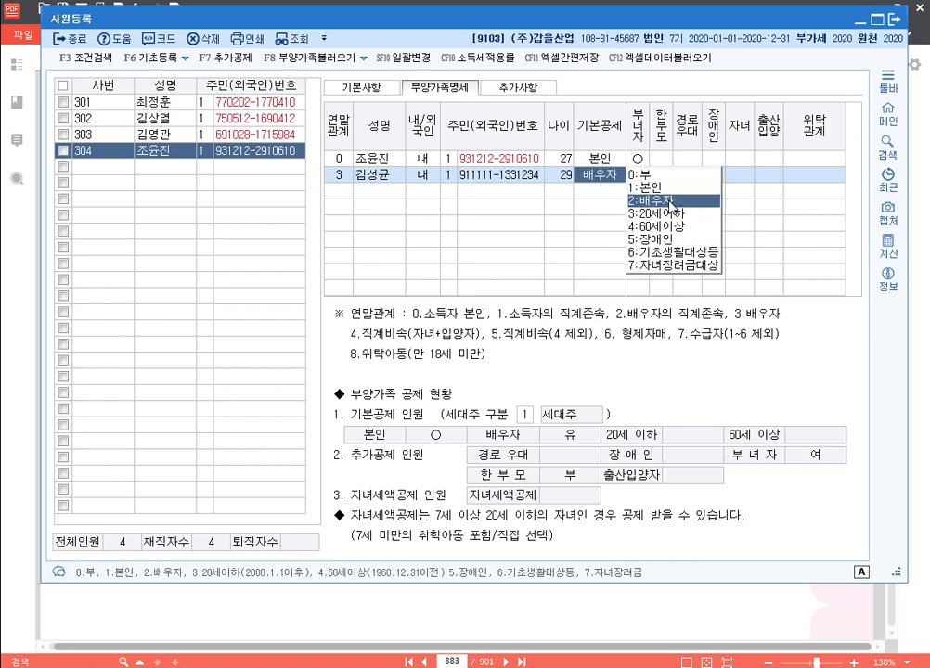
{"action": "type", "text": "0"}
{"action": "key", "text": "Return"}
{"action": "key", "text": "Return"}
{"action": "key", "text": "Return"}
{"action": "key", "text": "Return"}
{"action": "key", "text": "Return"}
{"action": "key", "text": "Return"}
{"action": "key", "text": "Return"}
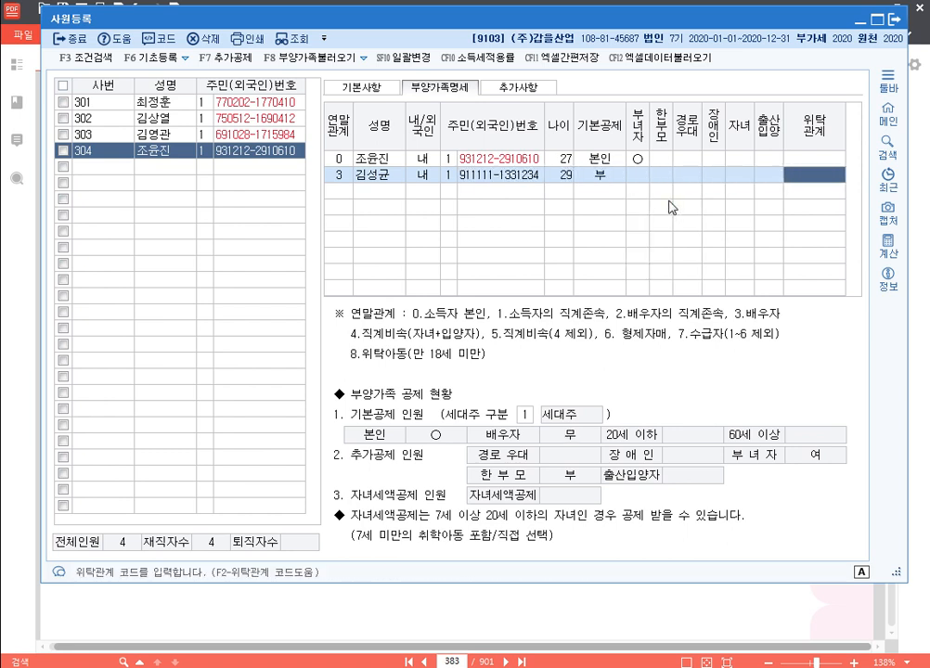
{"action": "key", "text": "Return"}
Add the daughter (relation 4) with name and resident number under the 20세이하 deduction
{"action": "type", "text": "4"}
{"action": "key", "text": "Return"}
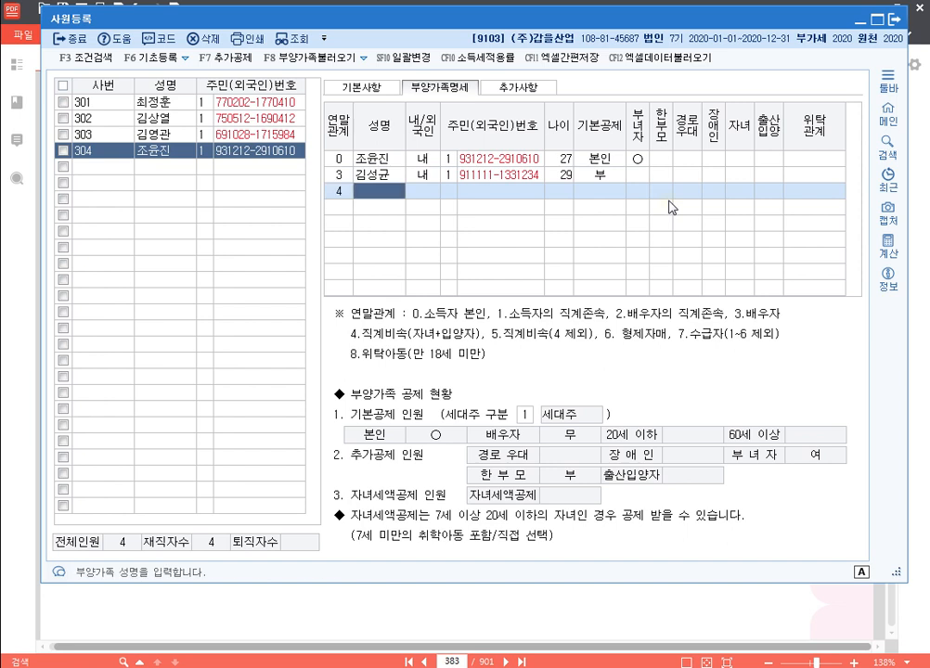
{"action": "key", "text": "Return"}
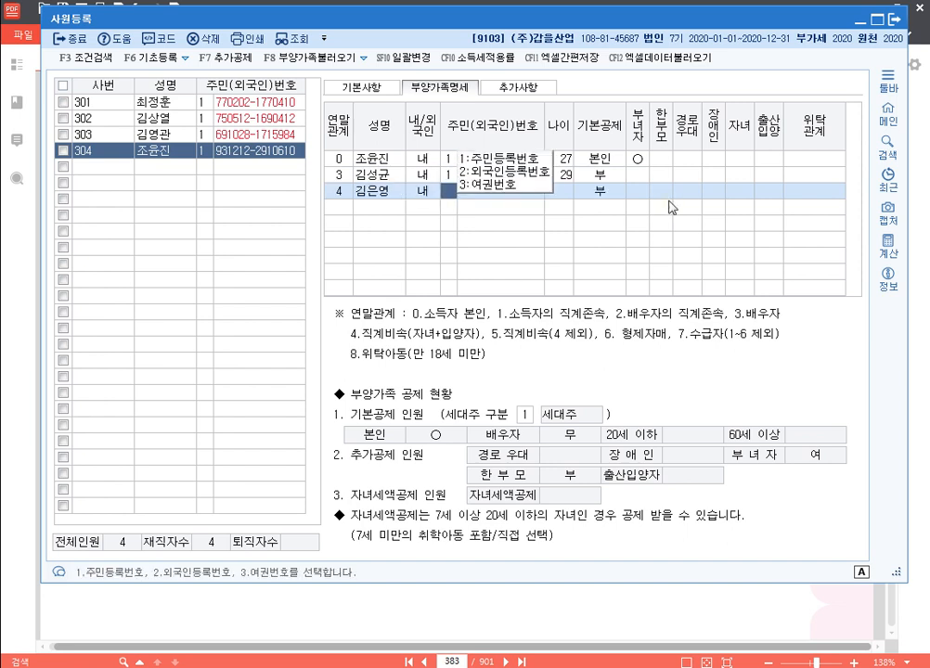
{"action": "key", "text": "Return"}
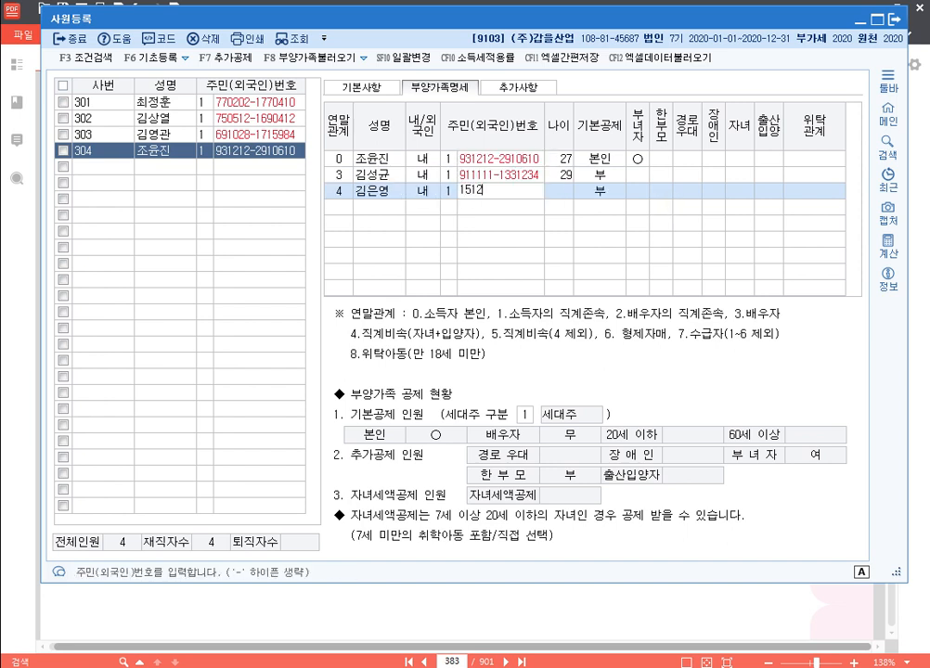
{"action": "key", "text": "Return"}
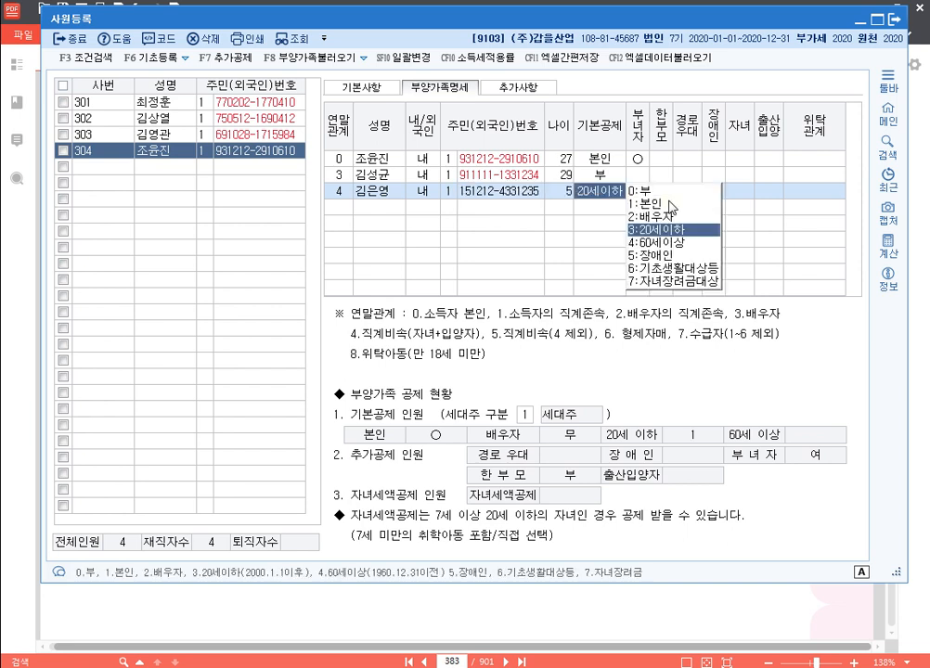
{"action": "key", "text": "Return"}
{"action": "key", "text": "Return"}
{"action": "key", "text": "Return"}
{"action": "key", "text": "Return"}
{"action": "key", "text": "Return"}
{"action": "key", "text": "Return"}
{"action": "key", "text": "Return"}
{"action": "key", "text": "Return"}
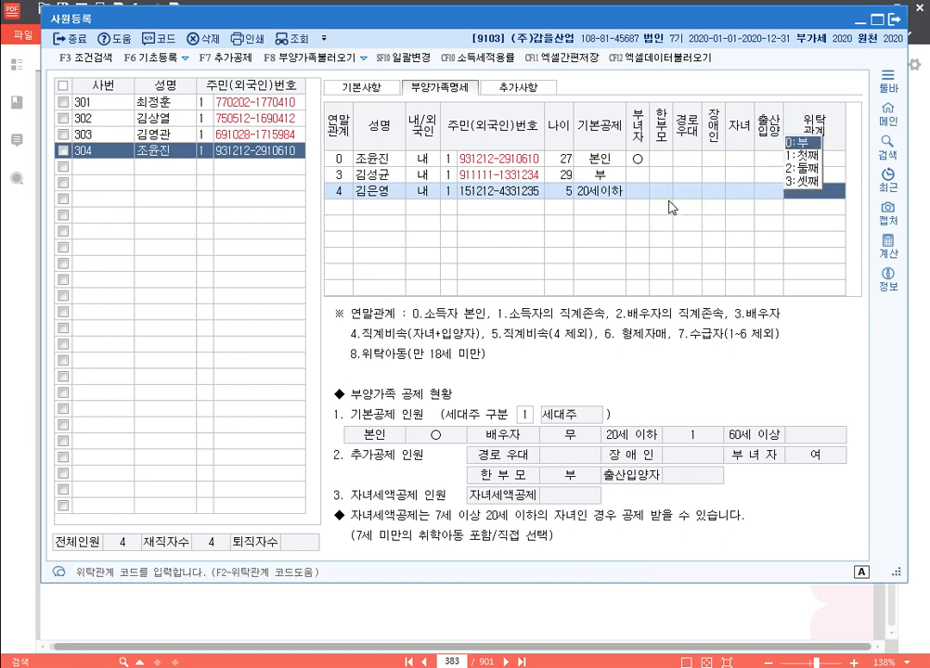
Add the son (relation 4) with name and resident number, recorded as the second birth
{"action": "type", "text": "4"}
{"action": "key", "text": "Return"}
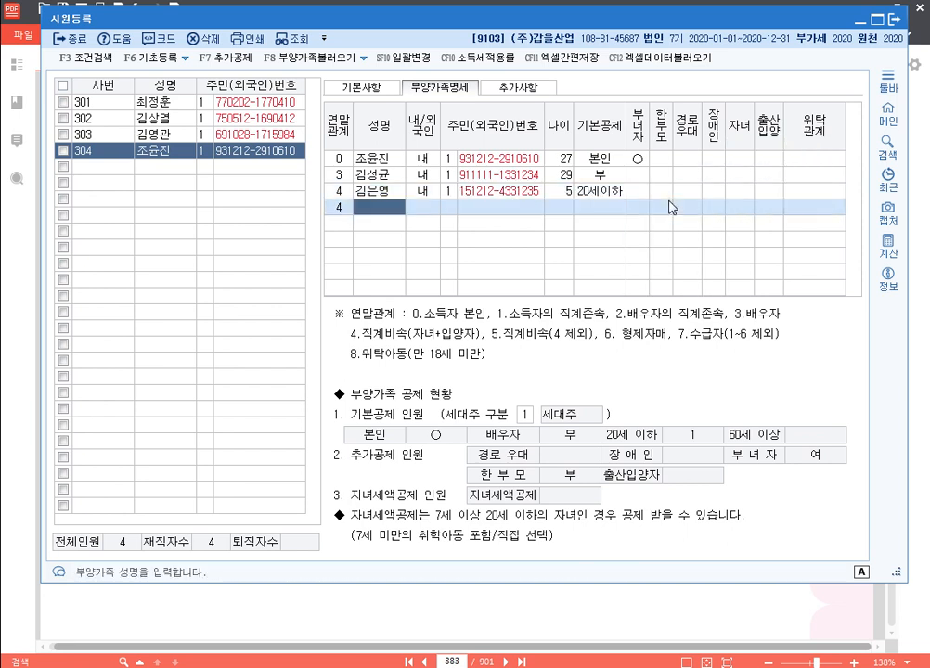
{"action": "key", "text": "Return"}
{"action": "key", "text": "Return"}
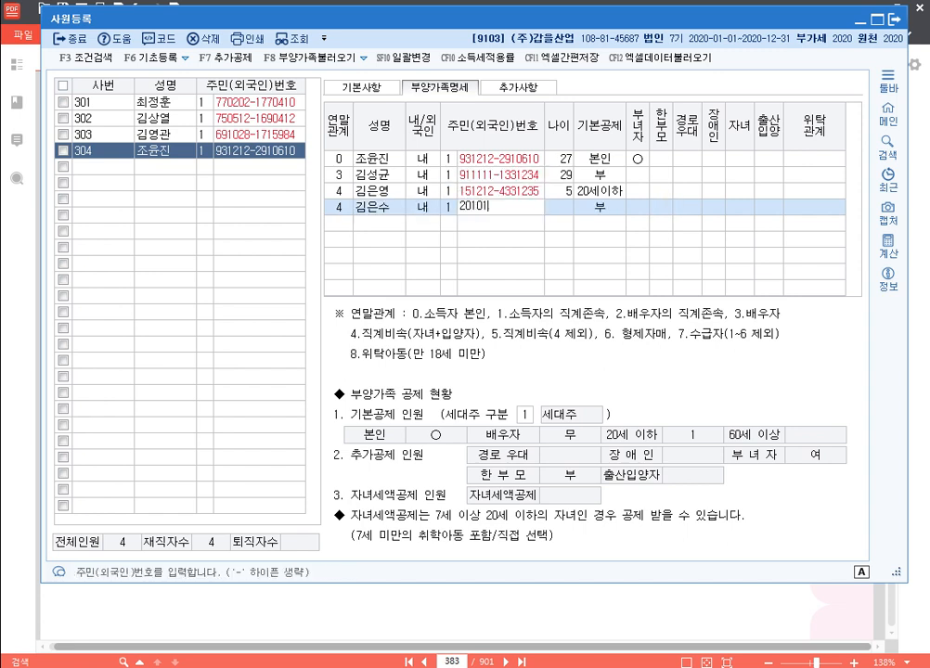
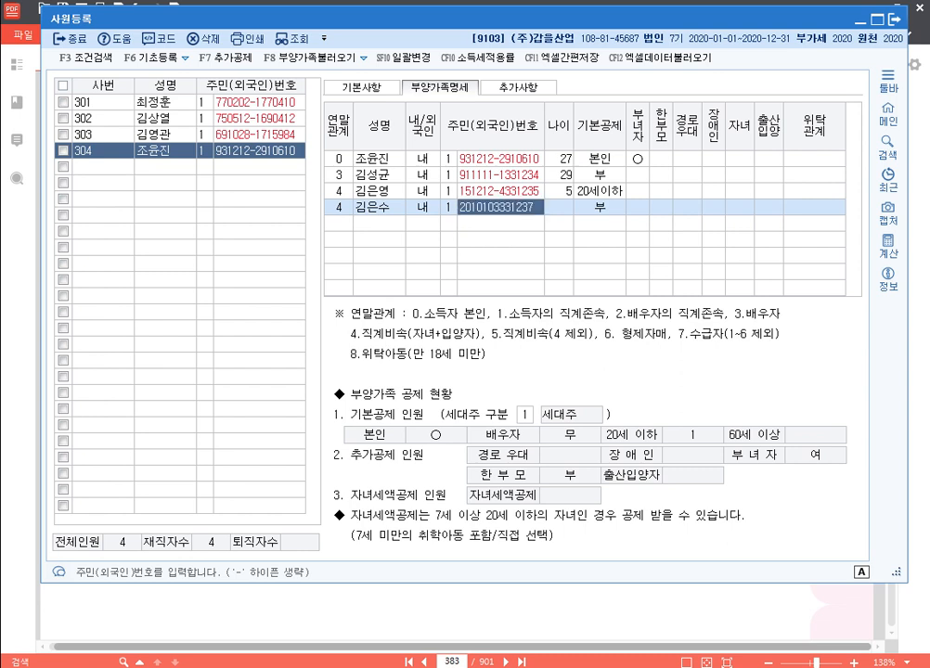
{"action": "key", "text": "Return"}
{"action": "key", "text": "Return"}
{"action": "key", "text": "Return"}
{"action": "key", "text": "Return"}
{"action": "key", "text": "Return"}
{"action": "key", "text": "Return"}
{"action": "type", "text": "2"}
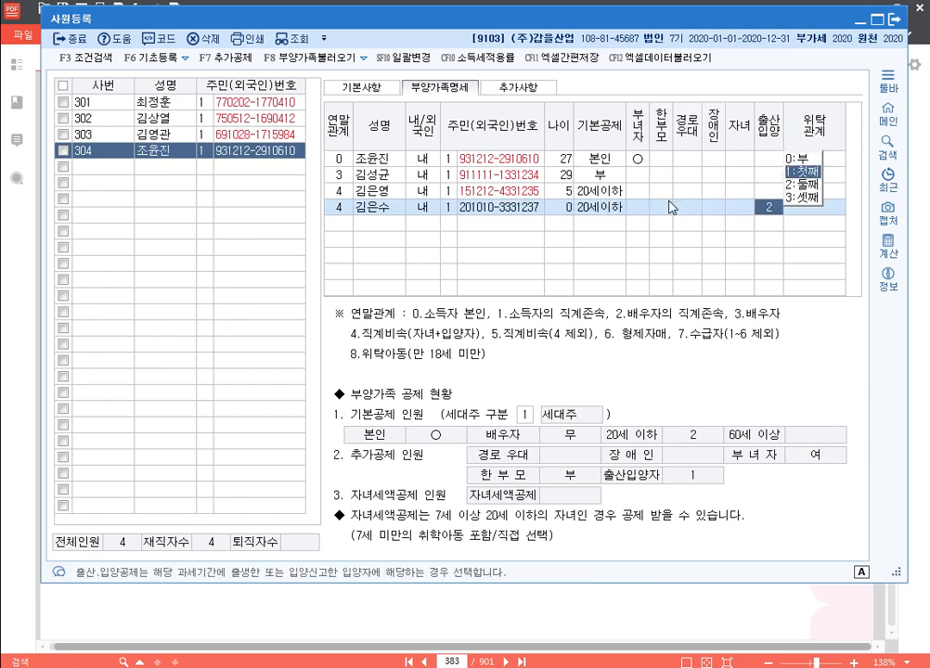
{"action": "key", "text": "Return"}
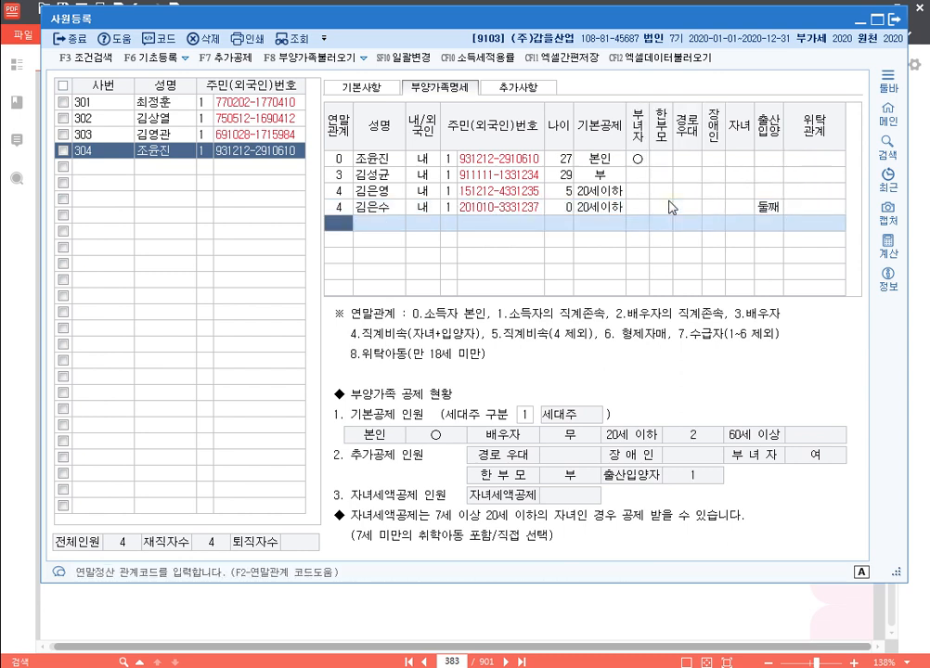
Add the father-in-law (relation 2) with name and resident number, no deduction
{"action": "type", "text": "2"}
{"action": "key", "text": "Return"}
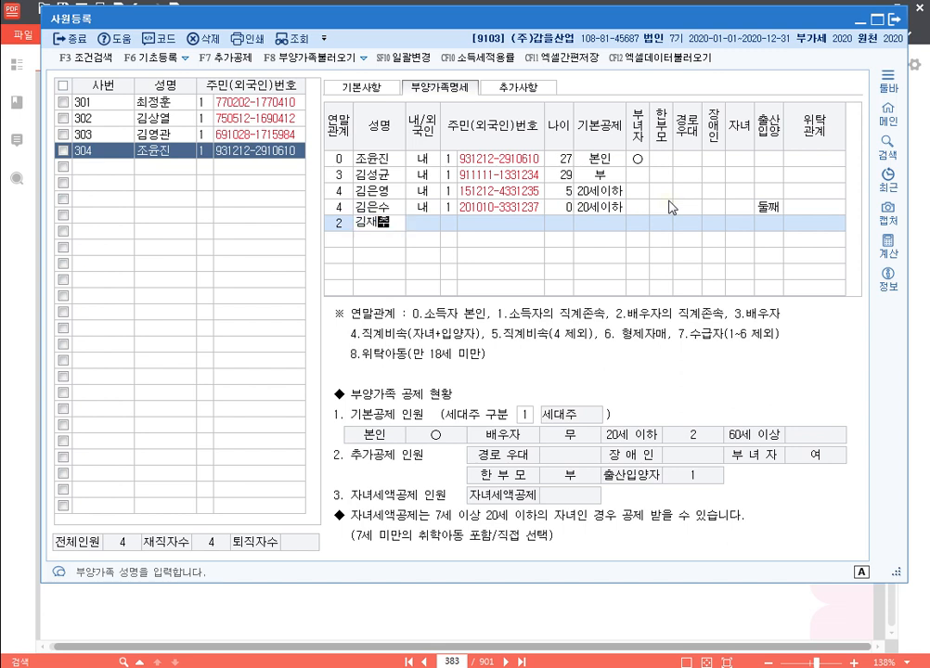
{"action": "key", "text": "Return"}
{"action": "type", "text": "1"}
{"action": "key", "text": "Return"}
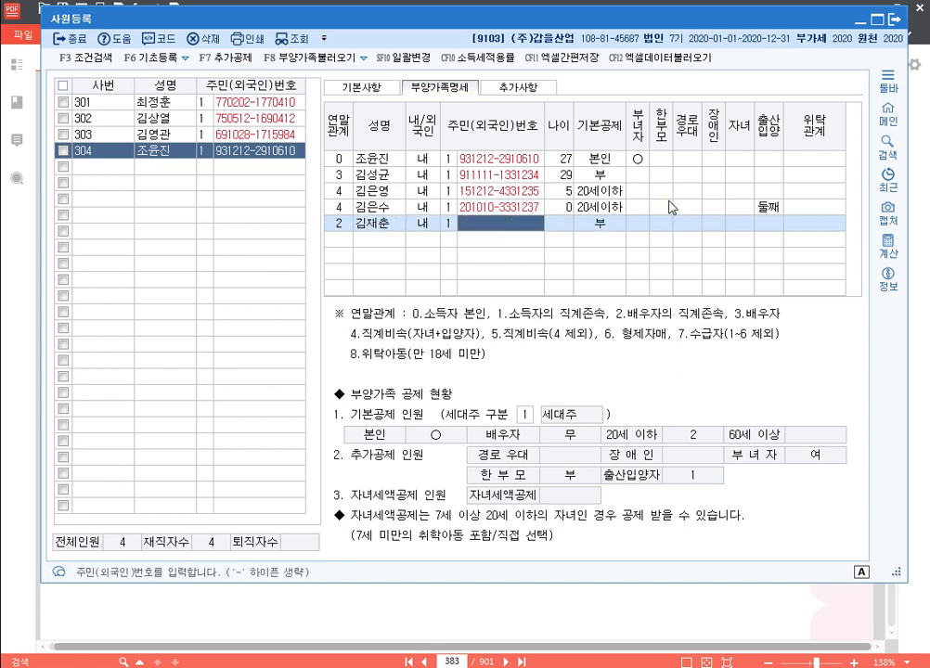
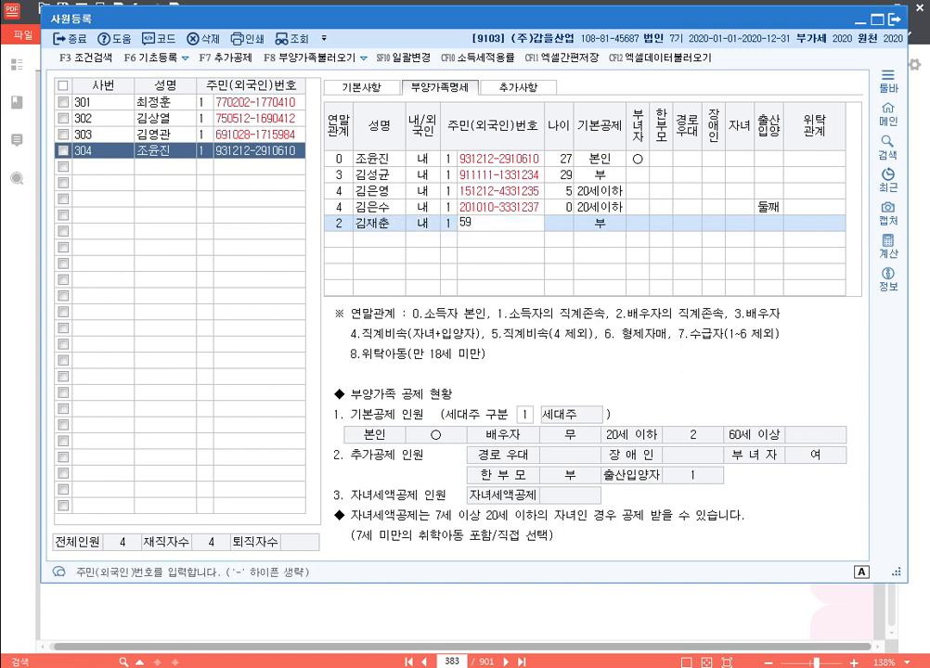
{"action": "key", "text": "Return"}
{"action": "key", "text": "Return"}
{"action": "key", "text": "Return"}
{"action": "key", "text": "Return"}
{"action": "key", "text": "Return"}
{"action": "key", "text": "Return"}
{"action": "key", "text": "Return"}
{"action": "key", "text": "Return"}
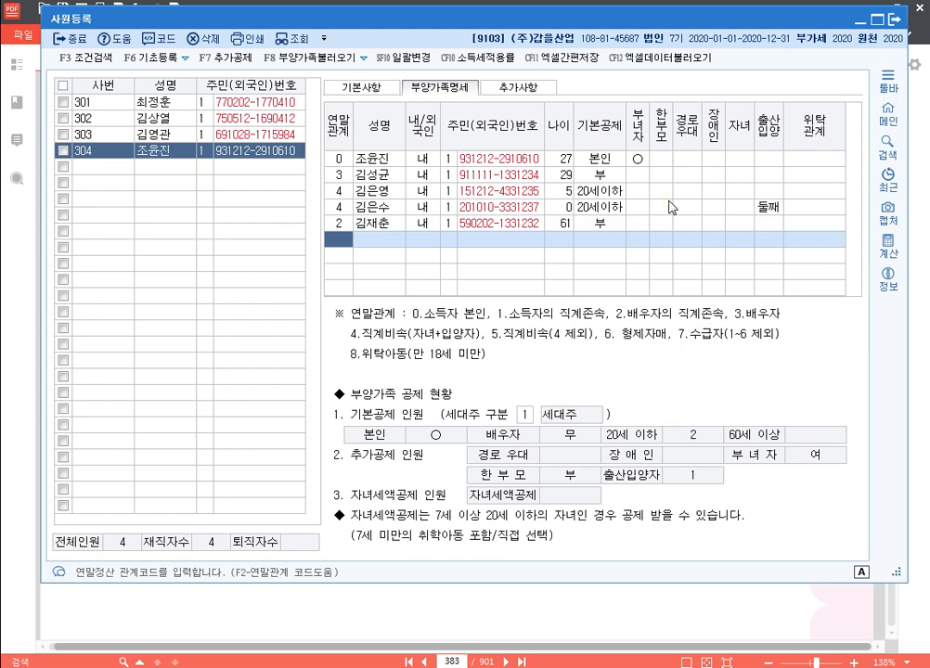
Add the mother-in-law (relation 2) with name and resident number, no basic deduction
{"action": "type", "text": "2"}
{"action": "key", "text": "Return"}
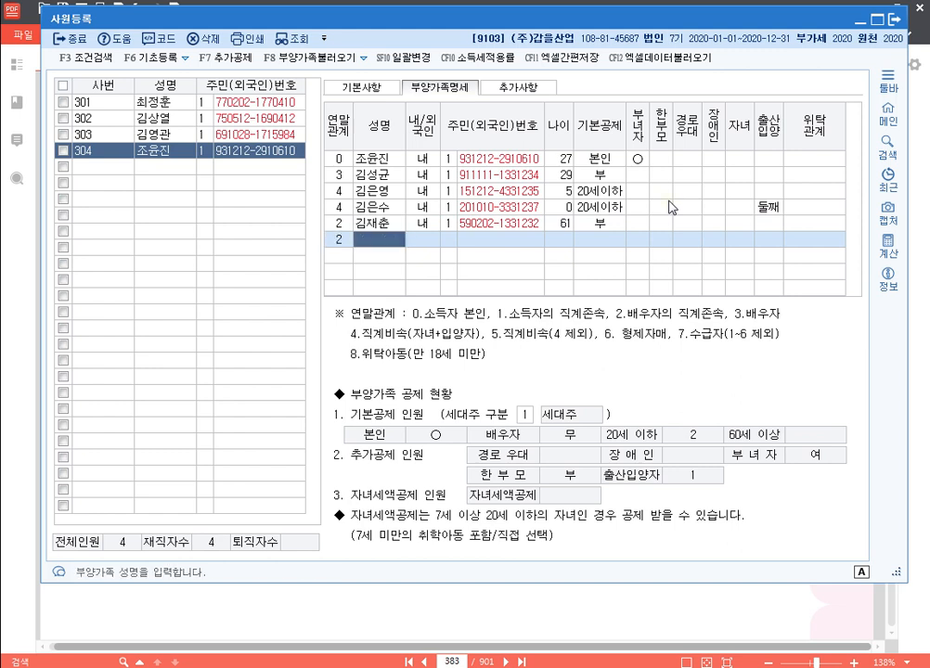
{"action": "key", "text": "Return"}
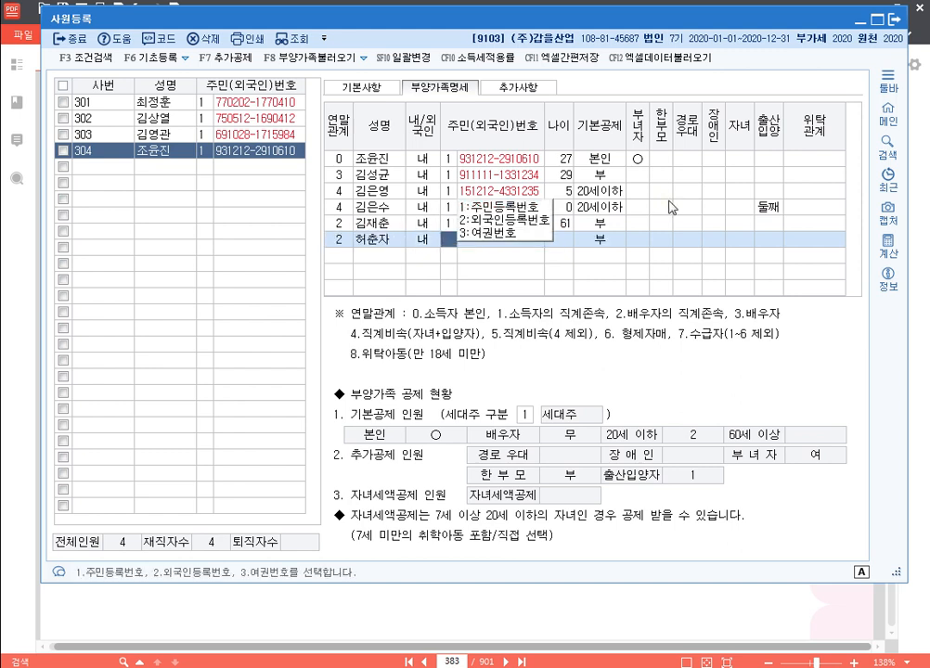
{"action": "key", "text": "Return"}
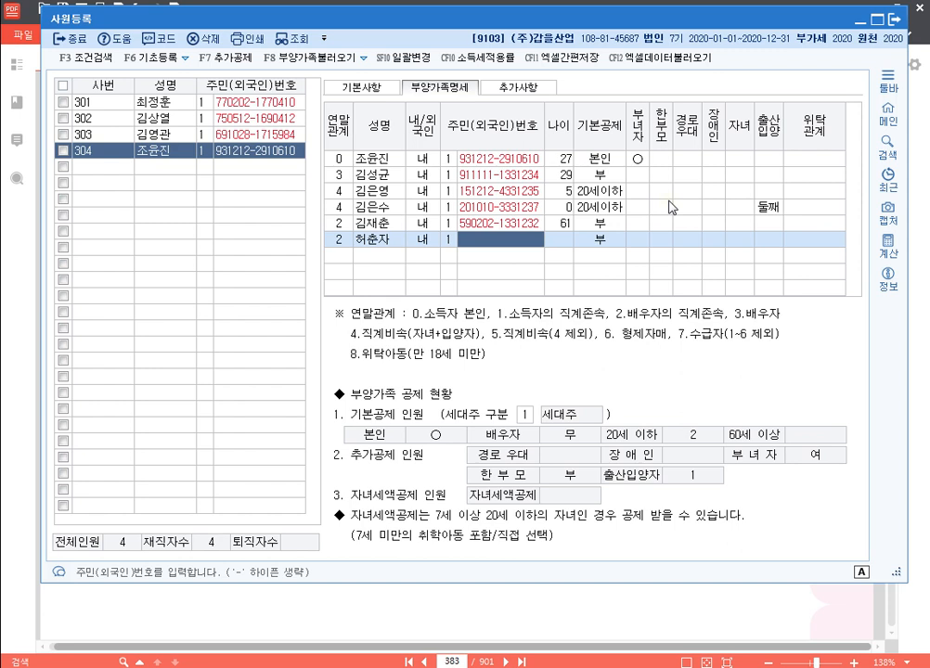
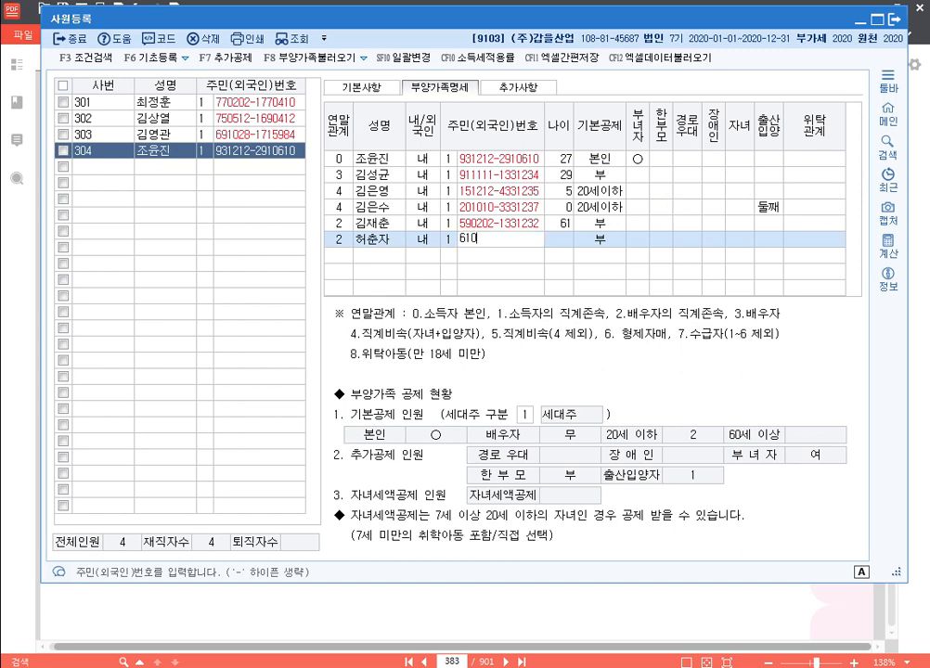
{"action": "key", "text": "Return"}
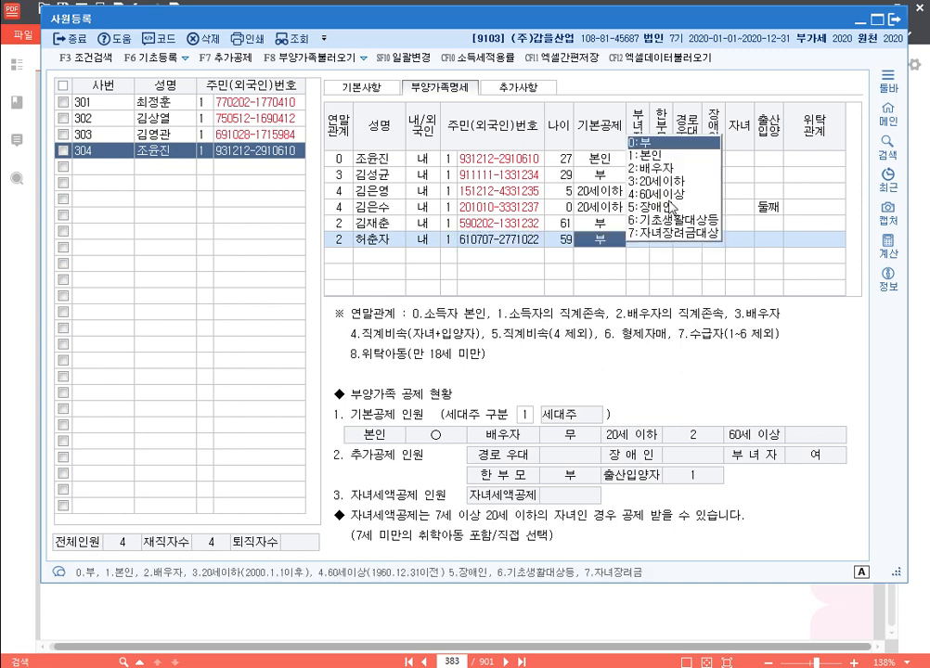
{"action": "key", "text": "Return"}
{"action": "key", "text": "Return"}
{"action": "key", "text": "Return"}
{"action": "key", "text": "Return"}
{"action": "key", "text": "Return"}
{"action": "key", "text": "Return"}
{"action": "key", "text": "Return"}
{"action": "key", "text": "Return"}
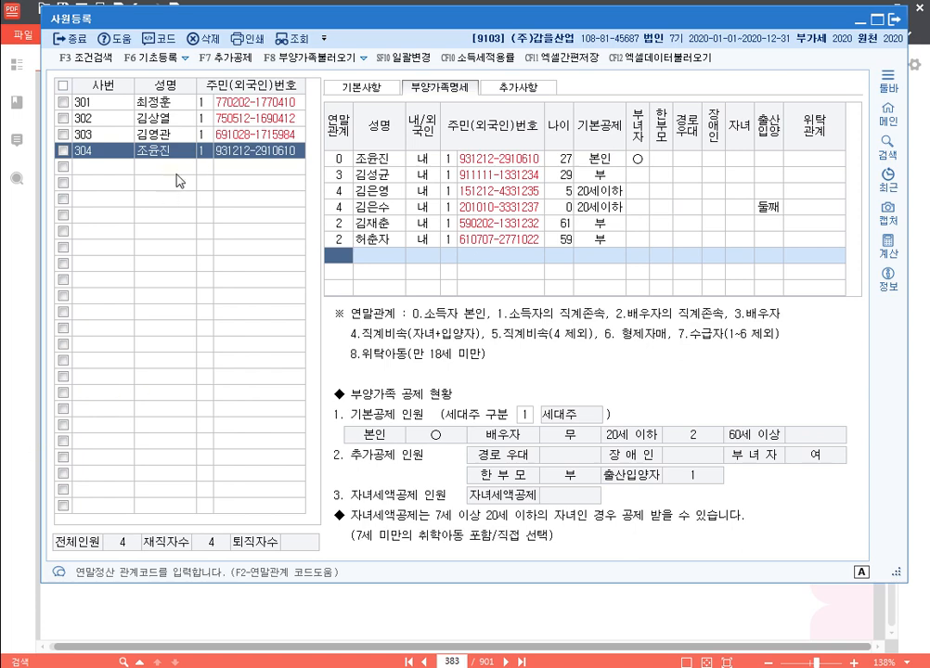
{"action": "left_click", "coordinate": [353, 89]}
Select the empty row below 304 and check exercise [5] for employee 0305 in the PDF
{"action": "left_click", "coordinate": [108, 169]}
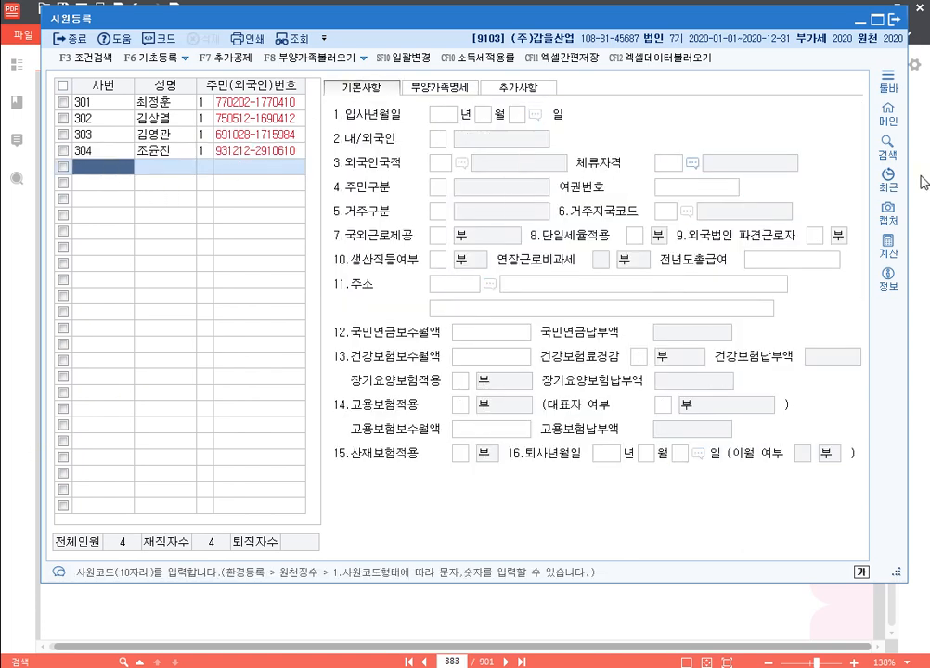
{"action": "left_click", "coordinate": [925, 206]}
{"action": "scroll", "coordinate": [378, 270], "scroll_direction": "down", "scroll_amount": 5}
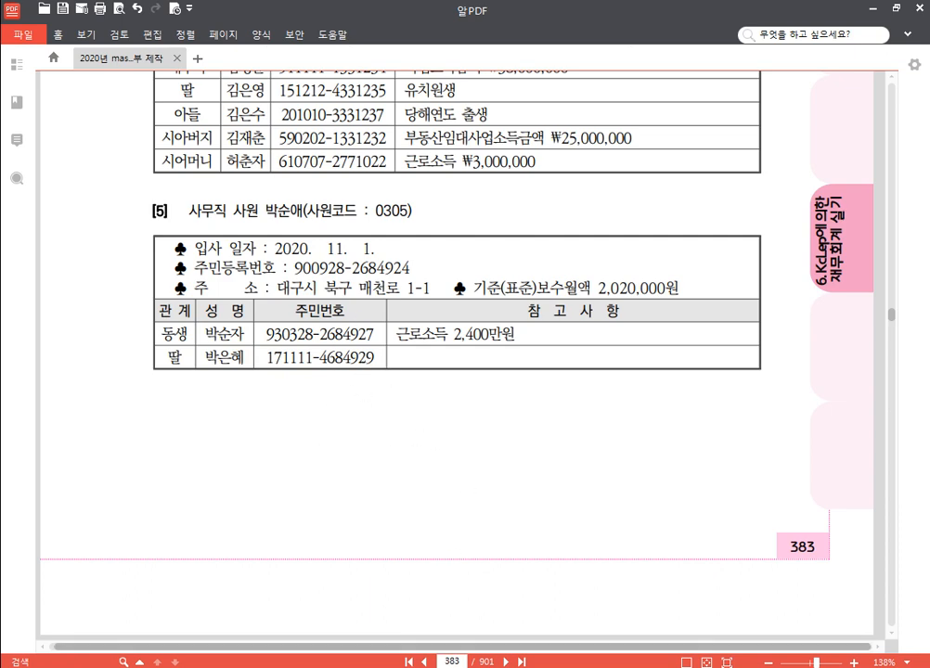
{"action": "left_click", "coordinate": [381, 667]}
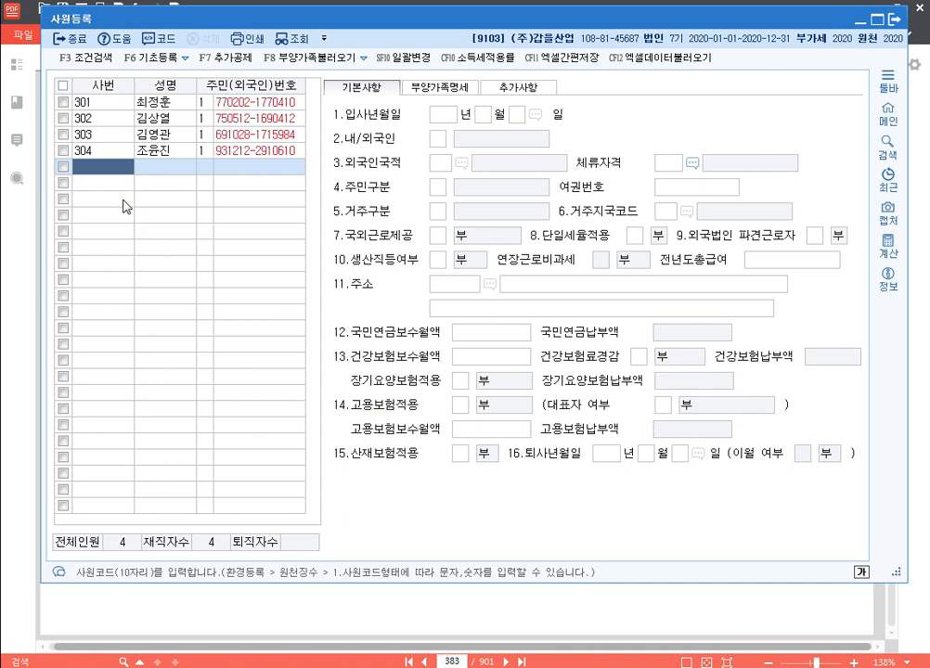
Add employee 305 with name, resident number, hire date 2020-11-01, not production staff
{"action": "type", "text": "305"}
{"action": "key", "text": "Return"}
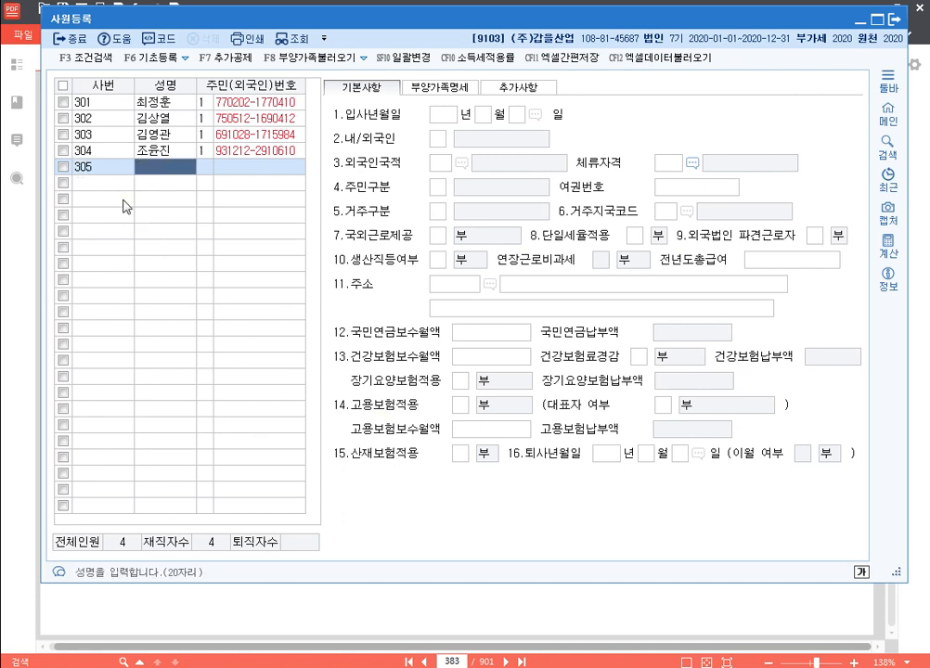
{"action": "key", "text": "Return"}
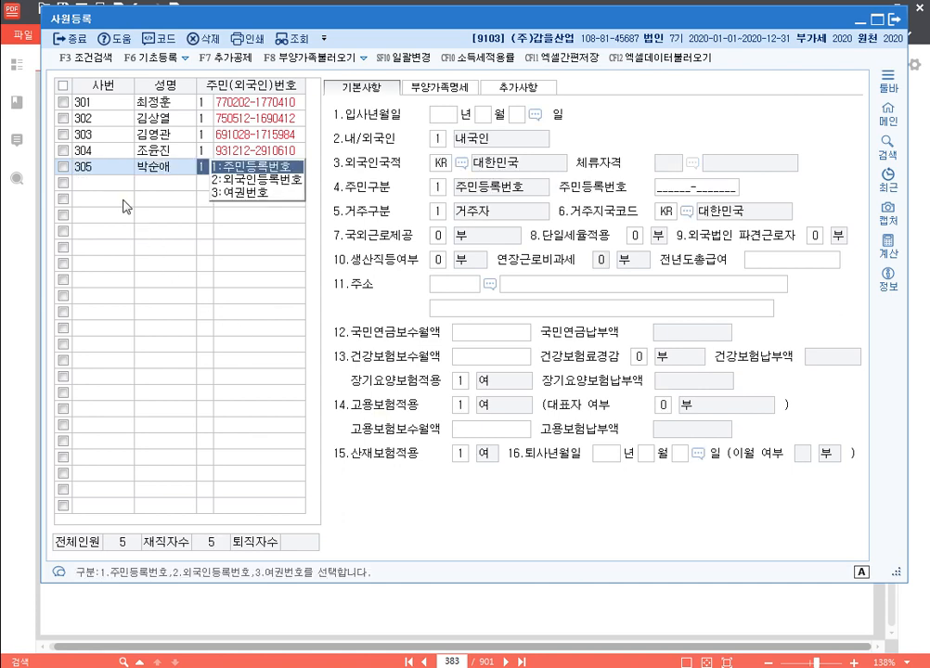
{"action": "key", "text": "Return"}
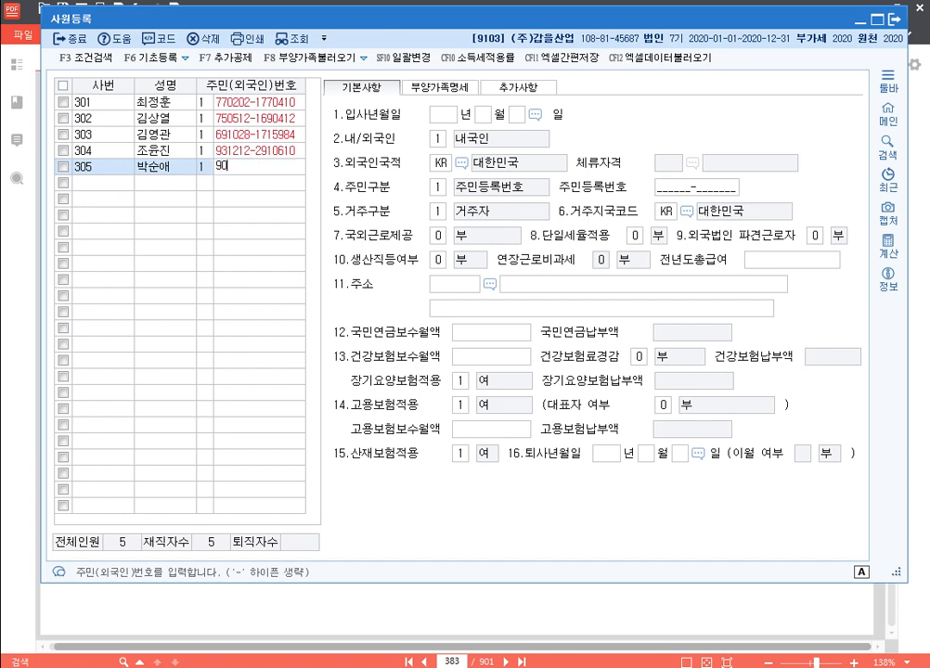
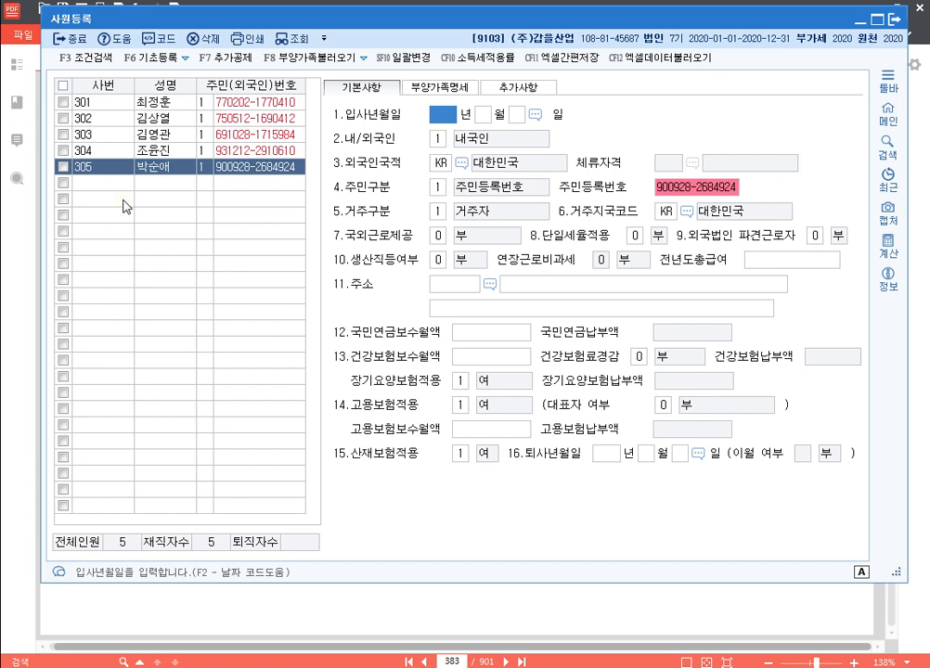
{"action": "type", "text": "2020111"}
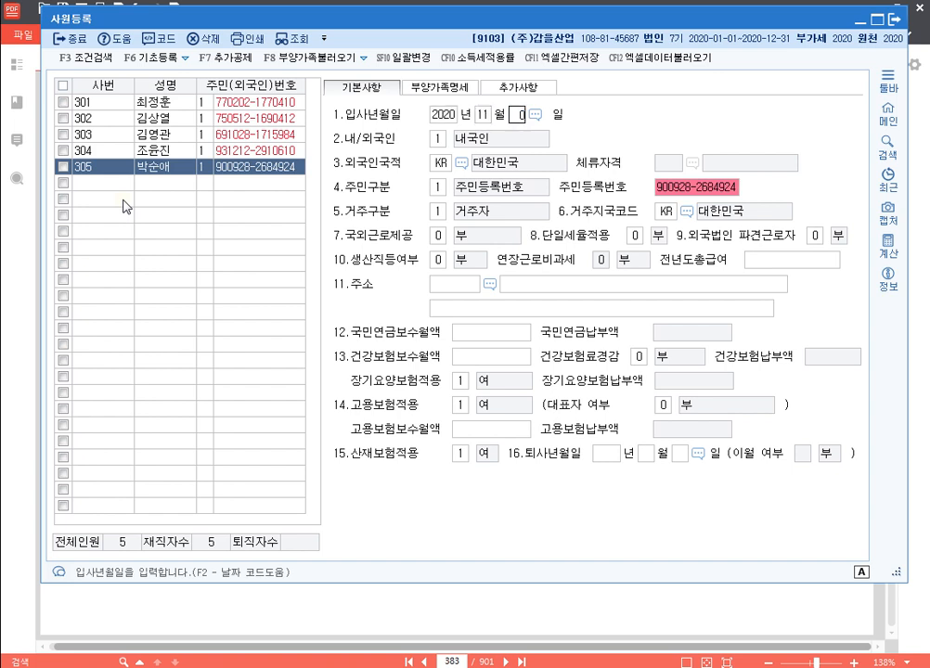
{"action": "key", "text": "Return"}
{"action": "key", "text": "Return"}
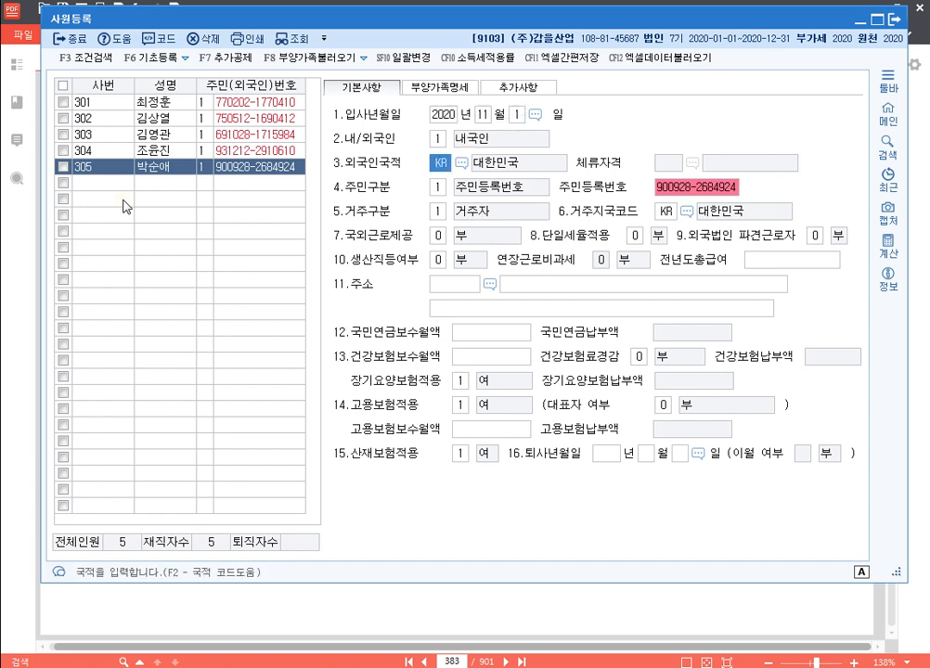
{"action": "key", "text": "Return"}
{"action": "key", "text": "Return"}
{"action": "key", "text": "Return"}
{"action": "key", "text": "Return"}
{"action": "key", "text": "Return"}
{"action": "key", "text": "Return"}
{"action": "key", "text": "Return"}
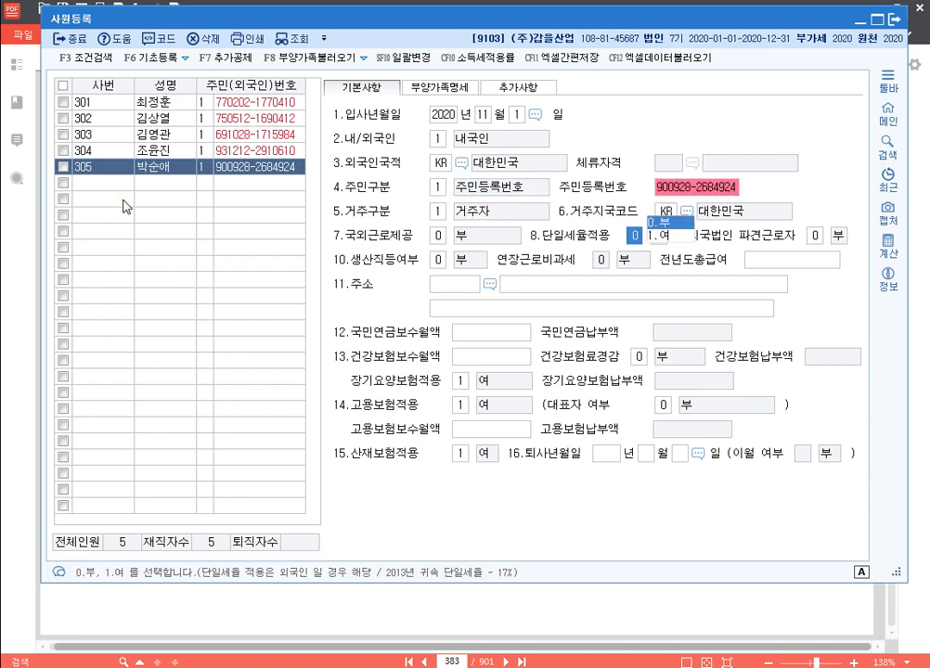
{"action": "key", "text": "Return"}
{"action": "key", "text": "Return"}
Look up the employee's street address and fill in the postcode and address
{"action": "key", "text": "Up"}
{"action": "key", "text": "F2"}
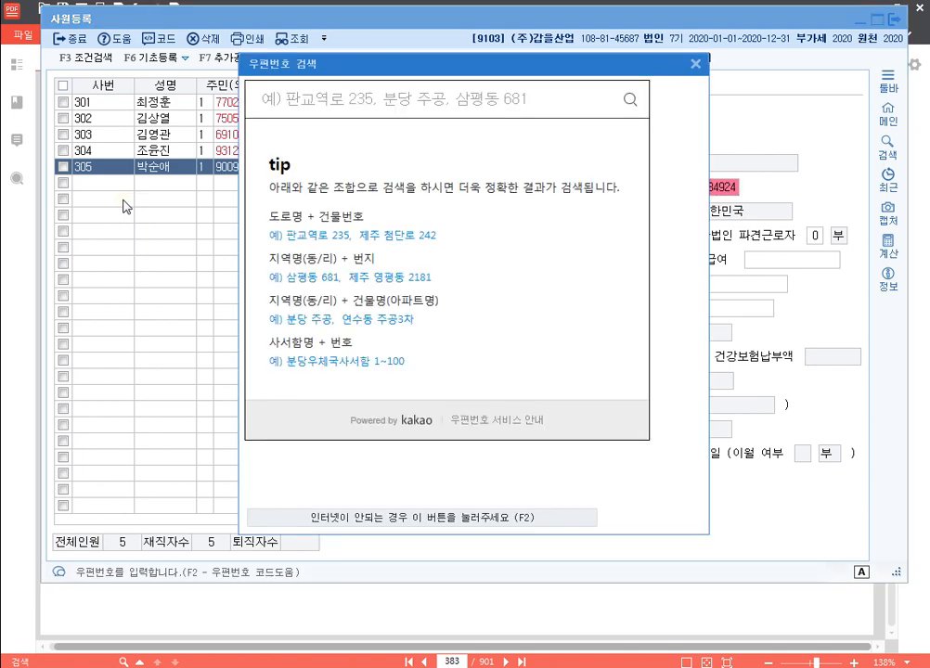
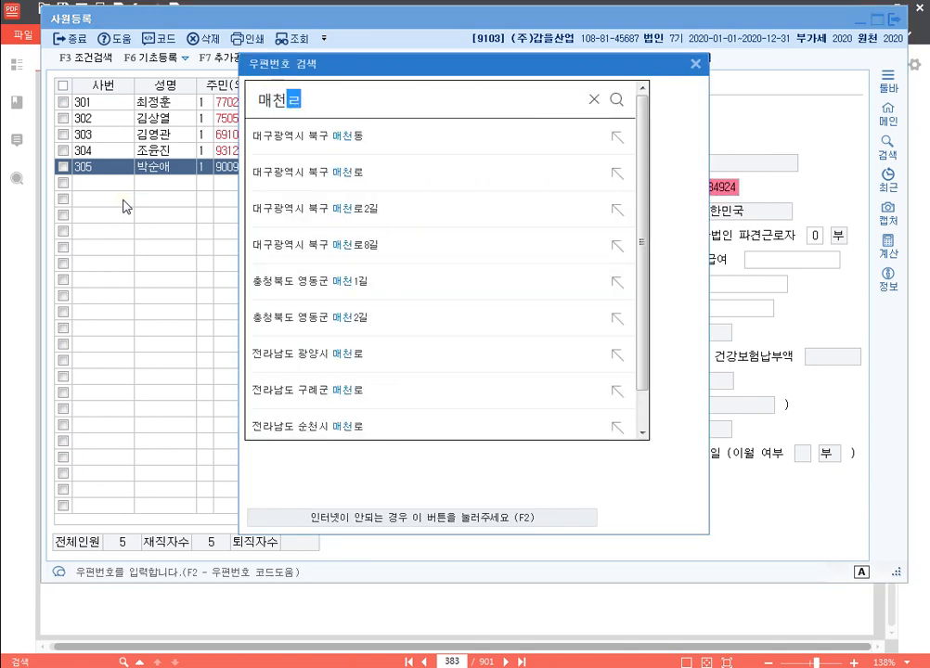
{"action": "key", "text": "Return"}
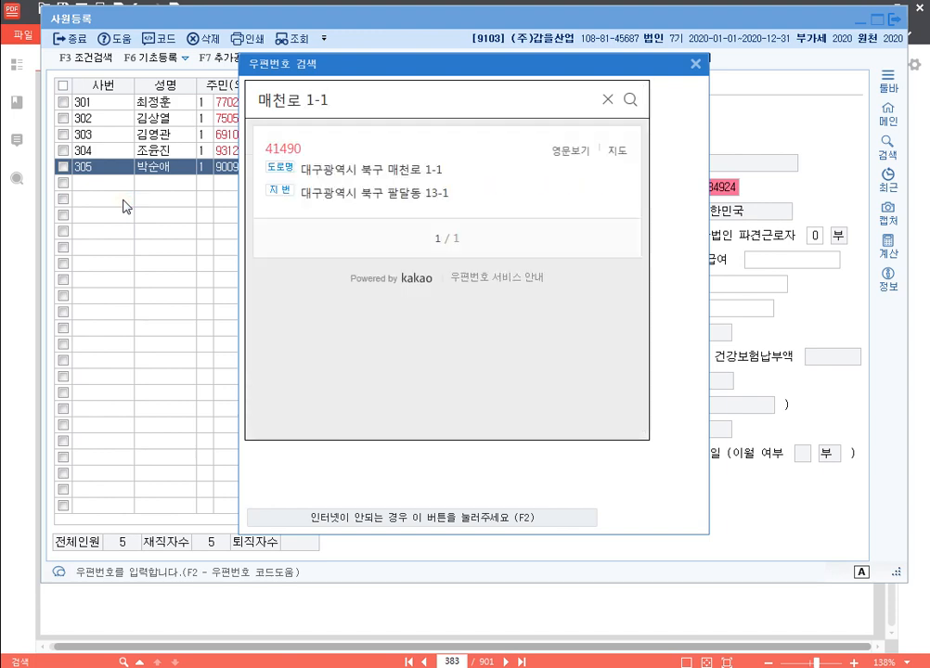
{"action": "left_click", "coordinate": [396, 171]}
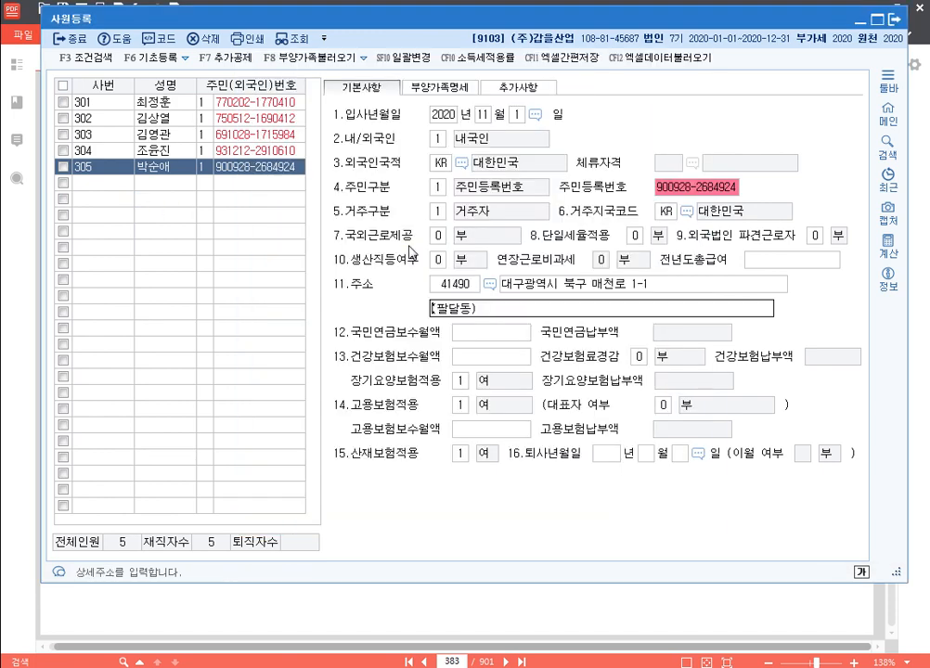
{"action": "key", "text": "Return"}
Enter 2,020,000 as the pension, health and employment insurance monthly bases
{"action": "type", "text": "2020000"}
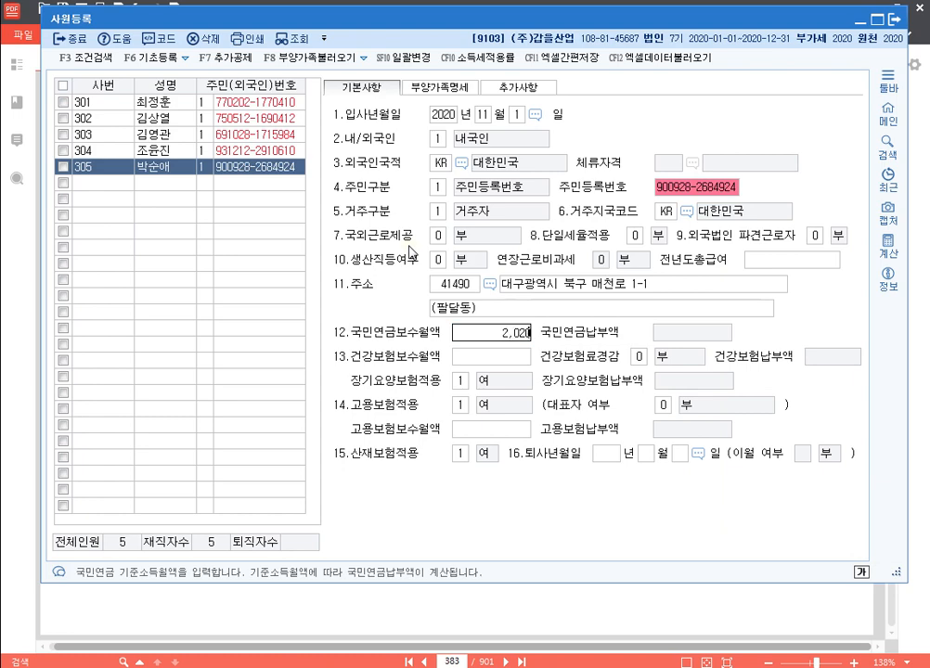
{"action": "key", "text": "Return"}
{"action": "type", "text": "2,020,000"}
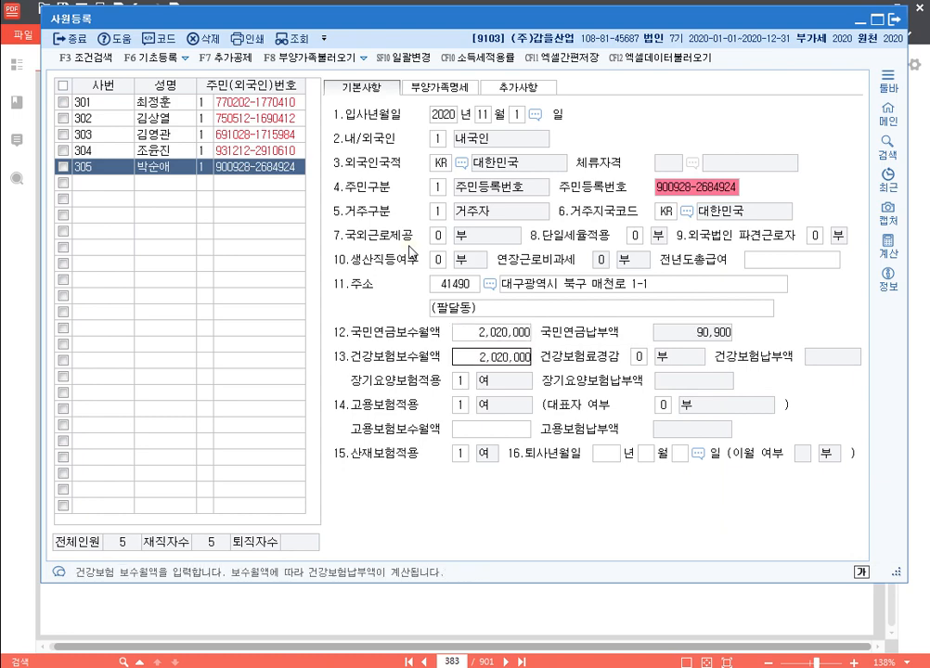
{"action": "key", "text": "Return"}
{"action": "key", "text": "Return"}
{"action": "type", "text": "2,020,000"}
{"action": "key", "text": "Return"}
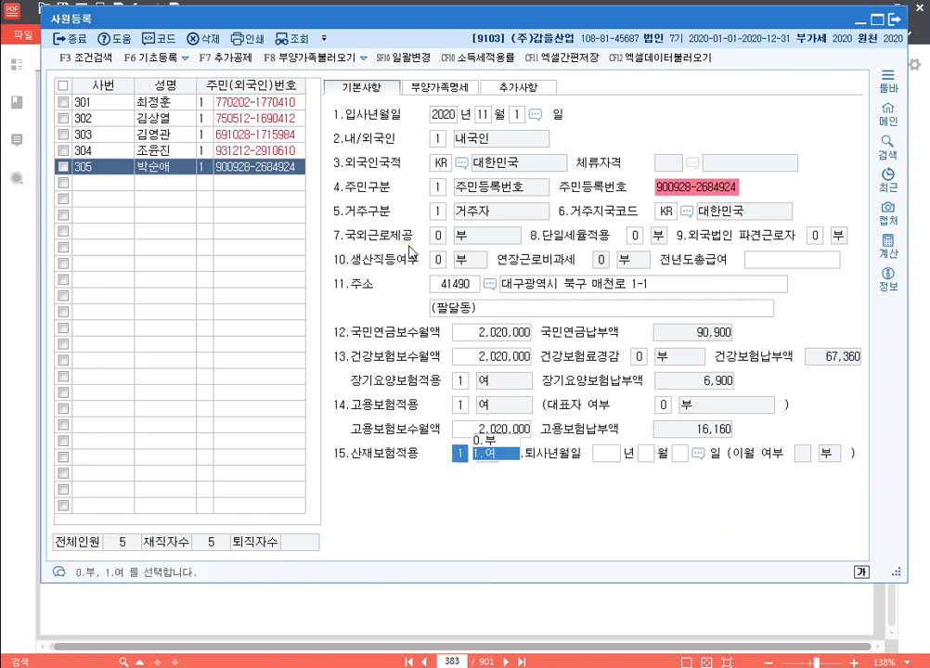
{"action": "key", "text": "Return"}
{"action": "key", "text": "Return"}
{"action": "key", "text": "Return"}
{"action": "key", "text": "Return"}
{"action": "key", "text": "Up"}
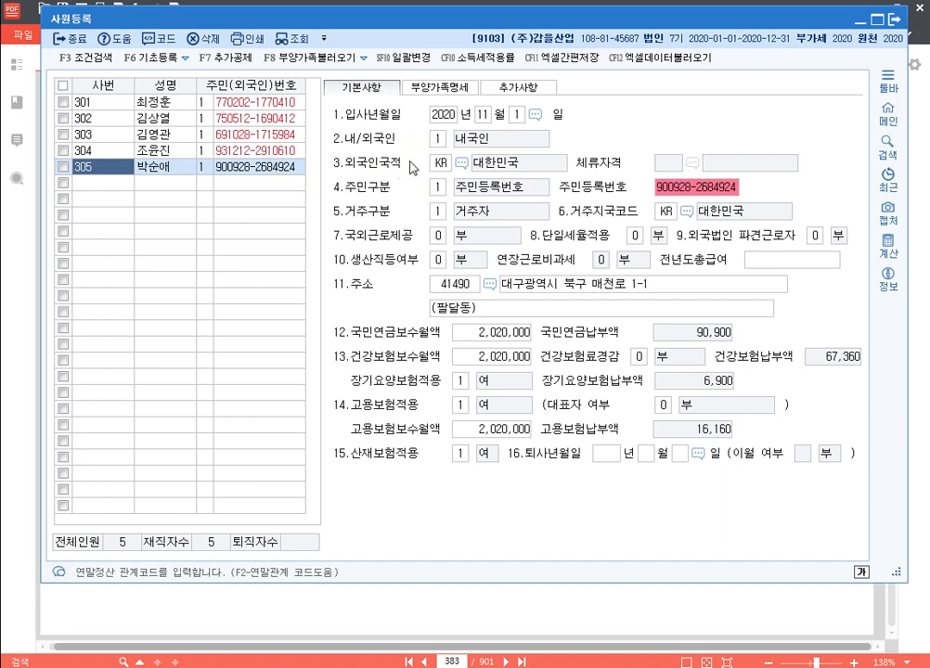
Set 한부모 to 여 and add the sibling (relation 6) with name and resident number
{"action": "left_click", "coordinate": [453, 89]}
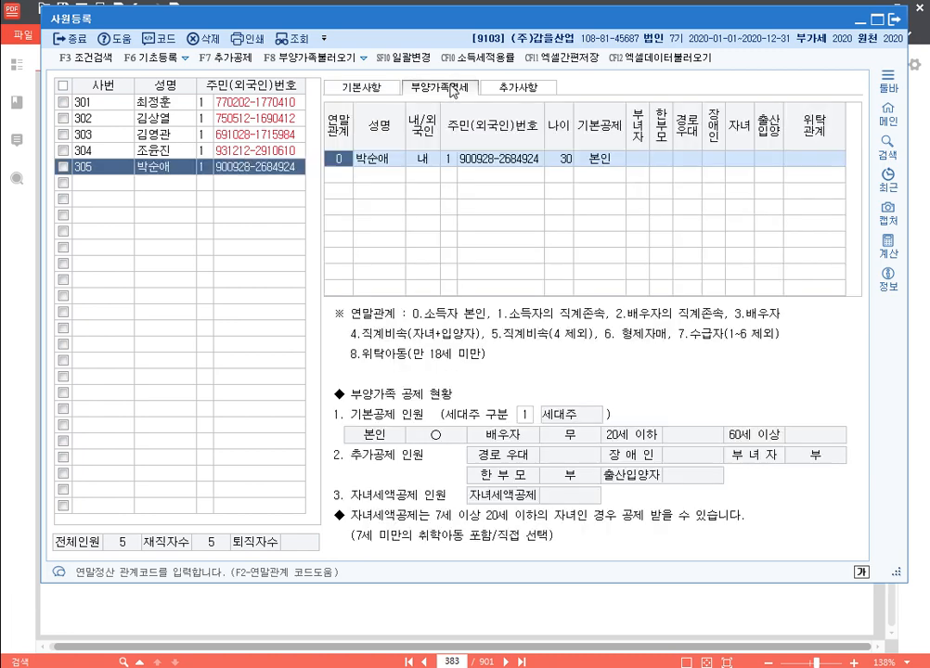
{"action": "left_click", "coordinate": [664, 162]}
{"action": "left_click", "coordinate": [685, 179]}
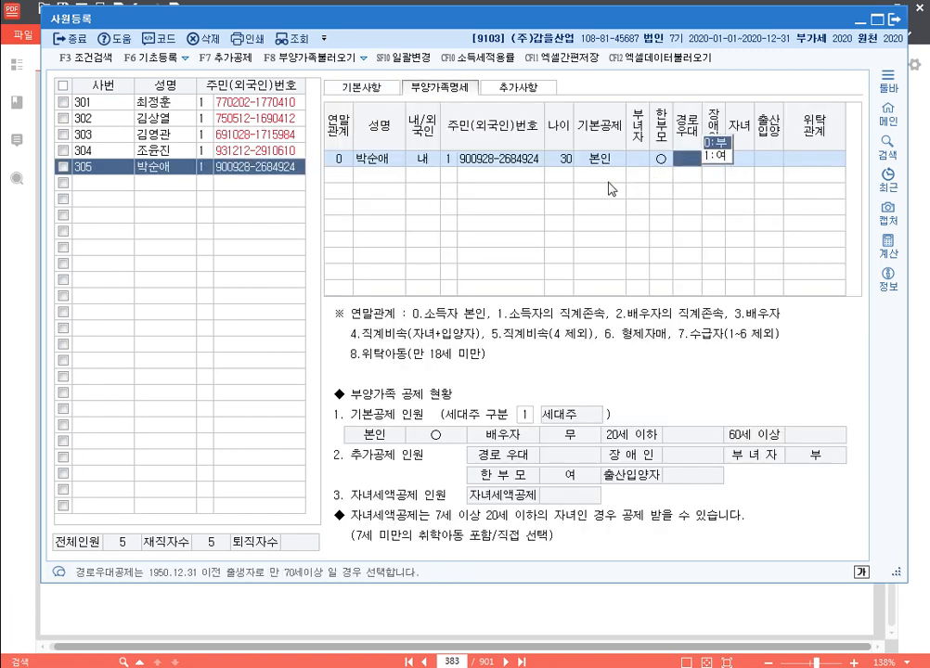
{"action": "left_click", "coordinate": [336, 177]}
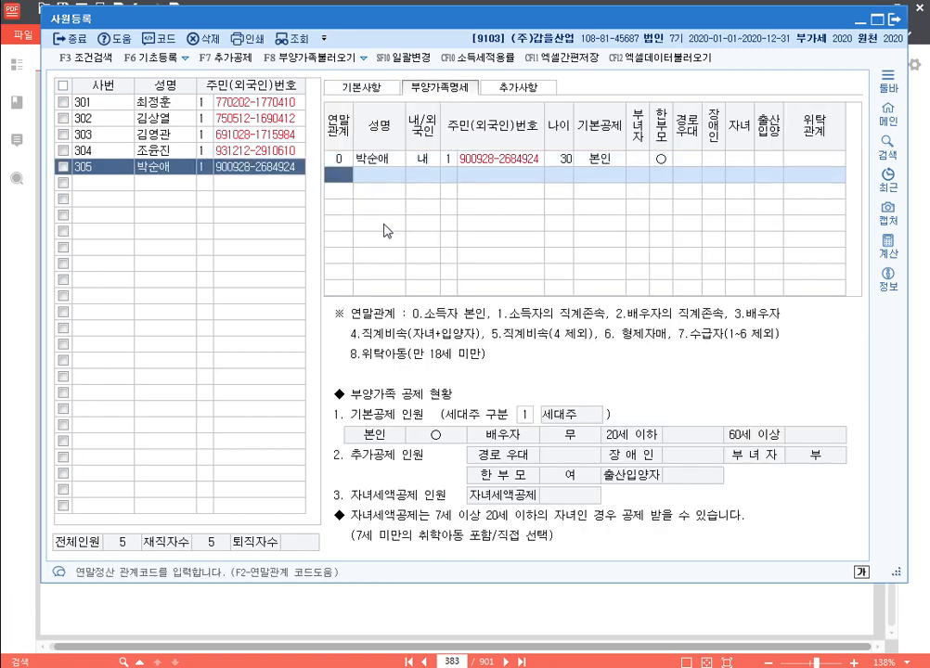
{"action": "type", "text": "6"}
{"action": "key", "text": "Return"}
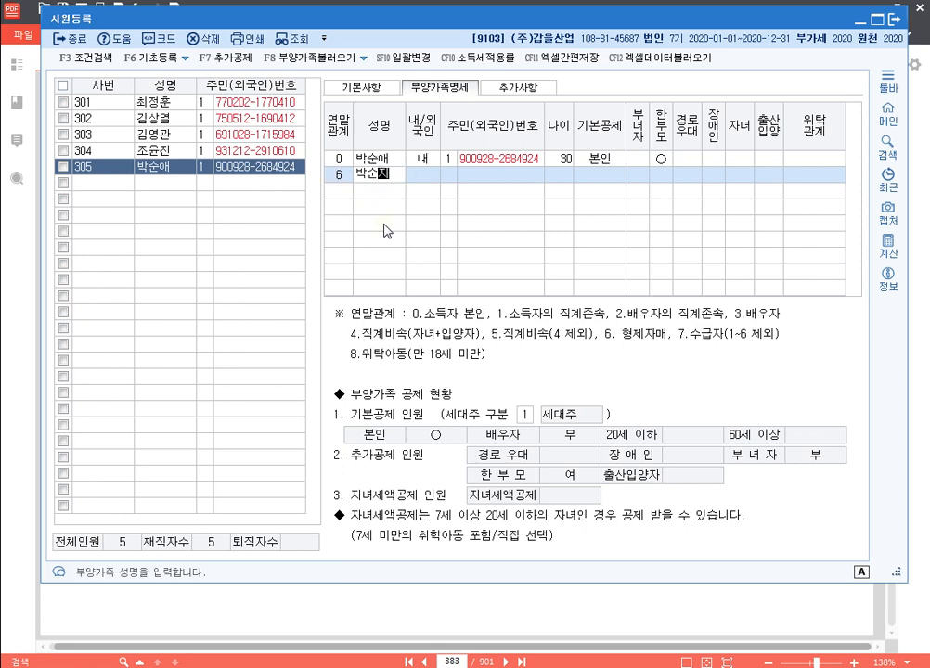
{"action": "key", "text": "Return"}
{"action": "key", "text": "Return"}
{"action": "key", "text": "Return"}
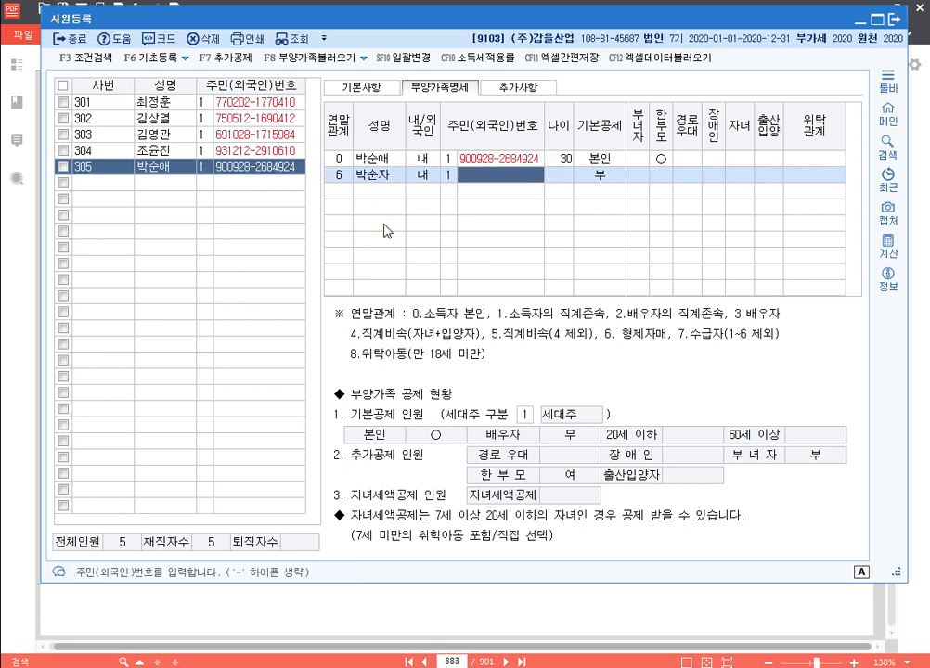
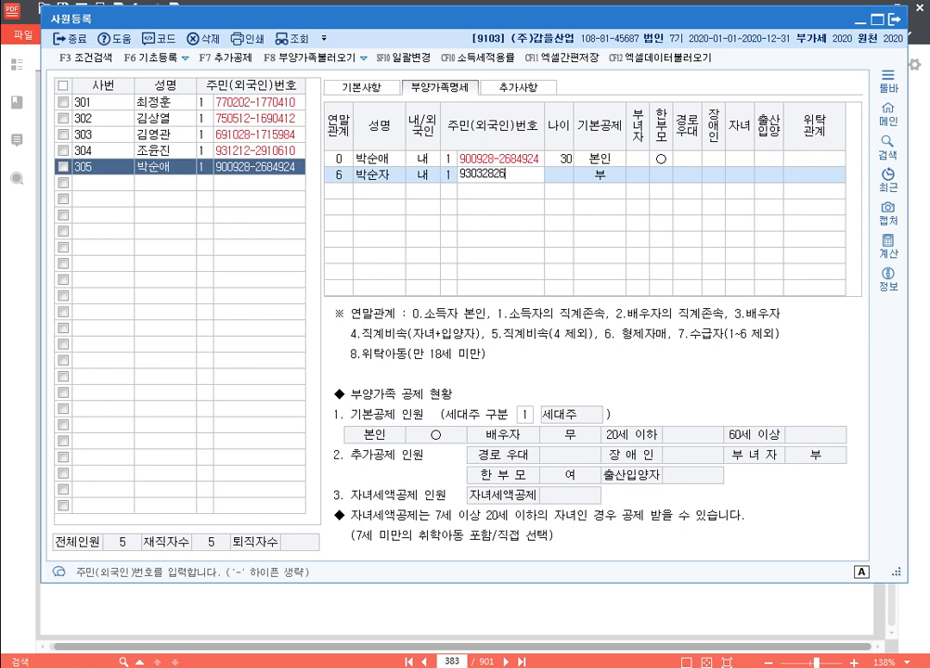
{"action": "key", "text": "Return"}
{"action": "key", "text": "Return"}
{"action": "key", "text": "Return"}
{"action": "key", "text": "Return"}
{"action": "key", "text": "Return"}
{"action": "key", "text": "Return"}
{"action": "key", "text": "Return"}
{"action": "key", "text": "Return"}
{"action": "key", "text": "Return"}
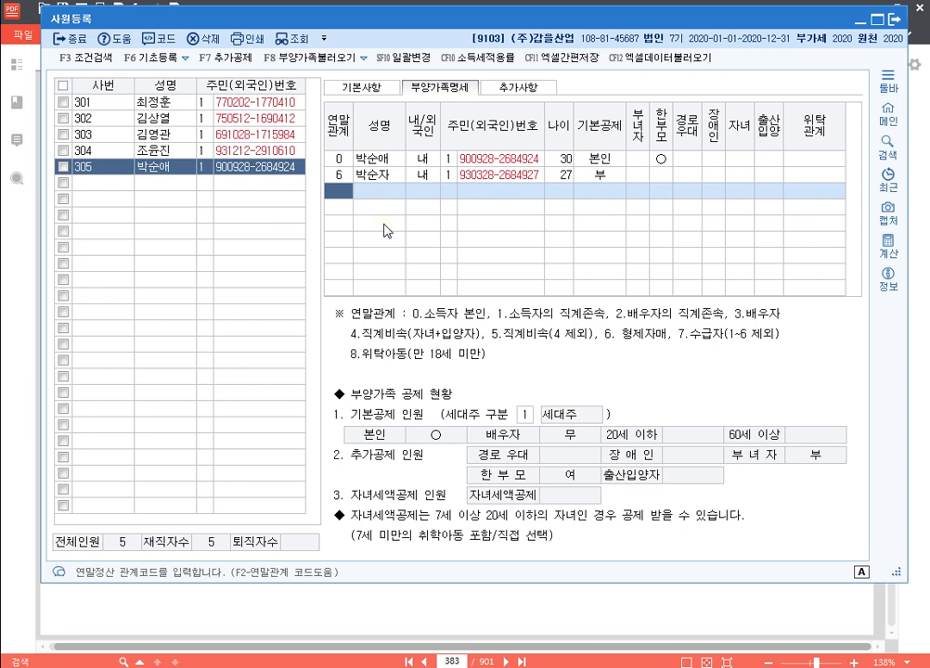
Add the 3-year-old child (relation 4) with name and resident number under the 20세이하 deduction
{"action": "type", "text": "4"}
{"action": "key", "text": "Return"}
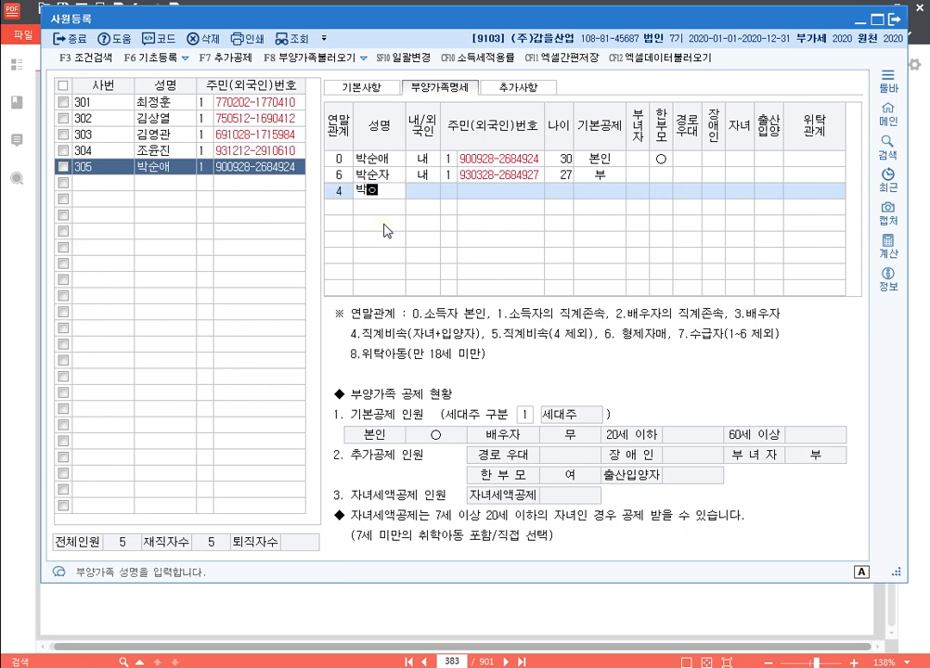
{"action": "key", "text": "Return"}
{"action": "key", "text": "Return"}
{"action": "key", "text": "Return"}
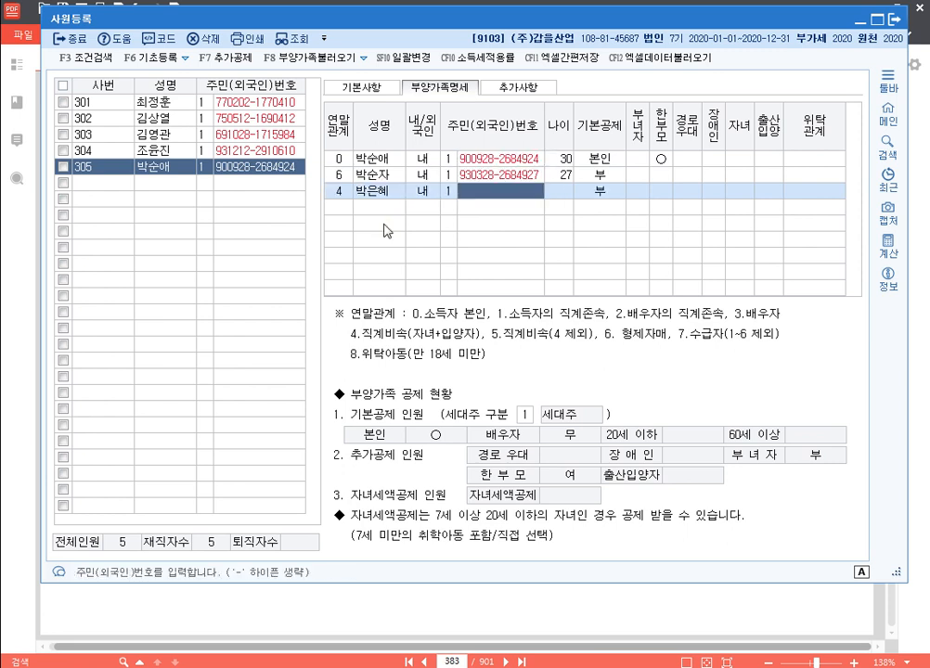
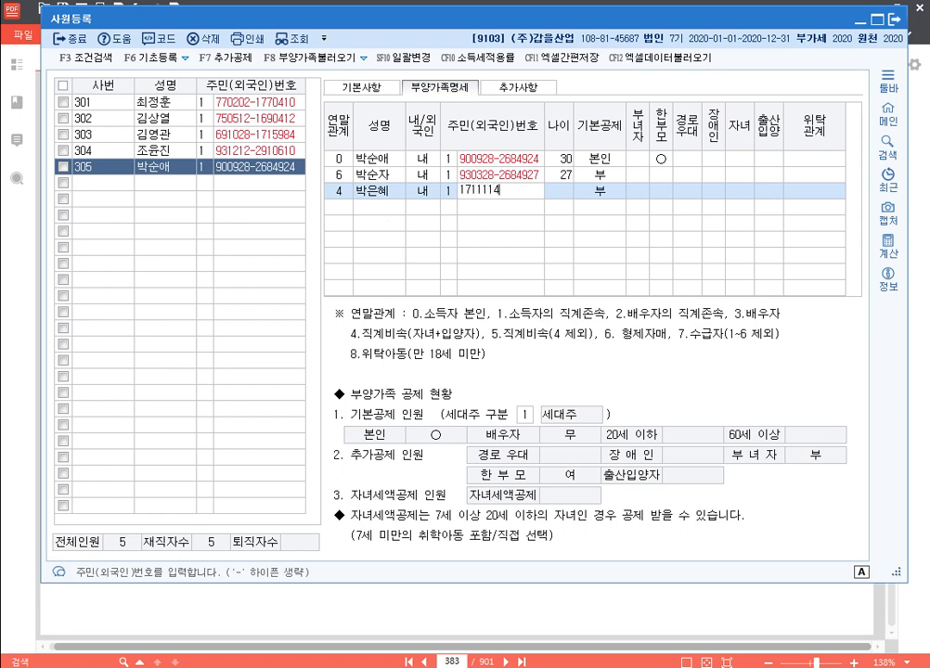
{"action": "key", "text": "Return"}
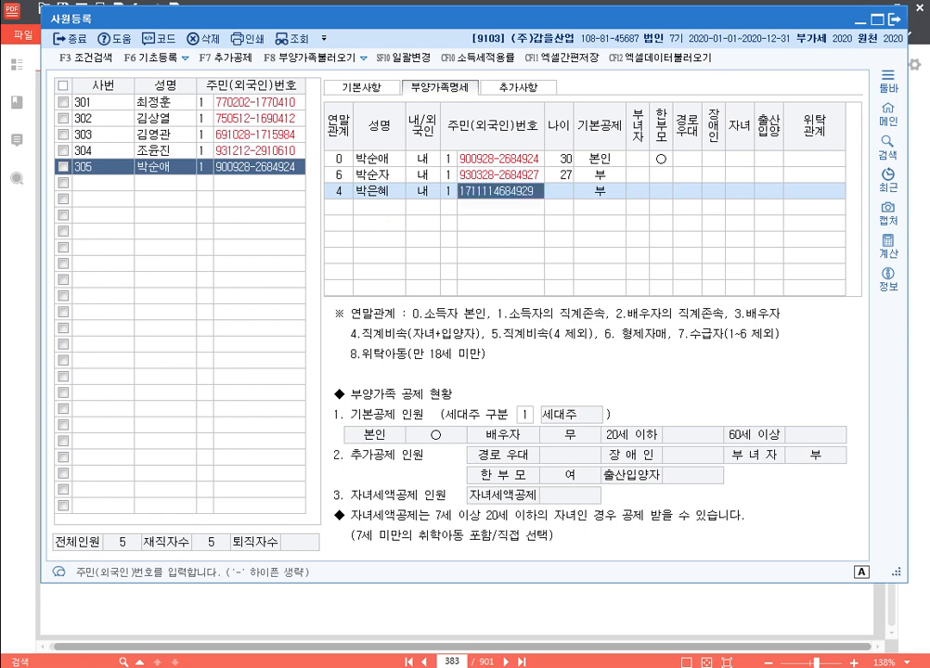
{"action": "key", "text": "Return"}
{"action": "key", "text": "Return"}
{"action": "key", "text": "Return"}
{"action": "key", "text": "Return"}
{"action": "key", "text": "Return"}
{"action": "key", "text": "Return"}
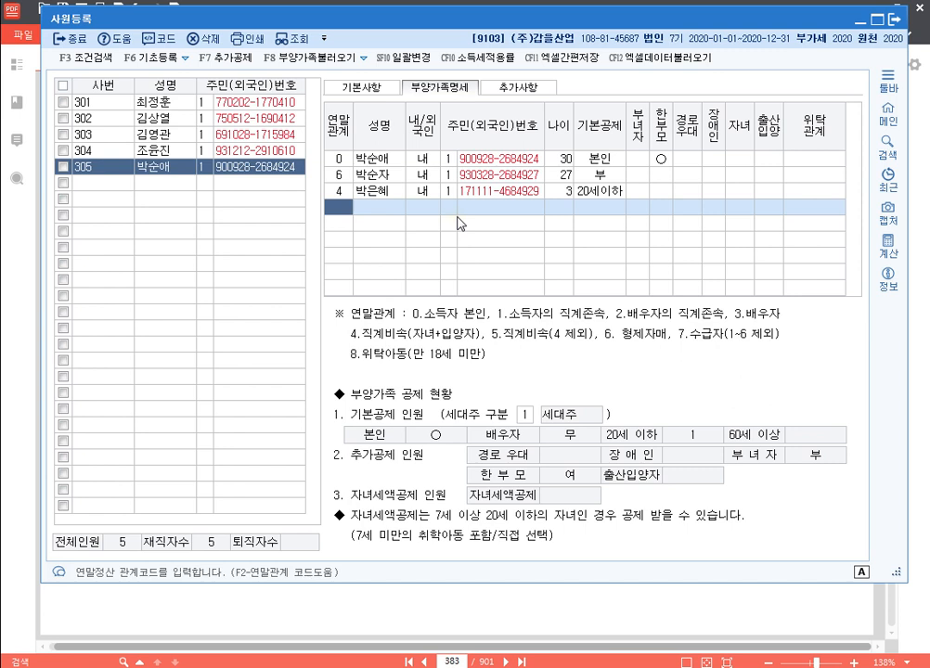
{"action": "left_click", "coordinate": [173, 118]}
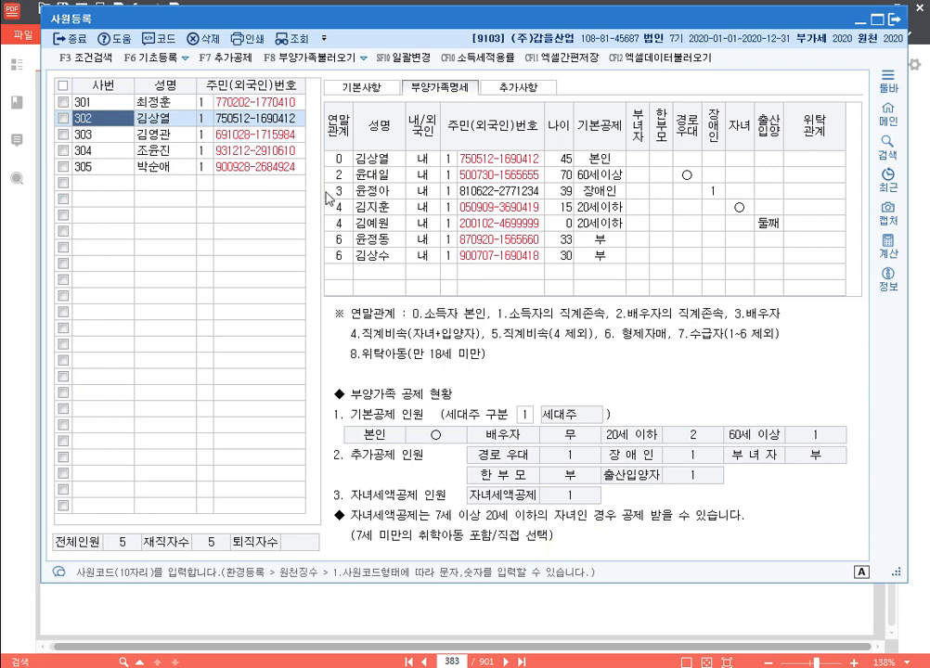
{"action": "left_click", "coordinate": [369, 88]}
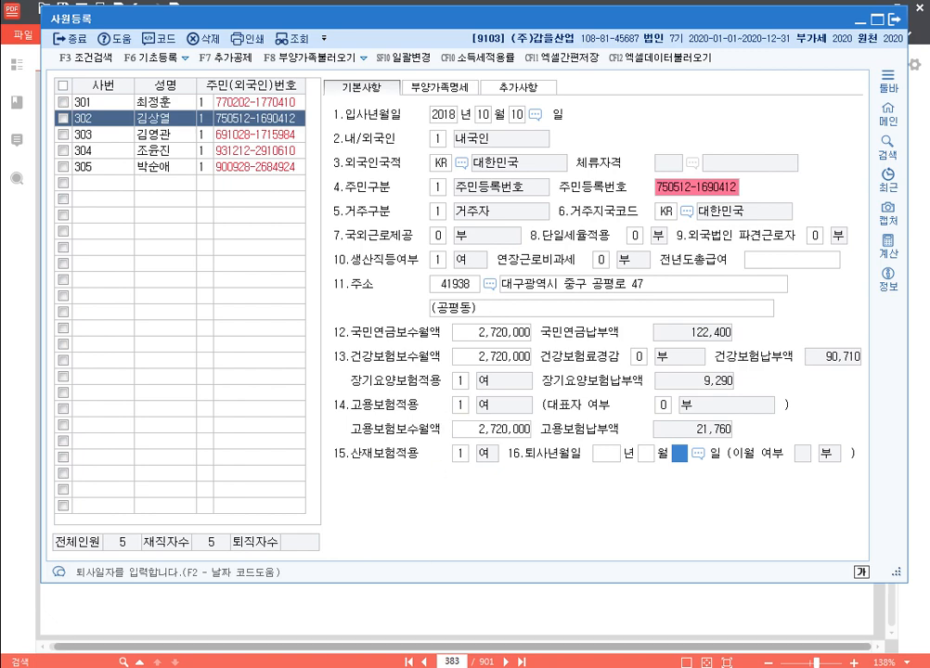
{"action": "key", "text": "alt+Tab"}
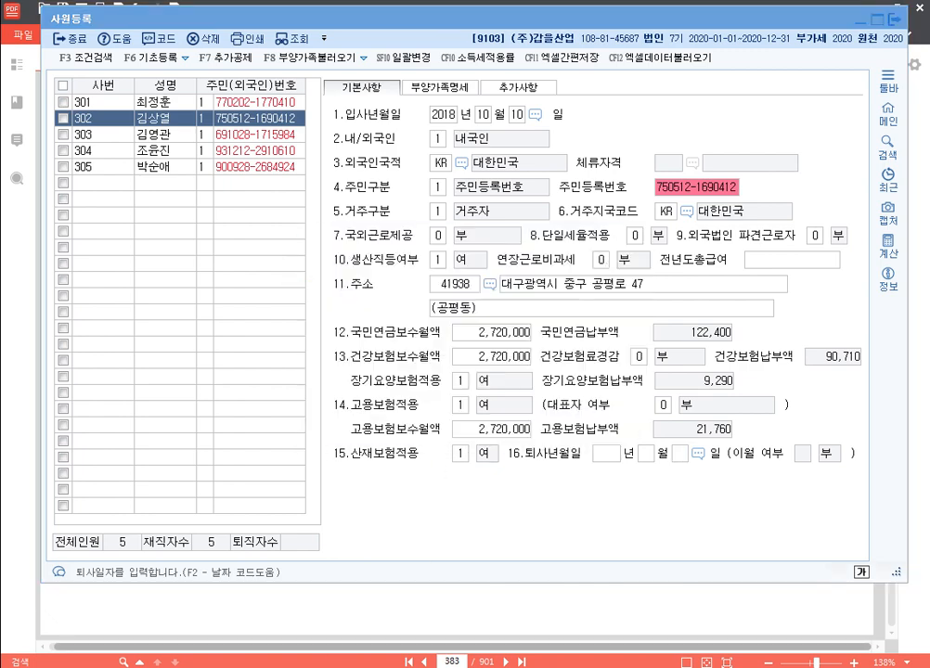
In 한글, type the heading 사원등록 기출문제 with 'p.702' and '1185' below it
{"action": "type", "text": "*"}
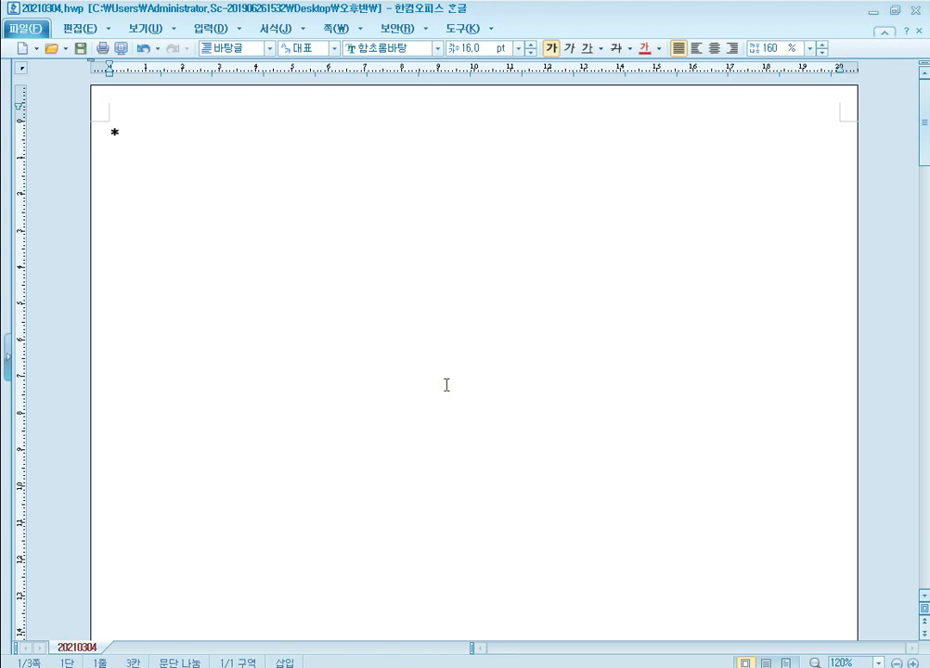
{"action": "type", "text": " 사원드등록"}
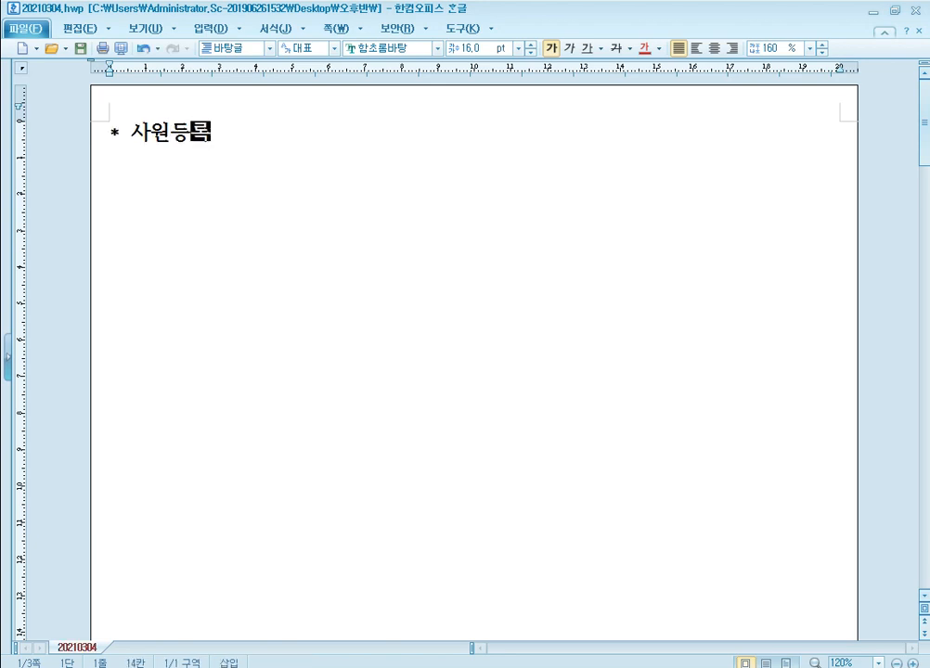
{"action": "type", "text": " 기출문제"}
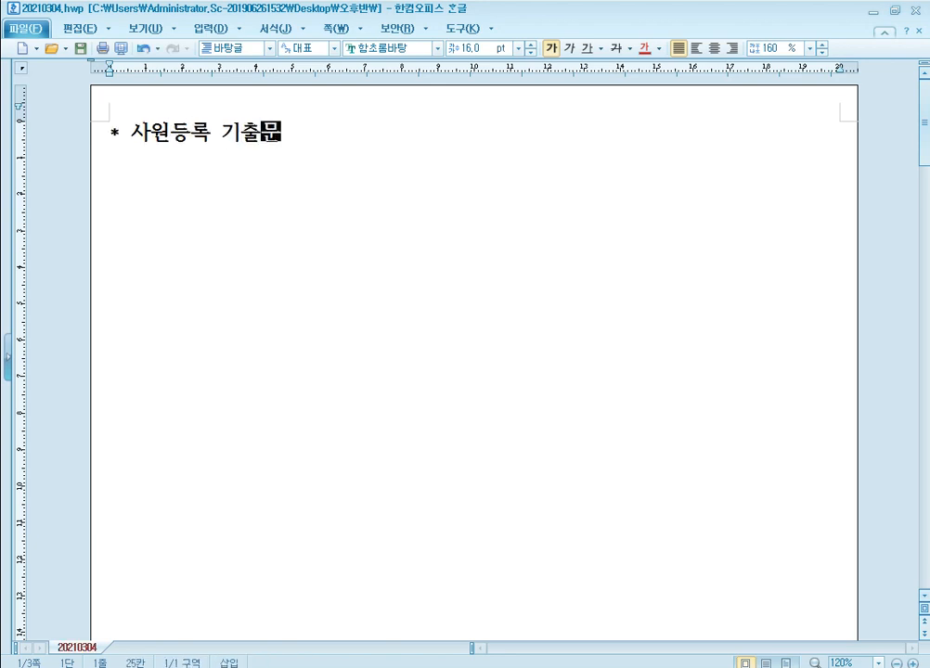
{"action": "key", "text": "Return"}
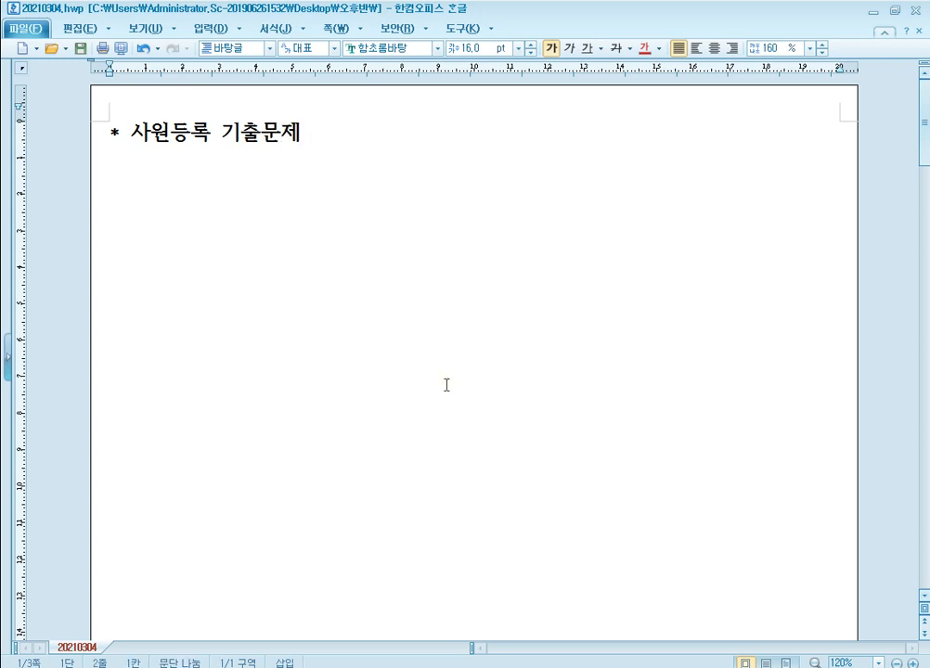
{"action": "type", "text": "p.702"}
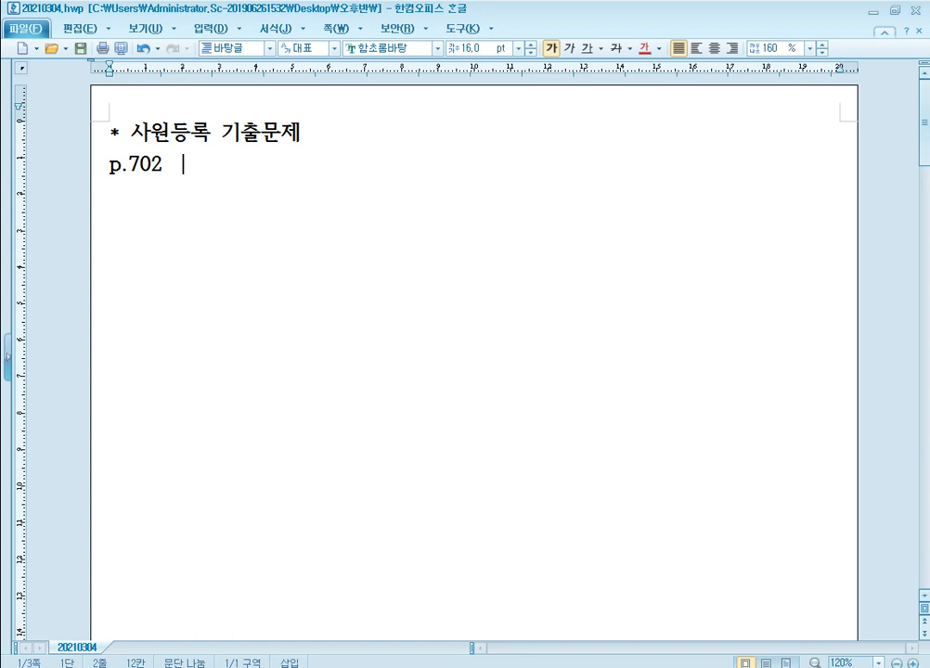
{"action": "type", "text": "1185"}
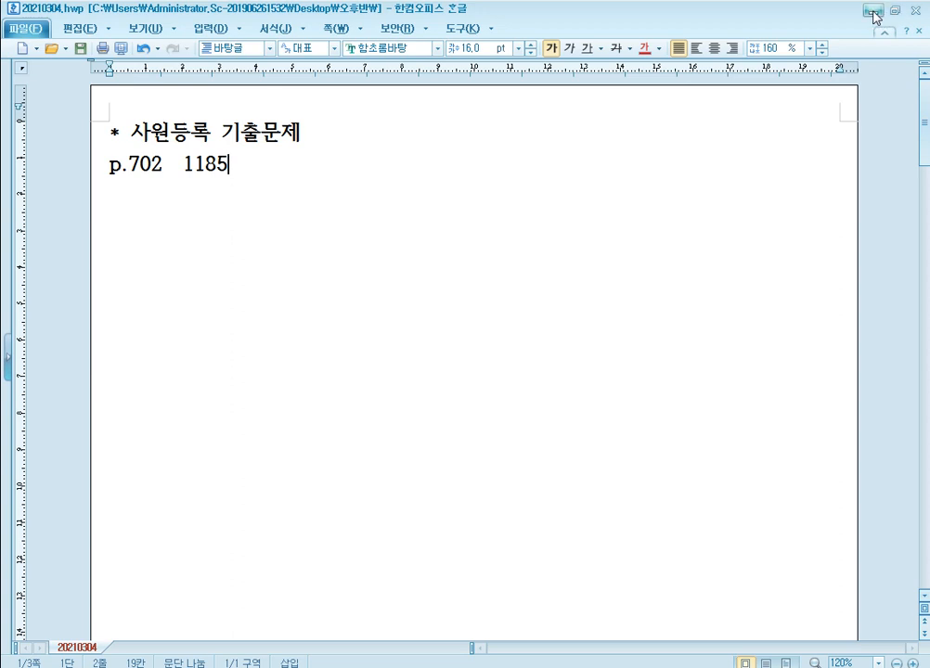
Go to page 702 of the textbook in 알PDF, then return to KcLep
{"action": "left_click", "coordinate": [347, 666]}
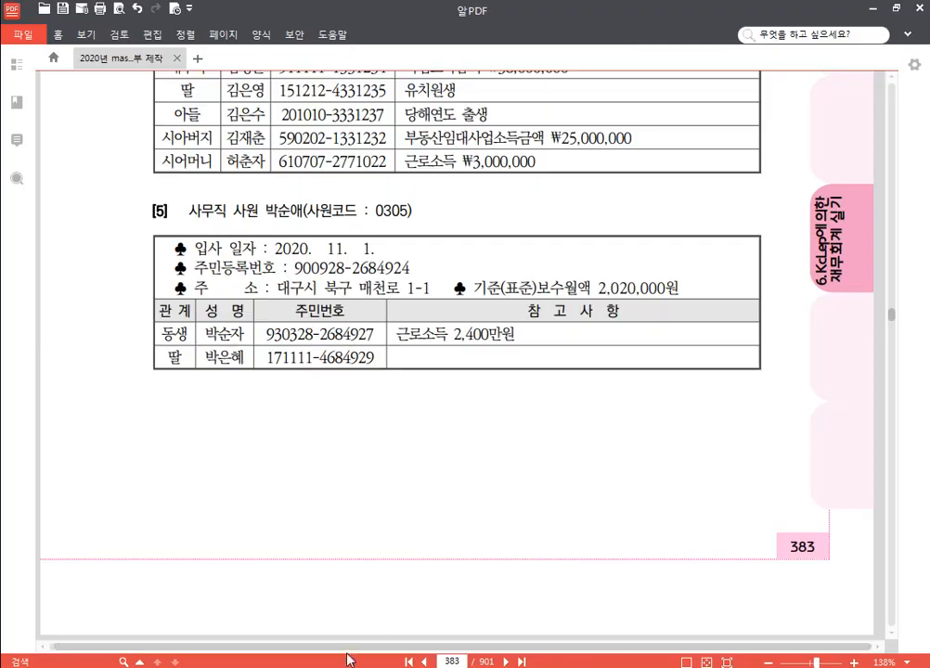
{"action": "left_click", "coordinate": [453, 662]}
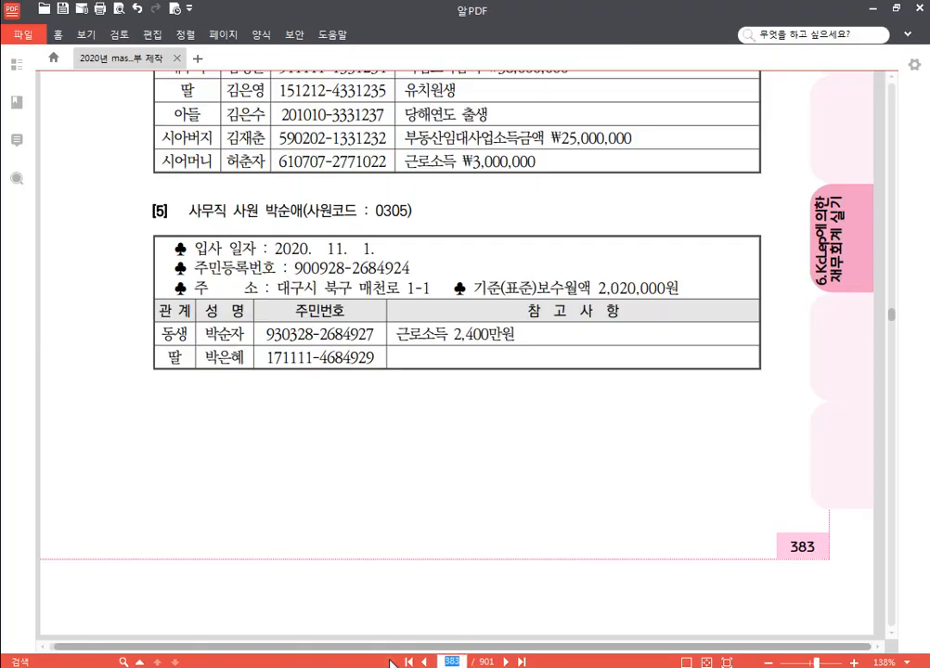
{"action": "type", "text": "702"}
{"action": "key", "text": "Return"}
{"action": "scroll", "coordinate": [446, 457], "scroll_direction": "down", "scroll_amount": 5}
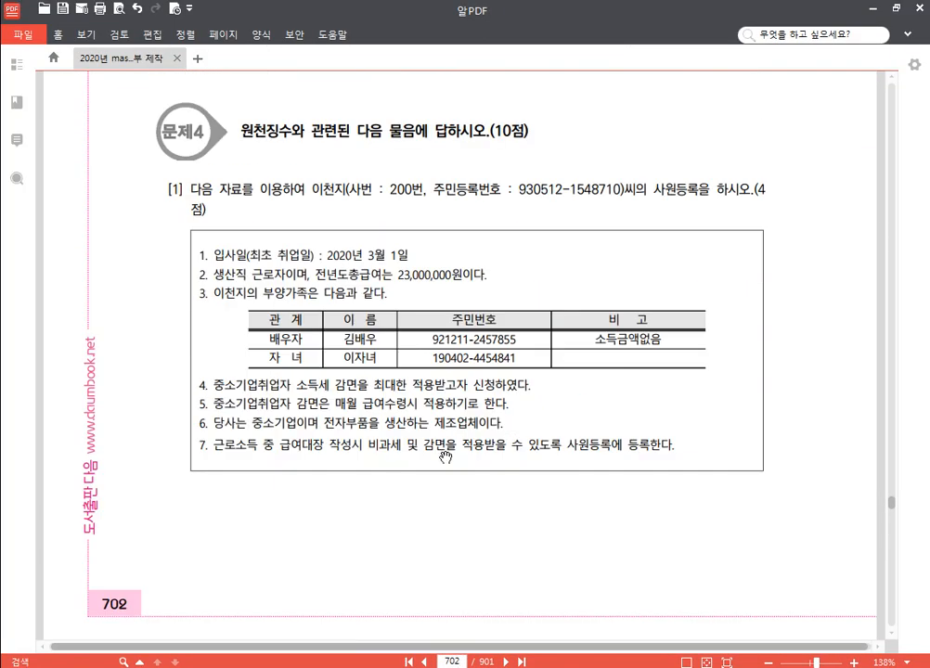
{"action": "key", "text": "alt+Tab"}
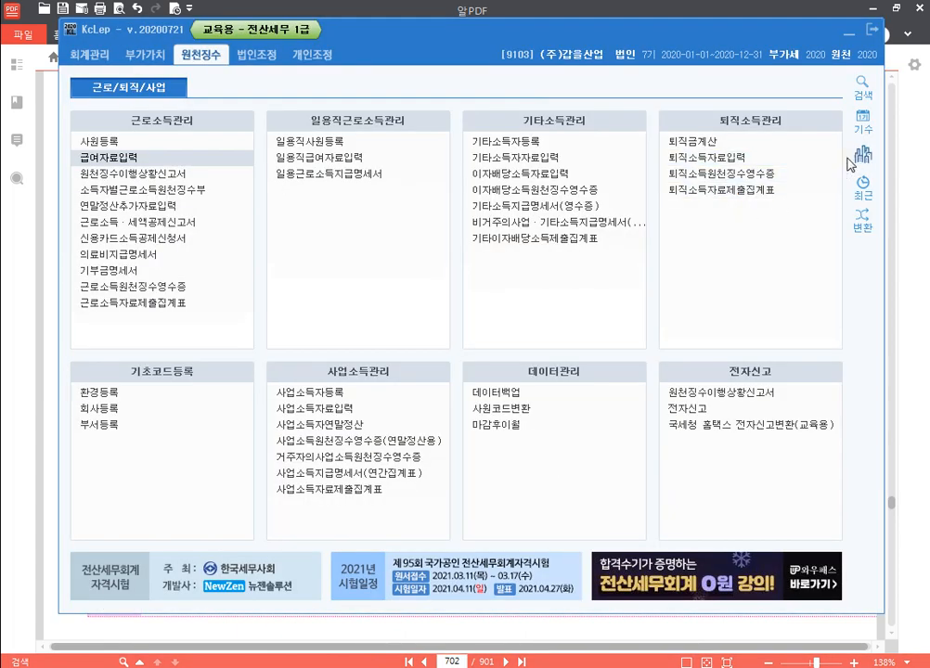
Change the working company to 1185 (주)노은산업 through 회사변경
{"action": "left_click", "coordinate": [853, 158]}
{"action": "type", "text": "1185"}
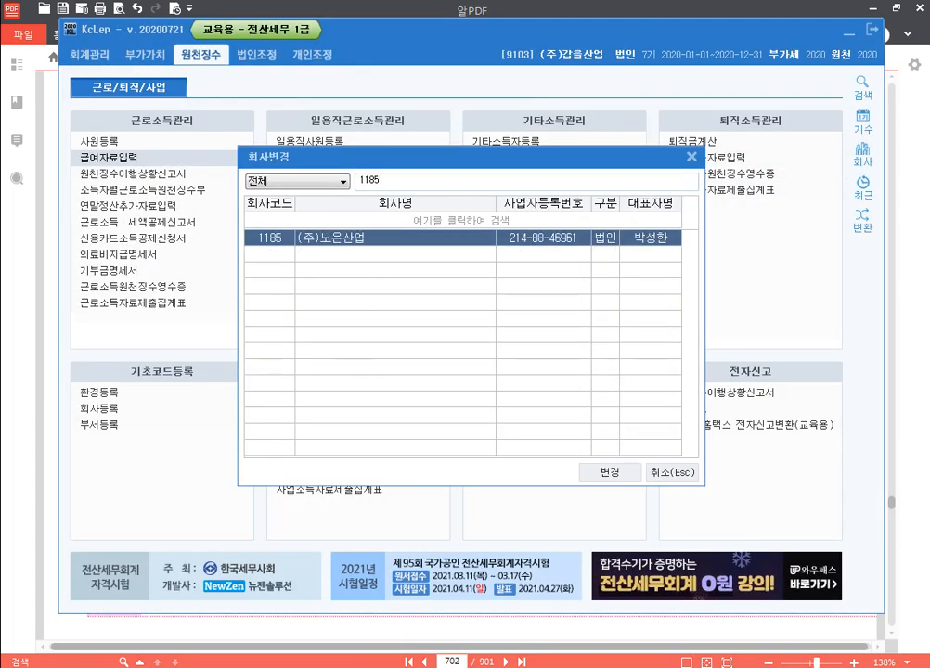
{"action": "key", "text": "Return"}
{"action": "key", "text": "Return"}
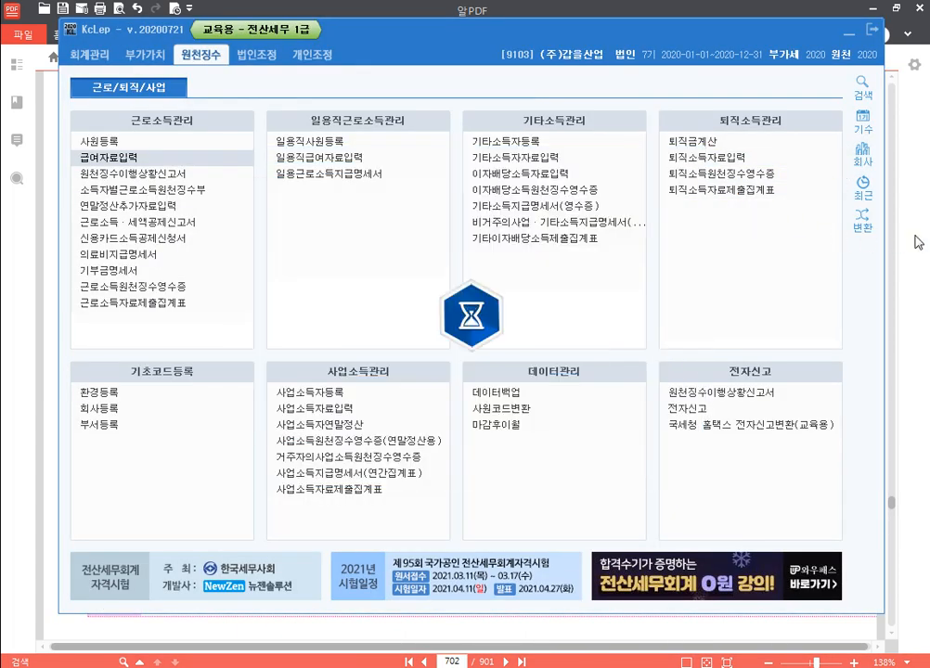
{"action": "left_click", "coordinate": [924, 303]}
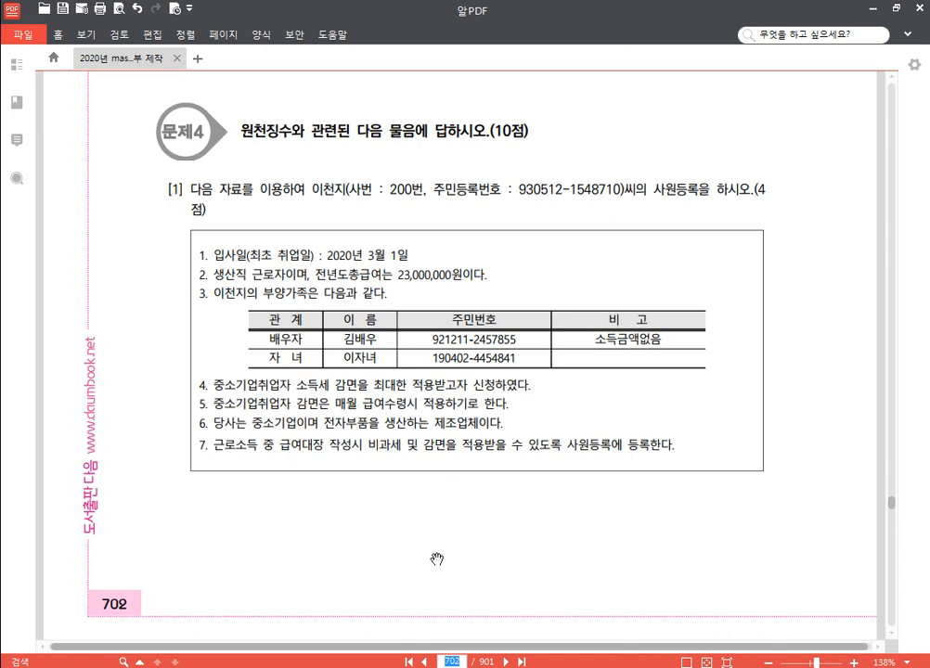
{"action": "key", "text": "alt+Tab"}
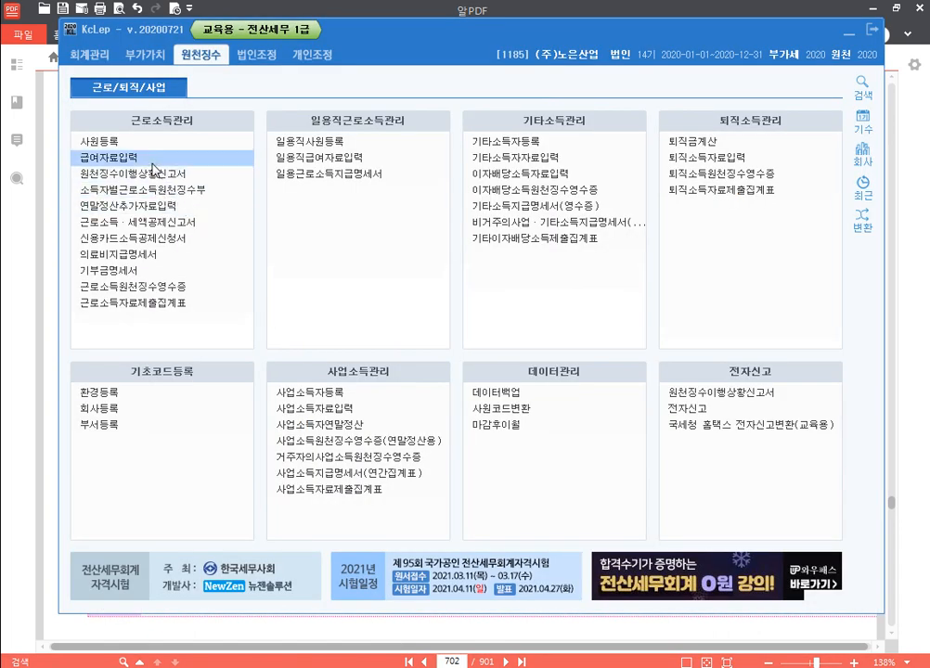
Add new employee number 200 with the employee's name and resident registration number
{"action": "left_click", "coordinate": [165, 140]}
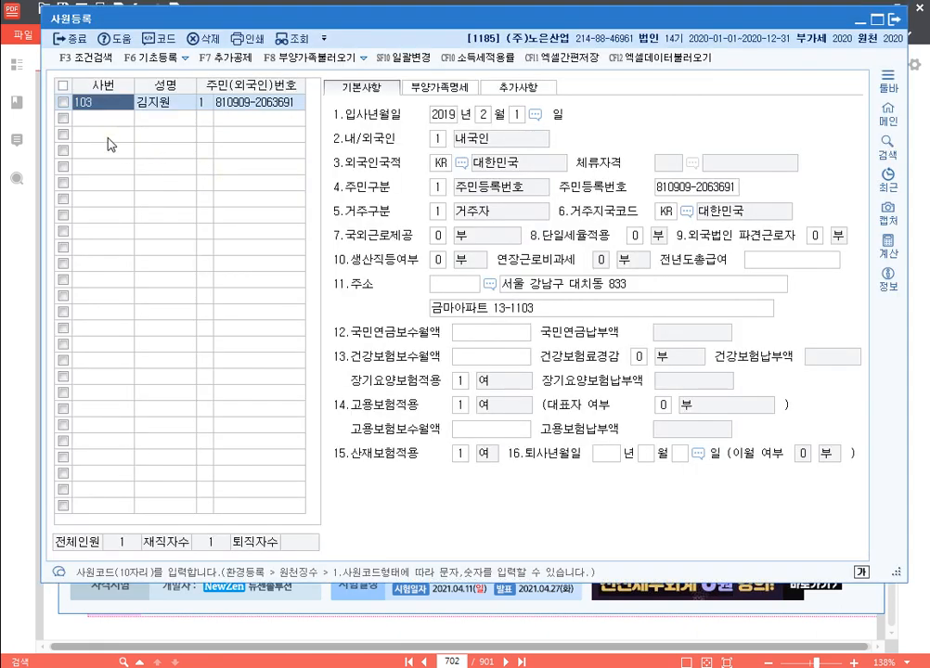
{"action": "left_click", "coordinate": [118, 120]}
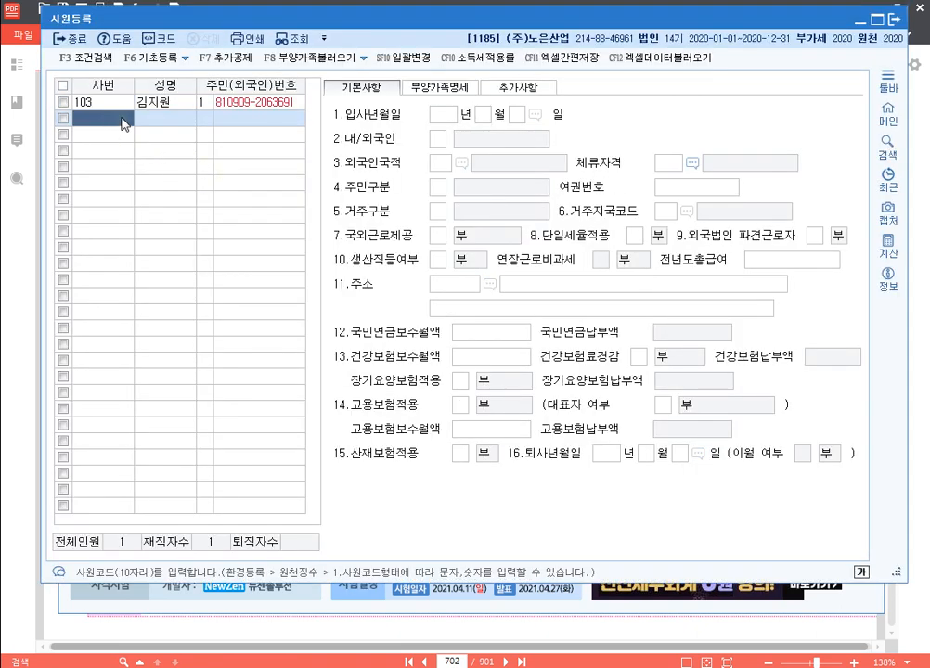
{"action": "type", "text": "200"}
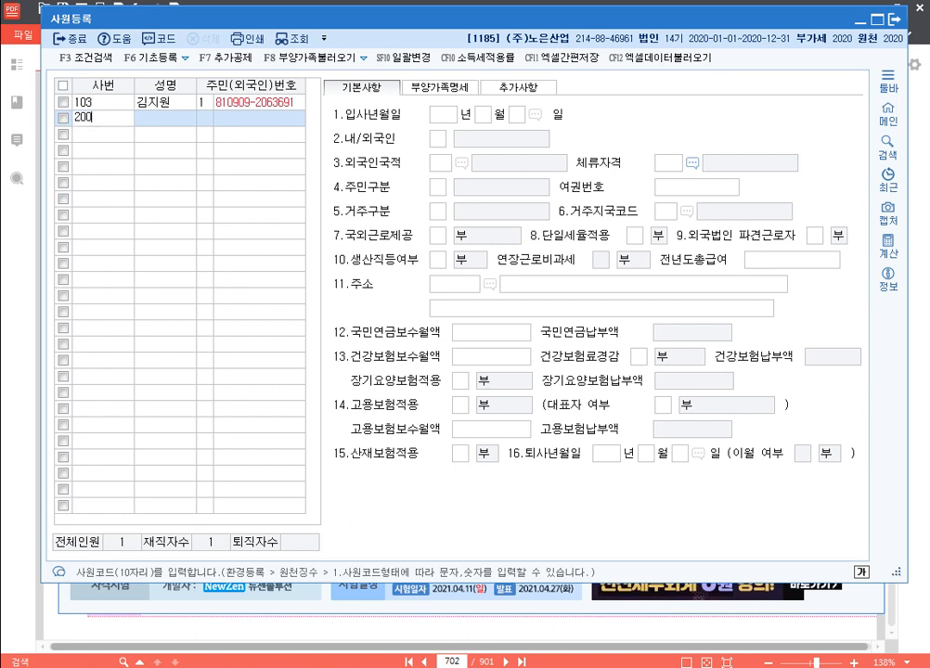
{"action": "key", "text": "Return"}
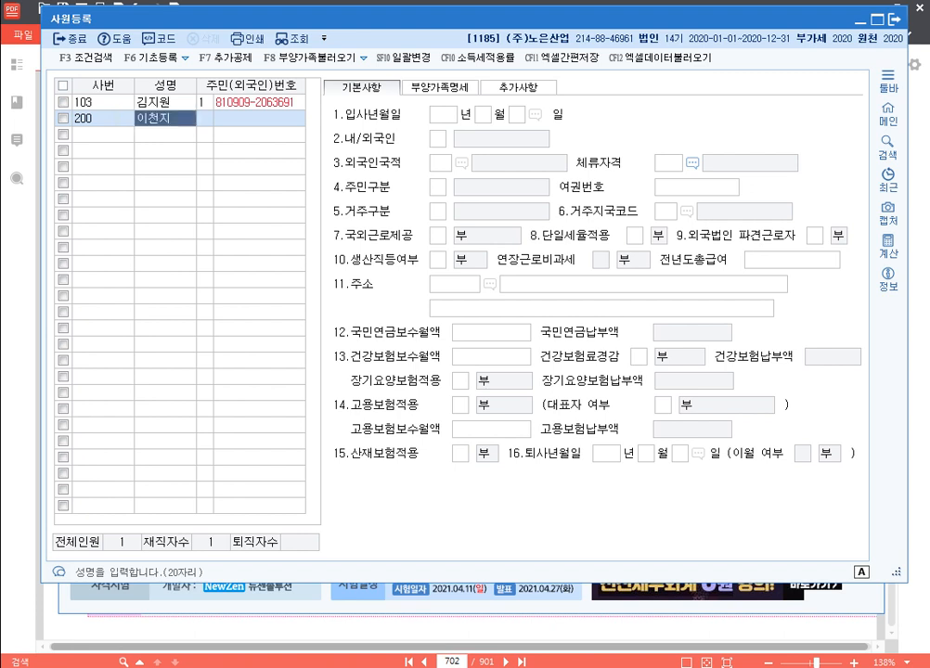
{"action": "key", "text": "Return"}
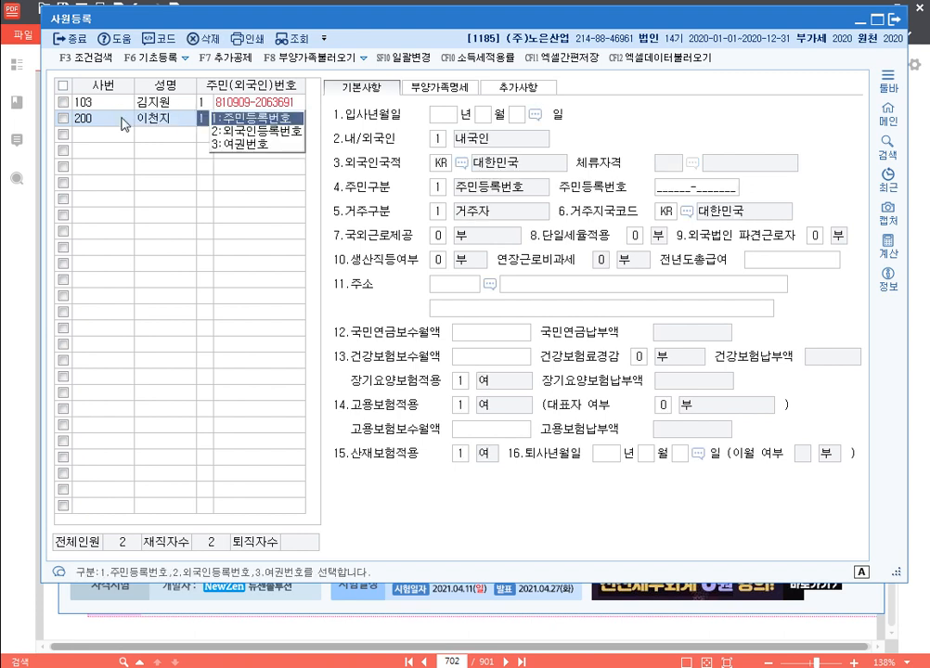
{"action": "key", "text": "Return"}
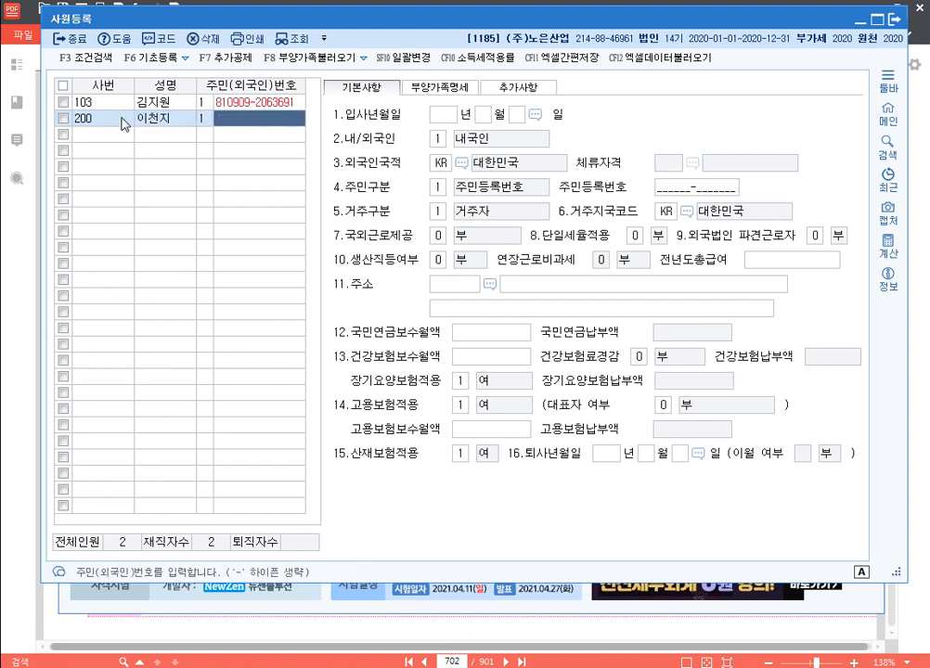
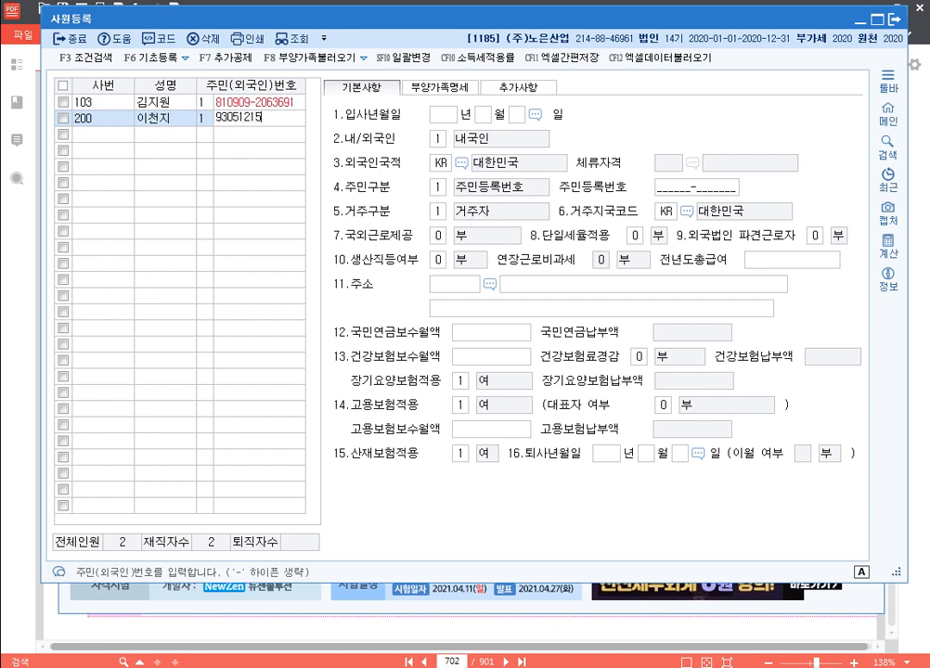
{"action": "key", "text": "Return"}
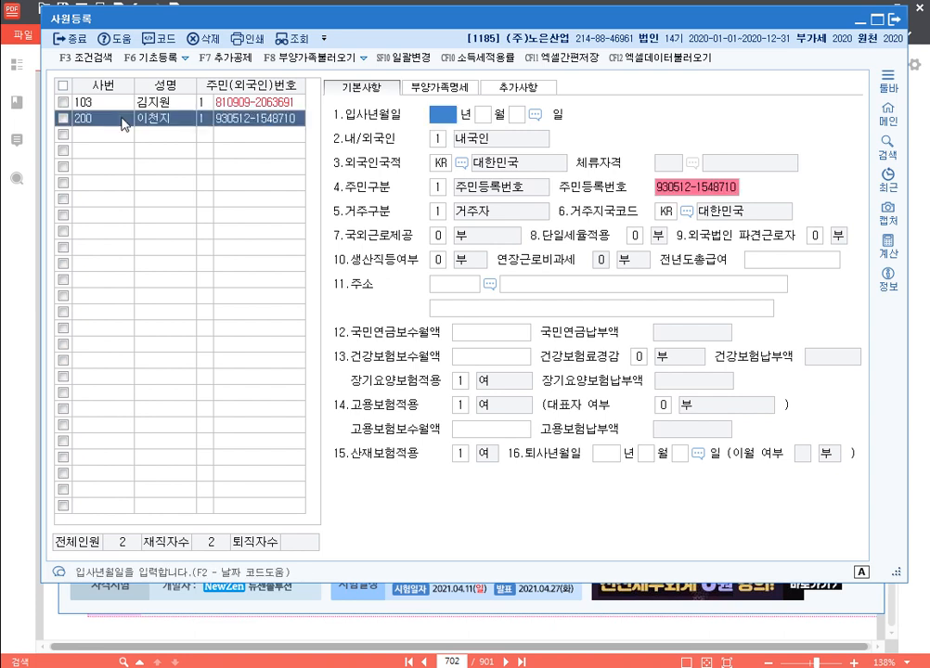
Set employee 200's hire date to 2020-03-01
{"action": "type", "text": "2020"}
{"action": "key", "text": "Return"}
{"action": "type", "text": "3"}
{"action": "key", "text": "Return"}
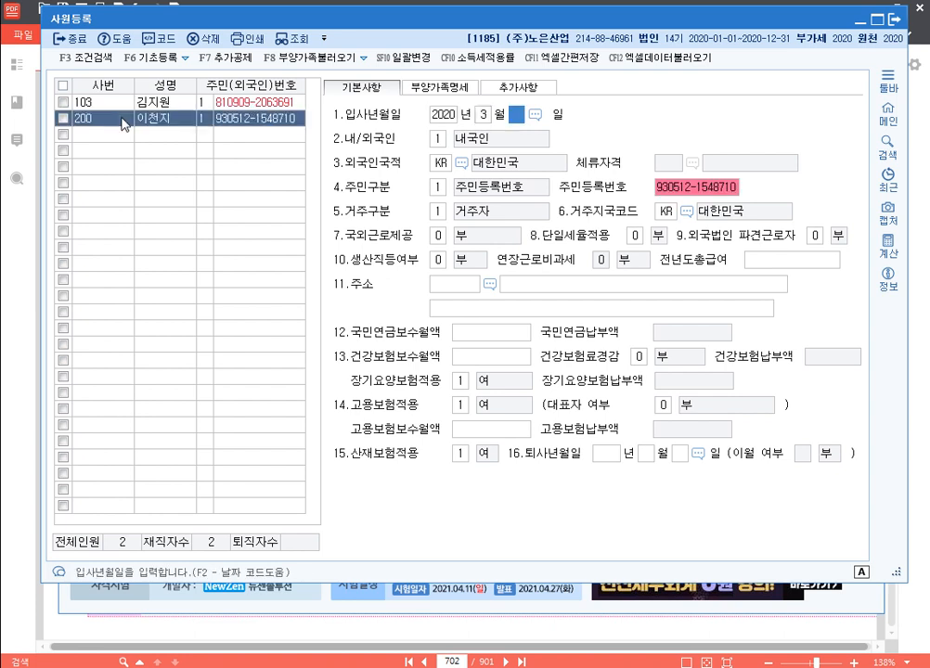
{"action": "type", "text": "05"}
{"action": "type", "text": "1"}
{"action": "key", "text": "Return"}
{"action": "key", "text": "Return"}
{"action": "key", "text": "Return"}
{"action": "key", "text": "Return"}
{"action": "key", "text": "Return"}
{"action": "key", "text": "Return"}
{"action": "key", "text": "Return"}
{"action": "key", "text": "Return"}
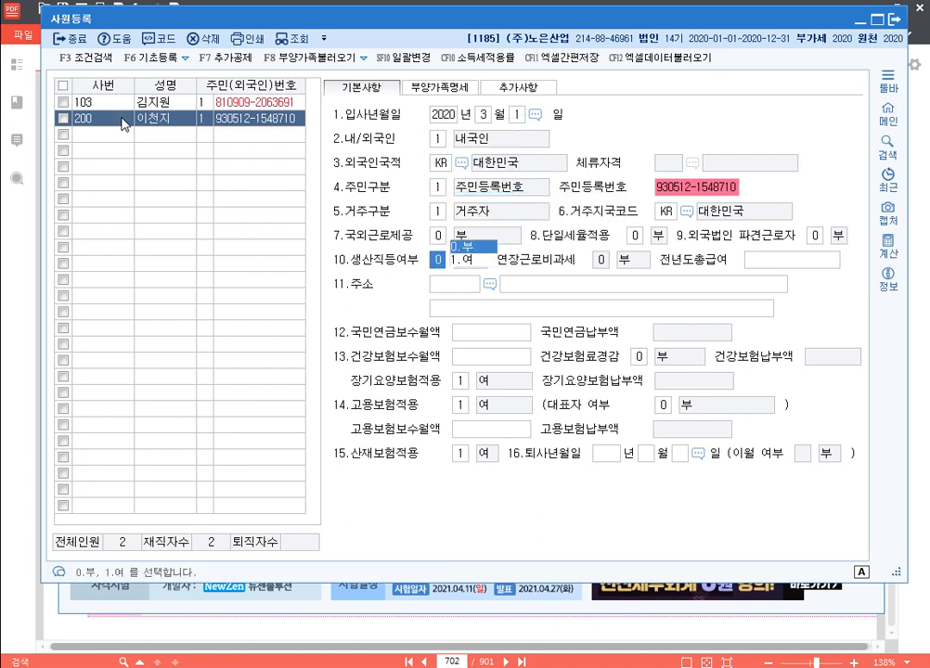
{"action": "type", "text": "1"}
Mark the employee as a production worker with overtime non-taxable and prior-year pay 23,000,000
{"action": "key", "text": "Return"}
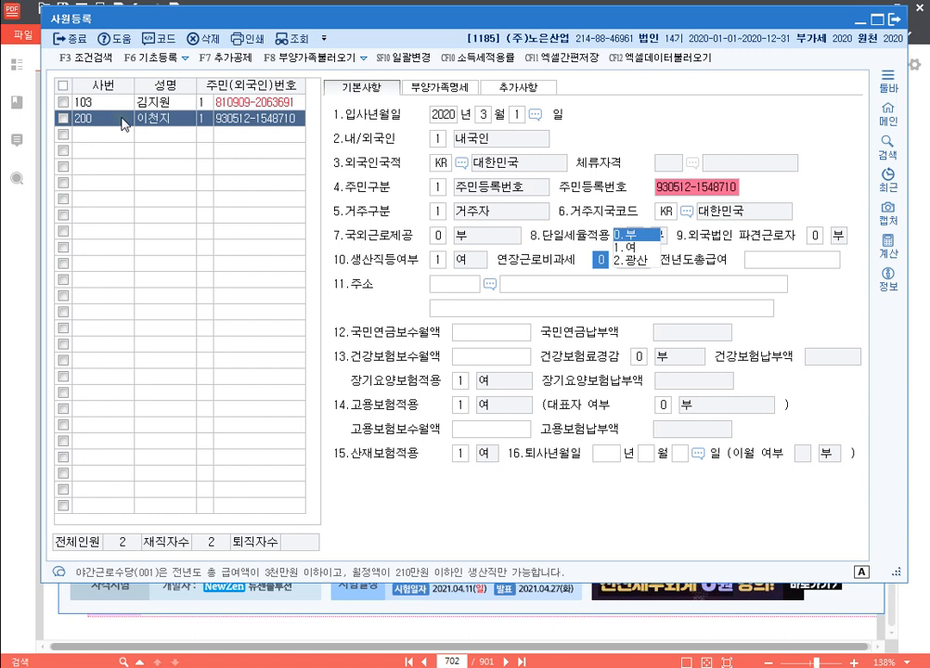
{"action": "type", "text": "1"}
{"action": "key", "text": "Return"}
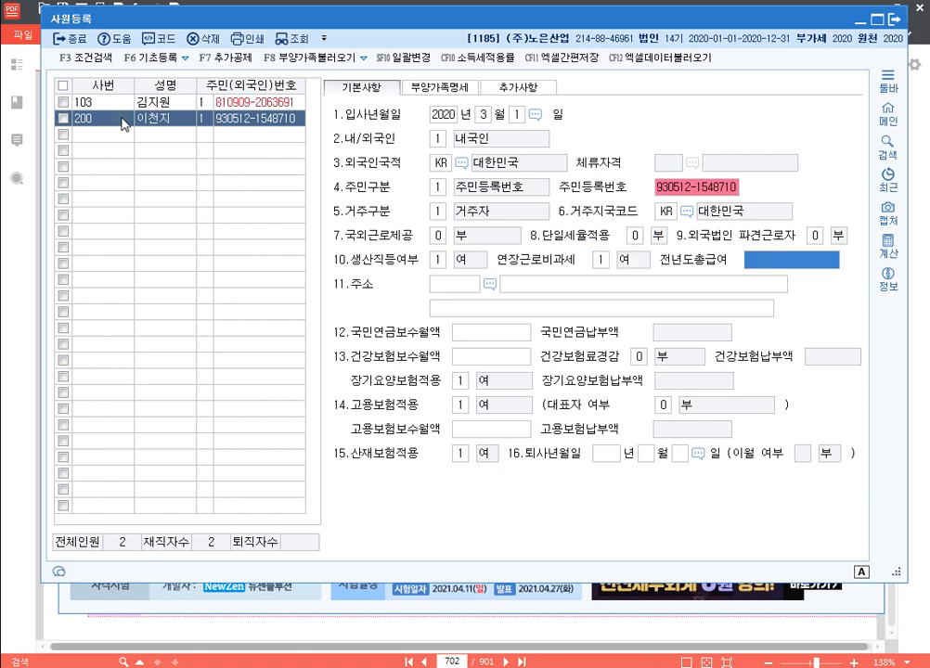
{"action": "key", "text": "Return"}
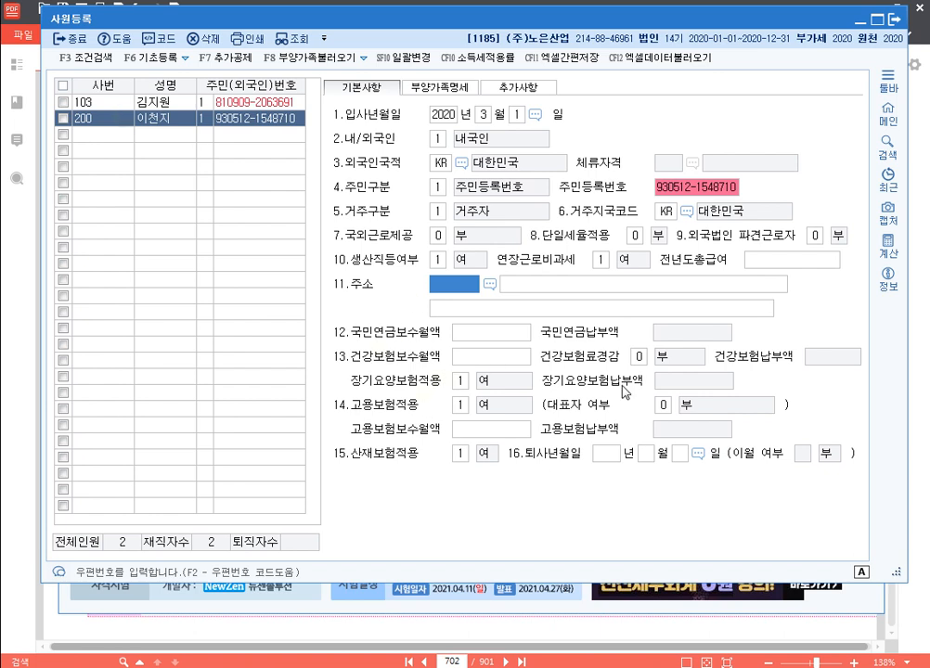
{"action": "left_click", "coordinate": [791, 267]}
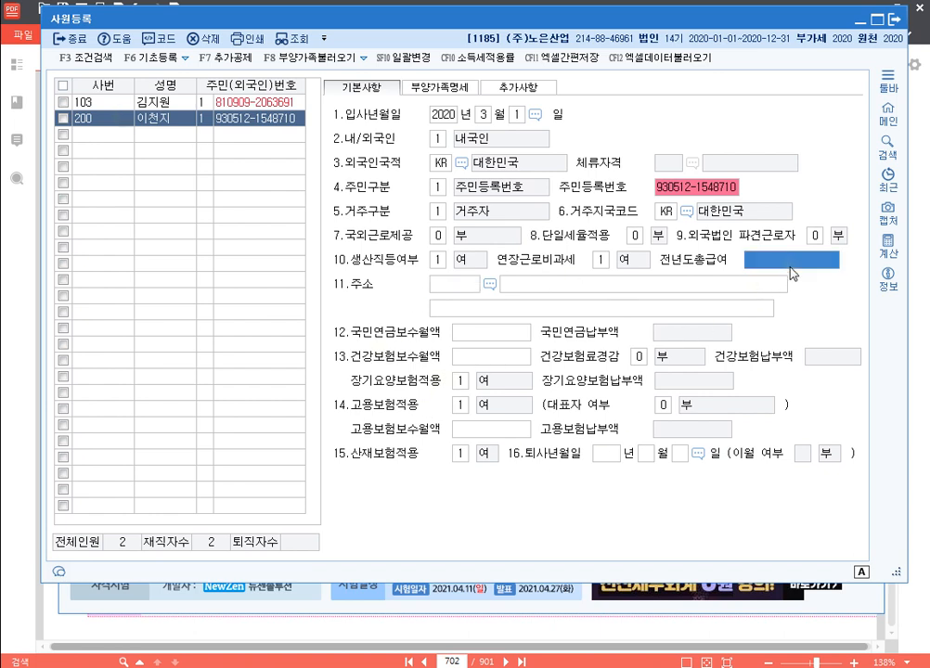
{"action": "type", "text": "23000000"}
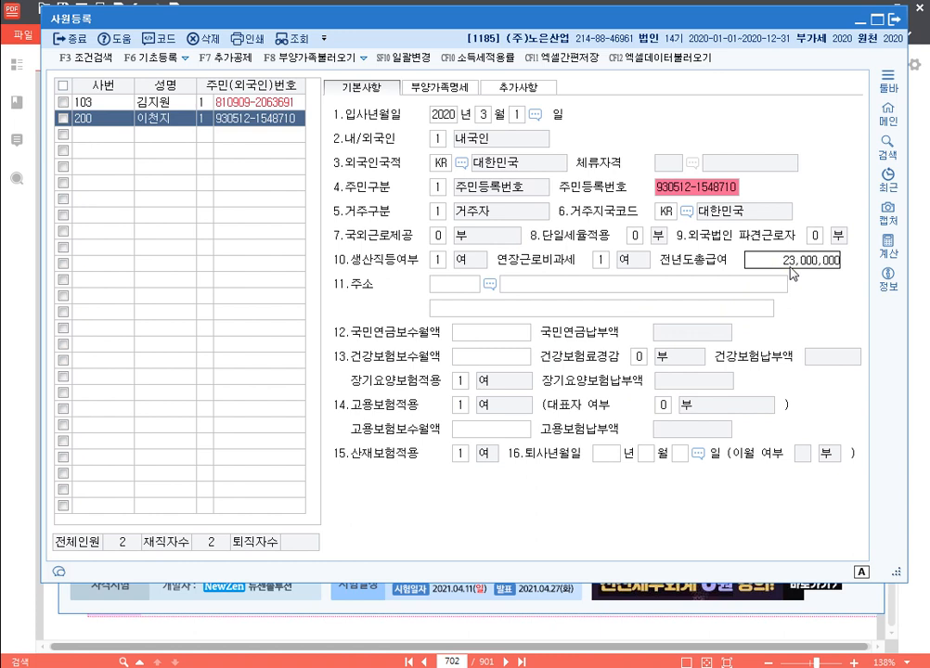
{"action": "key", "text": "Return"}
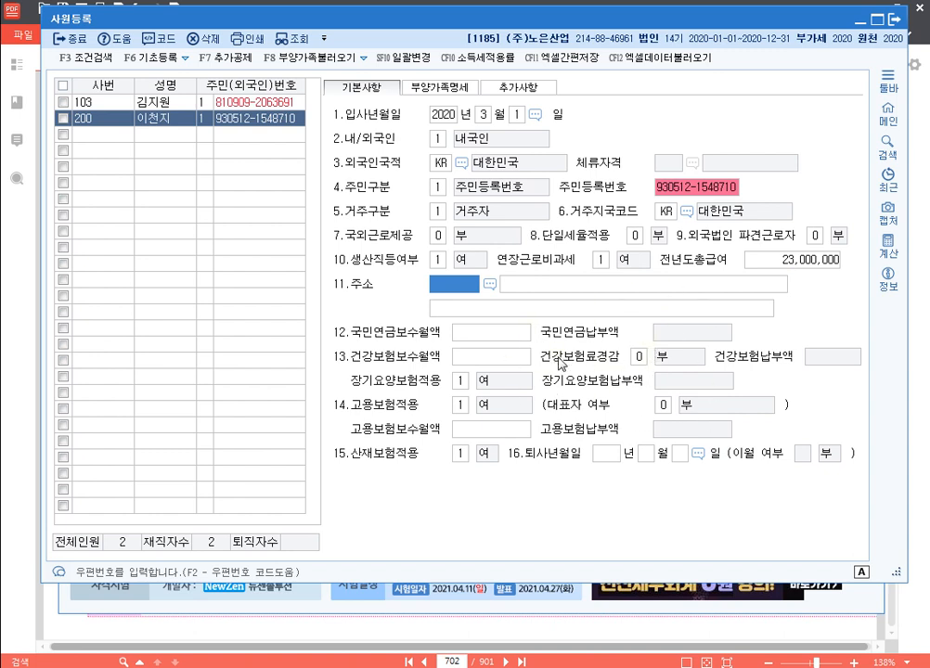
Add the spouse as a dependent with relation code 3, name and resident number
{"action": "left_click", "coordinate": [459, 89]}
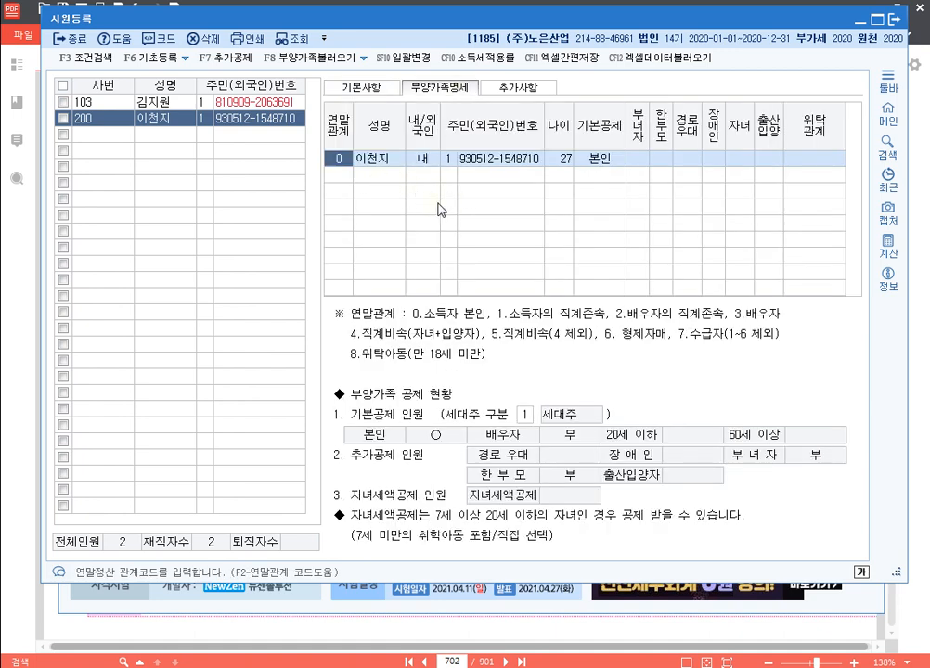
{"action": "left_click", "coordinate": [340, 175]}
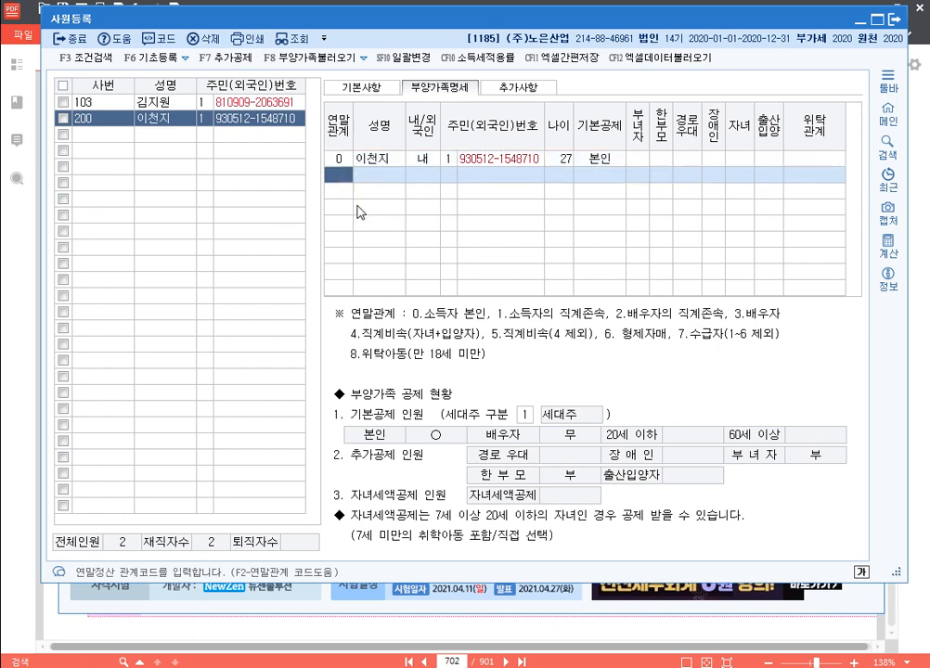
{"action": "type", "text": "3"}
{"action": "key", "text": "Return"}
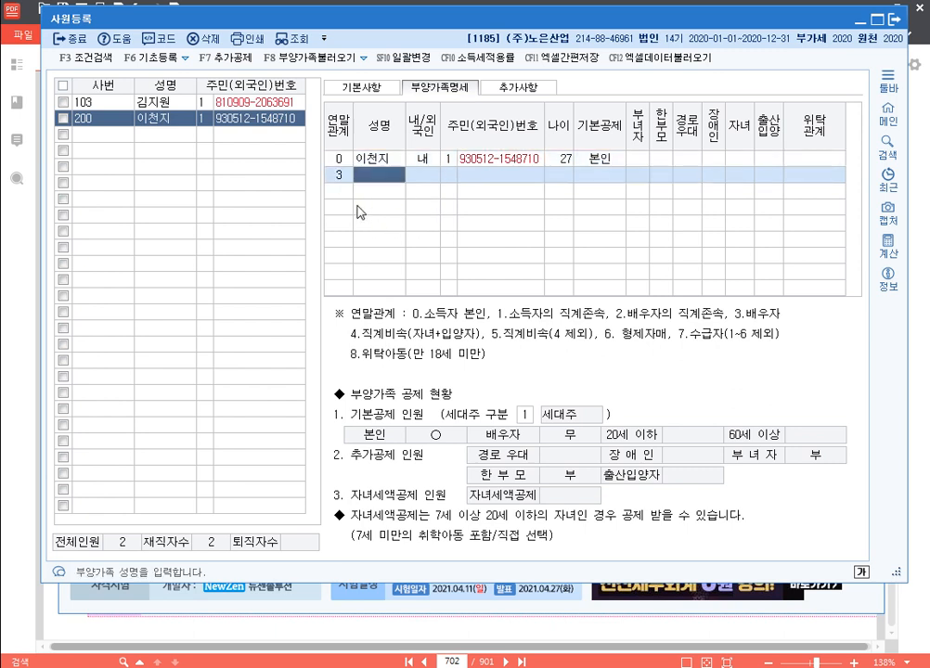
{"action": "type", "text": "김배우"}
{"action": "key", "text": "Return"}
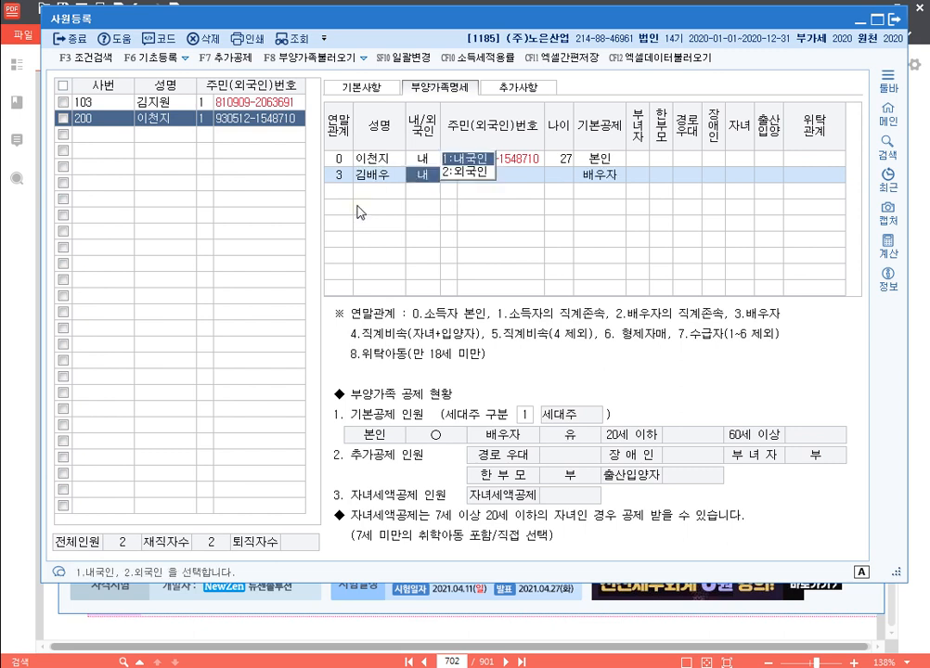
{"action": "key", "text": "Return"}
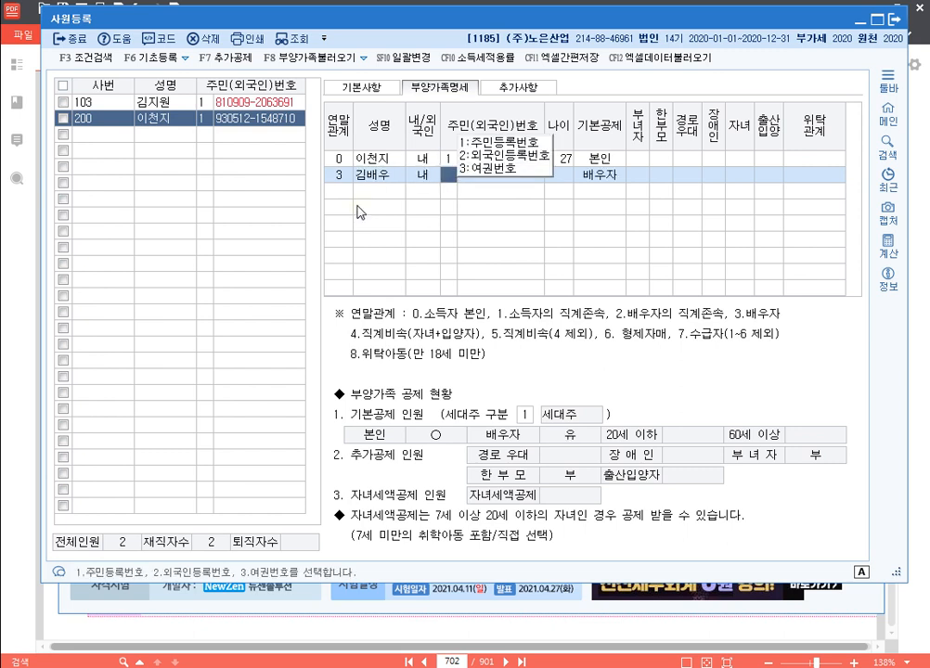
{"action": "key", "text": "Return"}
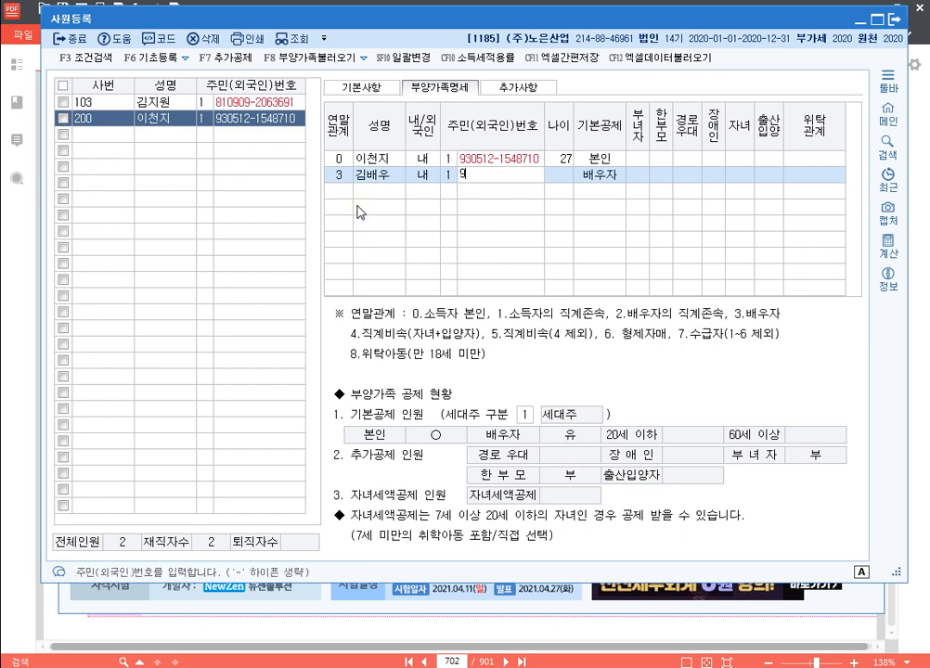
{"action": "key", "text": "Return"}
Add the child as a dependent with relation code 4, name and resident number
{"action": "key", "text": "Return"}
{"action": "key", "text": "Return"}
{"action": "key", "text": "Return"}
{"action": "key", "text": "Return"}
{"action": "key", "text": "Return"}
{"action": "key", "text": "Return"}
{"action": "key", "text": "Return"}
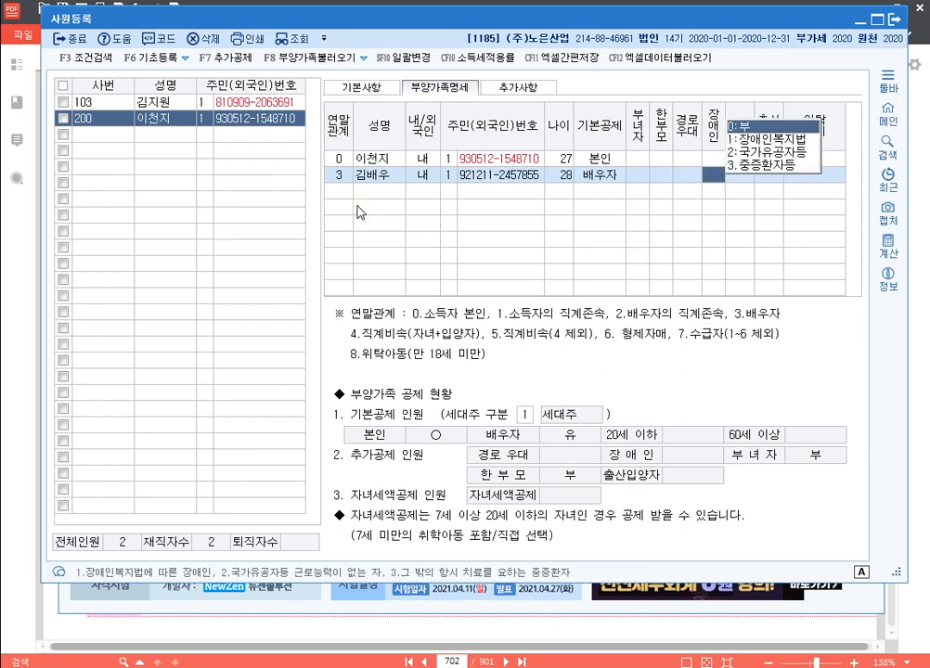
{"action": "type", "text": "4"}
{"action": "key", "text": "Return"}
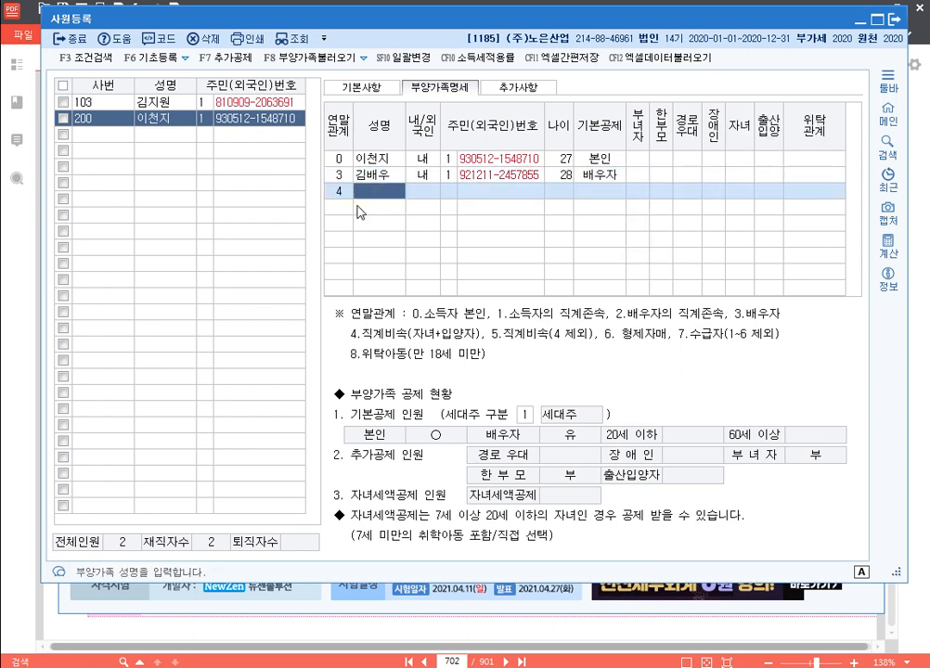
{"action": "type", "text": "이자녀"}
{"action": "key", "text": "Return"}
{"action": "key", "text": "Return"}
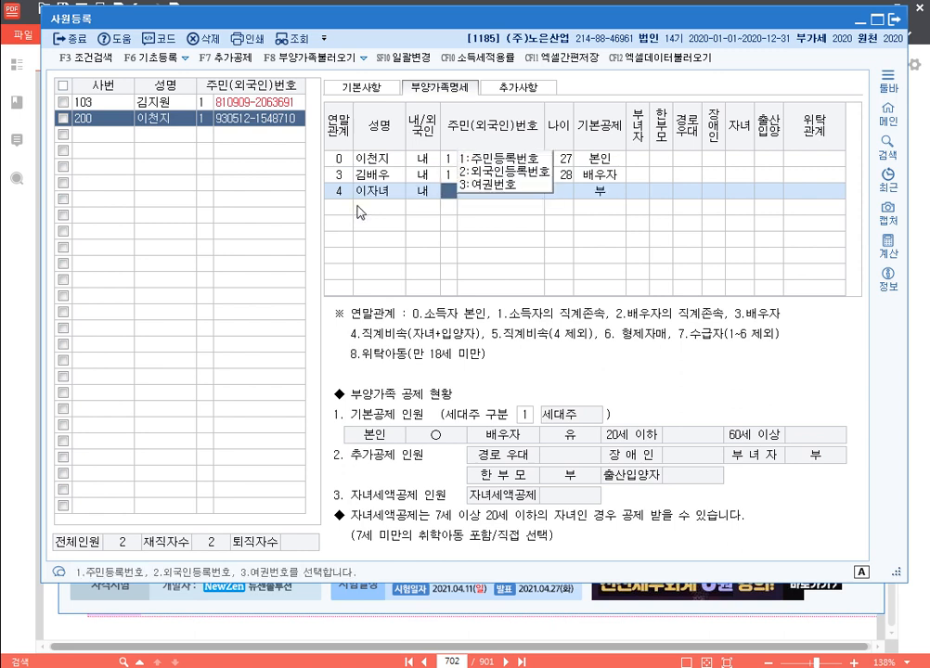
{"action": "key", "text": "Return"}
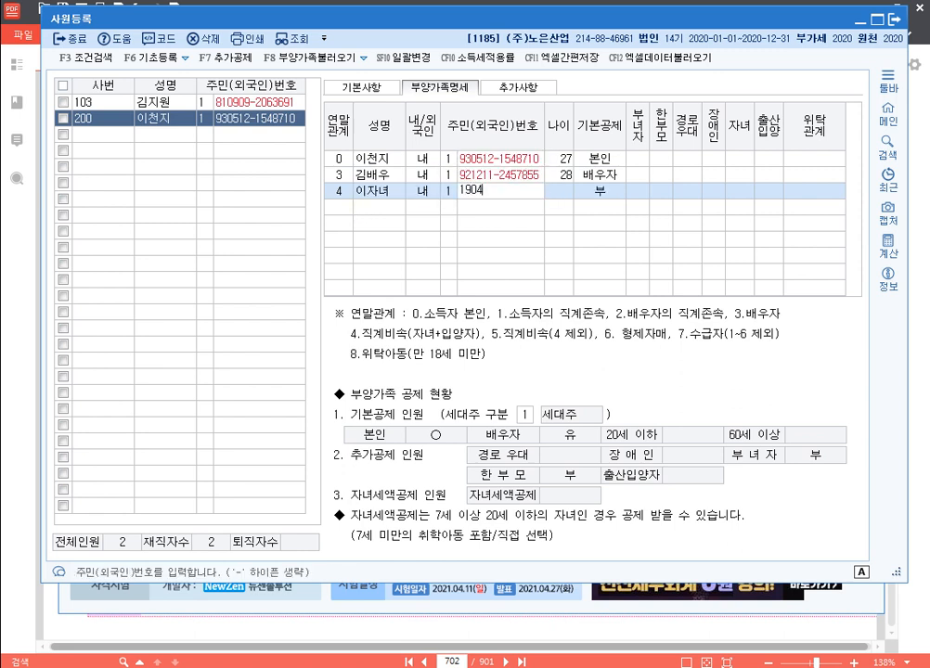
{"action": "key", "text": "Return"}
{"action": "key", "text": "Return"}
{"action": "key", "text": "Return"}
{"action": "key", "text": "Return"}
{"action": "key", "text": "Return"}
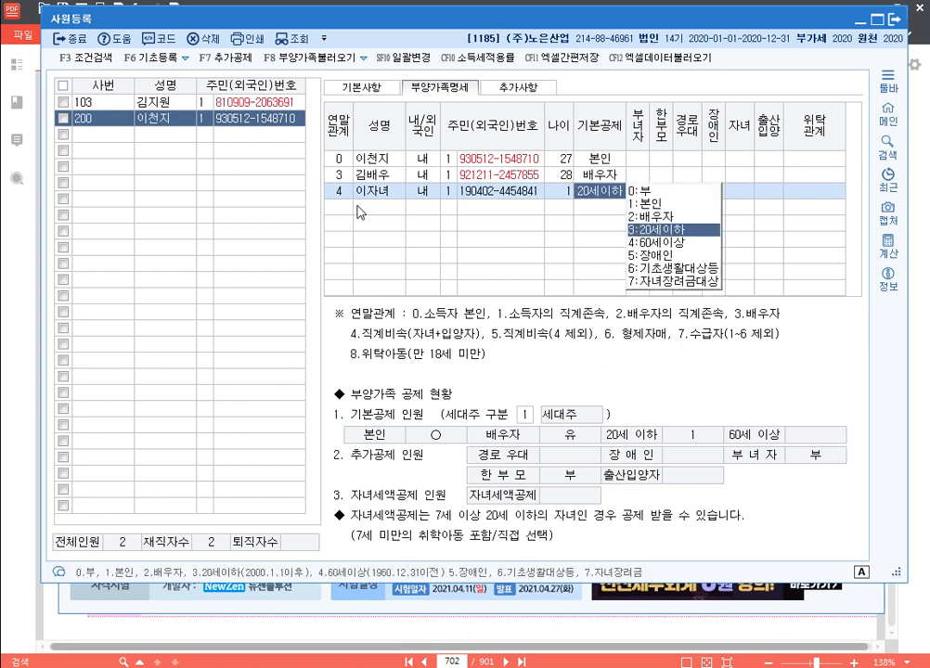
{"action": "key", "text": "Return"}
{"action": "key", "text": "Return"}
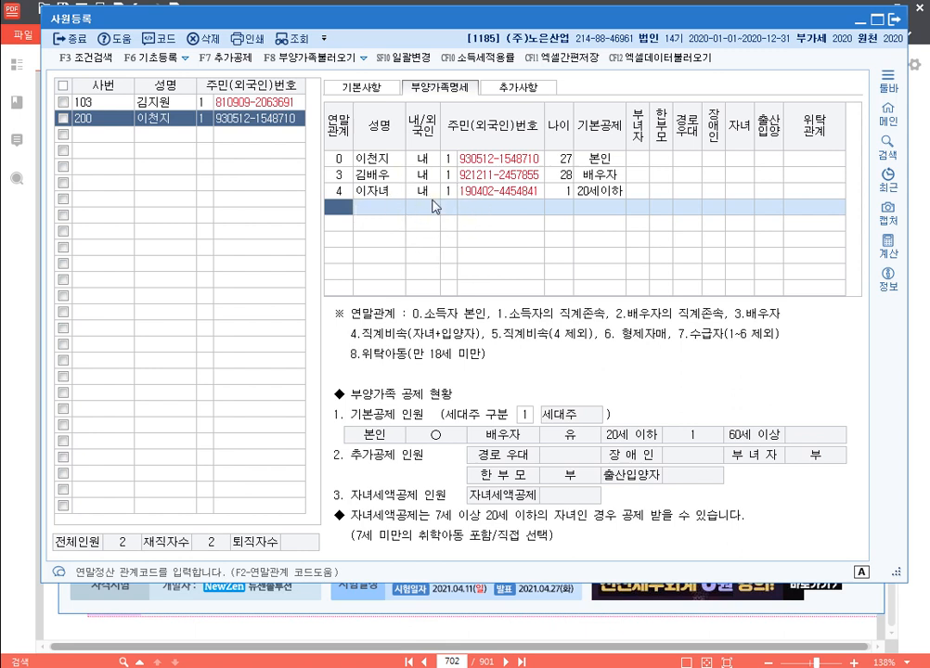
Set SME employment reduction to yes for 2020-03-01 to 2025-03-31 at 90%, then close the register
{"action": "left_click", "coordinate": [515, 90]}
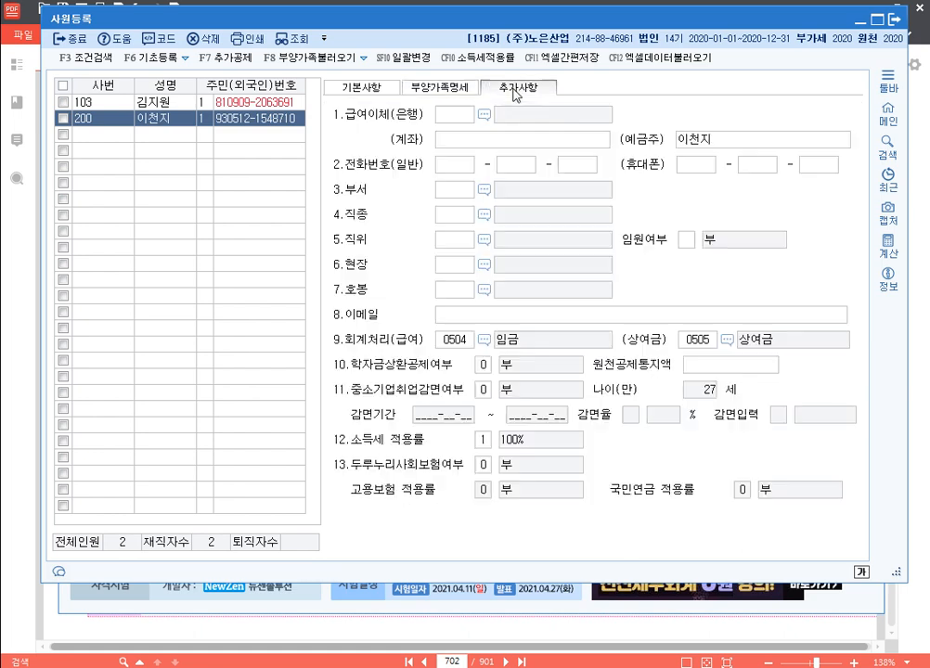
{"action": "left_click", "coordinate": [487, 394]}
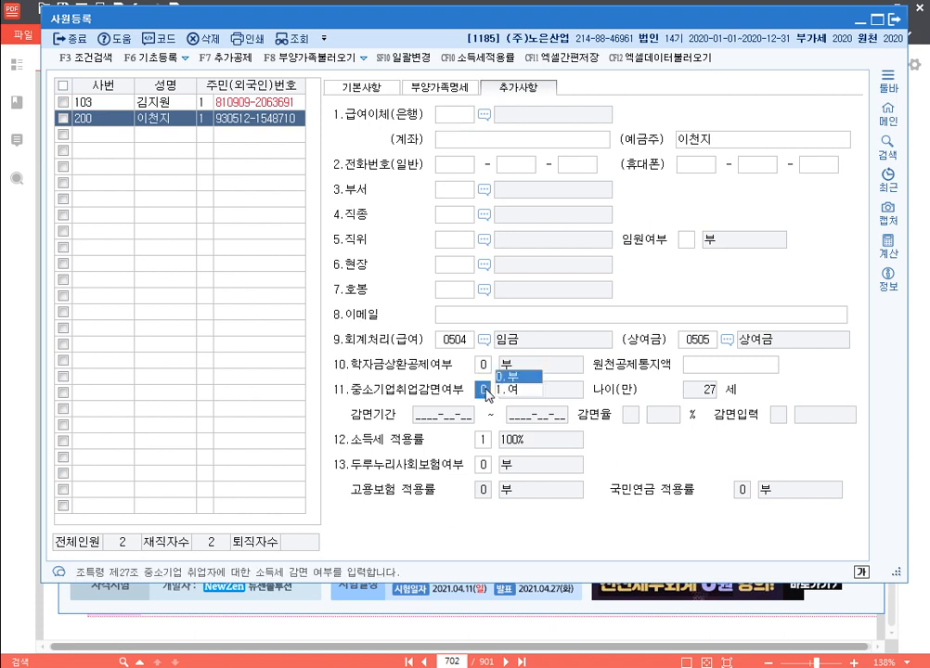
{"action": "left_click", "coordinate": [525, 393]}
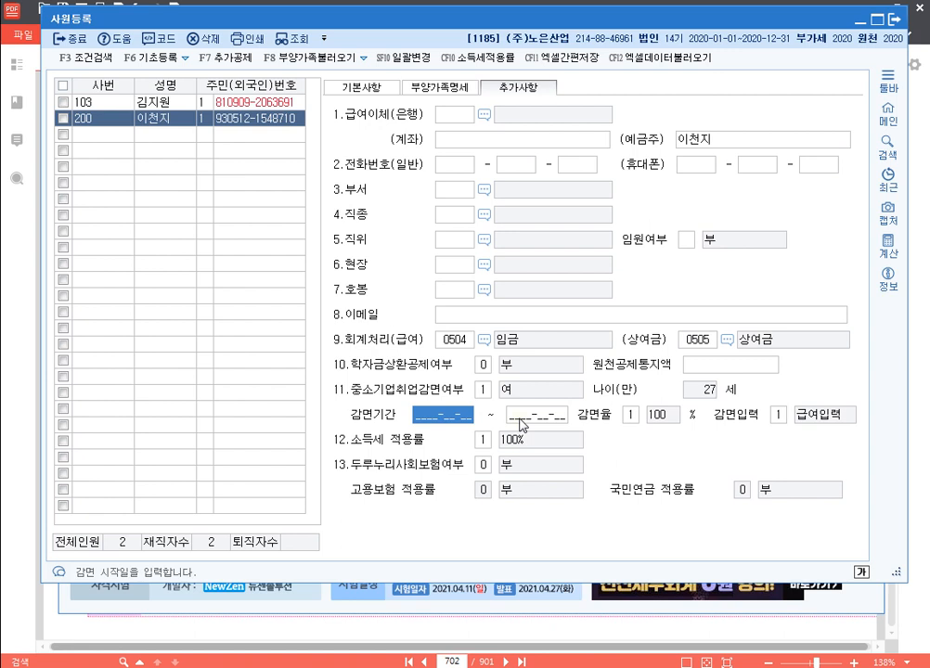
{"action": "type", "text": "2020030"}
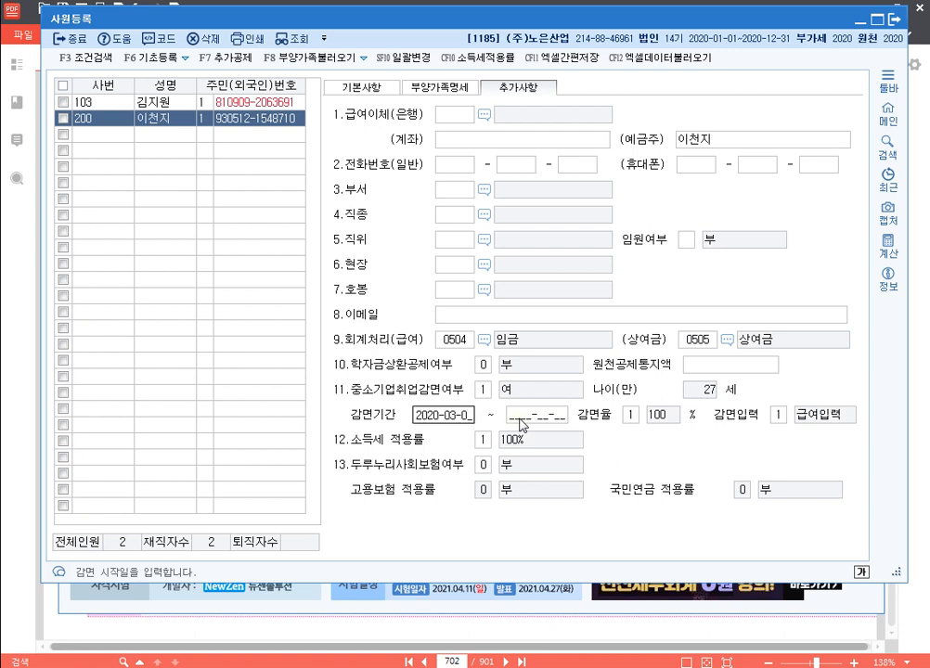
{"action": "type", "text": "1"}
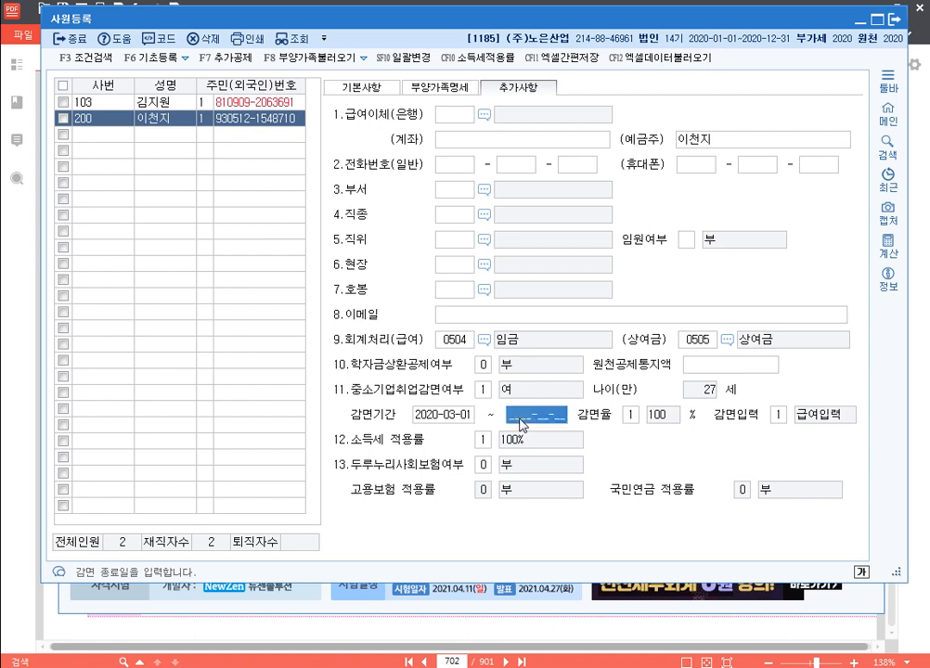
{"action": "type", "text": "2025-"}
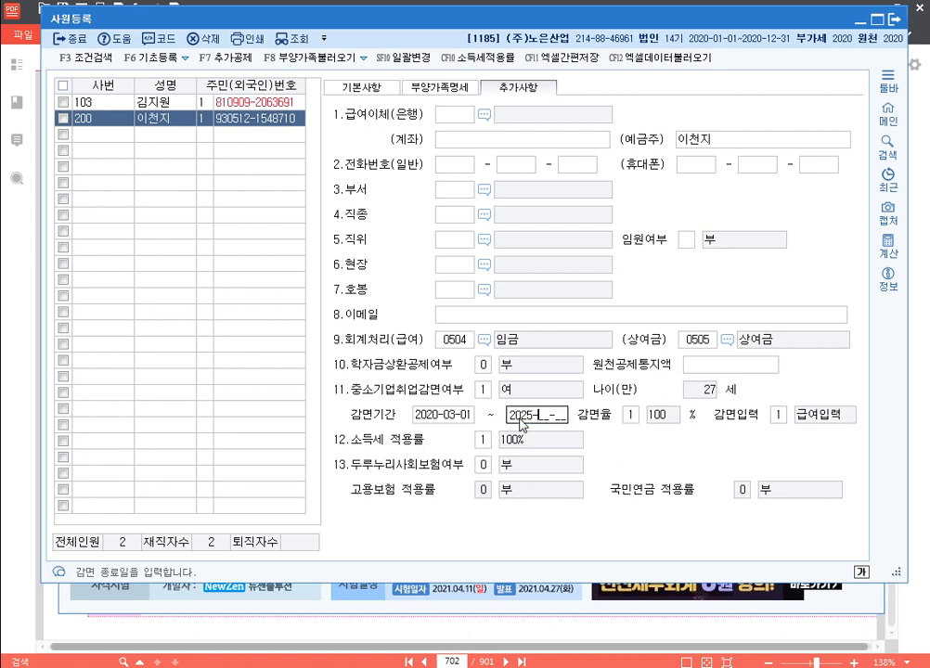
{"action": "type", "text": "0331"}
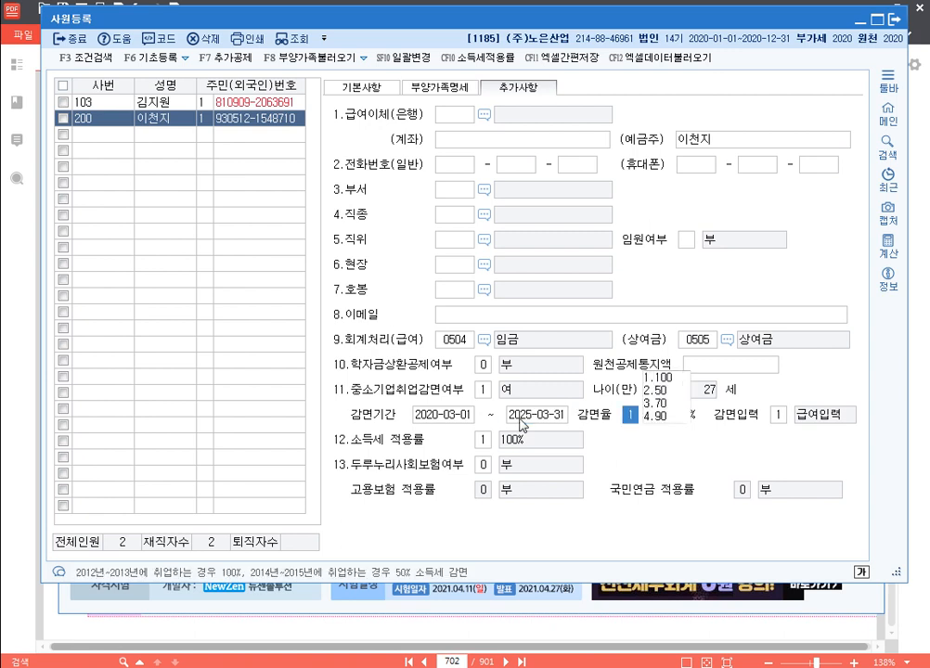
{"action": "type", "text": "4"}
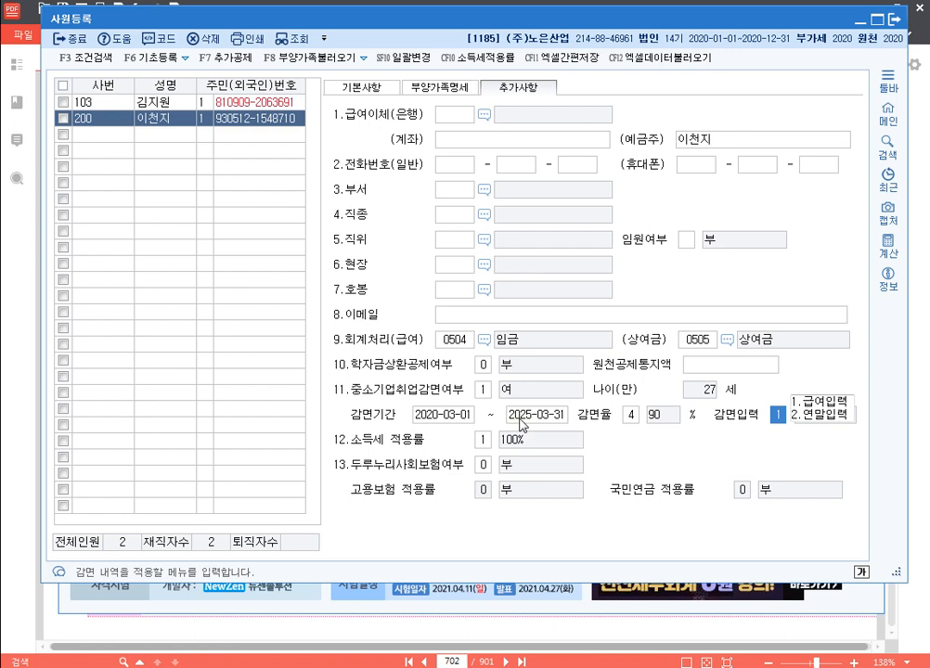
{"action": "key", "text": "Return"}
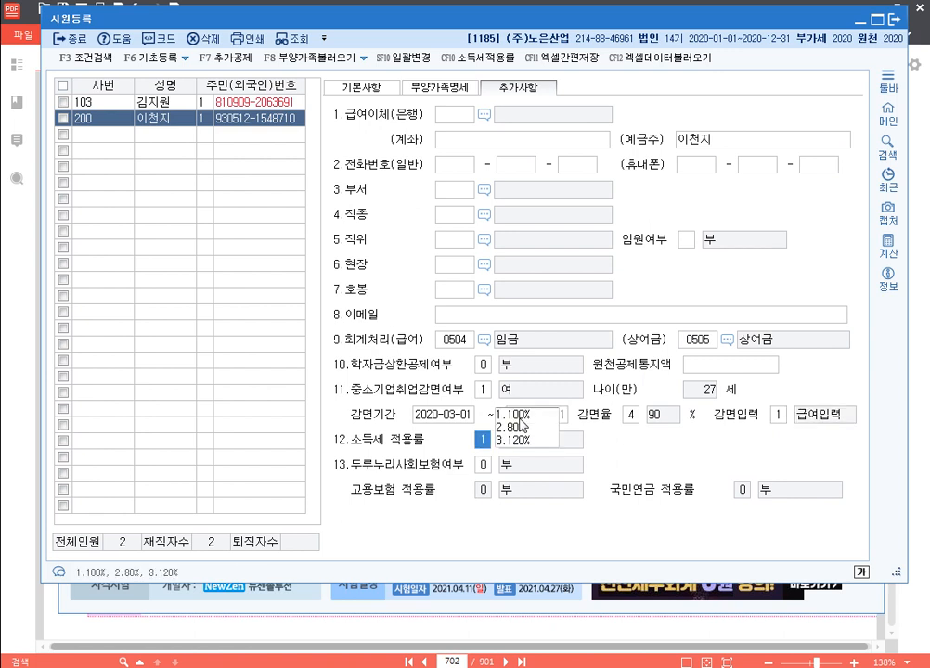
{"action": "left_click", "coordinate": [455, 417]}
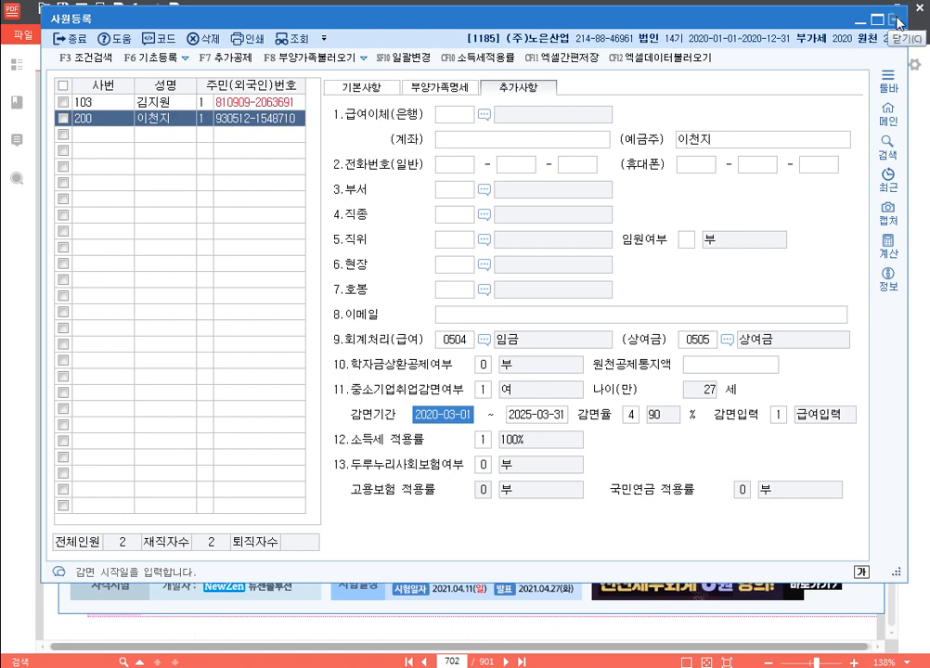
{"action": "left_click", "coordinate": [894, 19]}
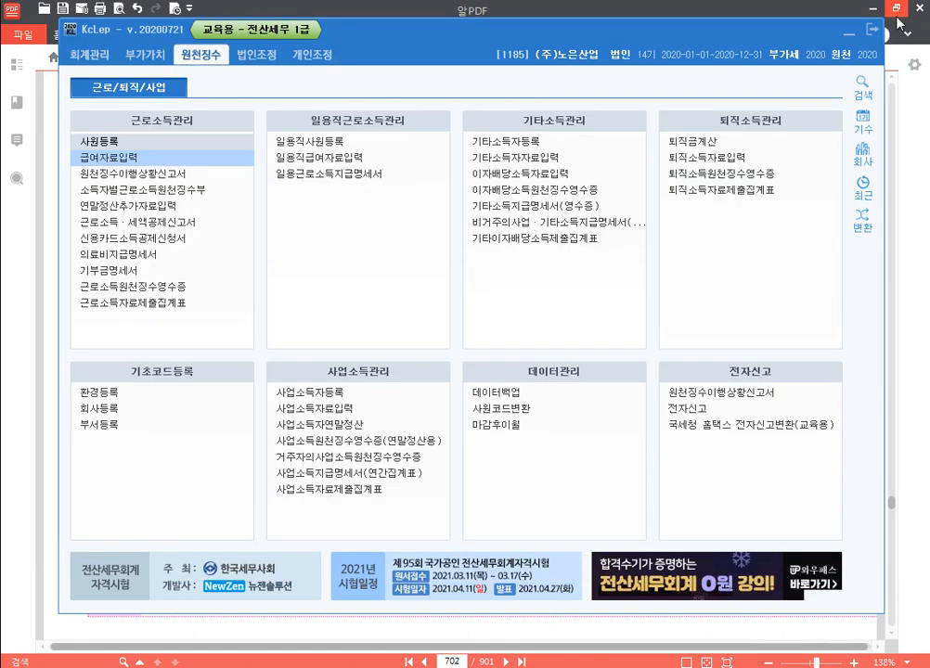